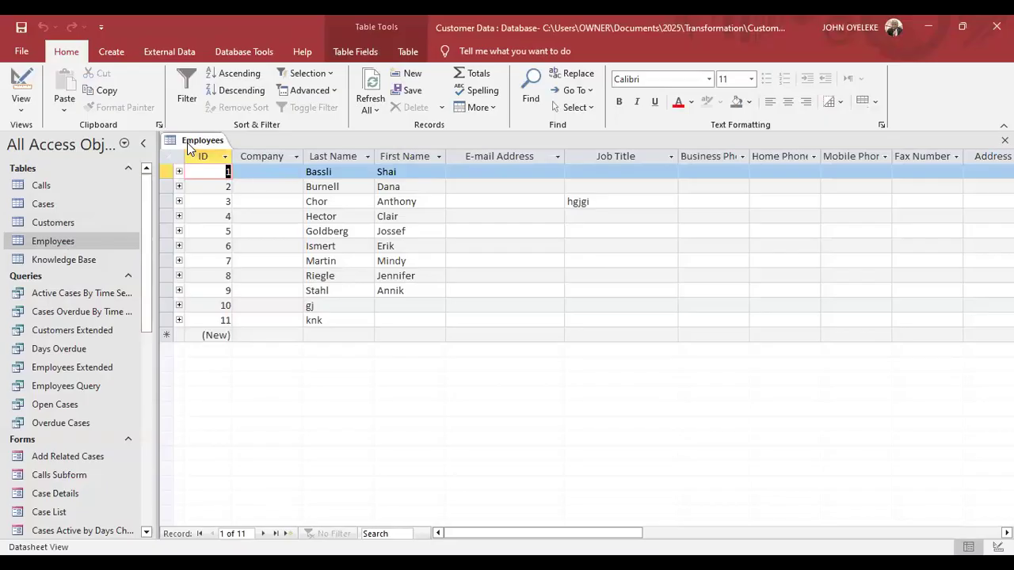
Close all open tables from the Employees tab menu and collapse the Navigation Pane to a bar.
right_click(189, 148)
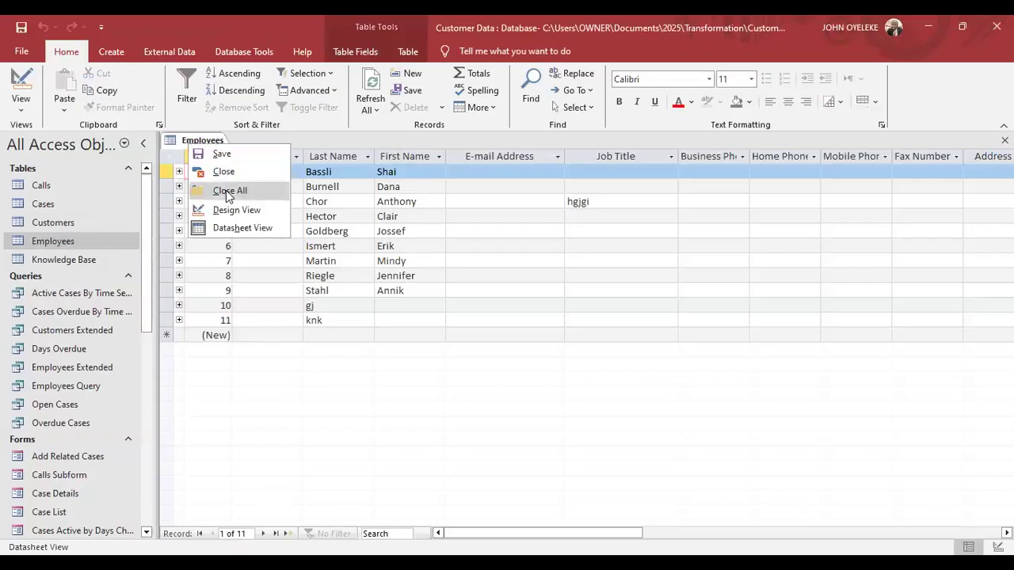
left_click(225, 190)
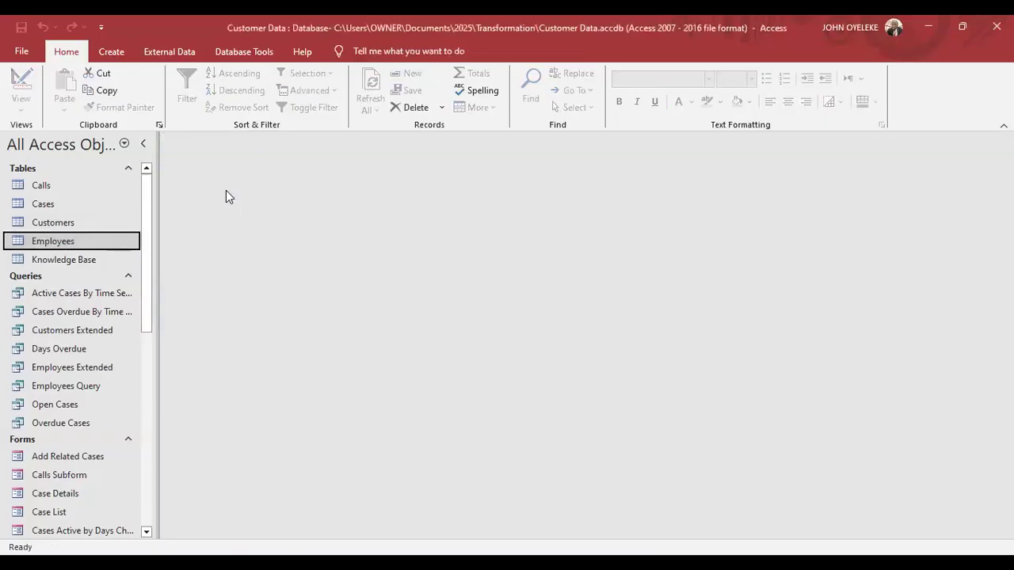
left_click(145, 150)
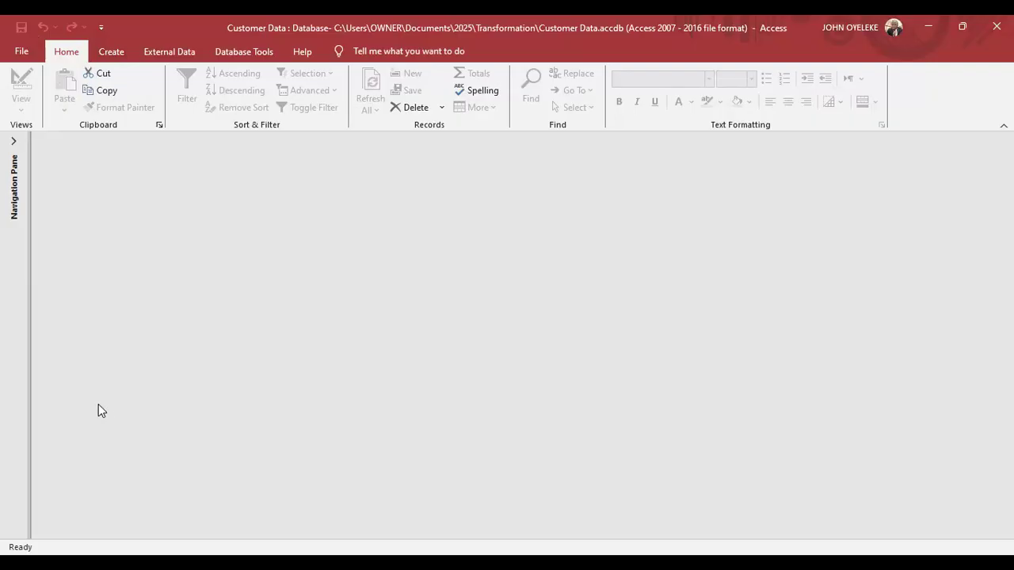
left_click(13, 145)
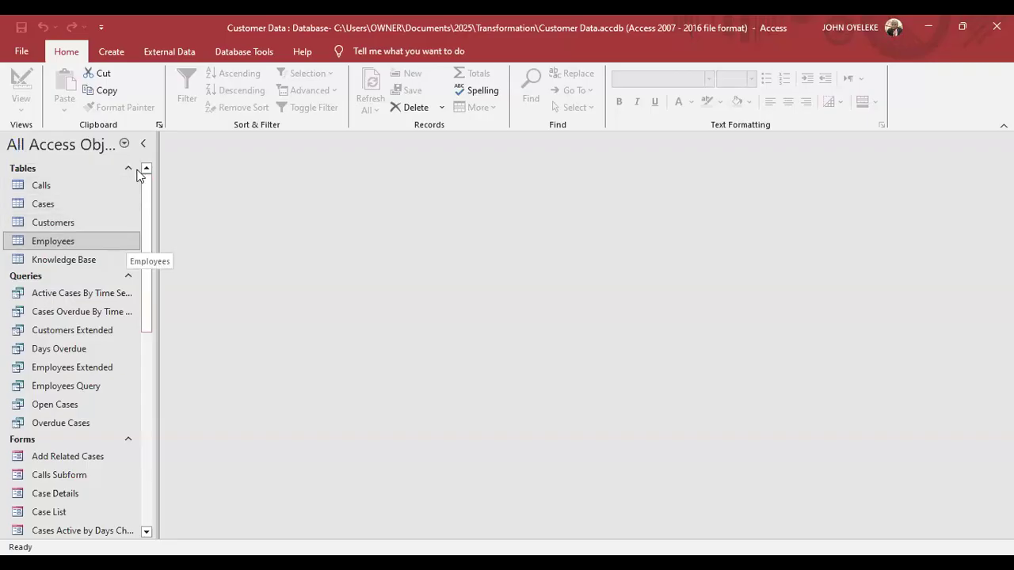
left_click(145, 145)
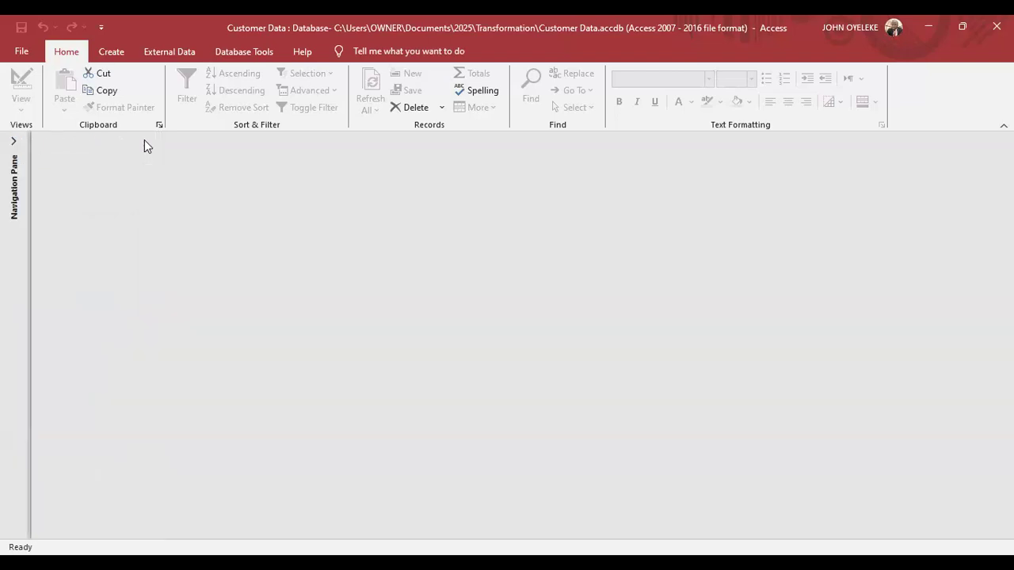
left_click(14, 142)
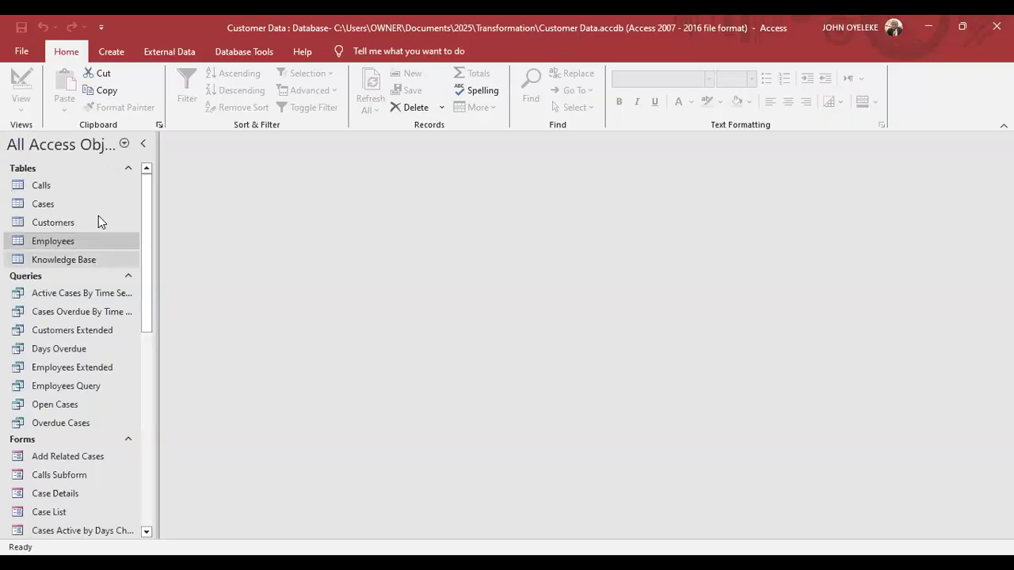
left_click(143, 151)
left_click(12, 141)
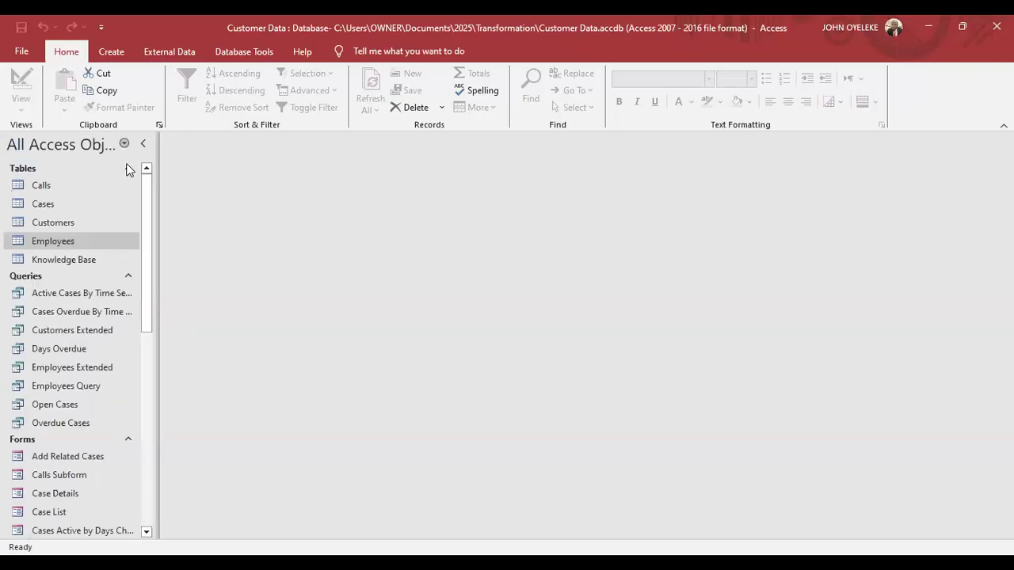
left_click(144, 148)
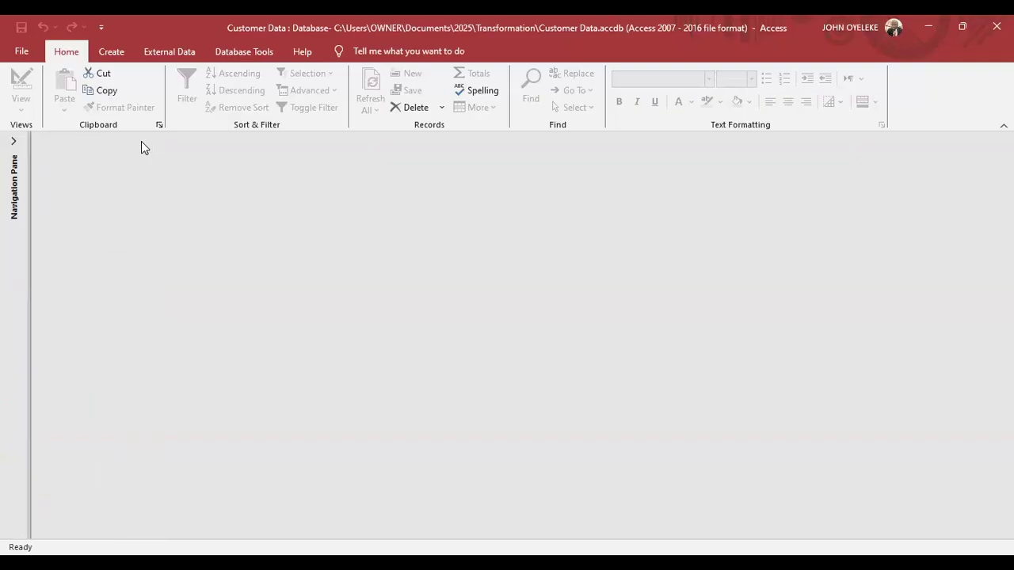
left_click(11, 142)
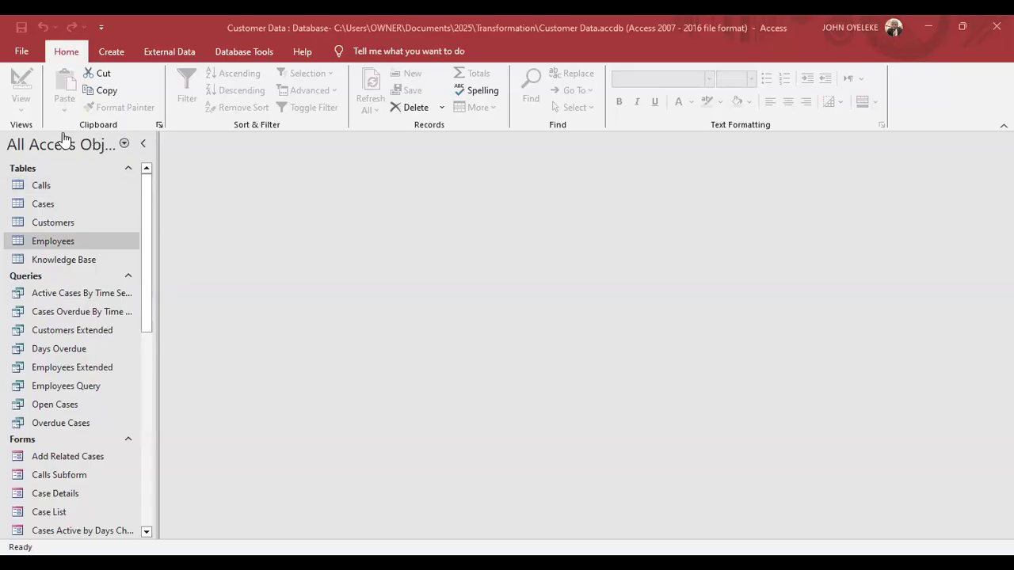
Expand the Navigation Pane and scroll its object list down to Calls Subform and back to Tables.
left_click(143, 148)
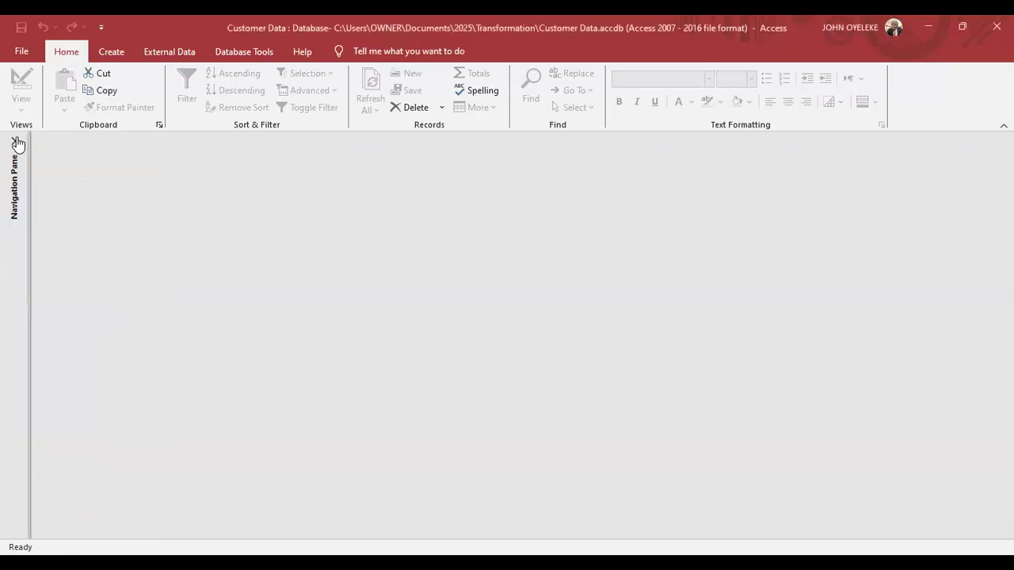
left_click(14, 144)
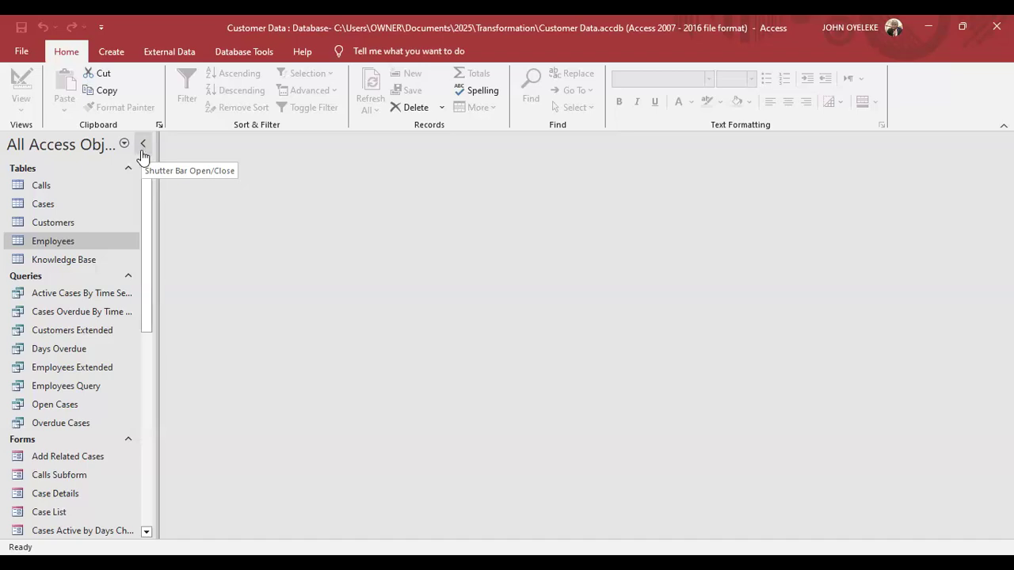
left_click_drag(144, 217, 144, 301)
left_click(137, 323)
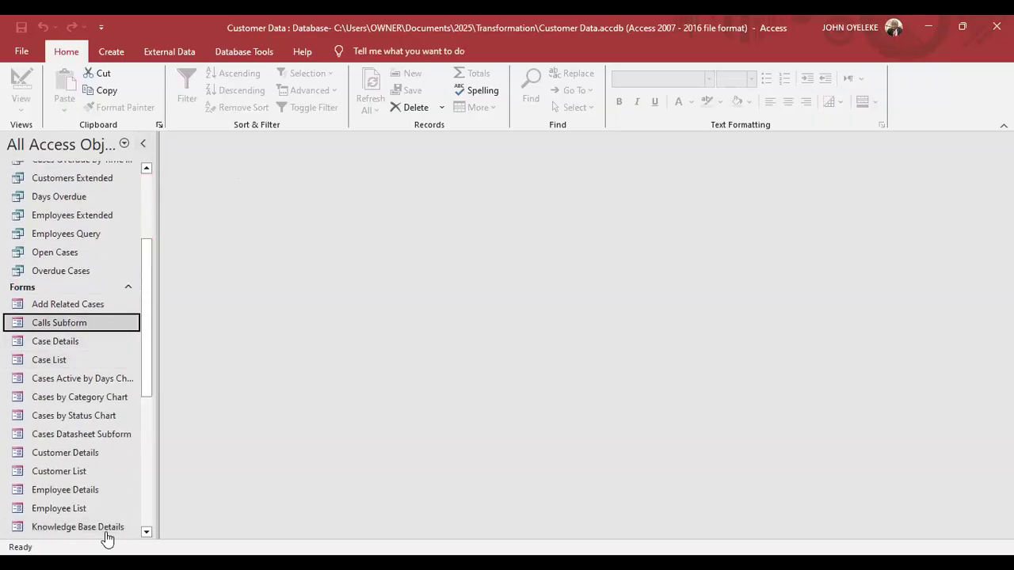
left_click_drag(143, 385, 148, 447)
scroll(156, 356, "up", 7)
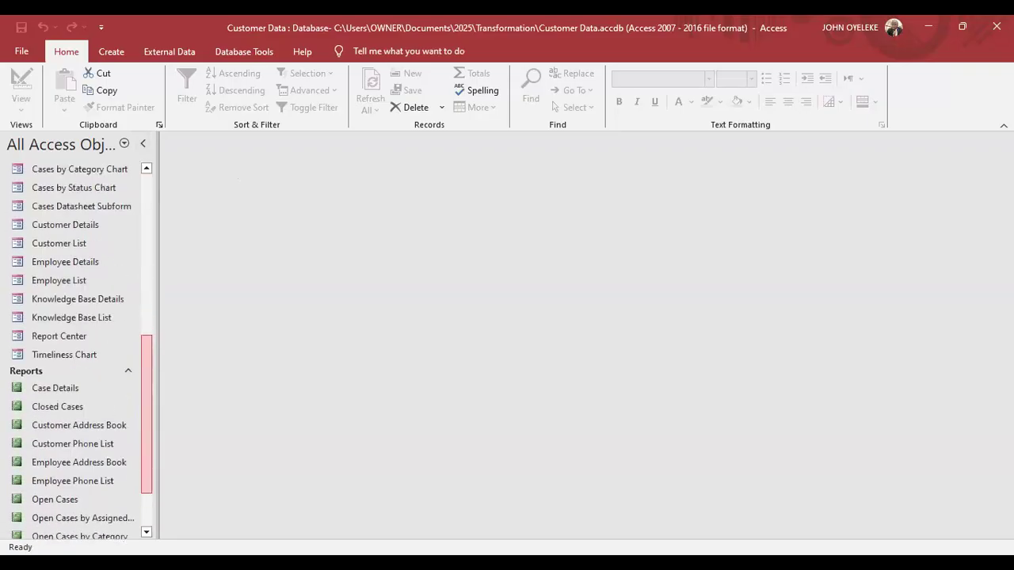
left_click_drag(158, 353, 161, 262)
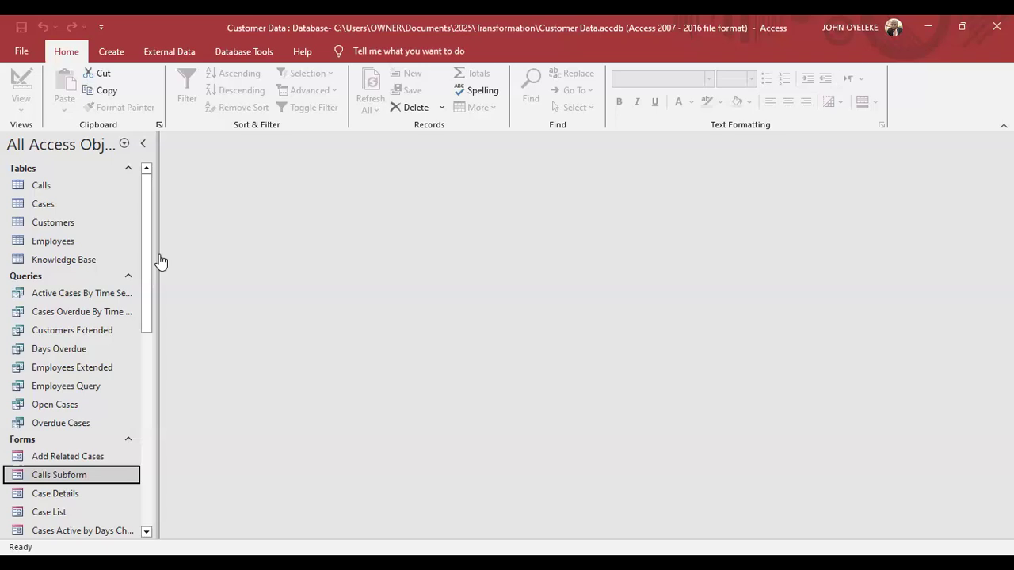
Open the Calls and Employees tables, switch between their tabs, and select the Customers Extended query.
double_click(54, 187)
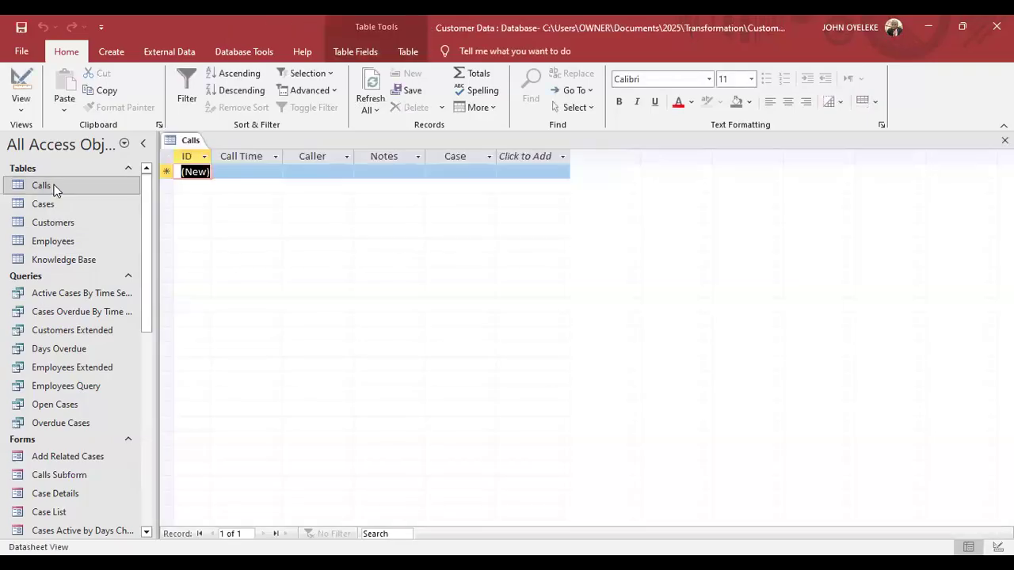
left_click(46, 243)
double_click(46, 244)
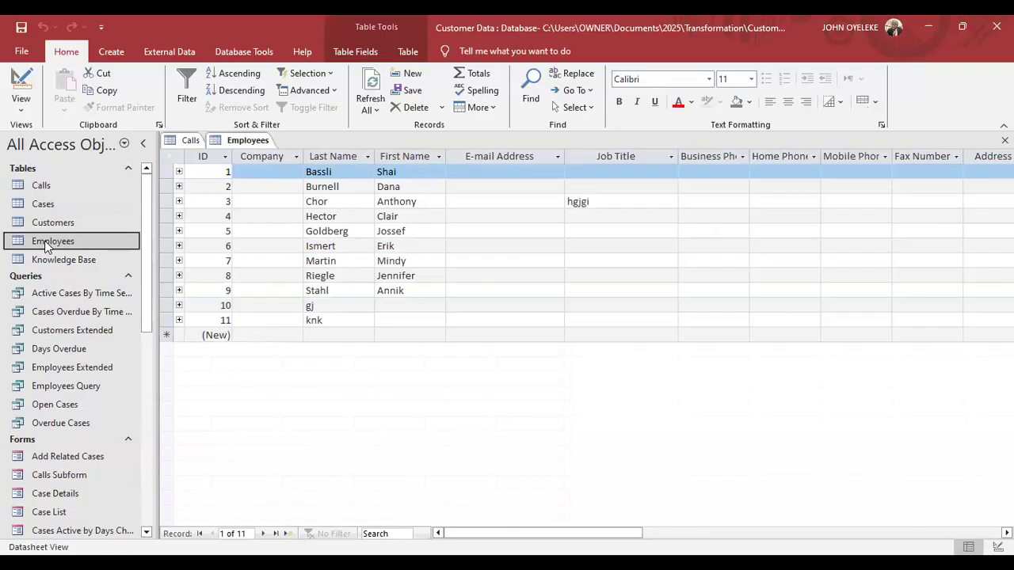
left_click(188, 144)
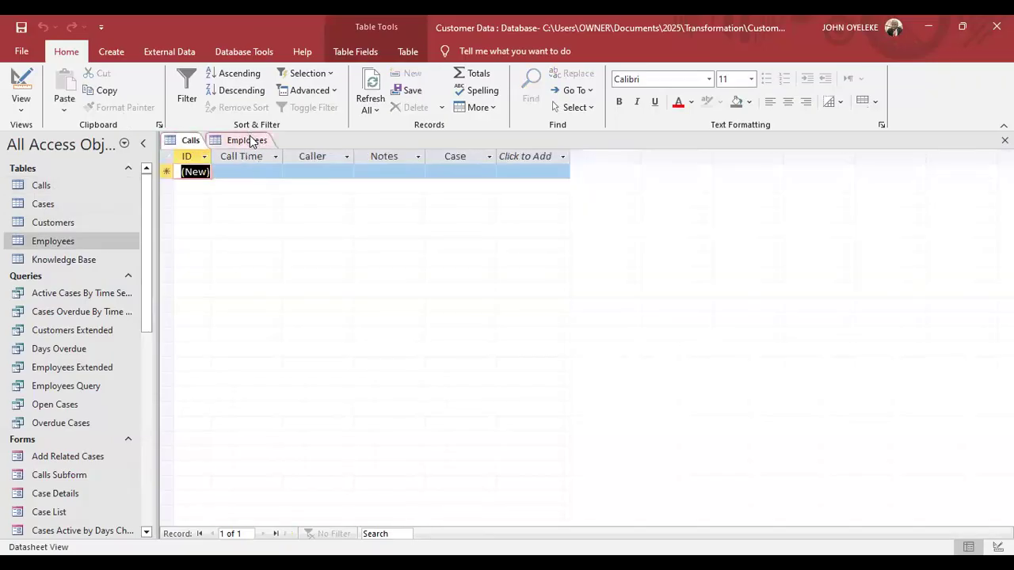
left_click(249, 140)
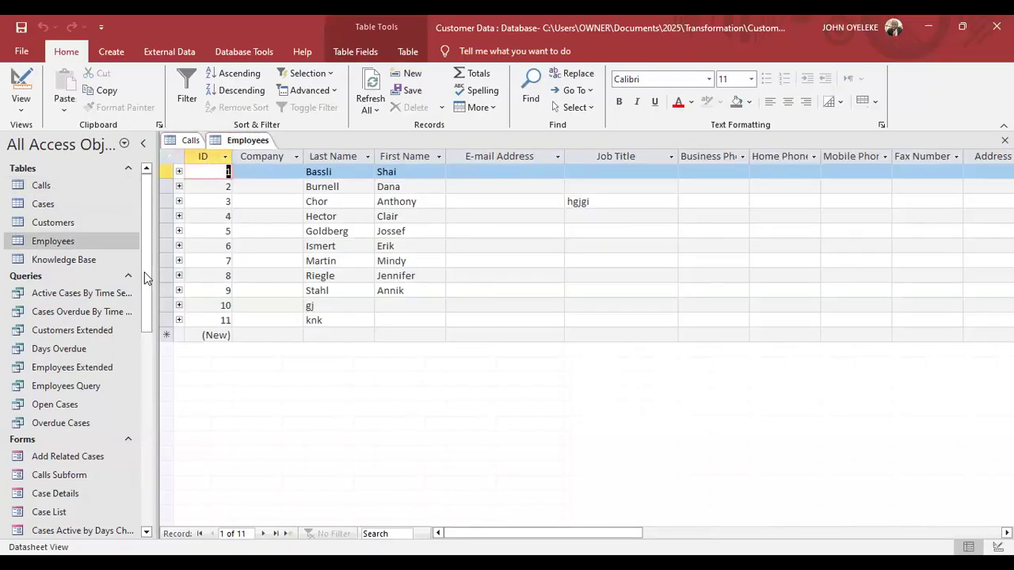
left_click(75, 333)
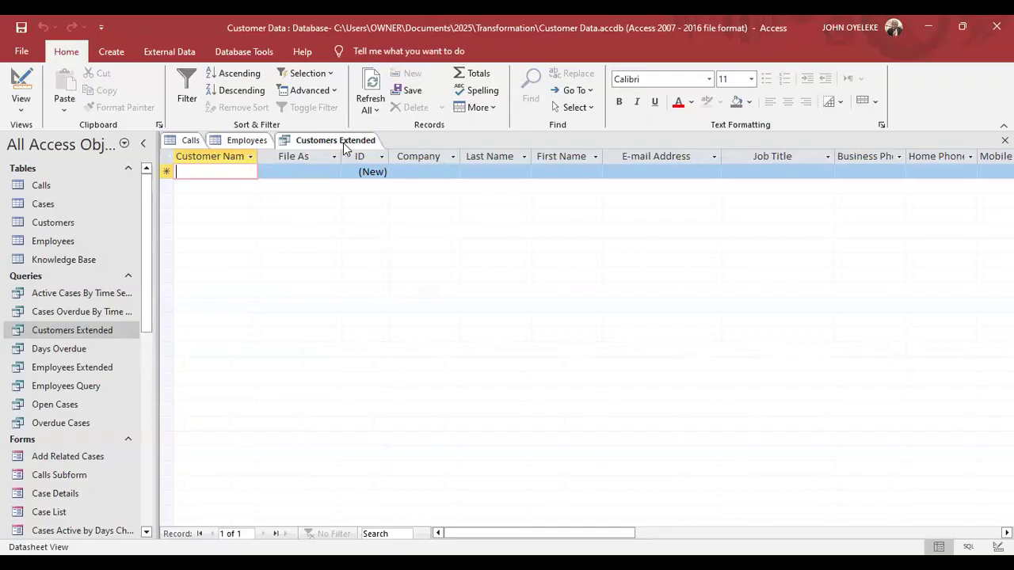
Bring the empty Calls datasheet with ID, Call Time, Caller, Notes and Case fields to the front.
left_click(189, 146)
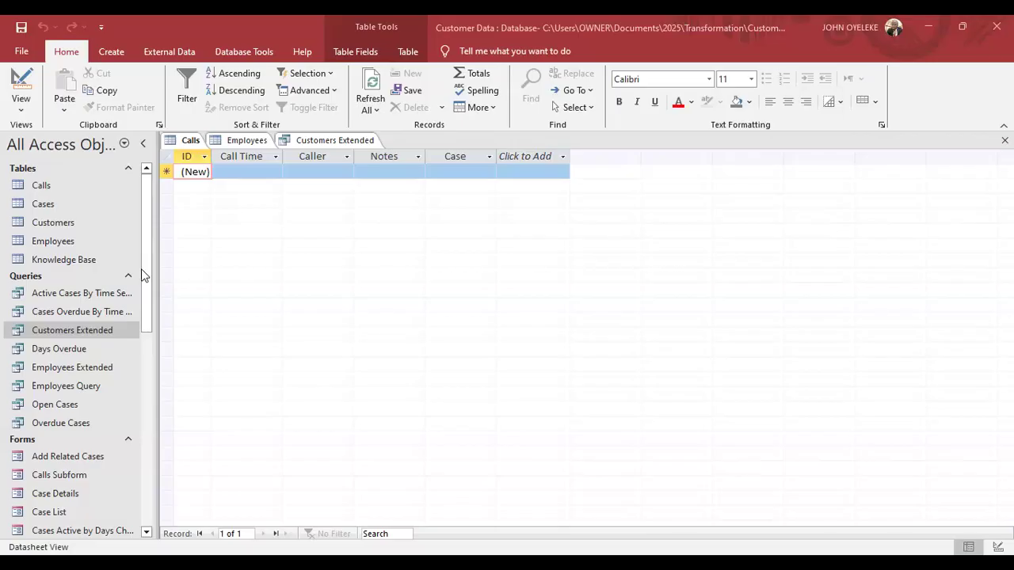
left_click(144, 212)
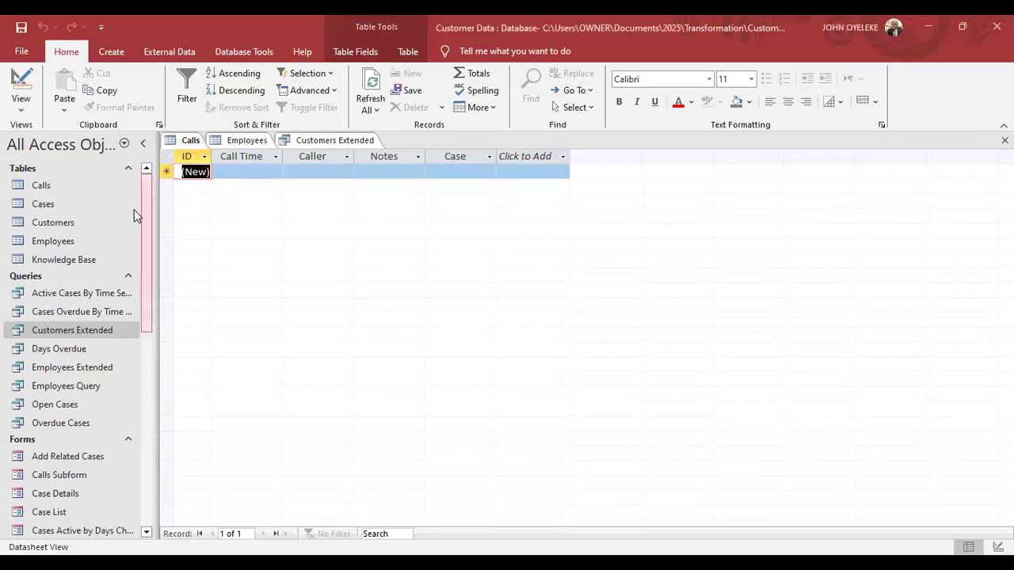
left_click(193, 143)
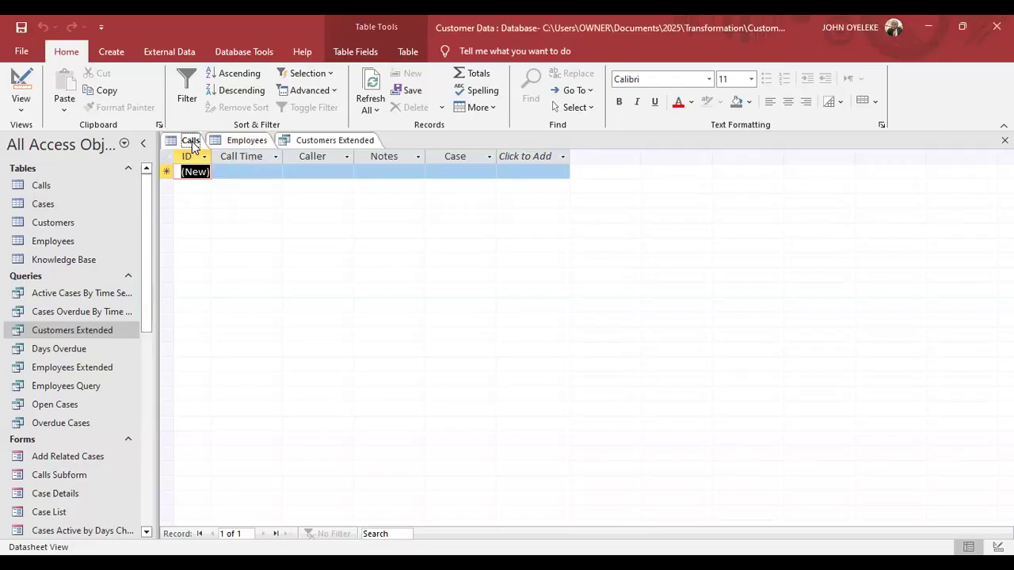
Close the Calls table and Customers Extended query tabs, leaving only Employees open.
right_click(193, 143)
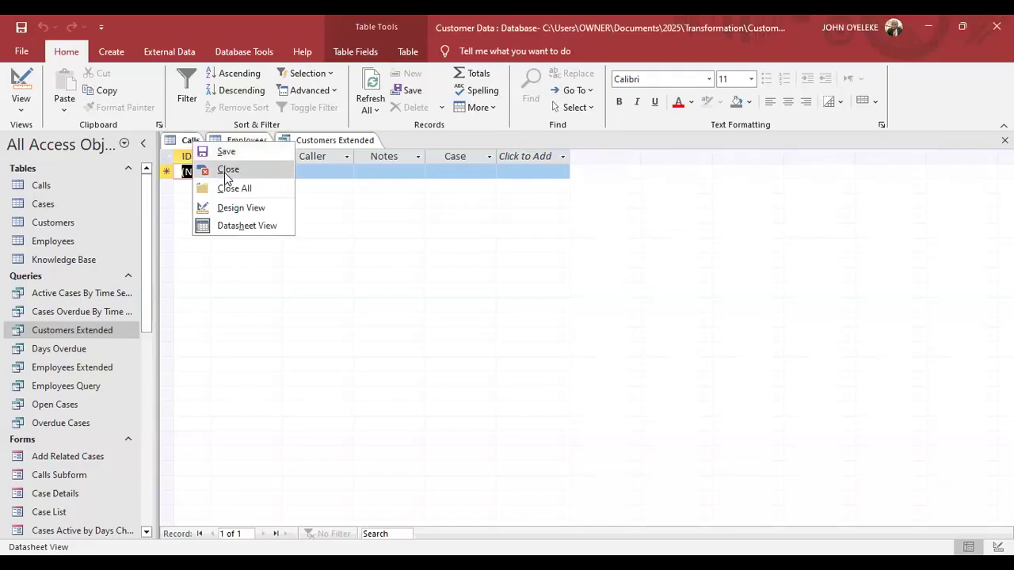
left_click(227, 170)
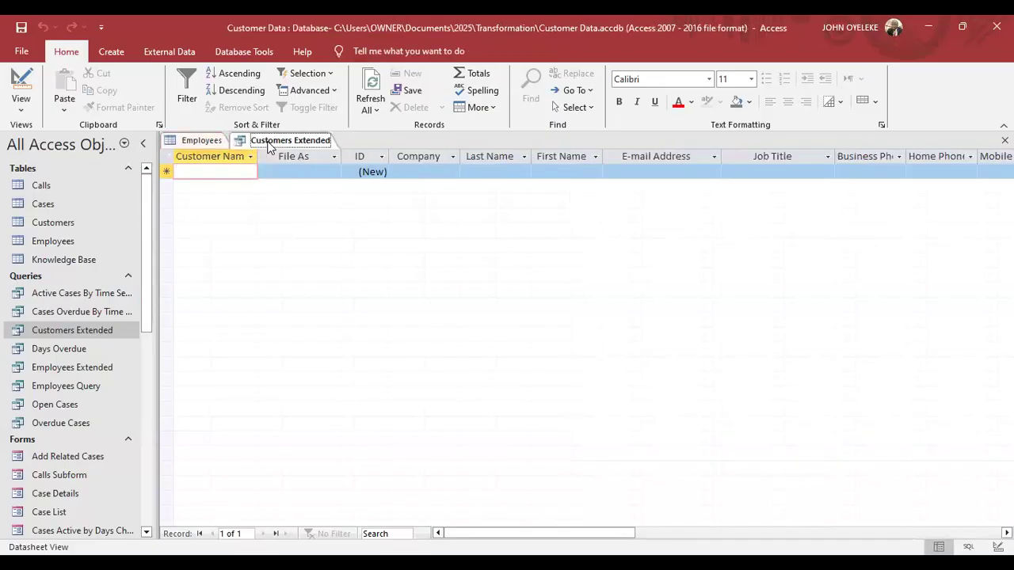
right_click(269, 148)
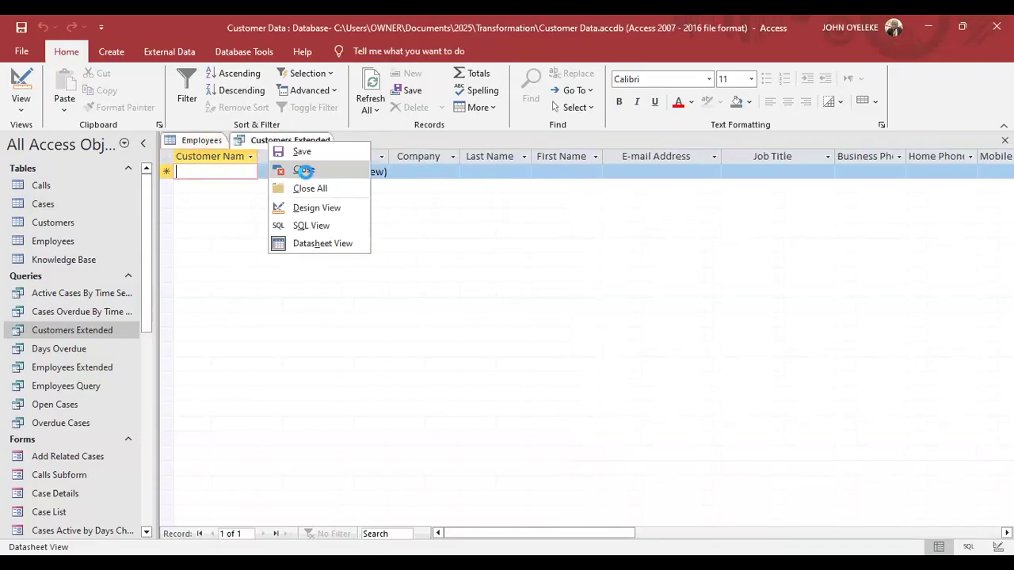
left_click(305, 173)
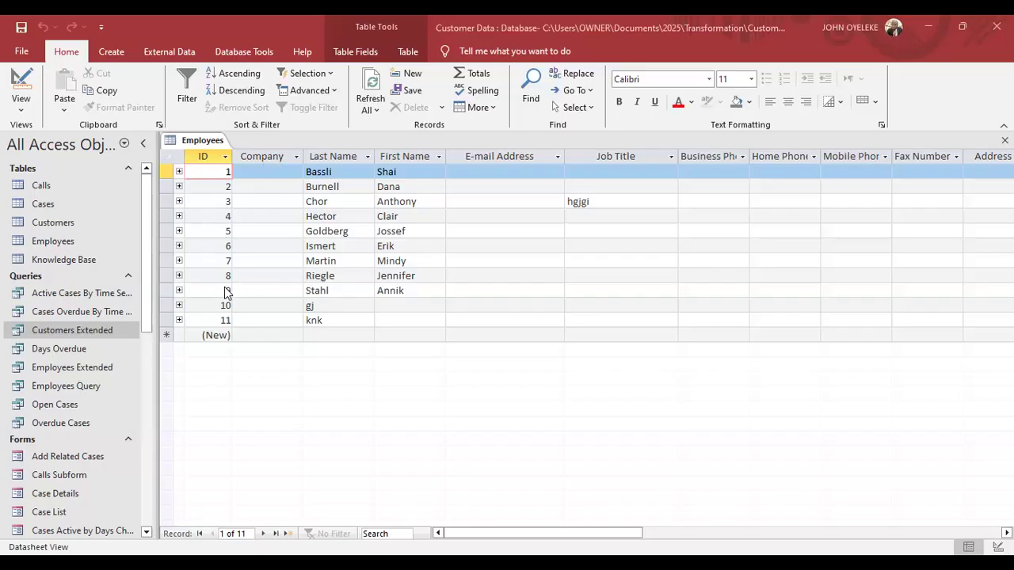
left_click(264, 162)
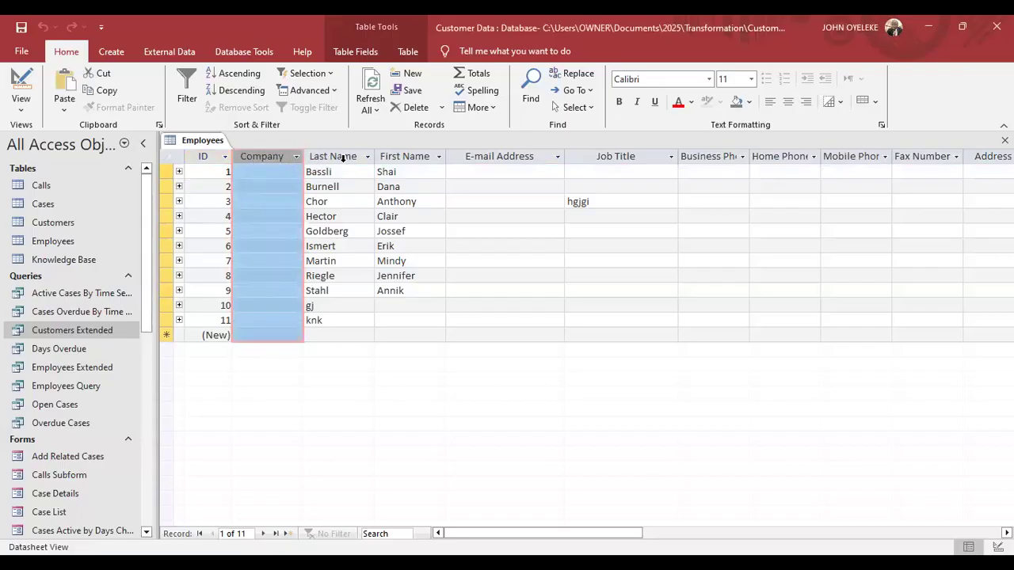
left_click(514, 156)
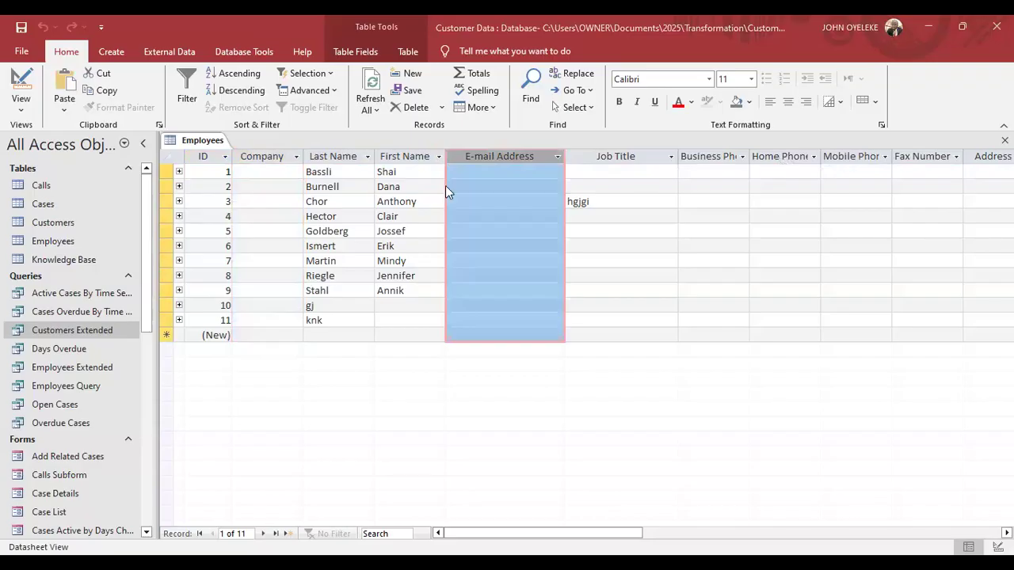
left_click(263, 186)
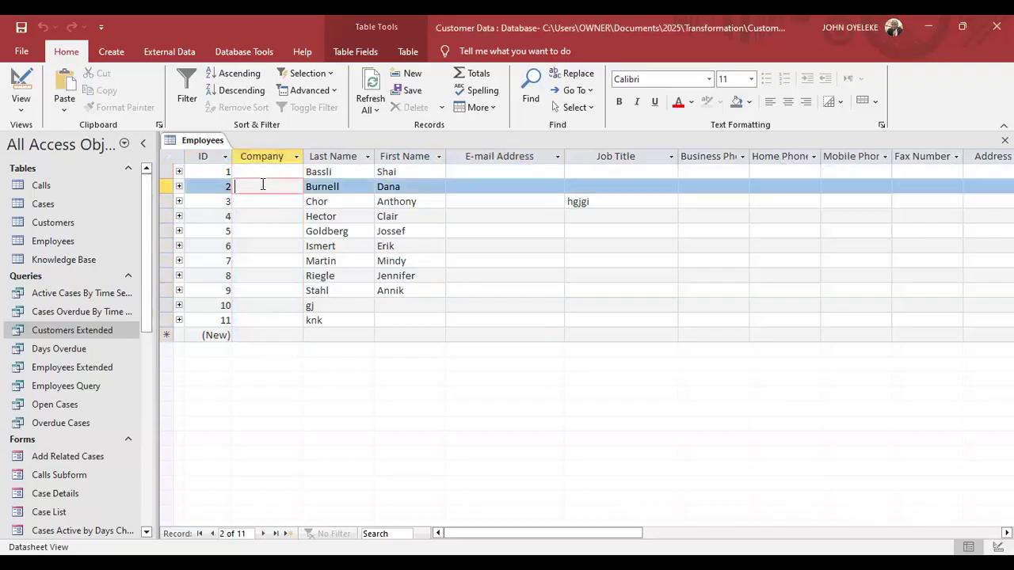
Replace record 10's 'gj' with the person's last and first names and save the row.
left_click(319, 306)
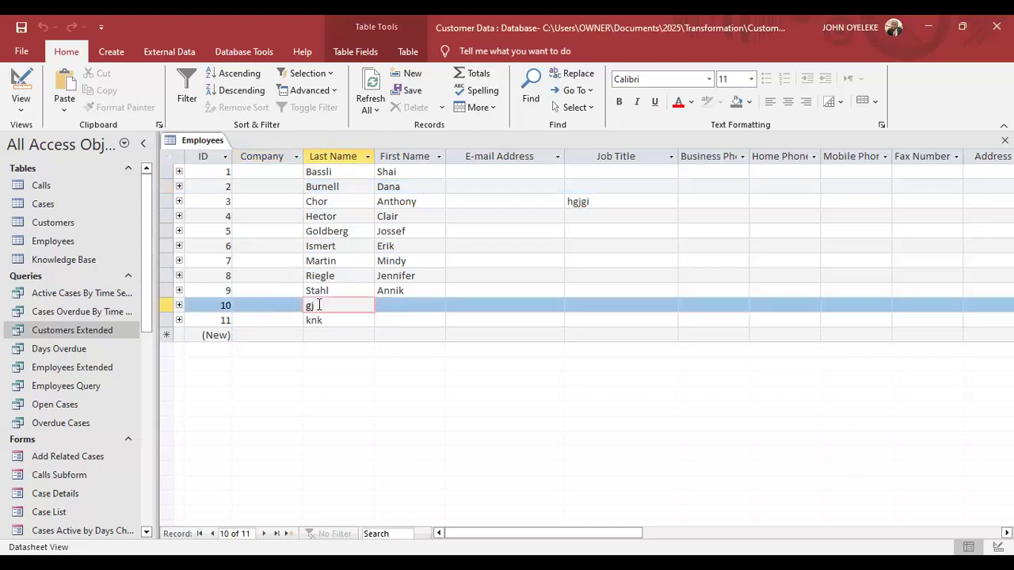
key("BackSpace")
key("BackSpace")
key("Tab")
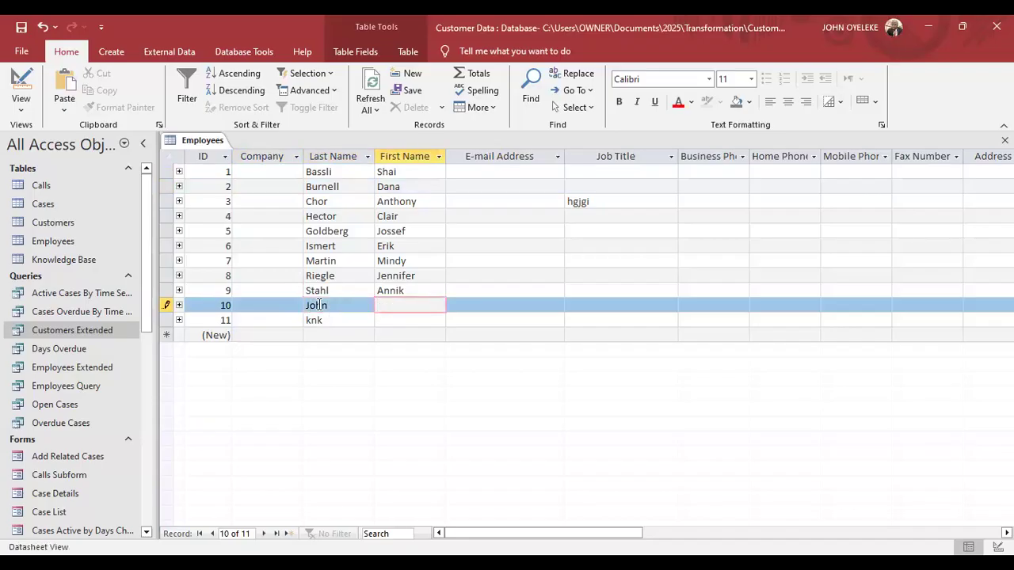
key("Tab")
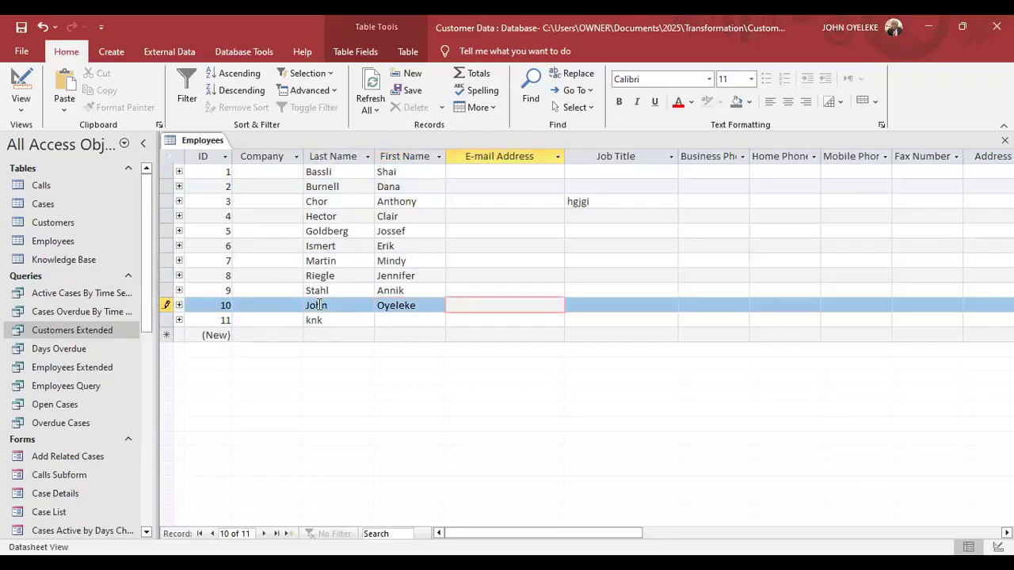
key("Up")
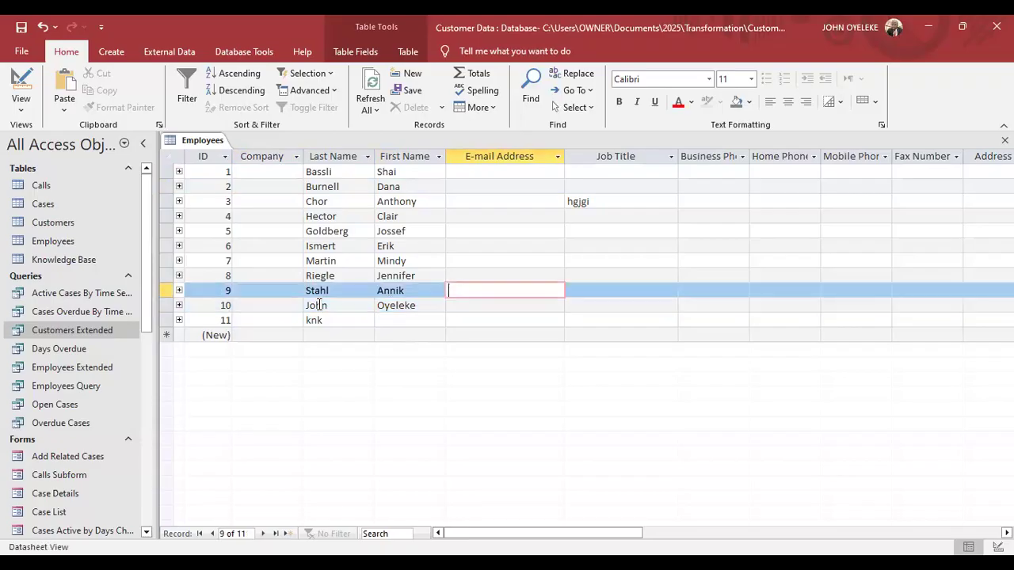
key("Down")
key("Down")
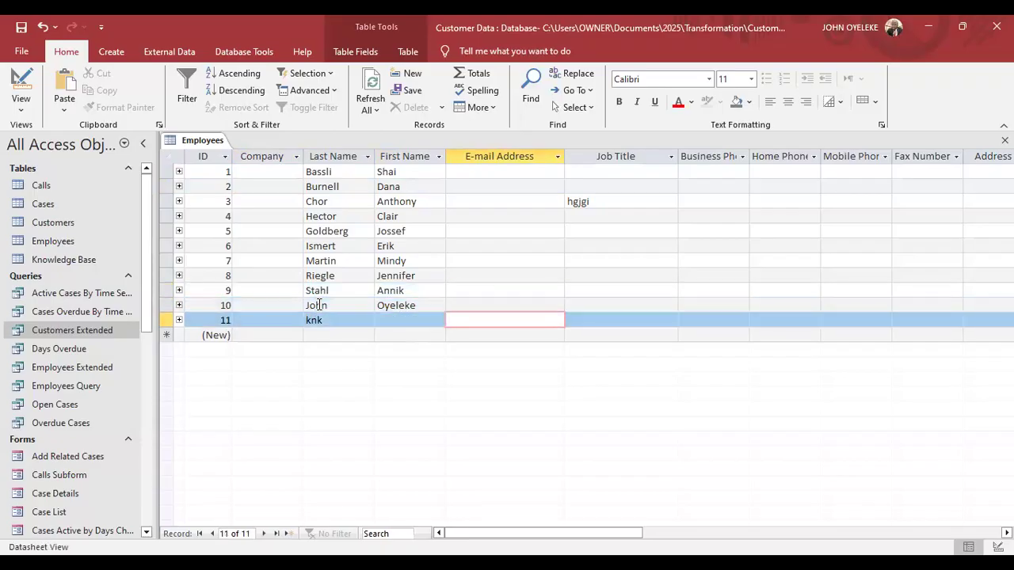
key("Tab")
key("Tab")
key("Tab")
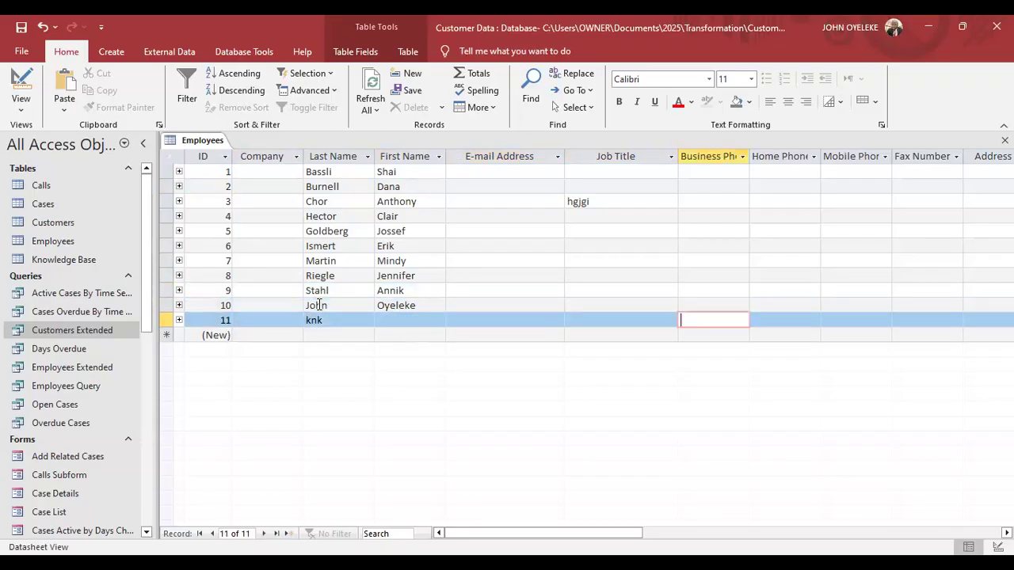
key("Tab")
key("Tab")
key("Tab")
key("Tab")
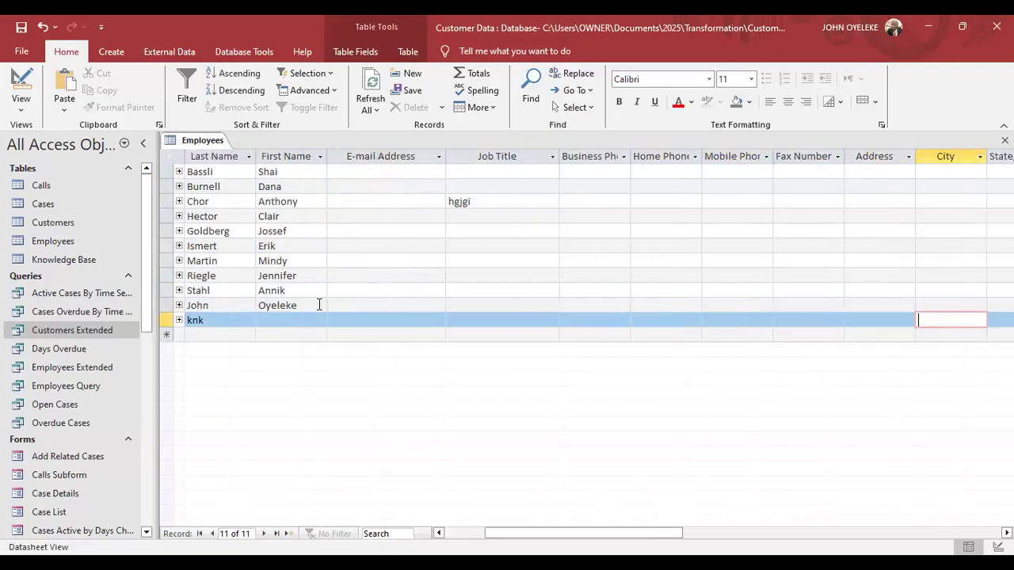
key("Down")
key("shift+Tab")
key("shift+Tab")
key("shift+Tab")
key("shift+Tab")
key("shift+Tab")
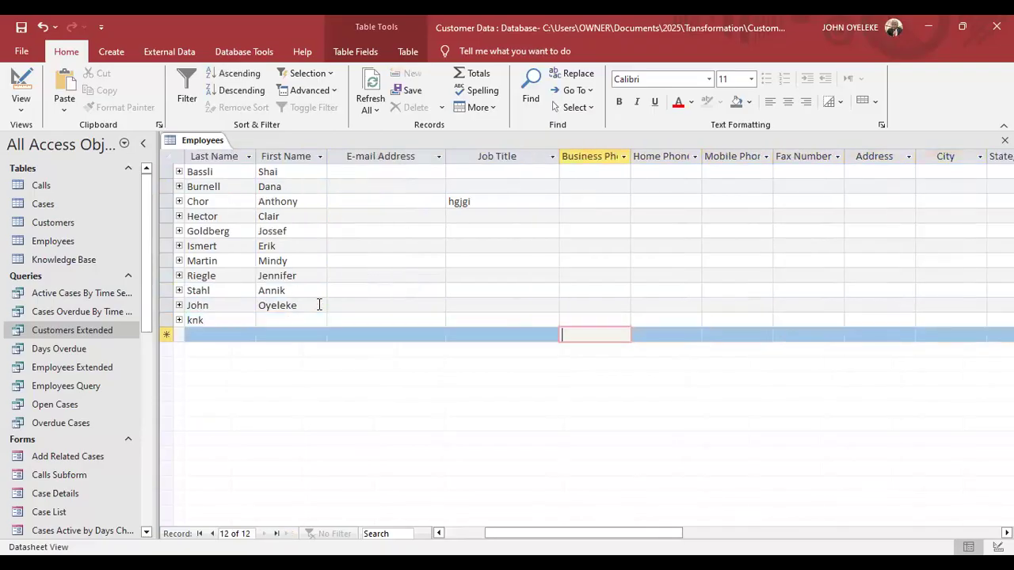
key("Left")
key("Left")
key("Left")
key("Left")
key("Left")
key("Left")
key("Up")
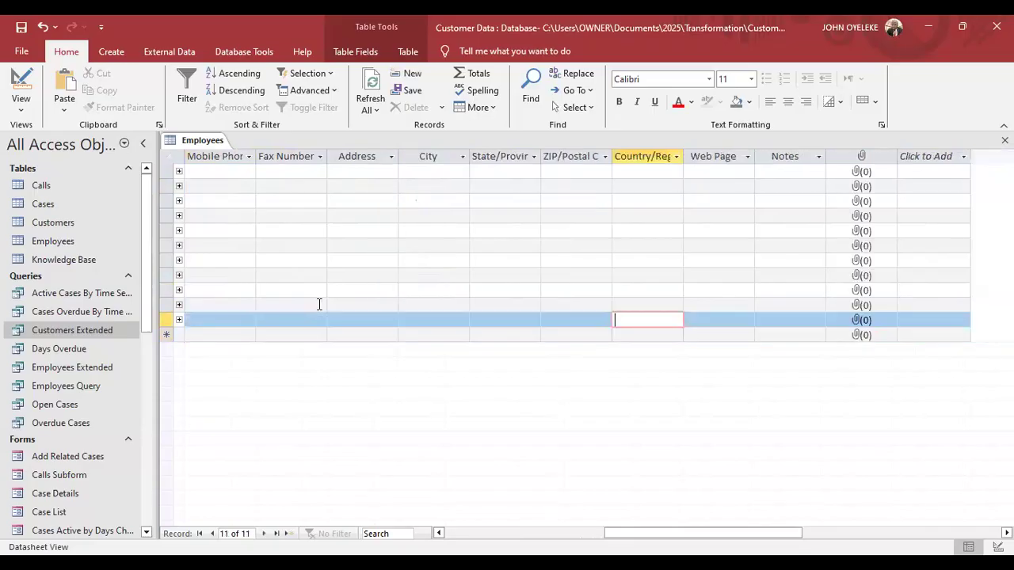
key("Left")
key("Left")
key("Left")
key("Left")
key("Left")
key("Left")
key("Left")
key("Left")
key("Left")
key("Left")
key("Left")
key("Left")
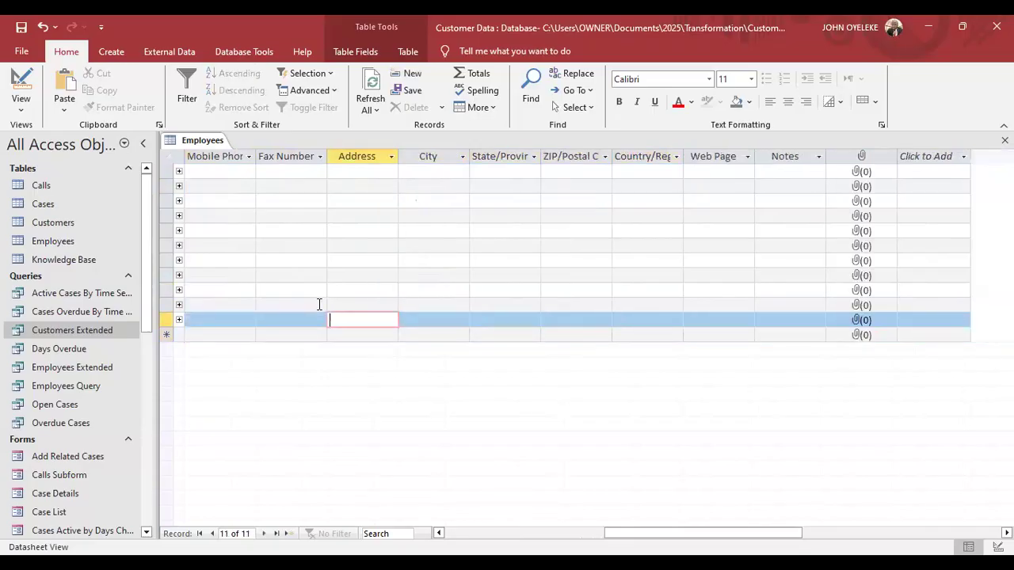
key("Left")
key("Left")
key("Left")
key("Left")
key("Left")
key("Left")
key("Left")
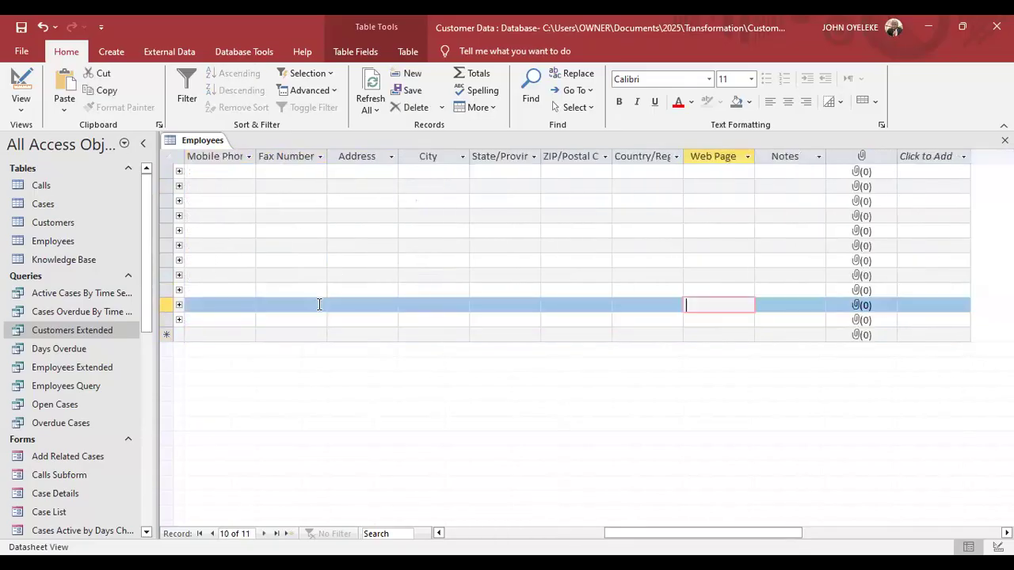
key("Left")
key("Left")
key("Left")
key("Left")
key("Left")
key("Left")
key("Left")
key("Left")
key("Left")
key("Left")
key("Left")
key("Left")
key("Left")
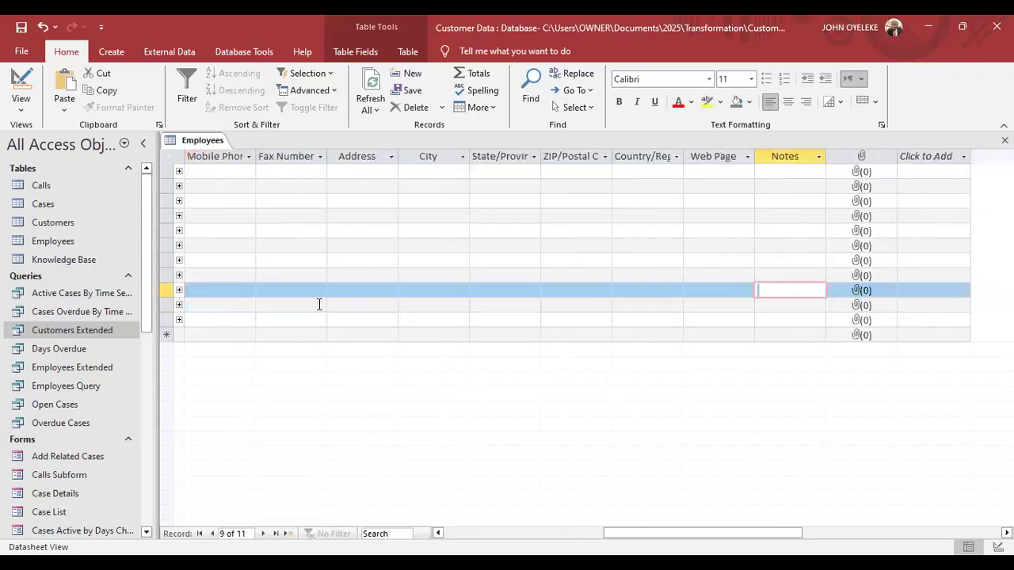
left_click(320, 304)
key("Left")
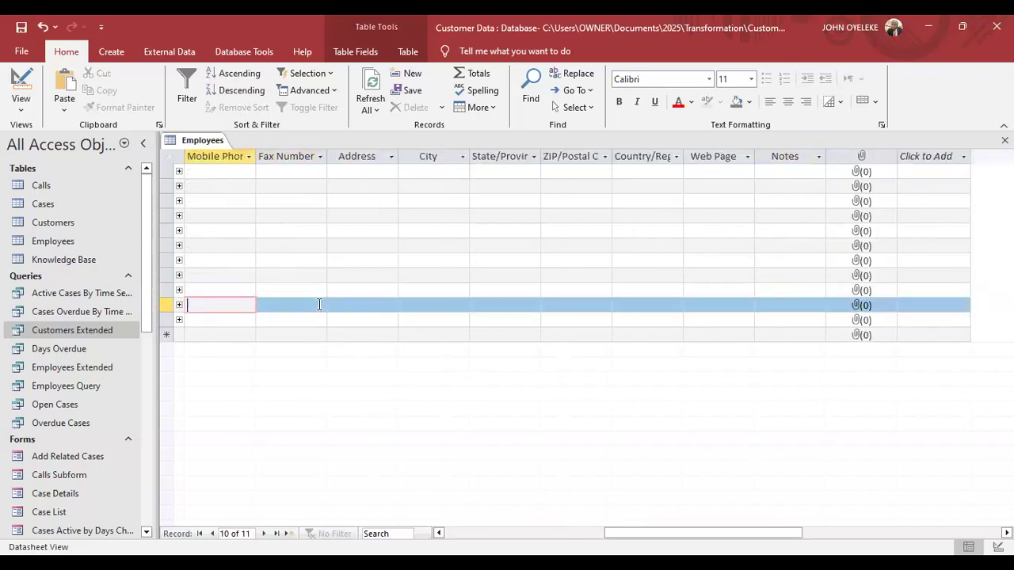
key("Left")
key("Left")
key("Left")
key("Left")
key("Left")
key("Left")
key("Left")
key("Left")
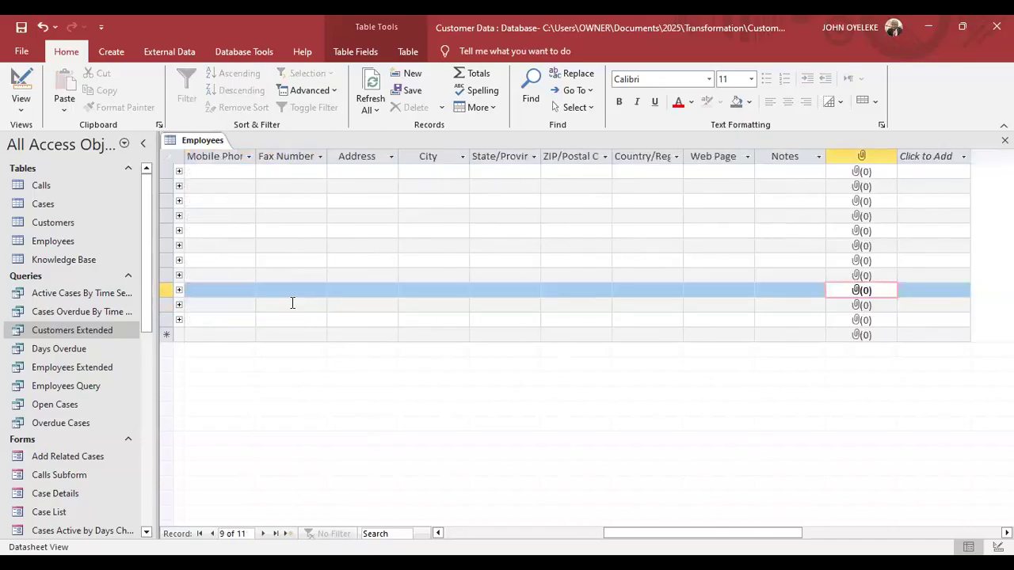
key("Right")
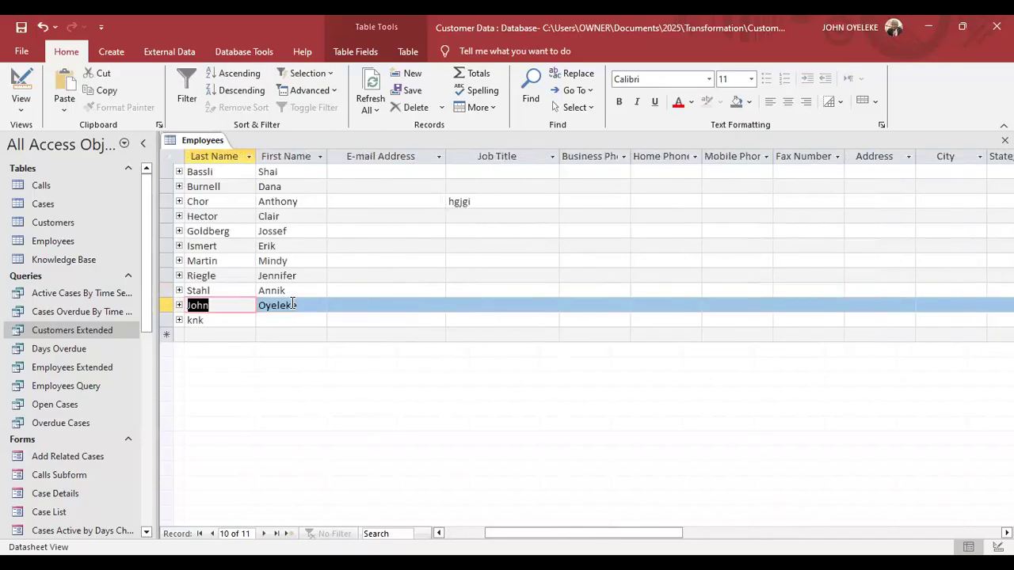
key("Left")
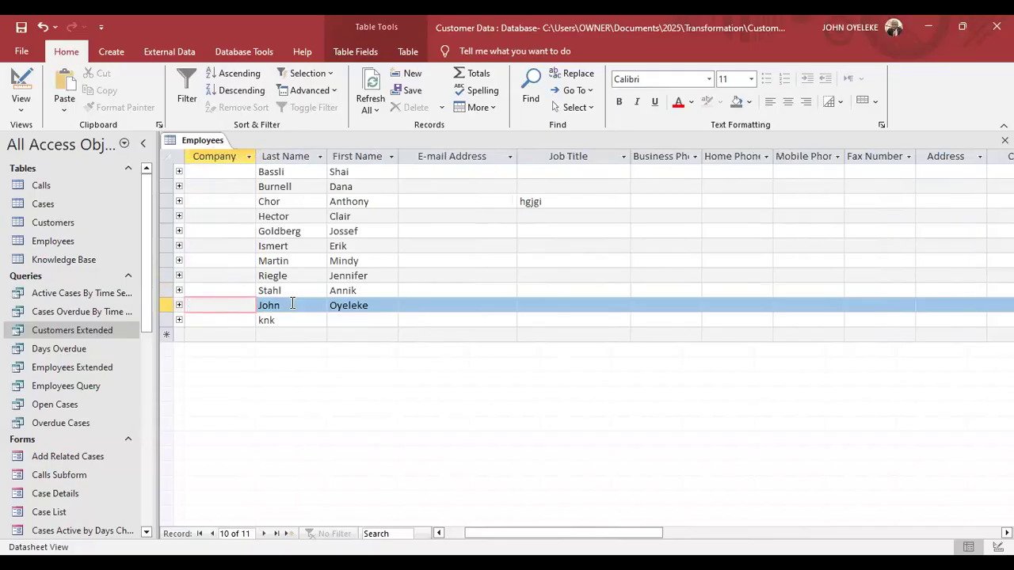
key("Left")
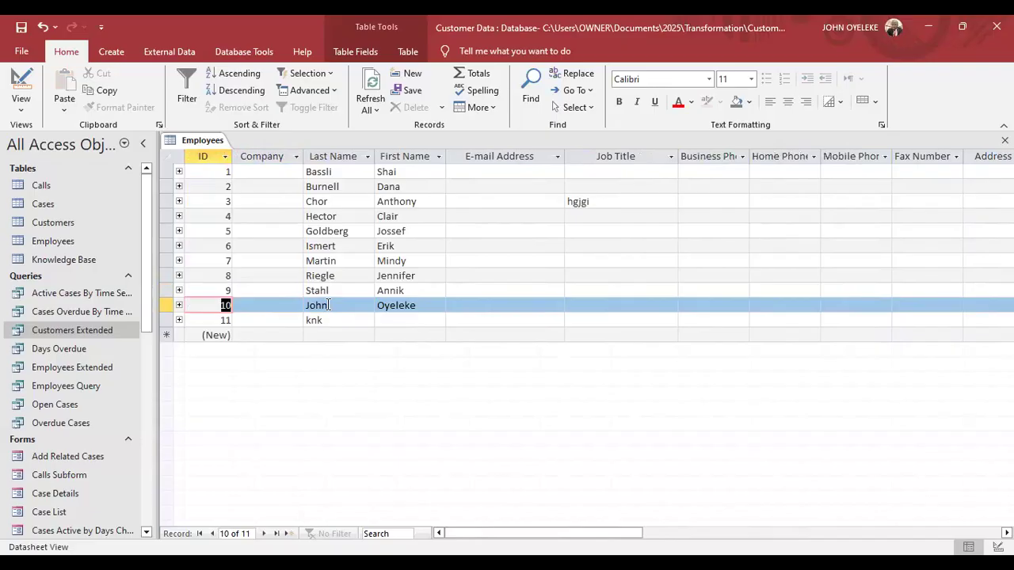
Create a new blank table, Table1, alongside the open Employees table.
right_click(212, 143)
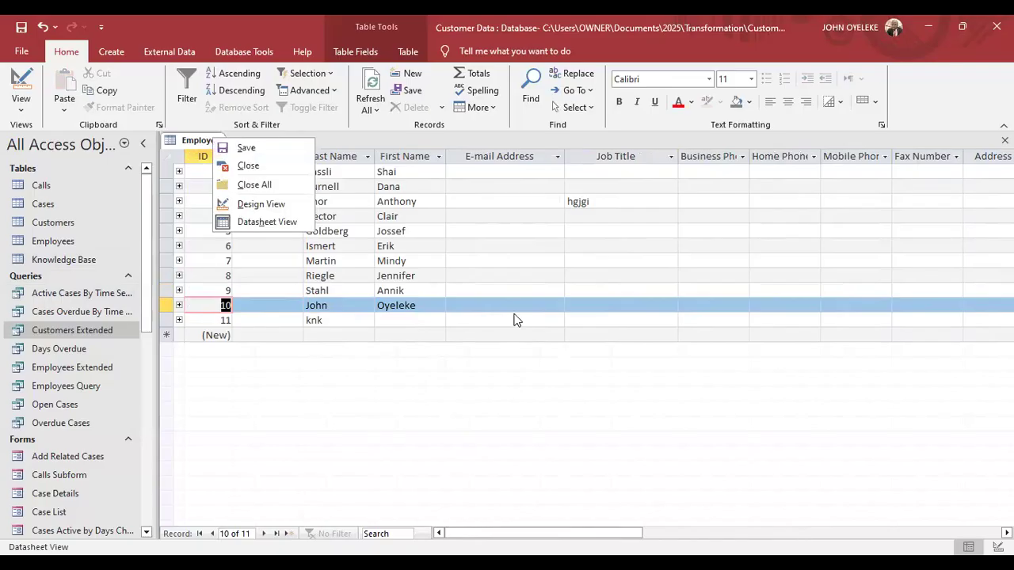
left_click(409, 244)
left_click(410, 244)
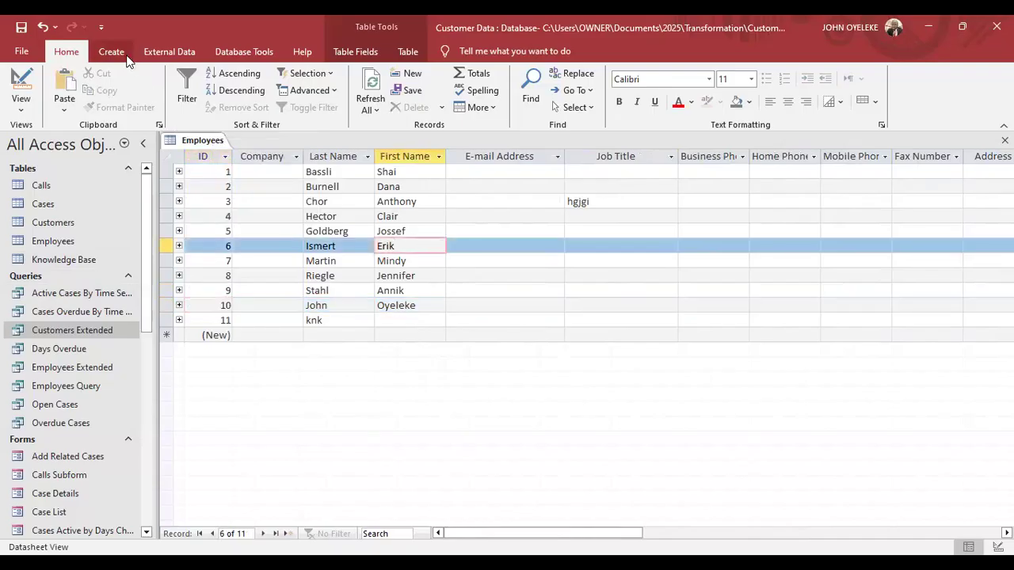
left_click(123, 54)
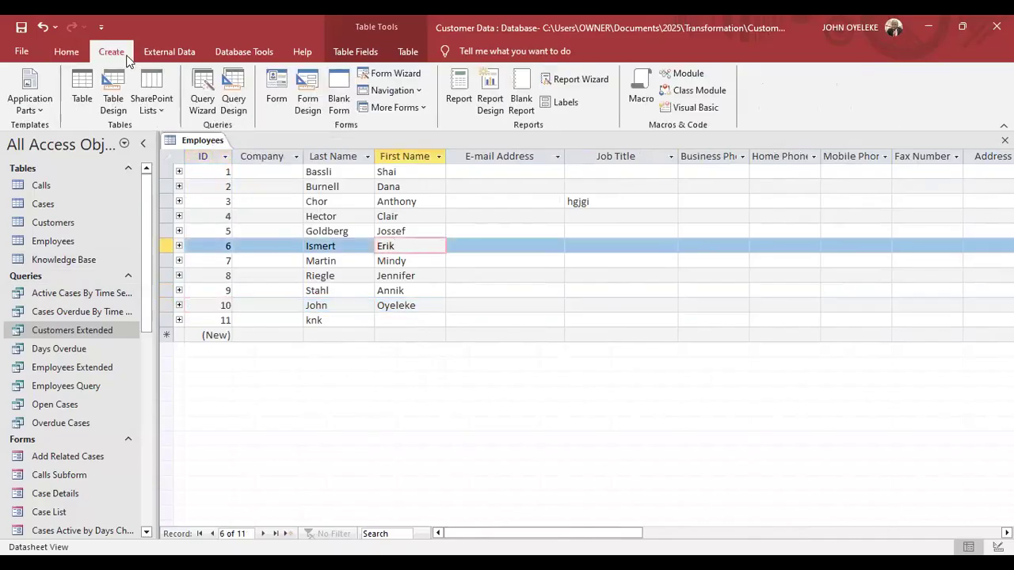
left_click(83, 88)
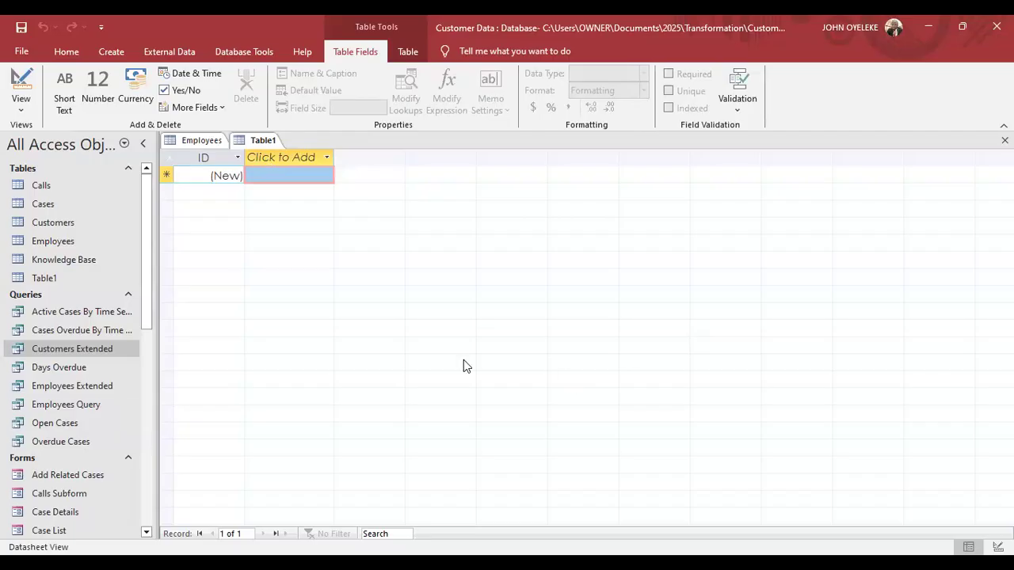
right_click(262, 147)
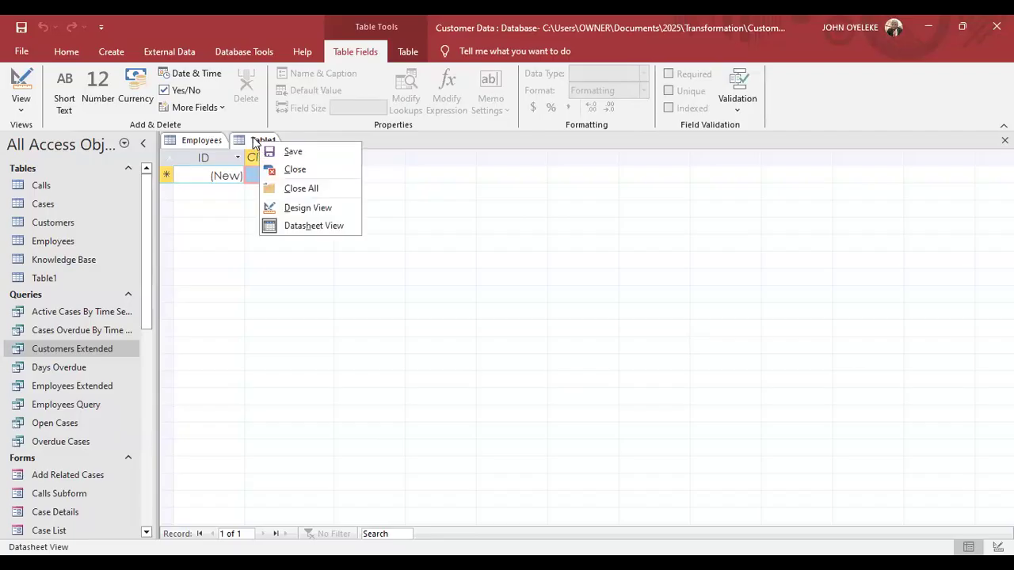
left_click(254, 143)
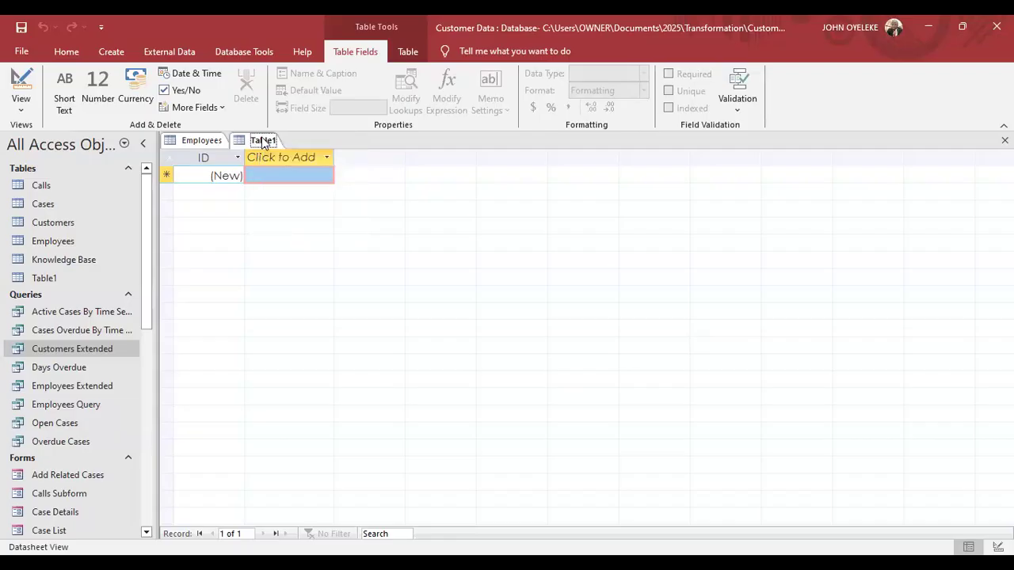
right_click(263, 143)
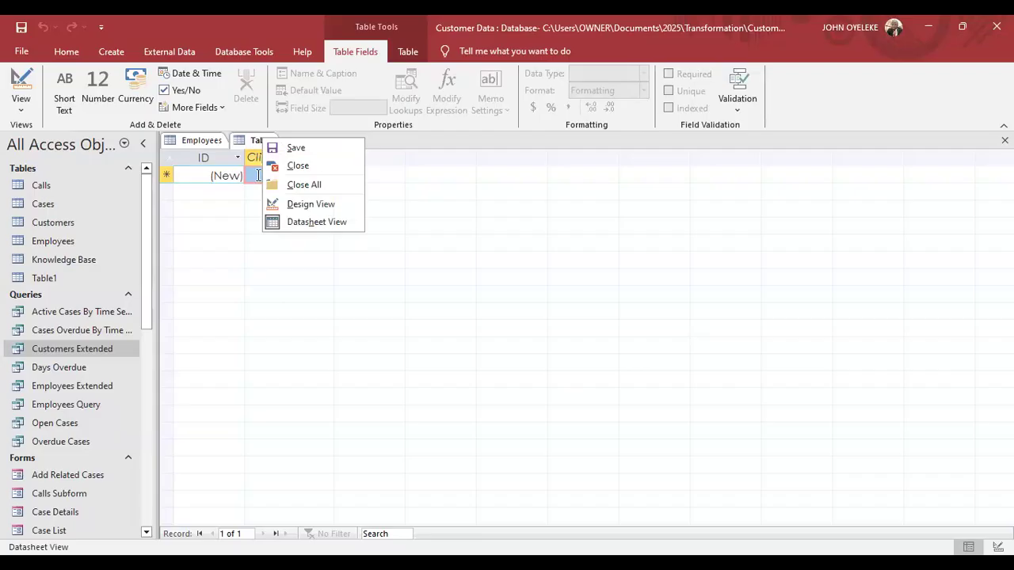
left_click(258, 175)
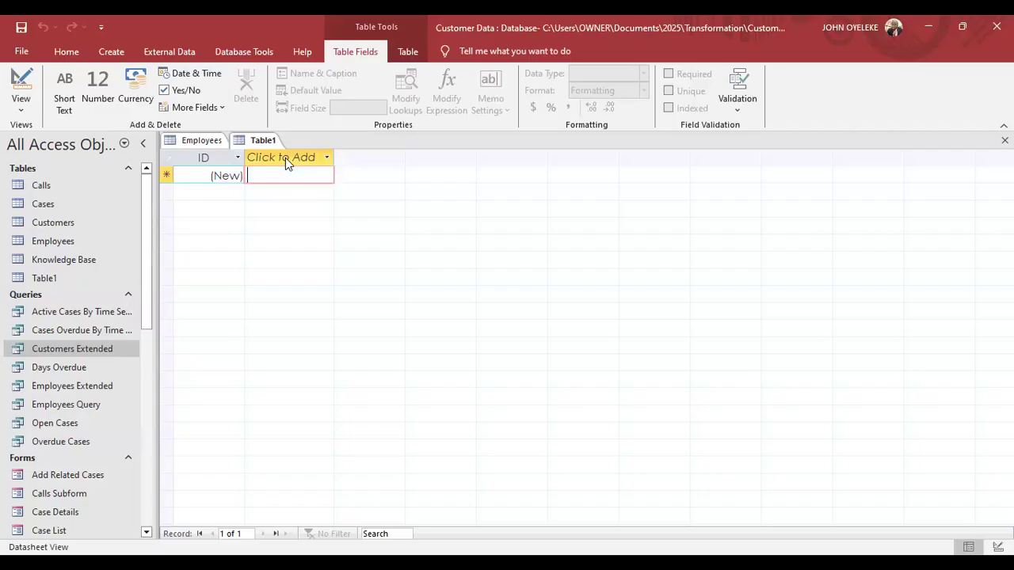
Open the Click to Add data-type list for Table1's first new field.
left_click(284, 161)
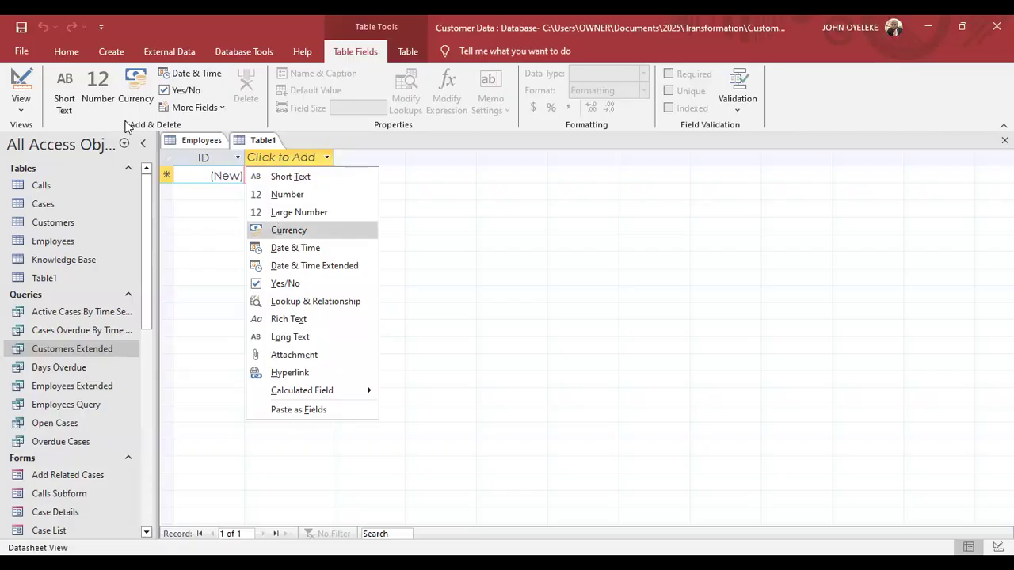
left_click(119, 57)
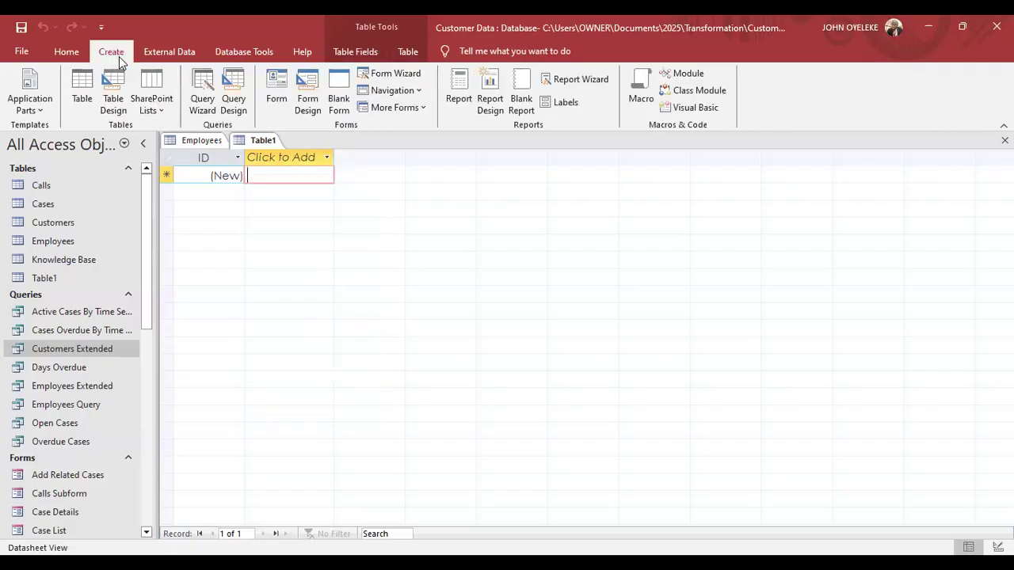
left_click(287, 163)
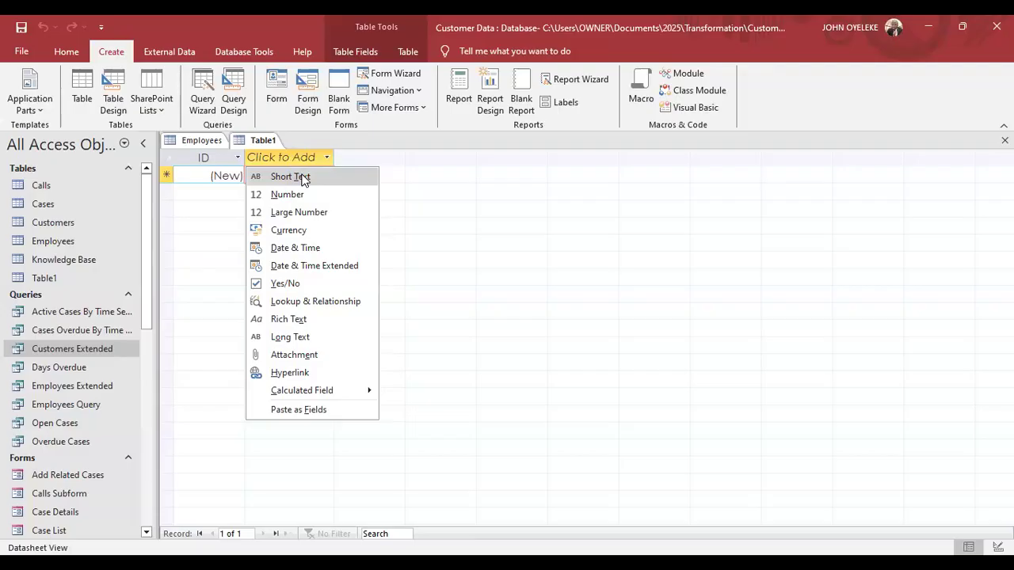
Add a Short Text field named Name after ID, accepting the reserved-word warning.
left_click(287, 175)
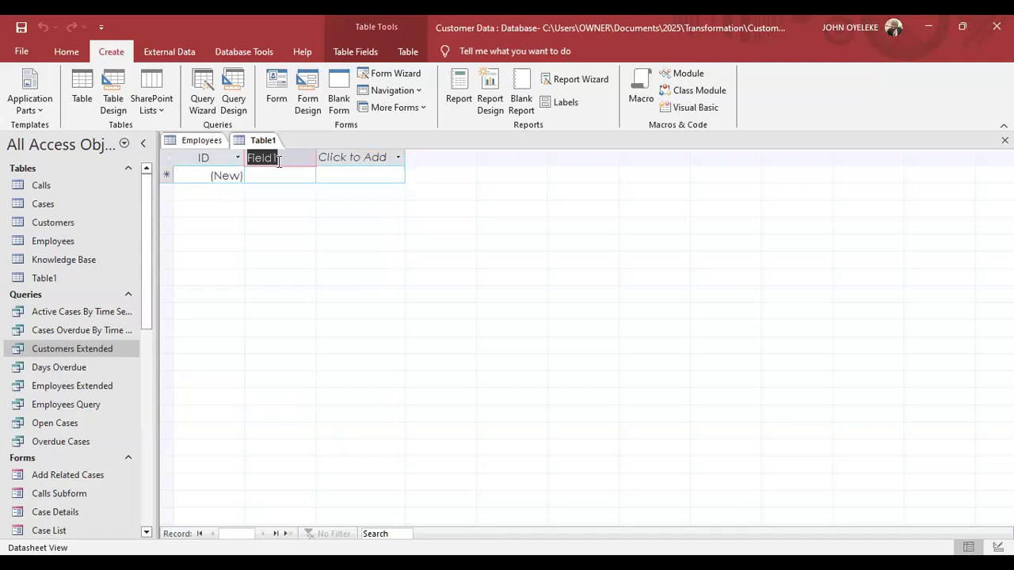
type("Name")
left_click(343, 157)
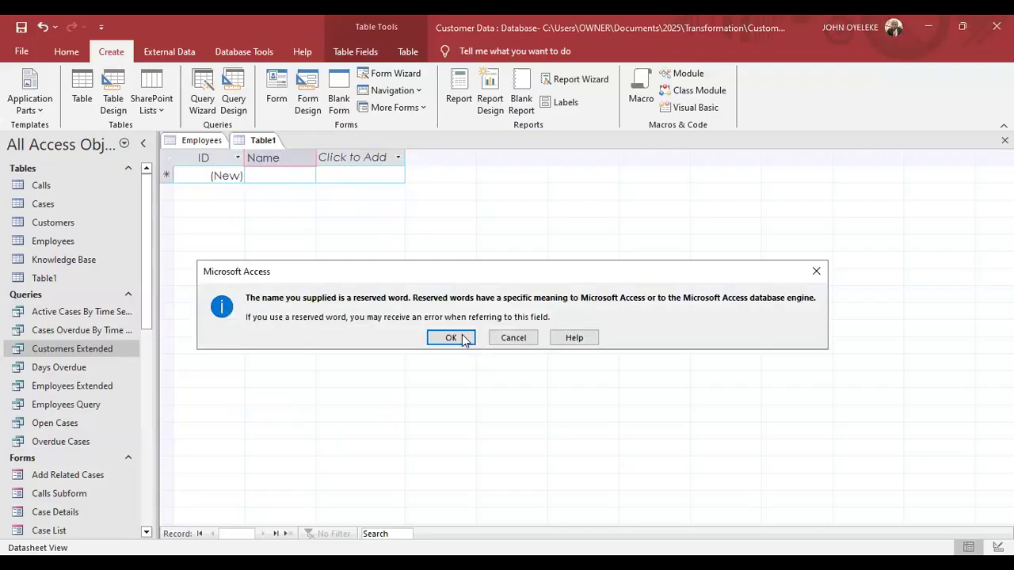
left_click(457, 338)
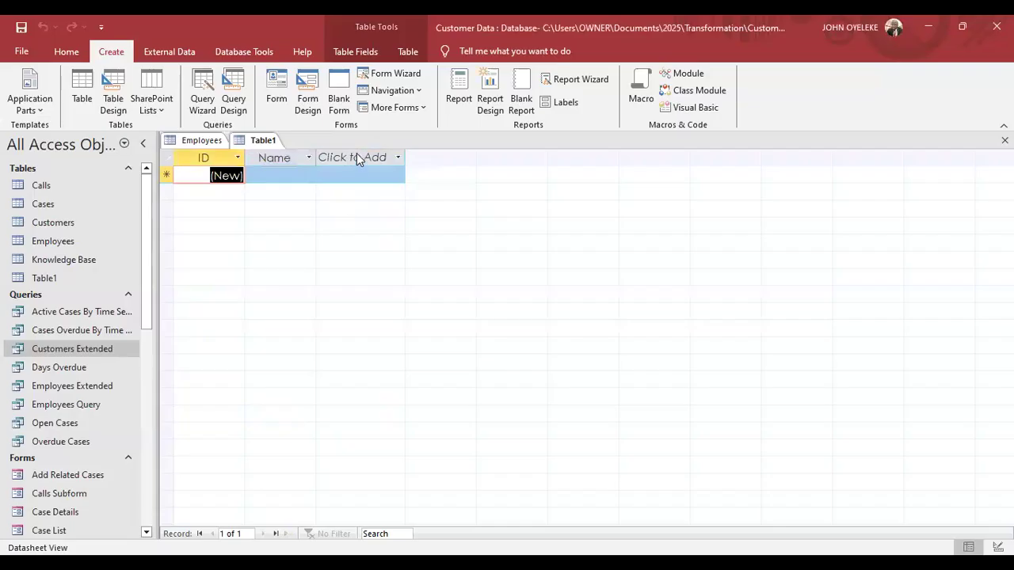
left_click(357, 158)
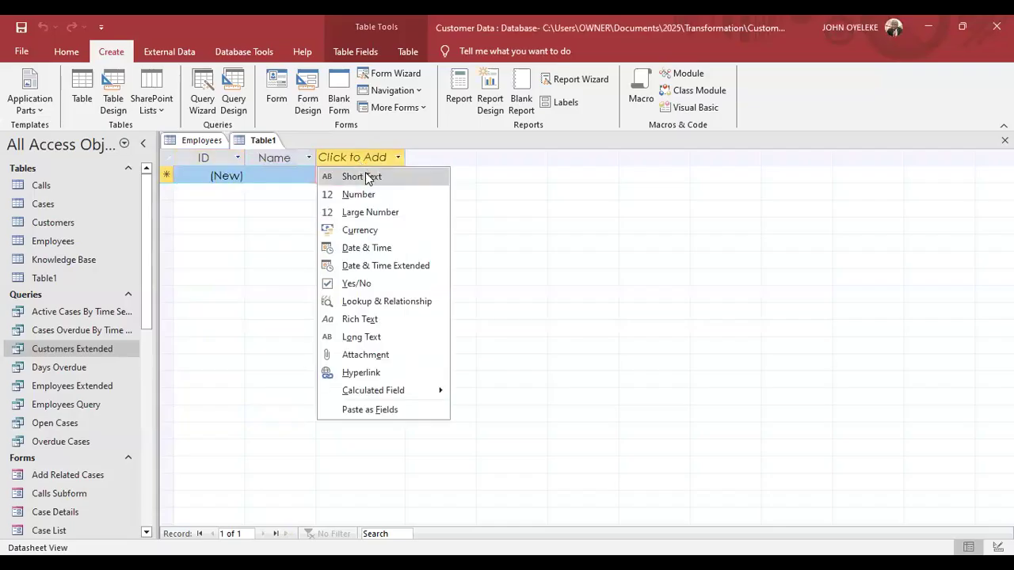
Add fields Address (Short Text), Age (Number) and DOB (Date & Time) after Name.
left_click(365, 176)
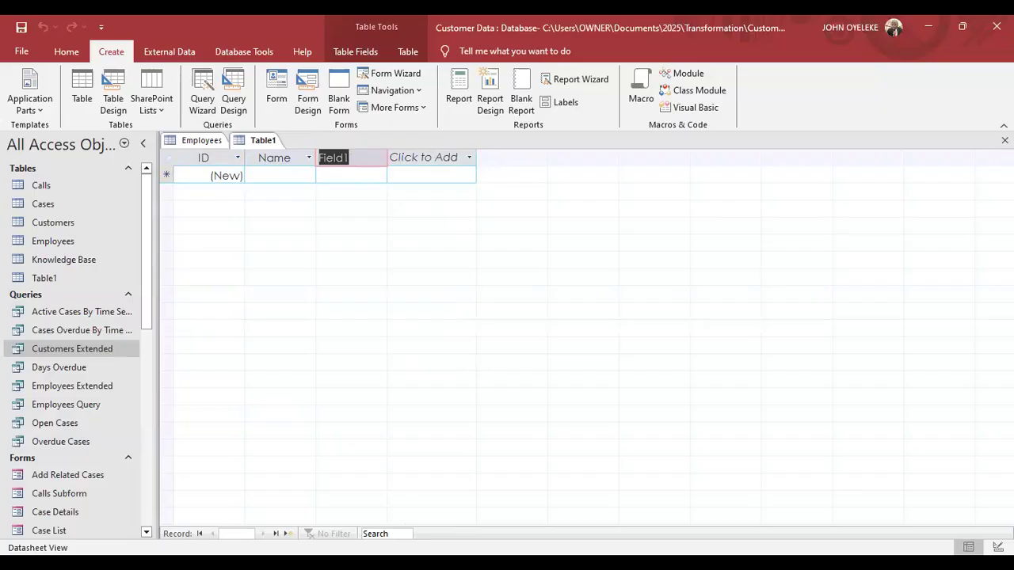
type("Address")
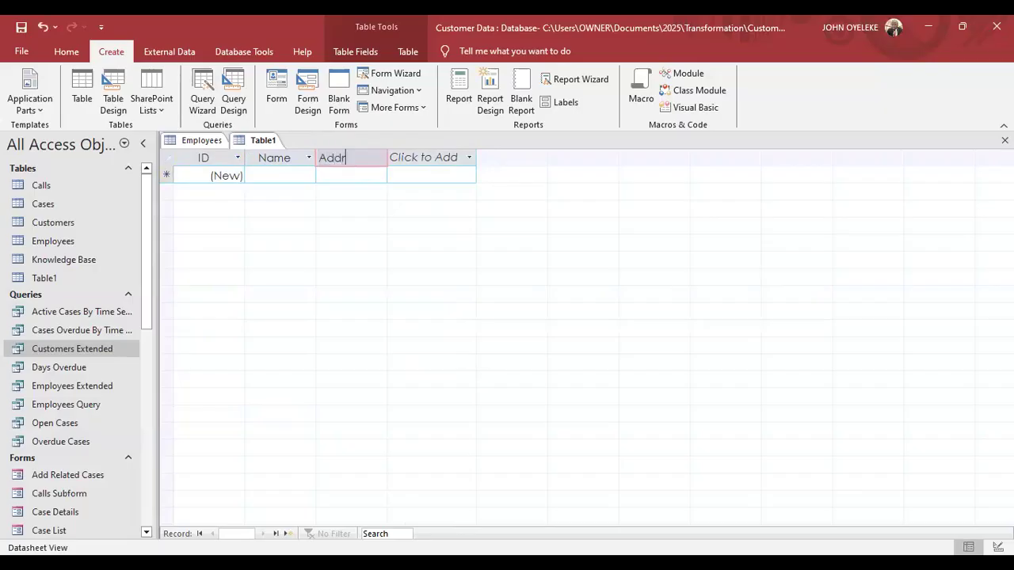
key("Return")
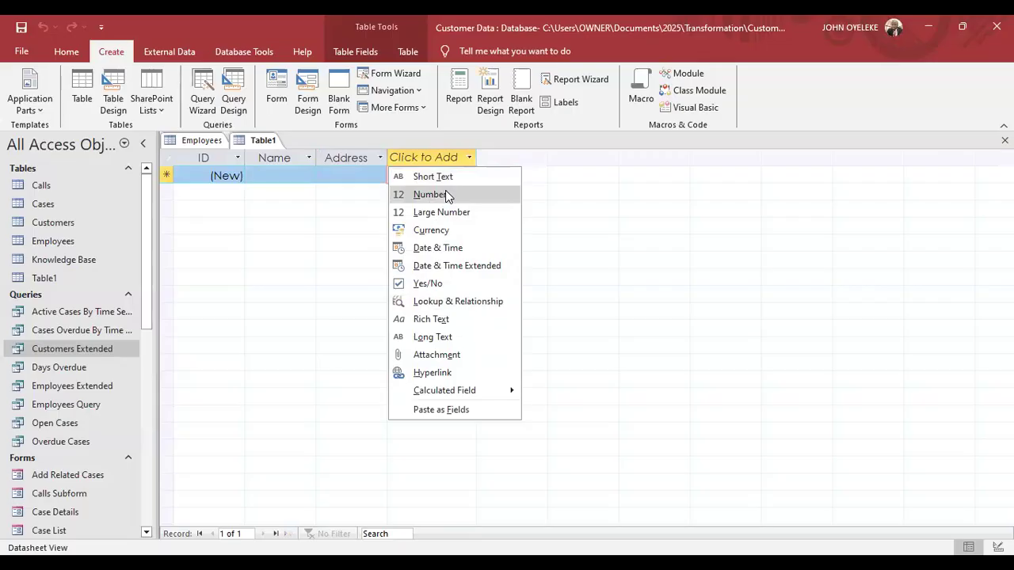
left_click(446, 194)
type("Age")
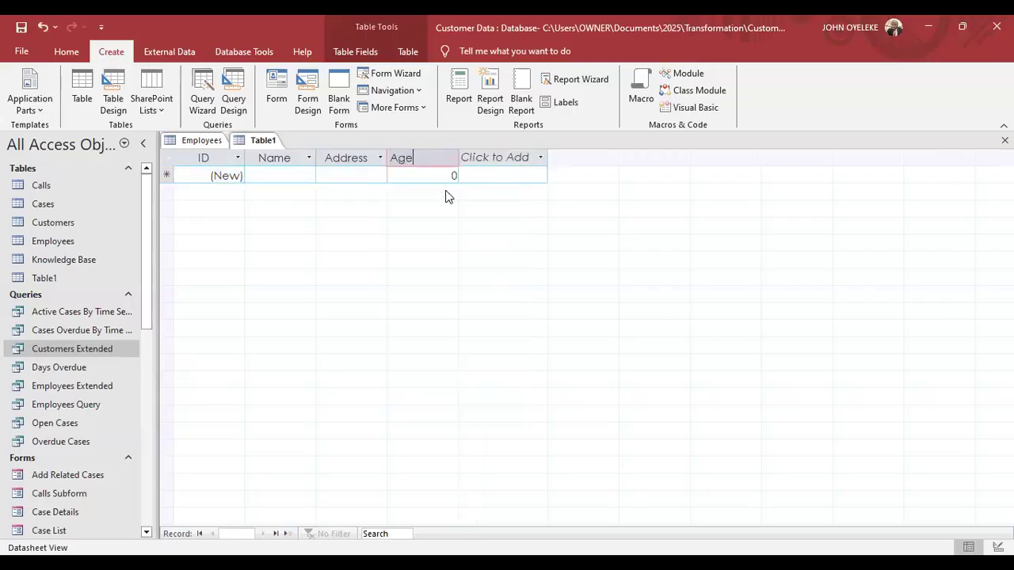
left_click(494, 156)
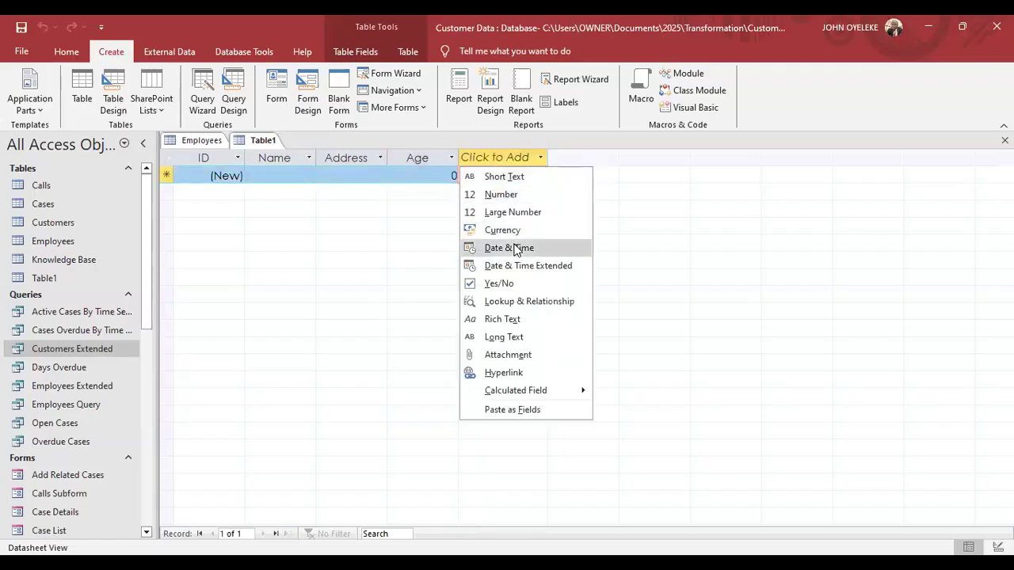
left_click(513, 248)
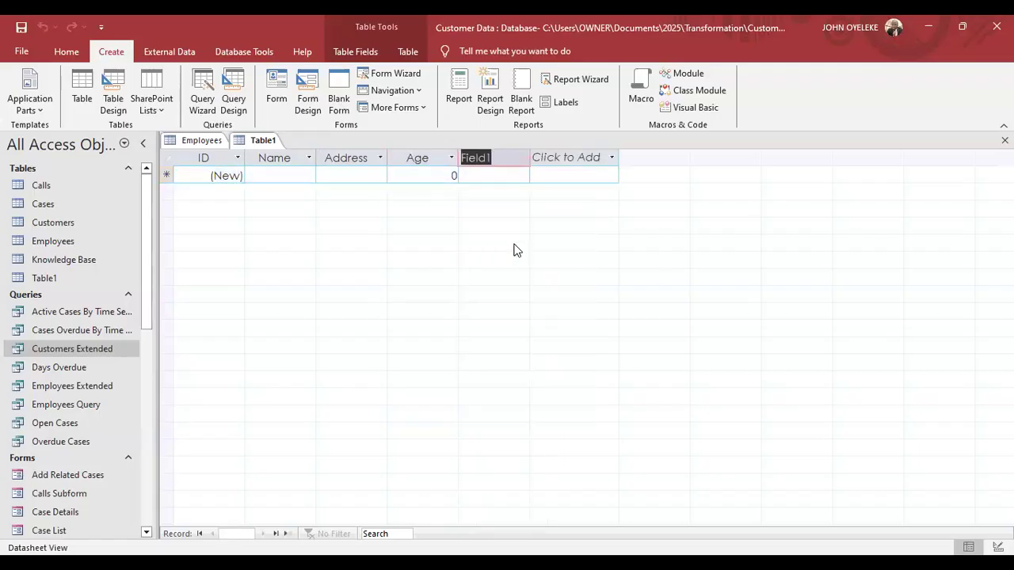
type("DOB")
key("Return")
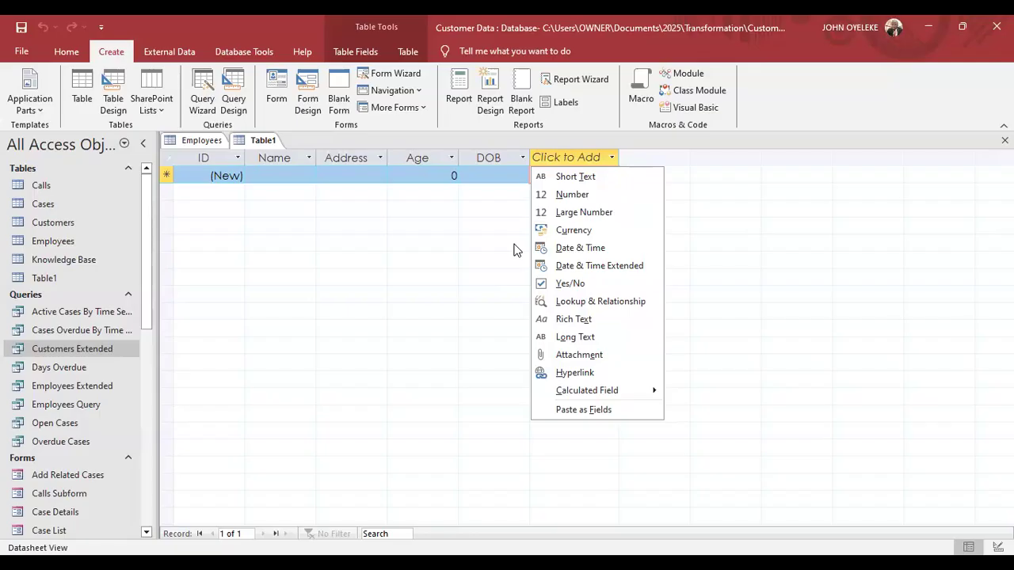
Enter 30 in the first record's Age cell, replacing a mistaken text entry.
left_click(428, 172)
left_click(428, 174)
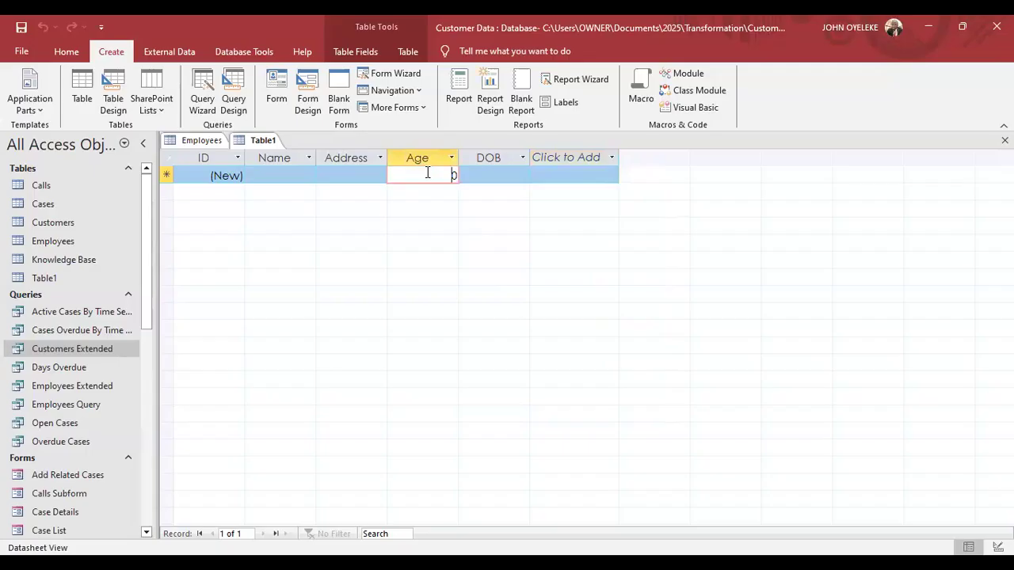
key("BackSpace")
type("John")
key("Return")
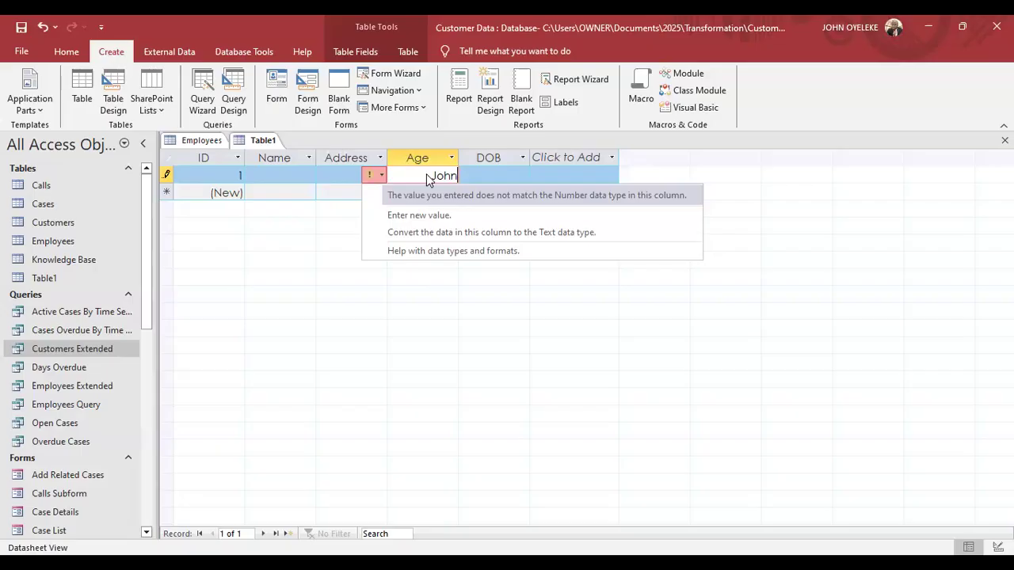
left_click(398, 216)
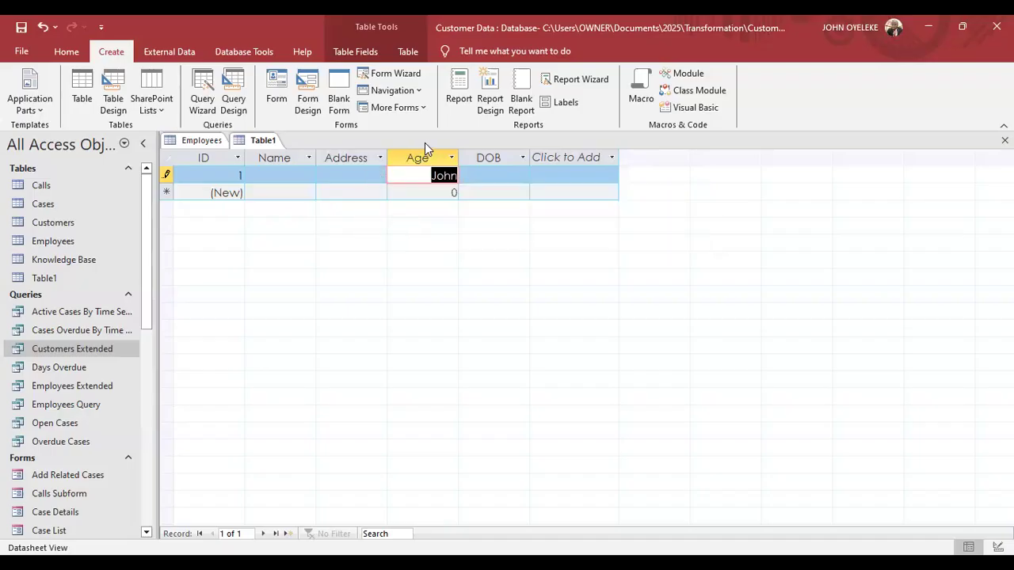
type("30")
Type the customer's first name into record 1's Name cell and select the Name column.
left_click(294, 176)
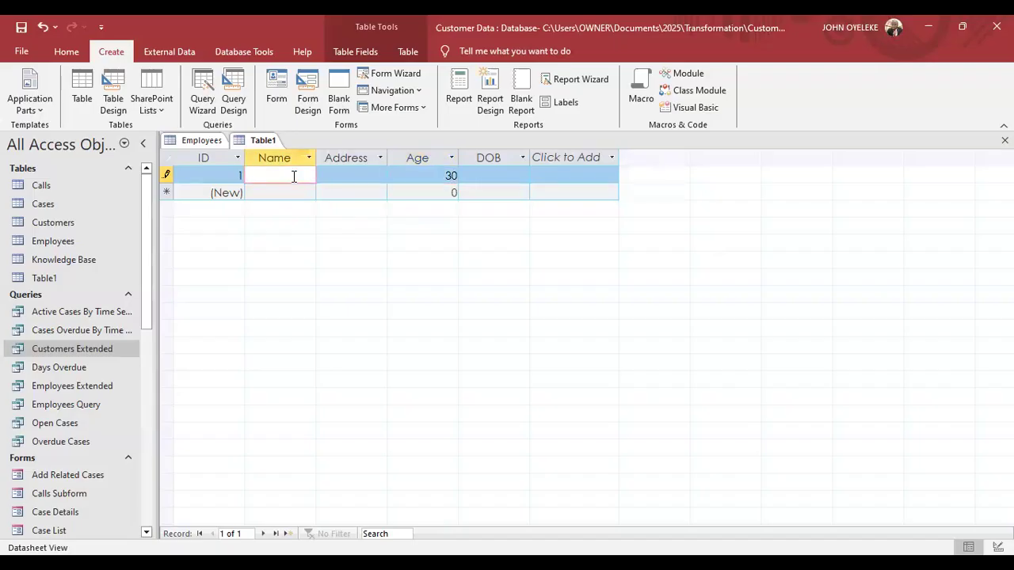
type("Jo")
type("hn")
left_click(293, 157)
Insert a First Name field before Name and rename Name to Last Name.
right_click(292, 156)
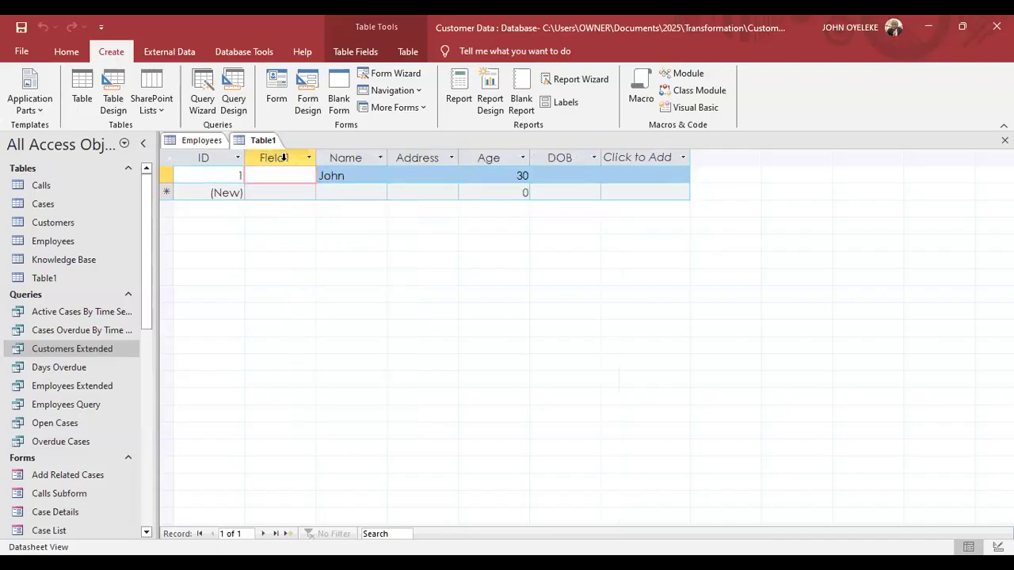
double_click(285, 157)
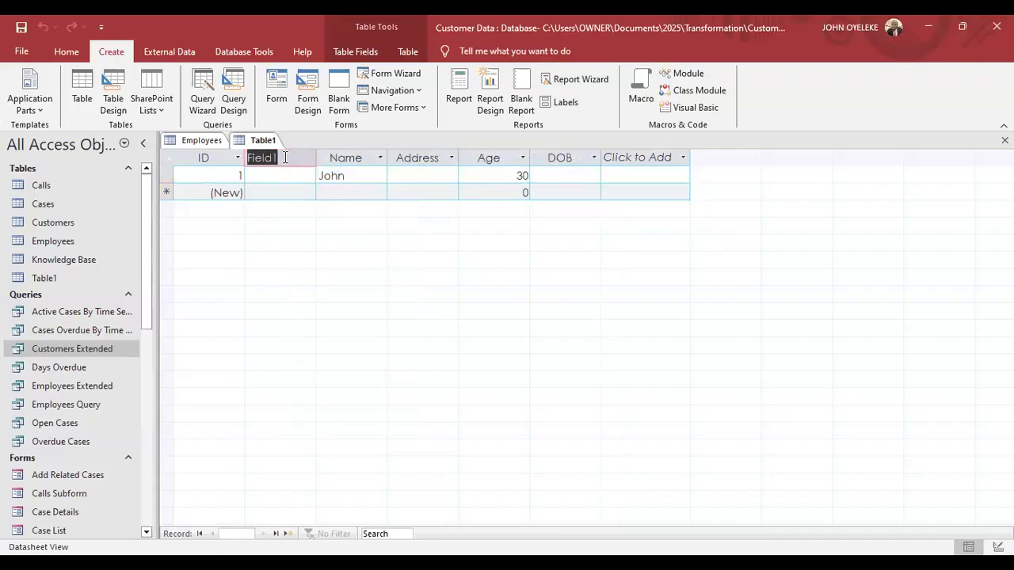
type("First Name")
double_click(331, 157)
type("L")
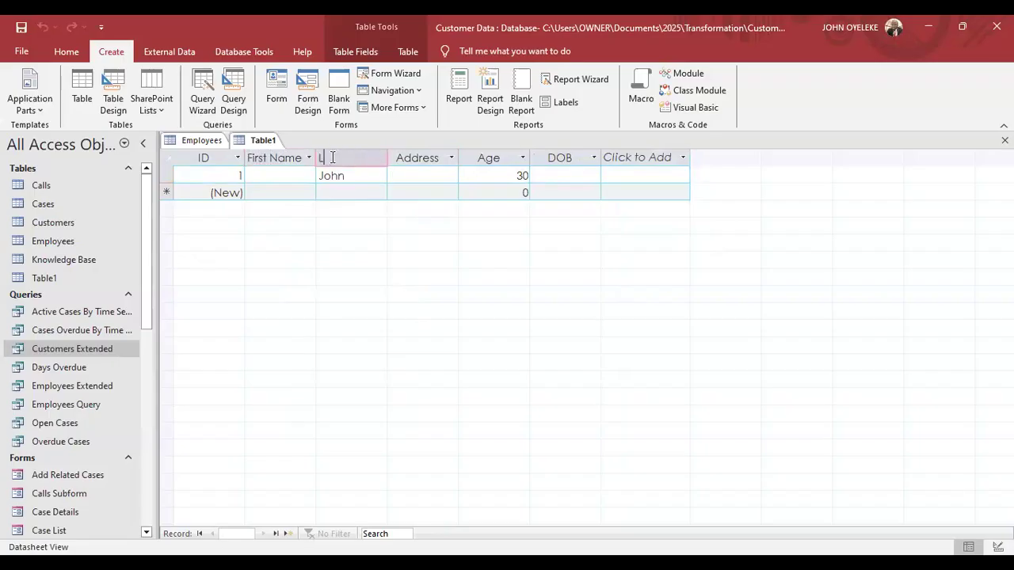
type("ast Name")
Fill in record 1's first name, last name and street address.
left_click(267, 176)
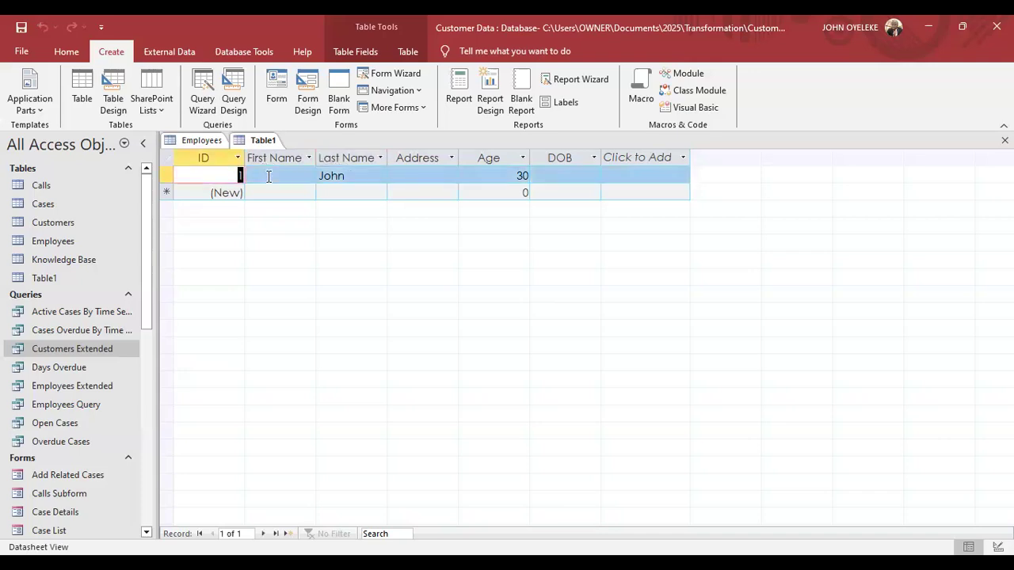
type("John")
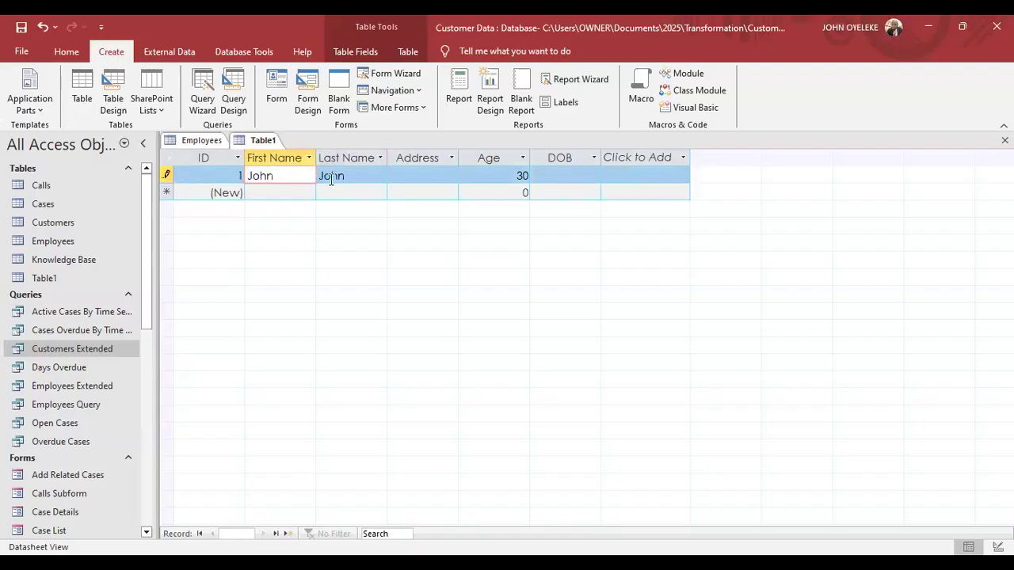
left_click(331, 177)
double_click(331, 176)
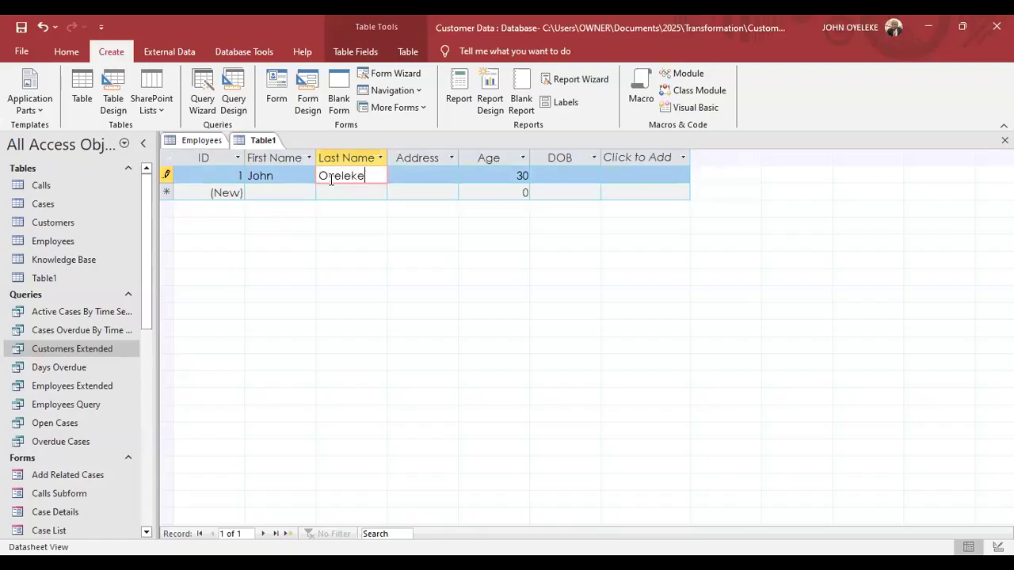
left_click(405, 179)
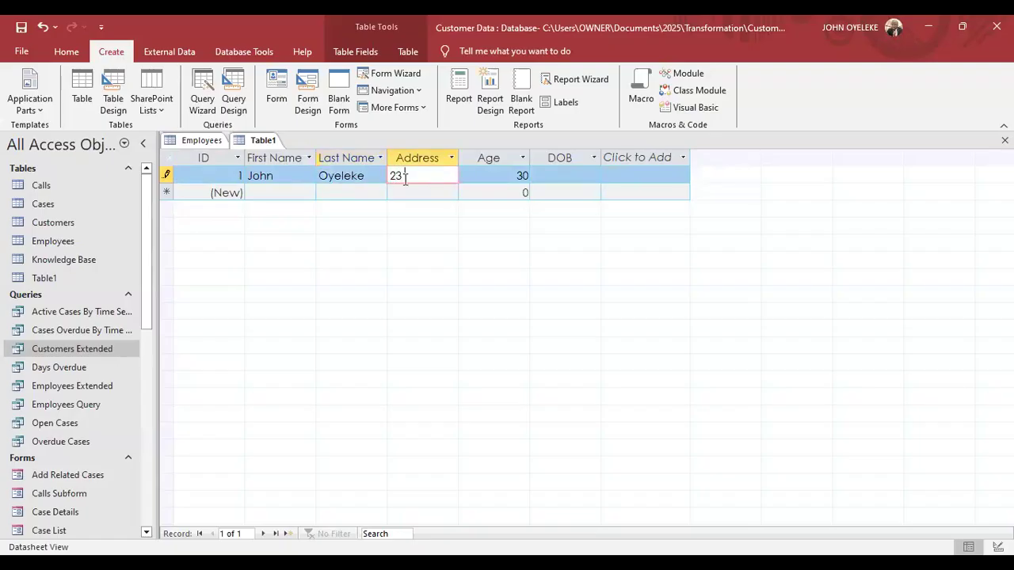
key("Tab")
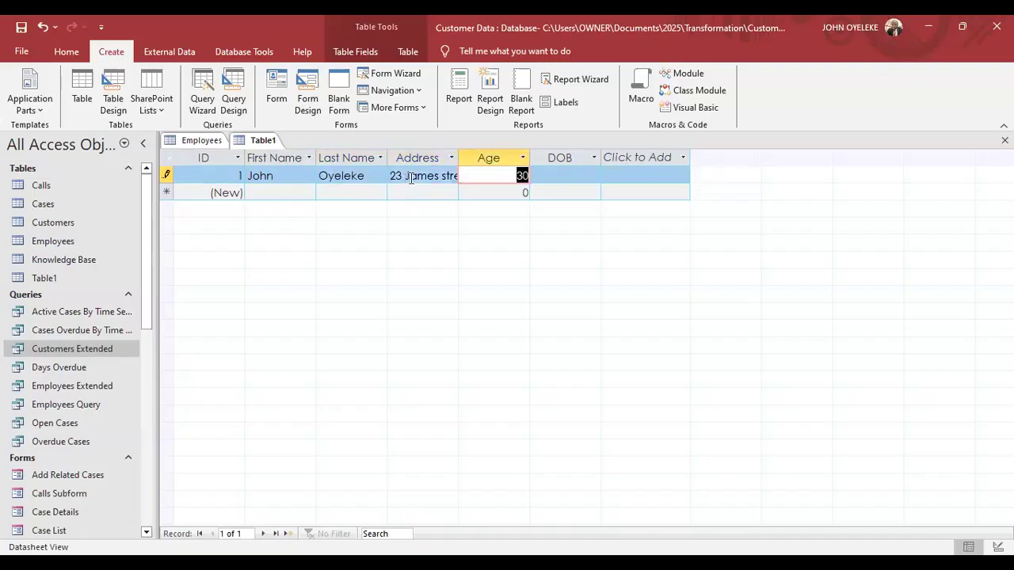
key("Tab")
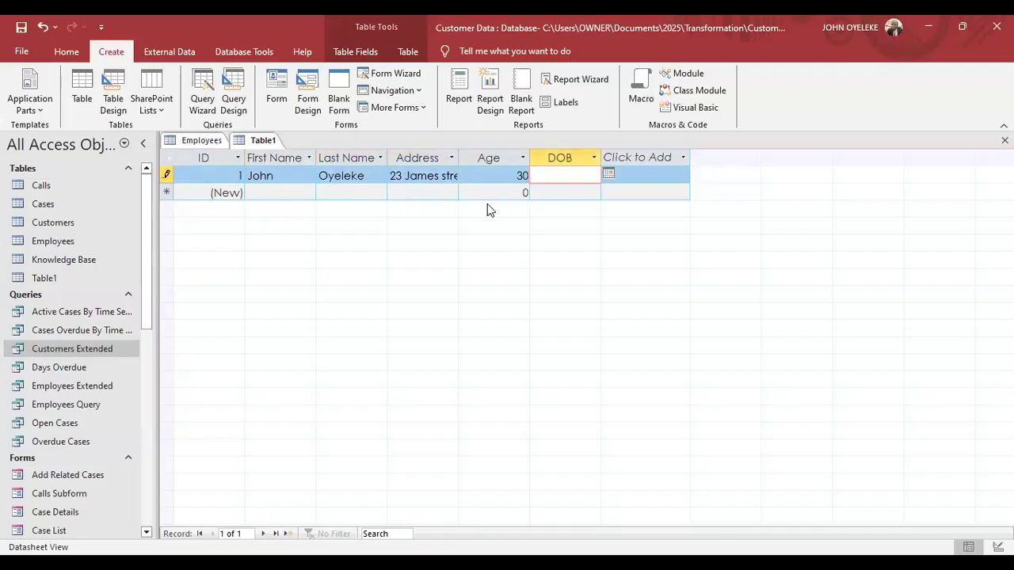
Pick 12/5/2023 from the date picker as record 1's date of birth.
left_click(608, 174)
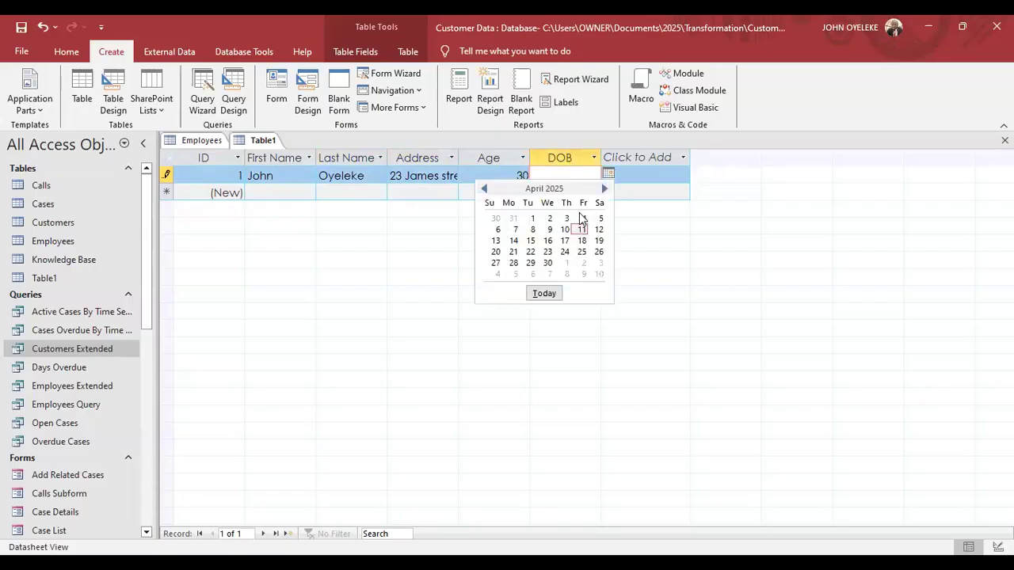
left_click(485, 188)
left_click(486, 189)
left_click(486, 190)
left_click(485, 190)
left_click(485, 190)
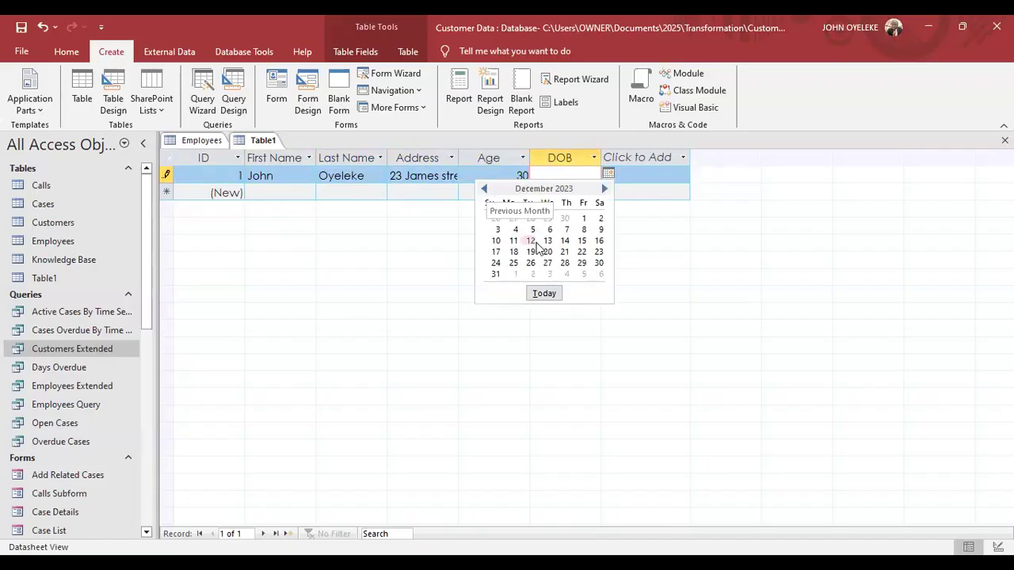
left_click(533, 229)
key("Tab")
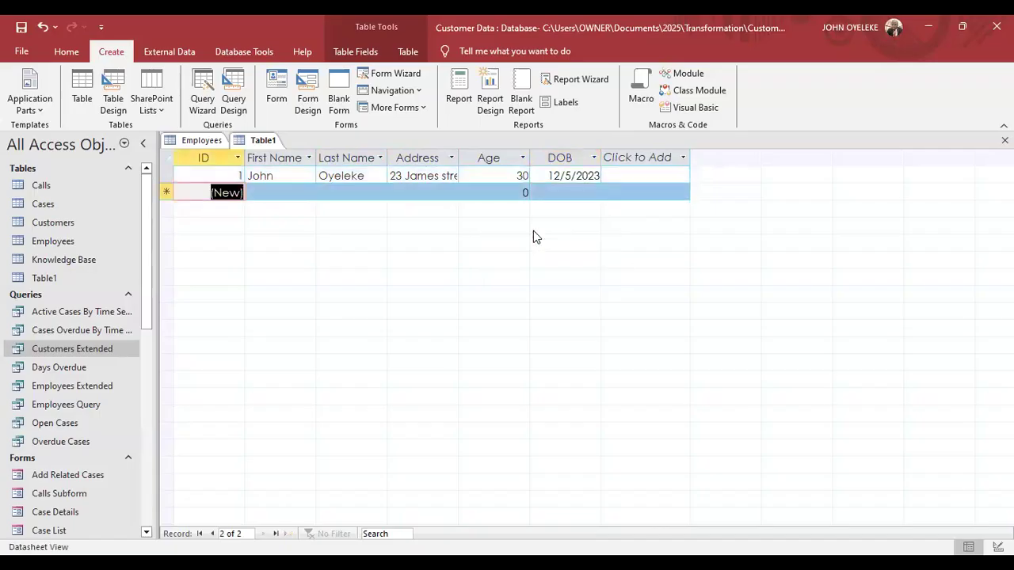
Replace the date of birth with 30, dismiss the data type error, and clear the cell.
double_click(583, 175)
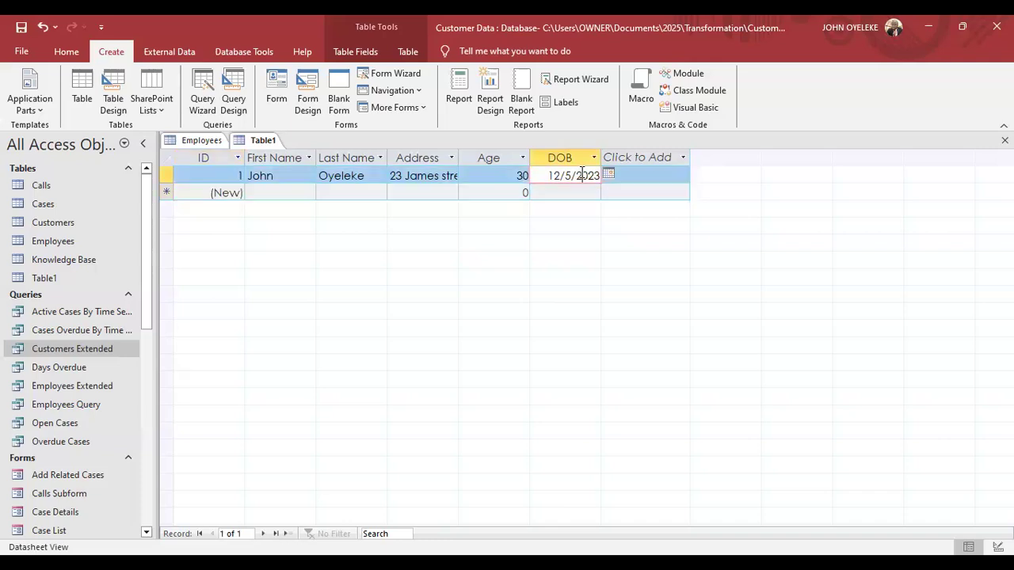
key("BackSpace")
key("BackSpace")
key("BackSpace")
key("BackSpace")
key("BackSpace")
key("BackSpace")
type("30")
key("Return")
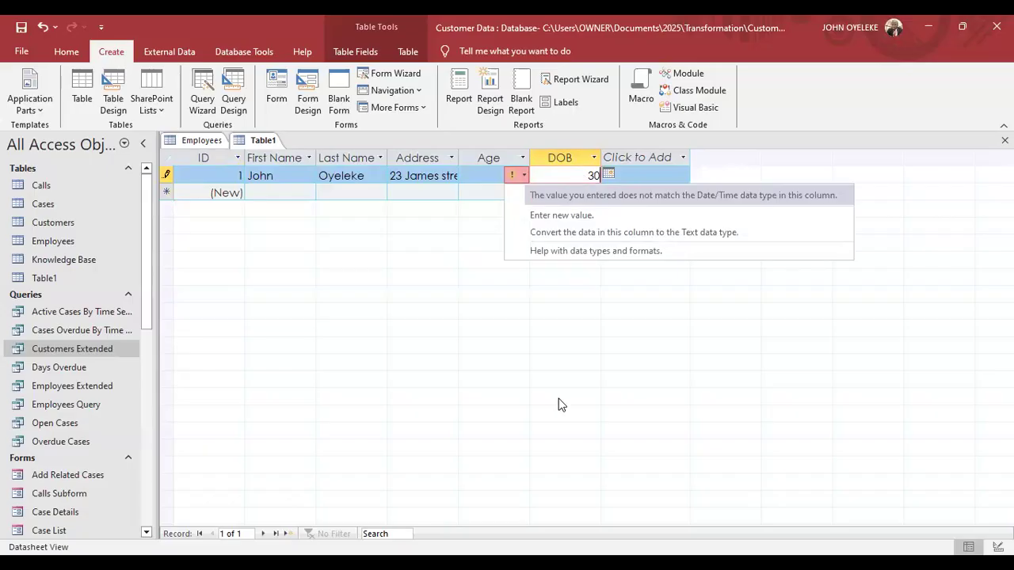
key("Escape")
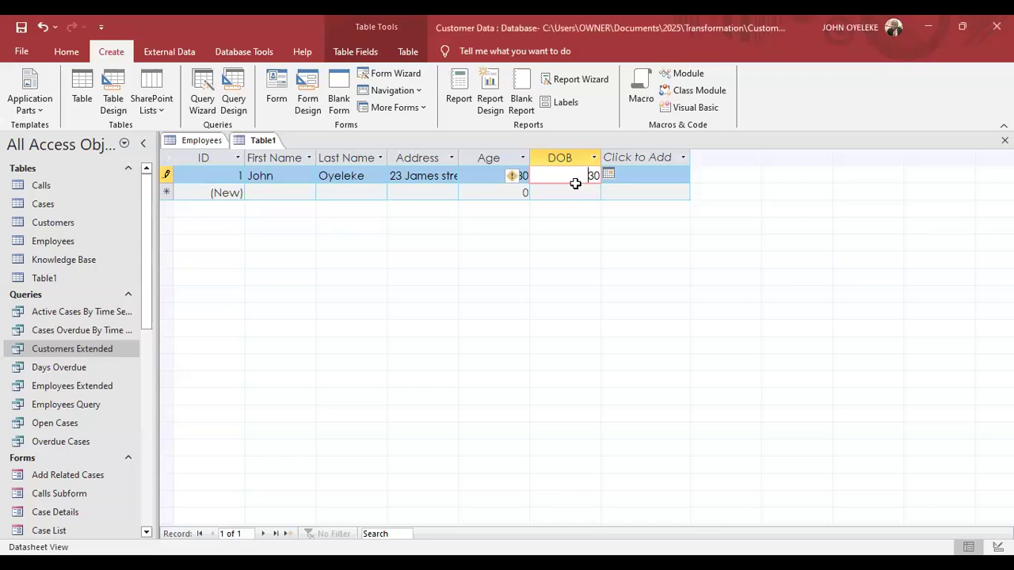
key("Delete")
key("Delete")
left_click(574, 191)
Enter 30/11/2020 as record 1's date of birth, saving it as 11/30/2020.
left_click(566, 178)
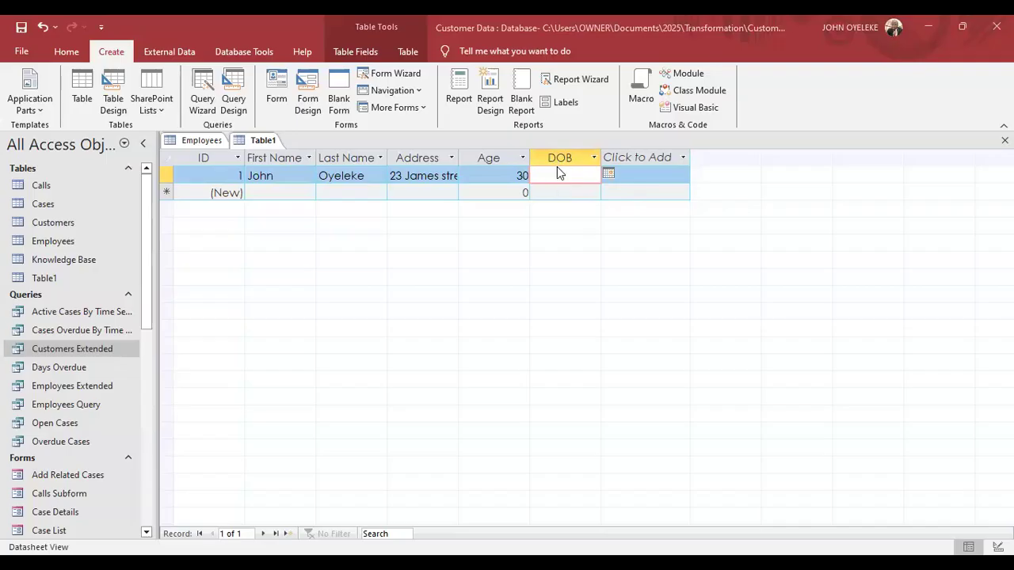
type("30")
type("/11/20")
type("20")
key("Return")
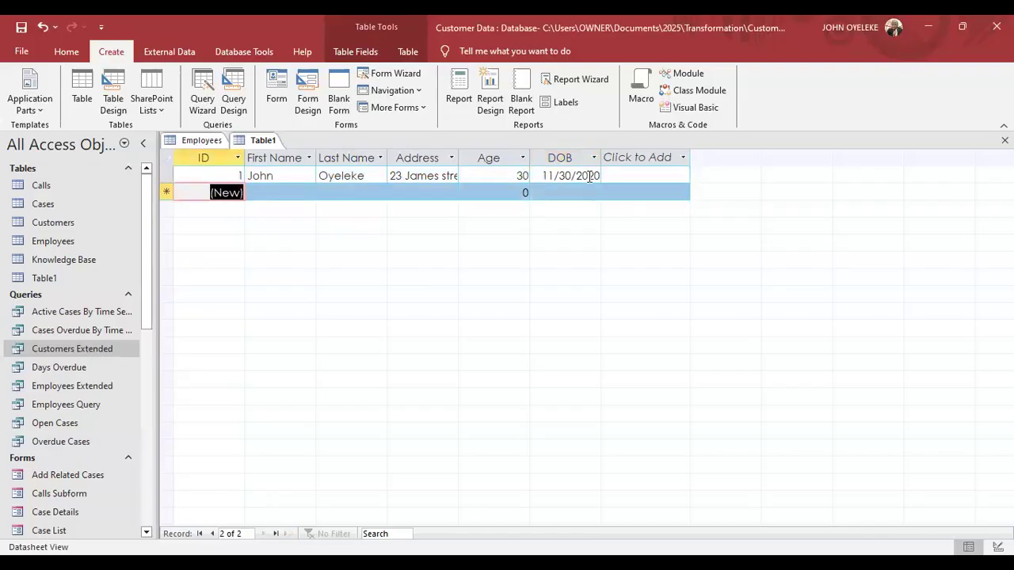
left_click(267, 189)
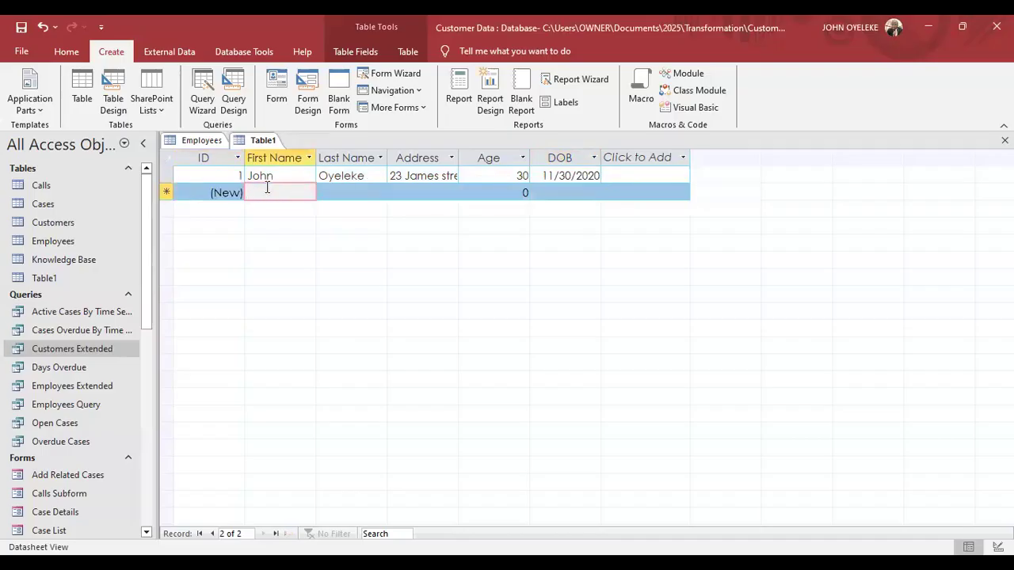
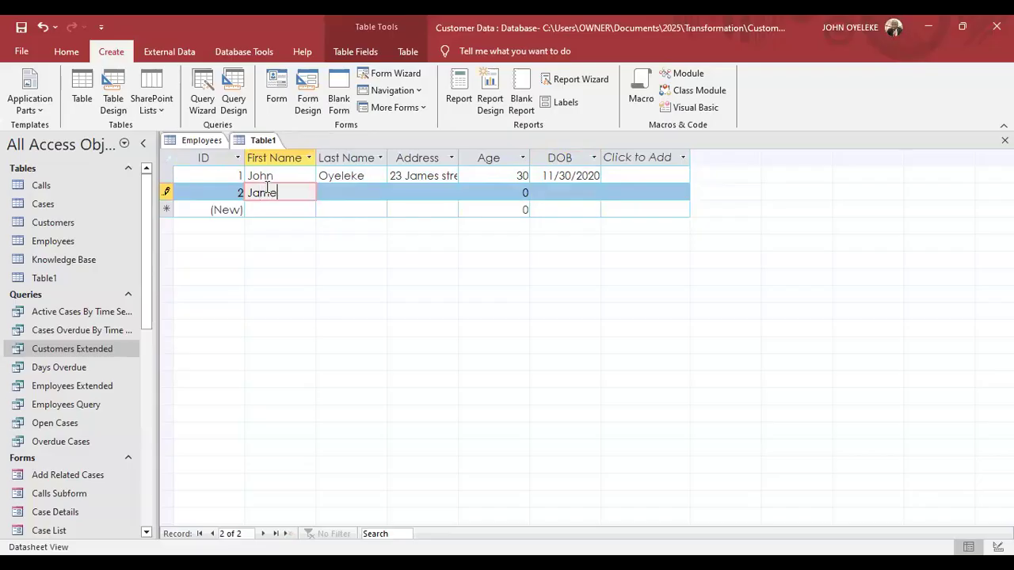
Enter the second customer's name, address, age 20 and DOB 4/11/2008, and save the record.
key("Tab")
key("Tab")
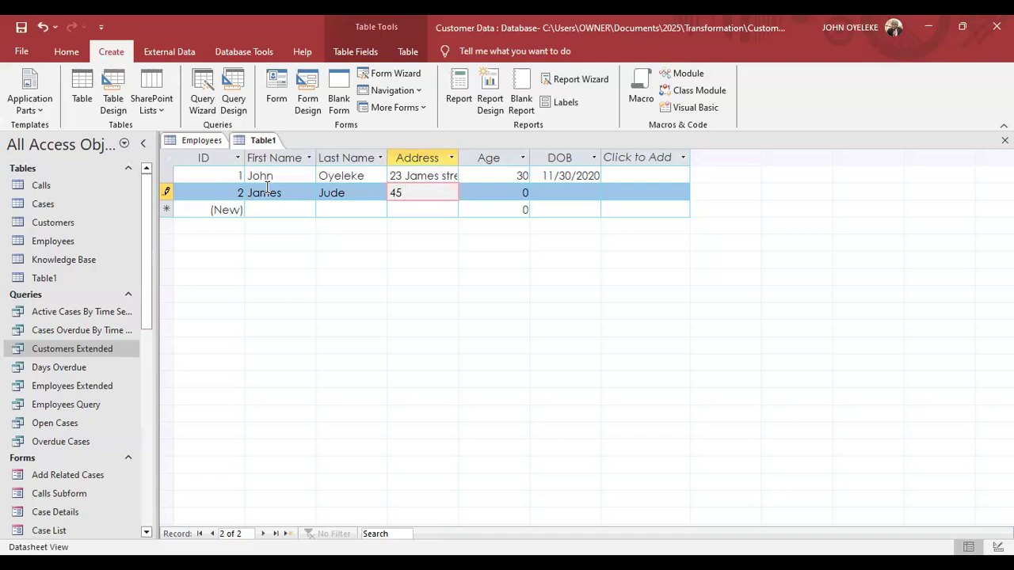
key("Tab")
type("20")
key("Tab")
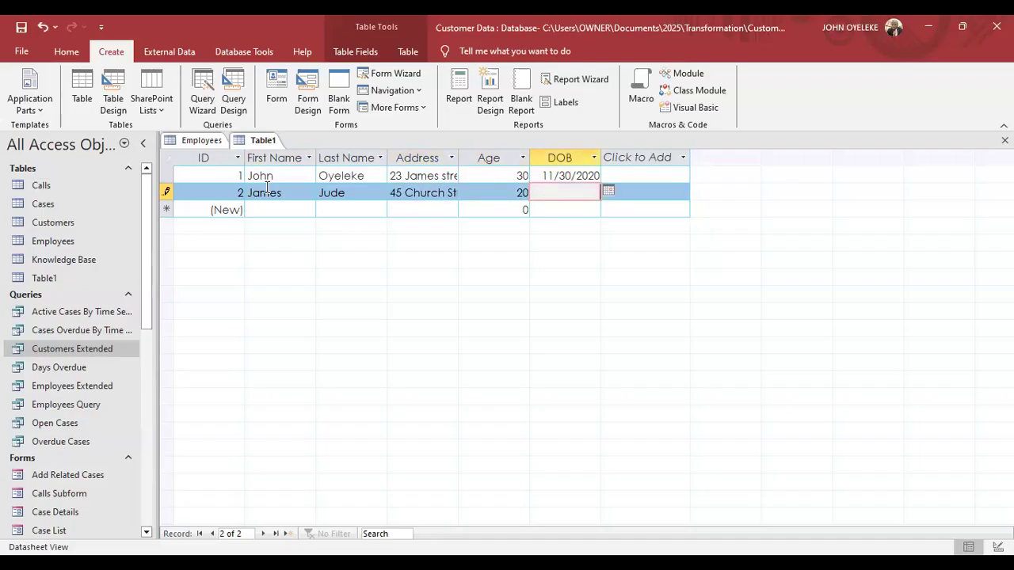
type("4/11/2008")
key("Return")
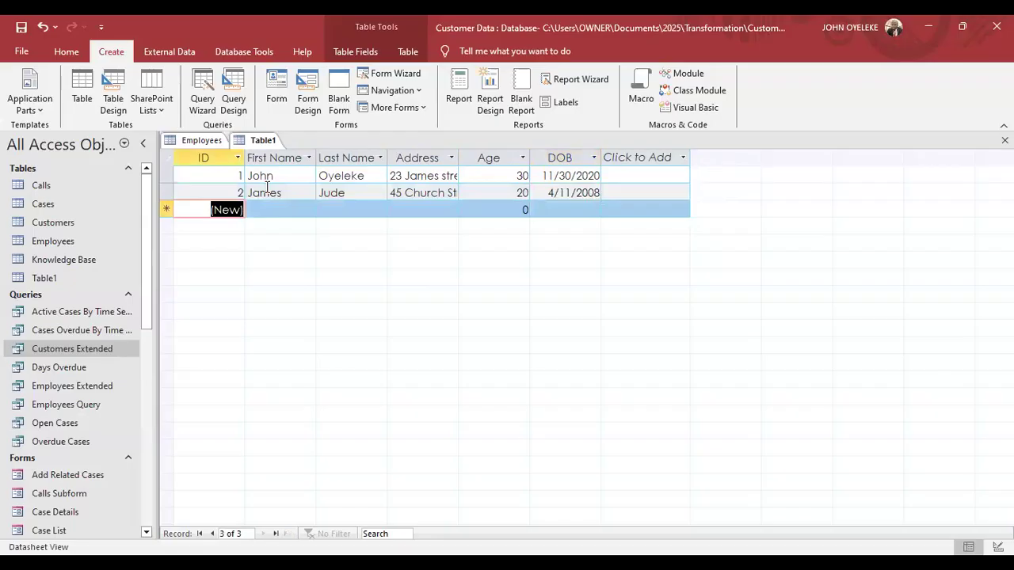
Start the third record with the customer's name, address, age 35 and DOB 5/30/1986.
key("Return")
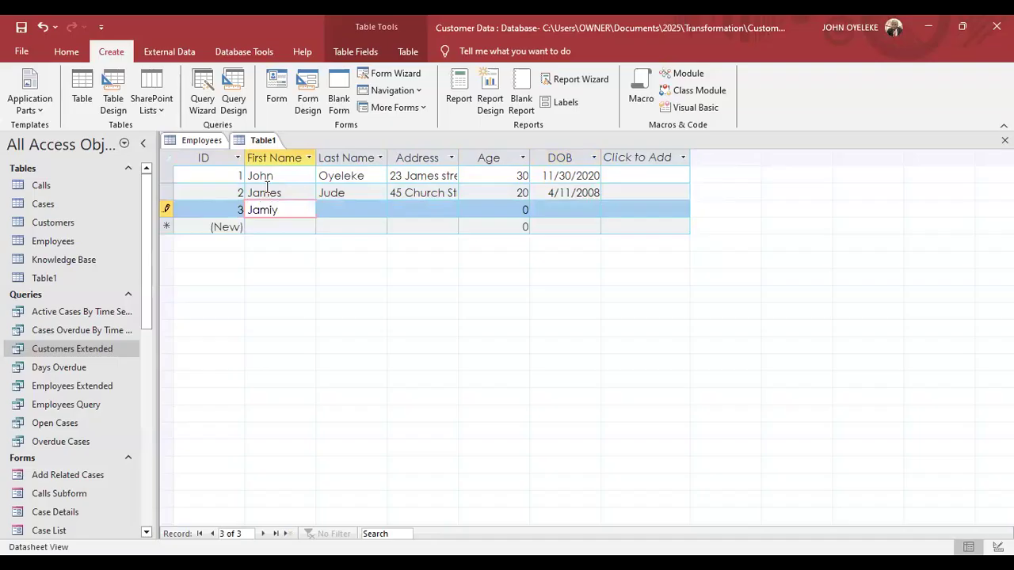
key("Return")
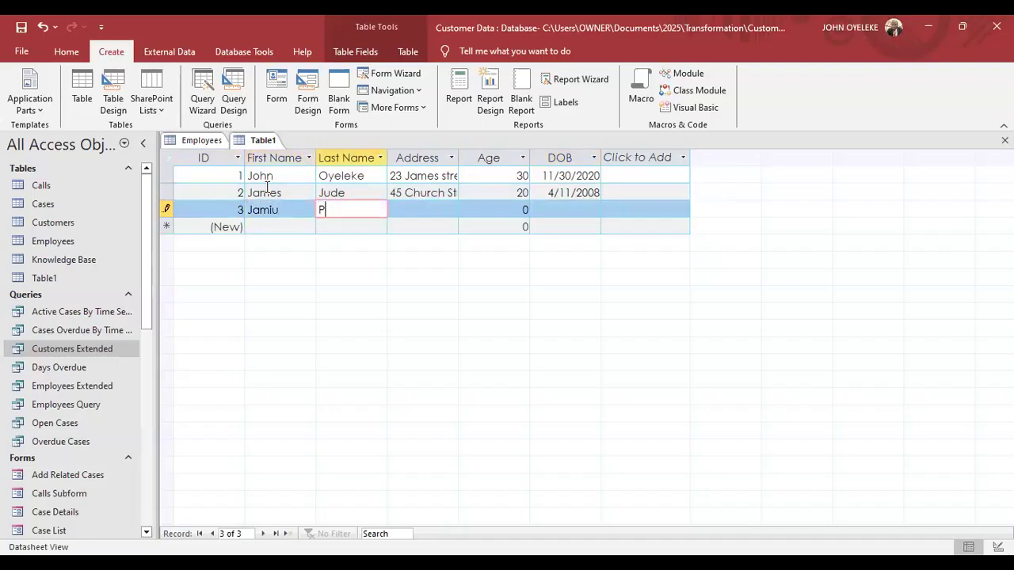
key("Return")
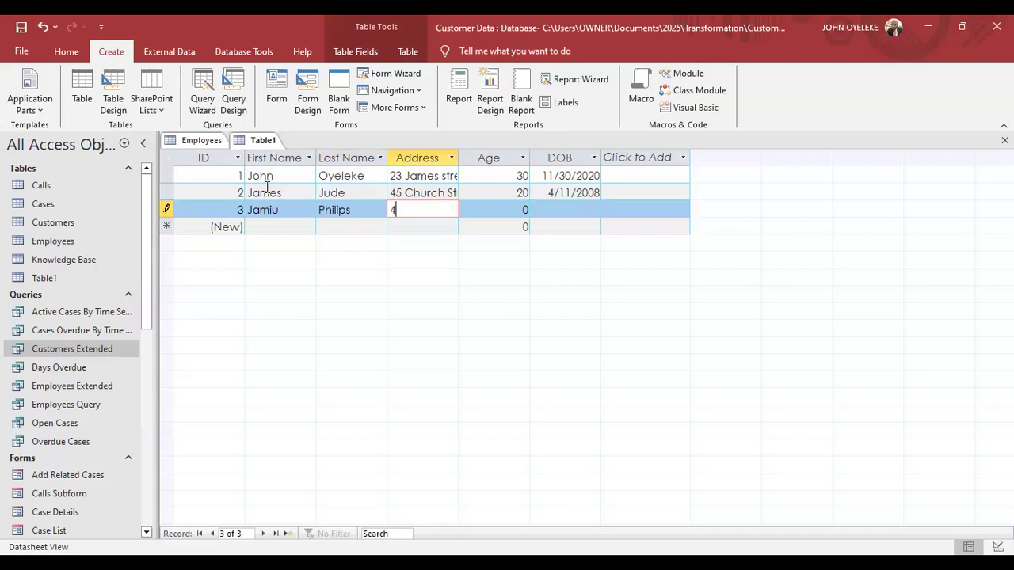
key("Tab")
type("35")
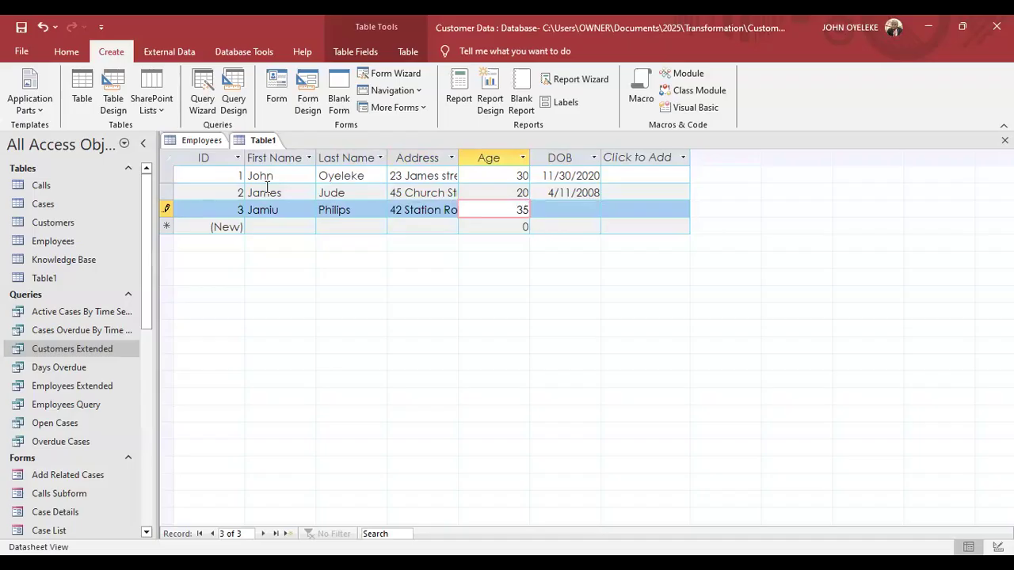
key("Tab")
type("5/3")
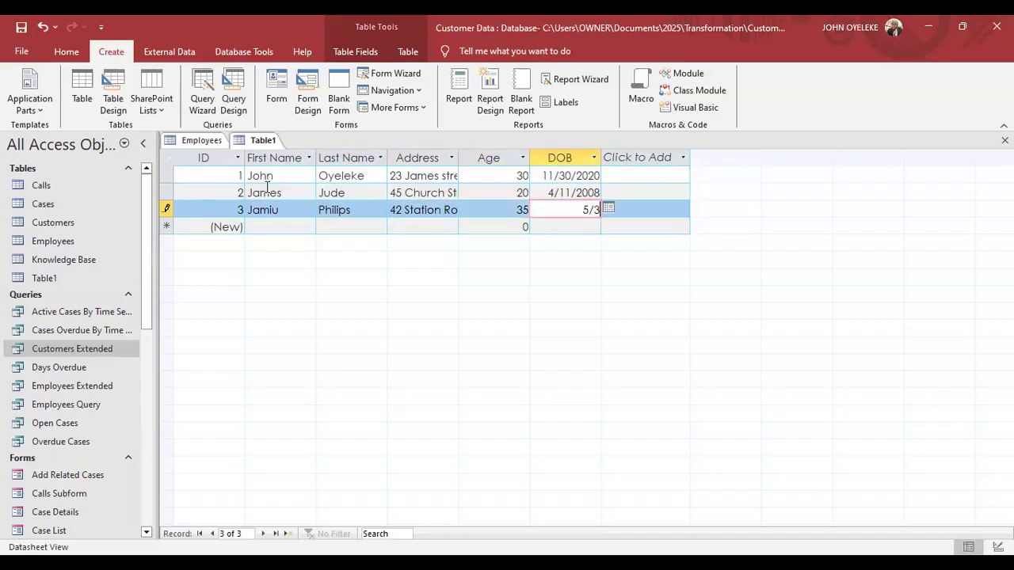
type("0/1986")
Save the third record and enter the fourth customer's first and last names, correcting the first name.
key("Return")
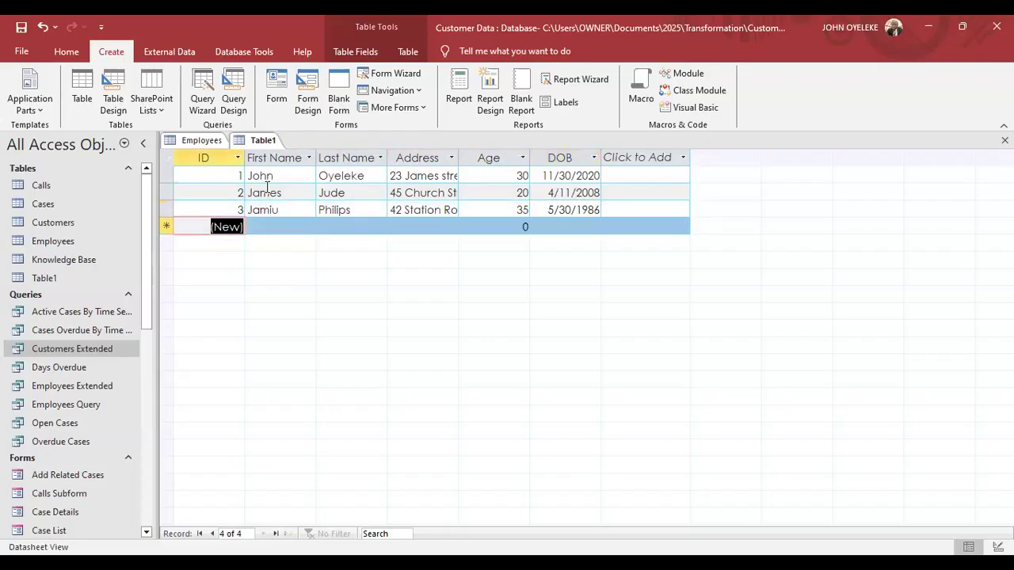
key("Tab")
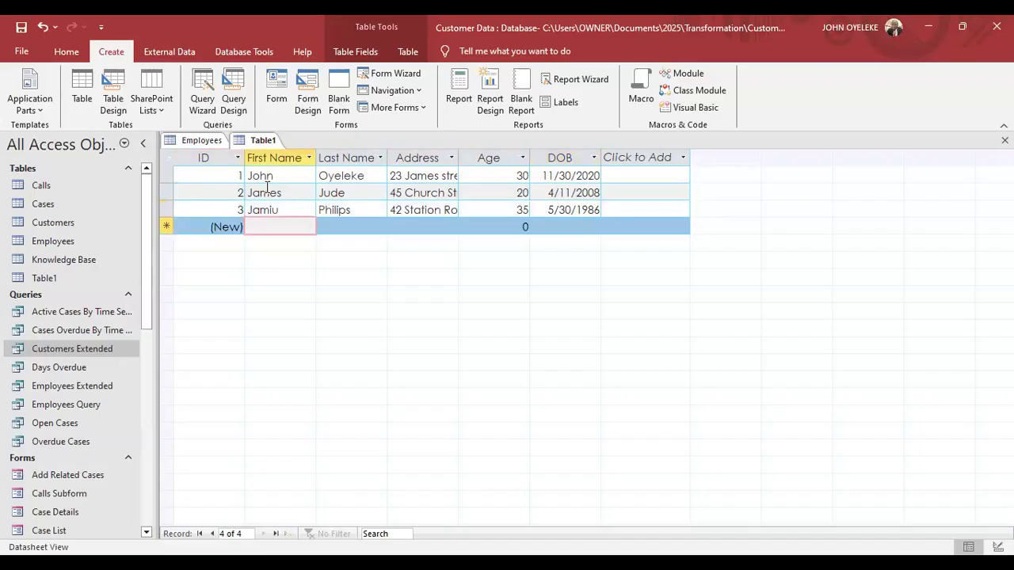
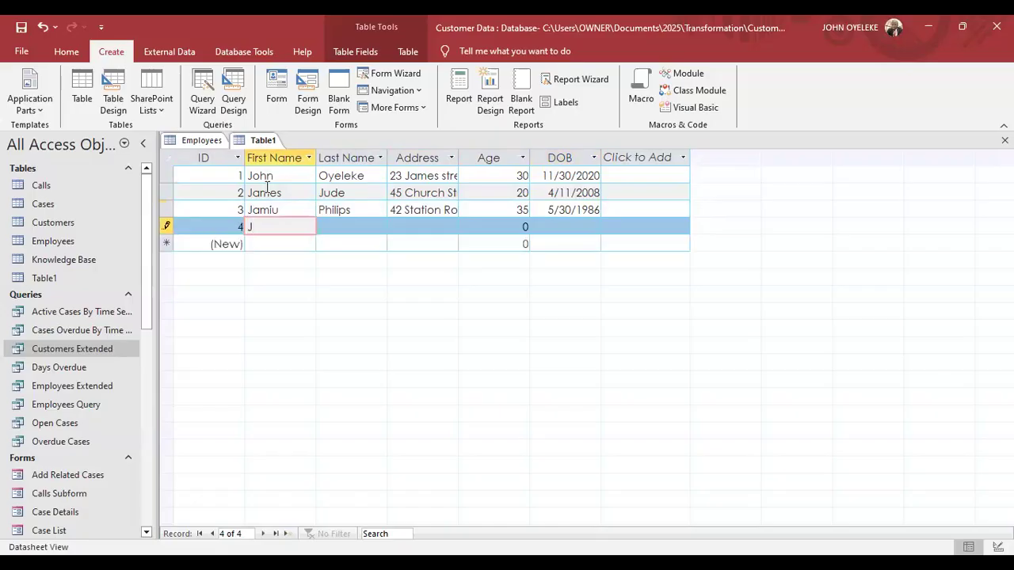
key("Tab")
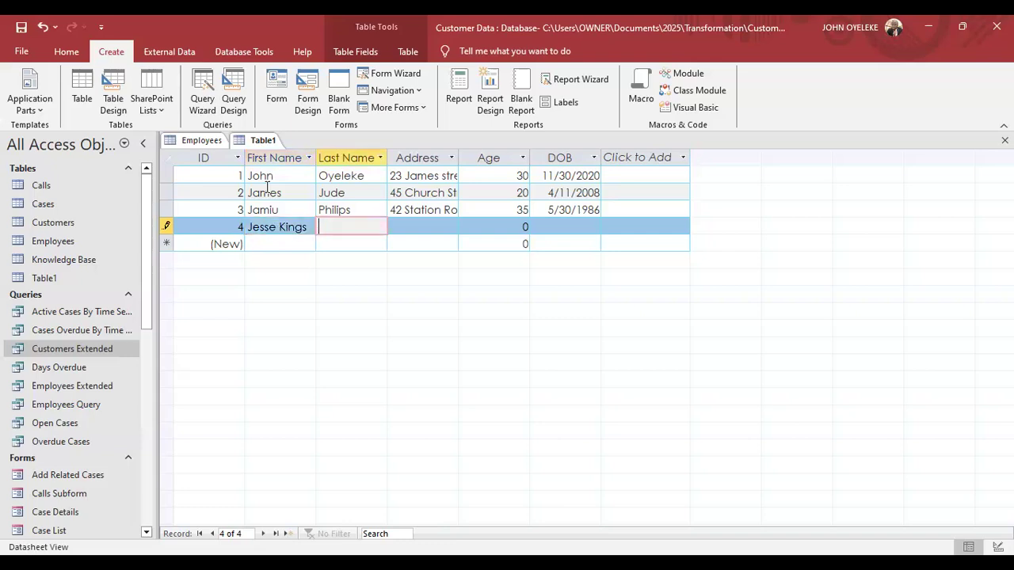
double_click(291, 227)
key("BackSpace")
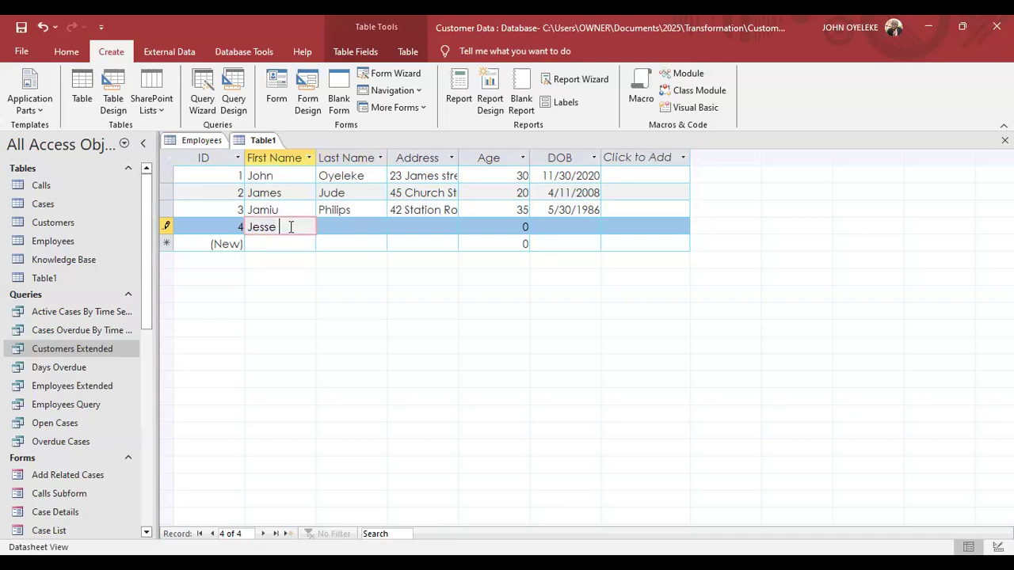
key("Tab")
type("Kings")
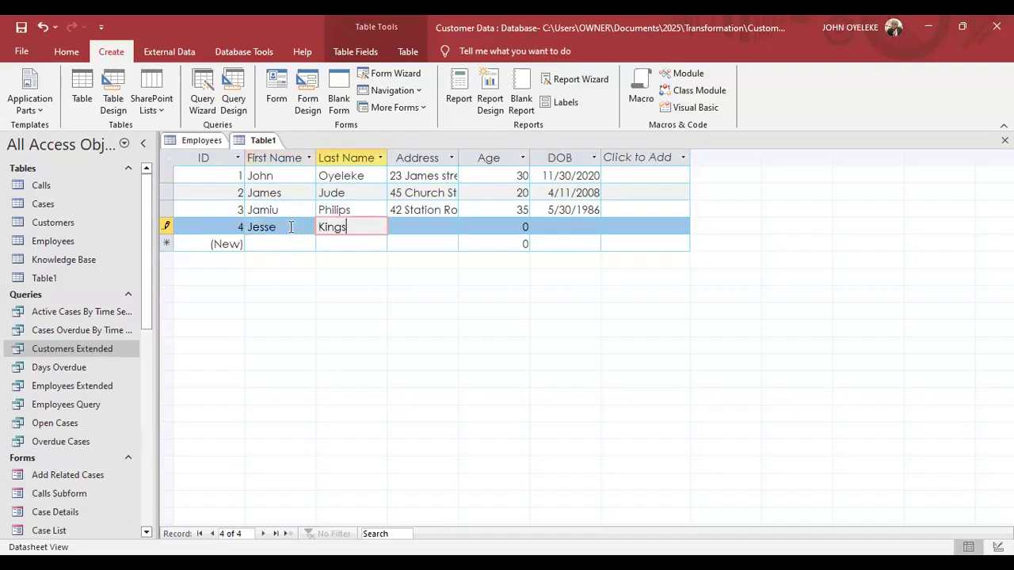
key("Tab")
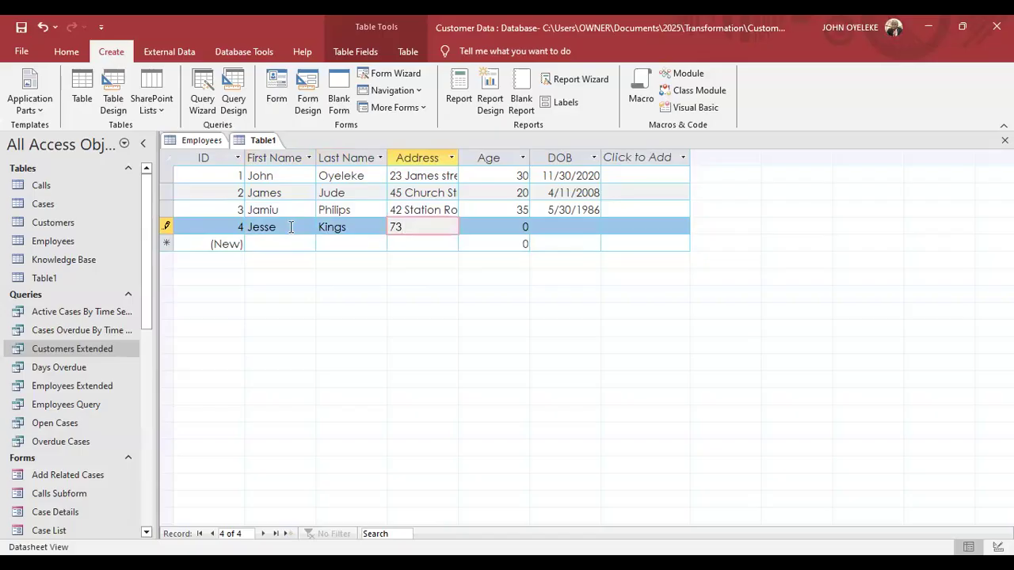
key("Tab")
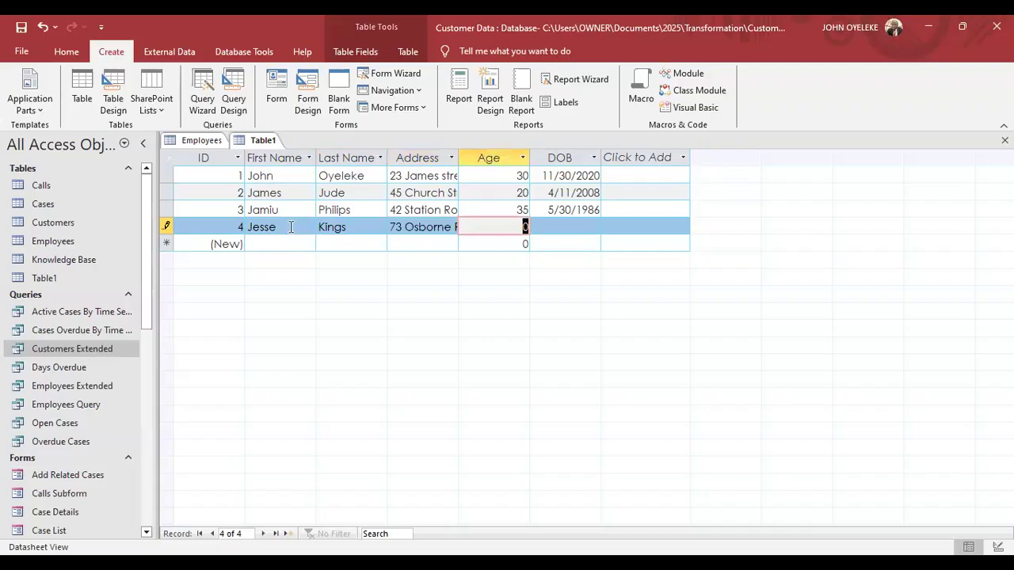
type("42")
key("Tab")
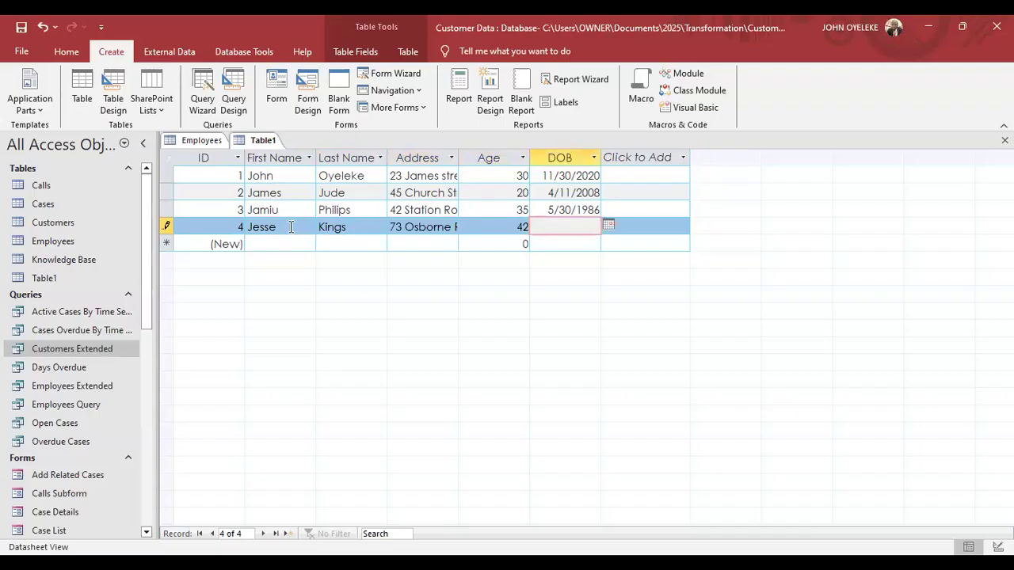
type("7/")
type("21/")
type("1982")
key("Tab")
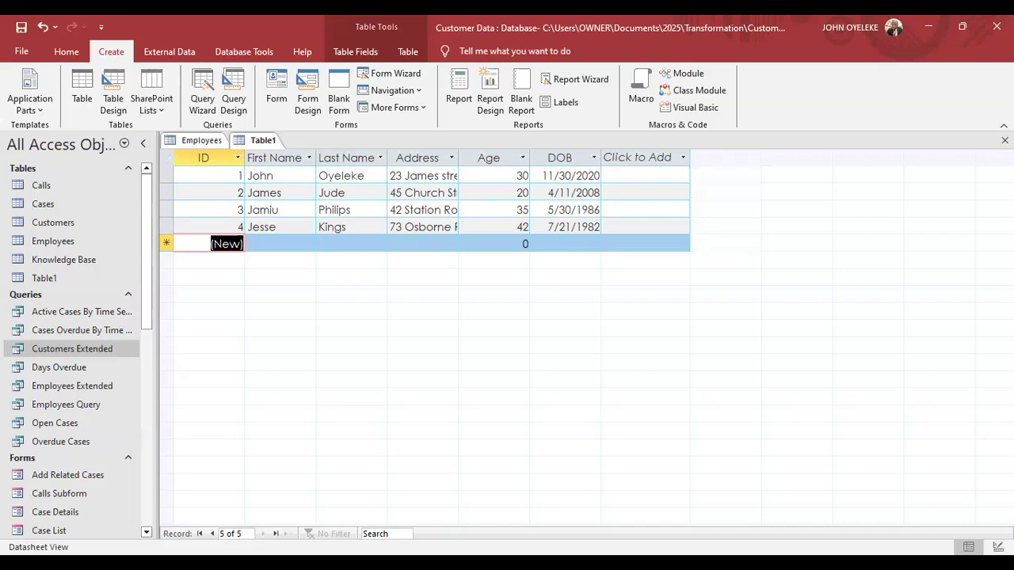
left_click(754, 536)
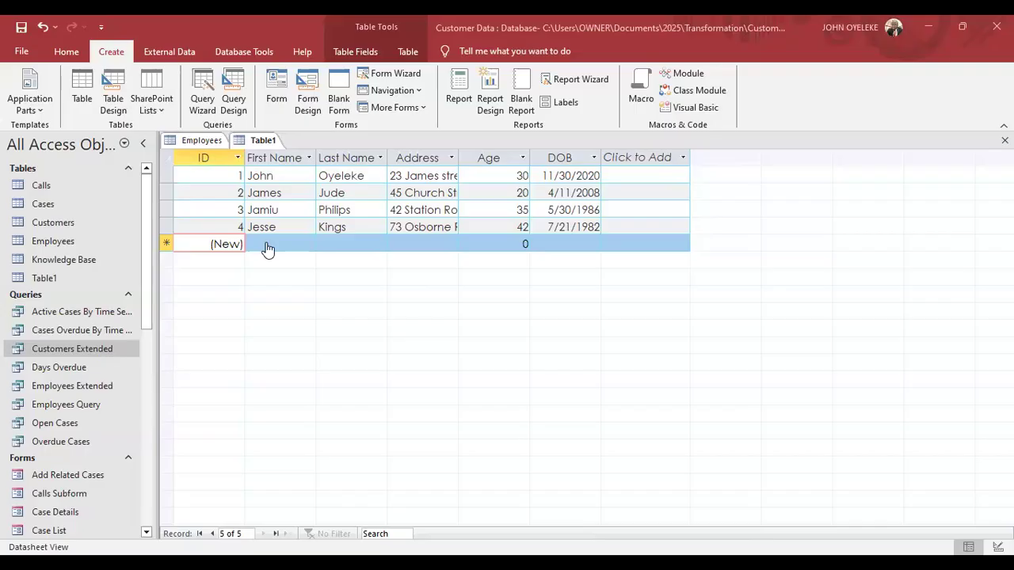
Rename the ID column to S/N and work through the four records' cells.
double_click(200, 159)
type("S/N")
key("Return")
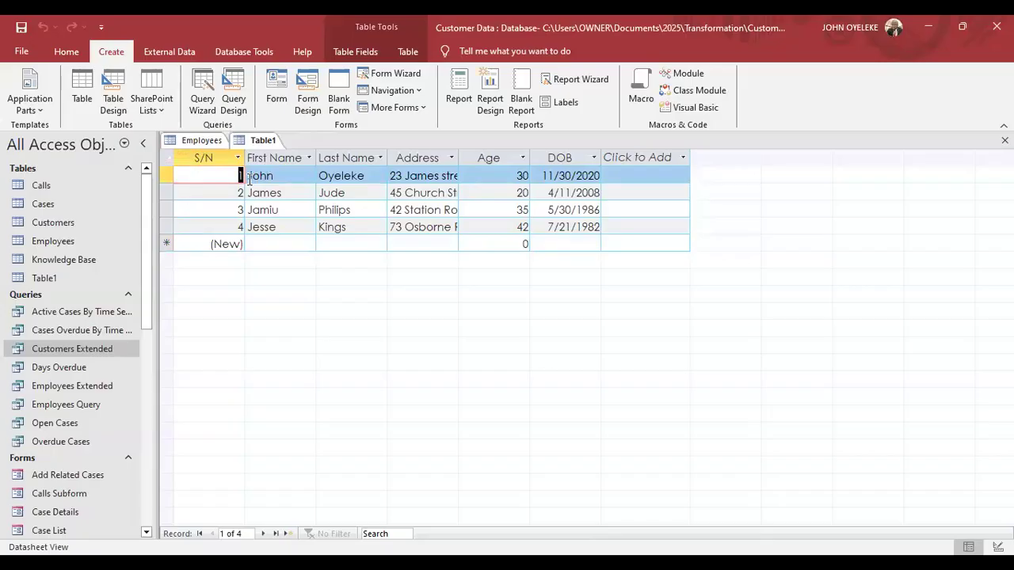
key("BackSpace")
key("Tab")
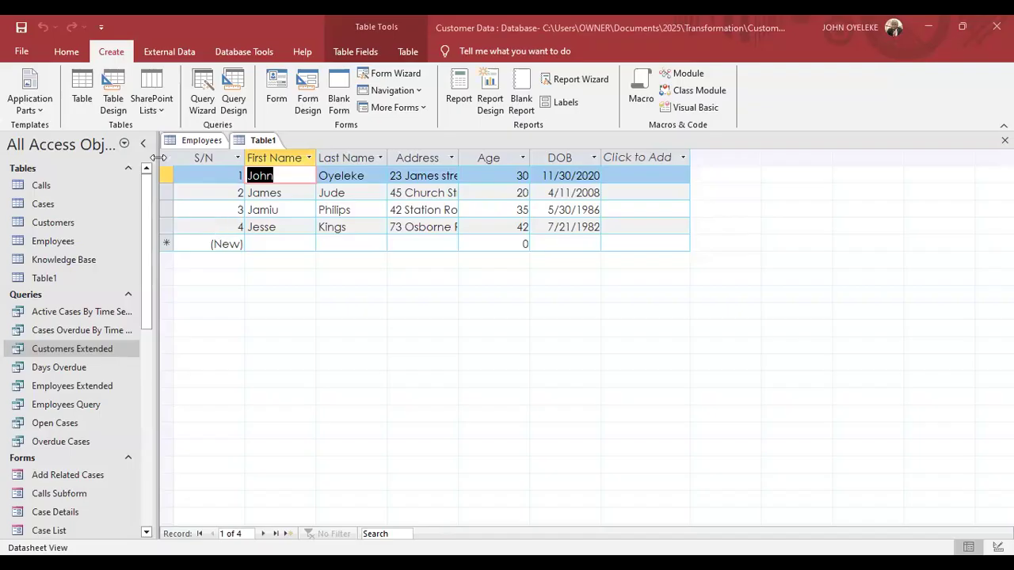
left_click(237, 228)
Switch Table1 to Design View from the View menu, bringing up the table-name prompt.
left_click(62, 51)
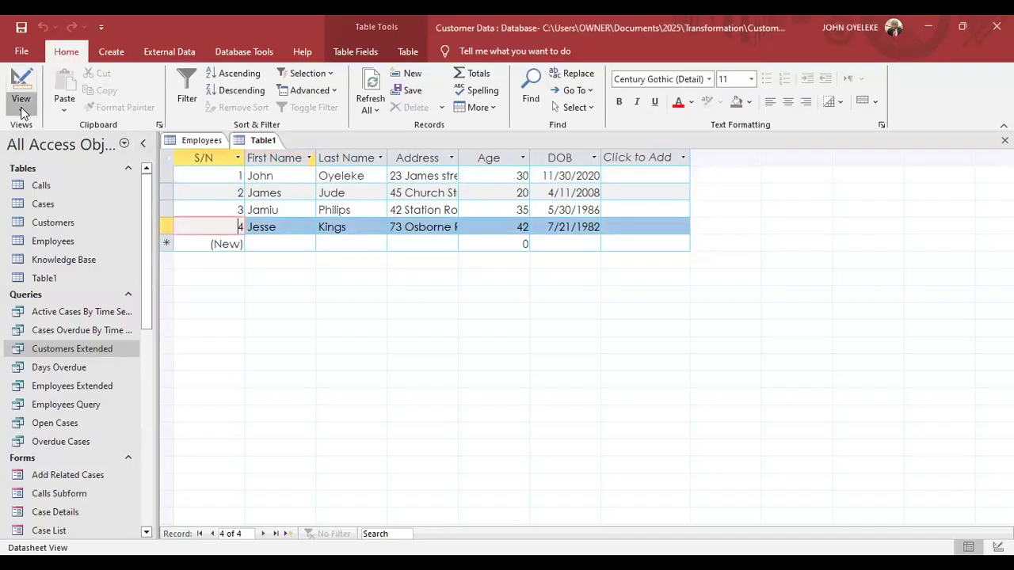
left_click(22, 113)
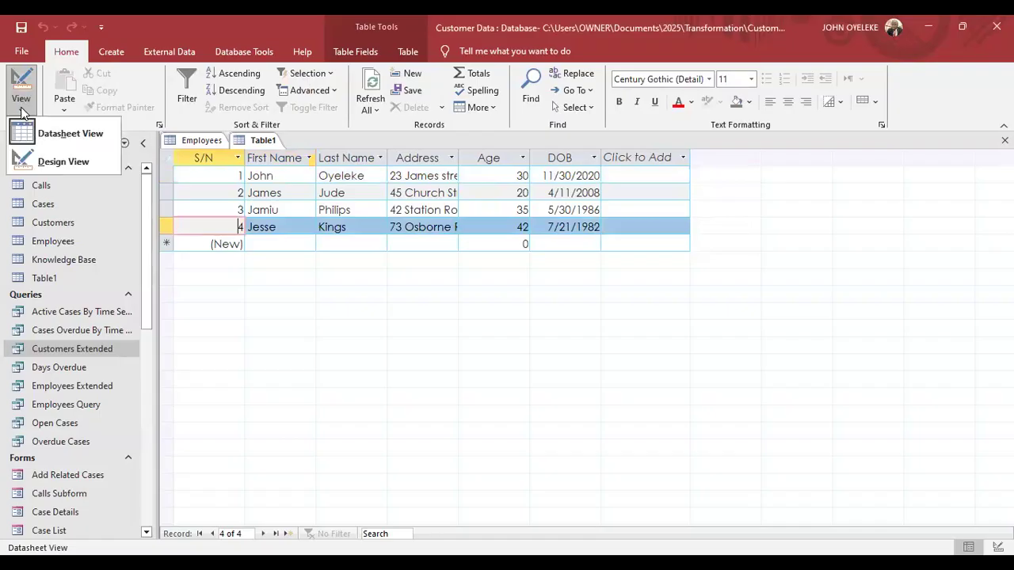
left_click(54, 162)
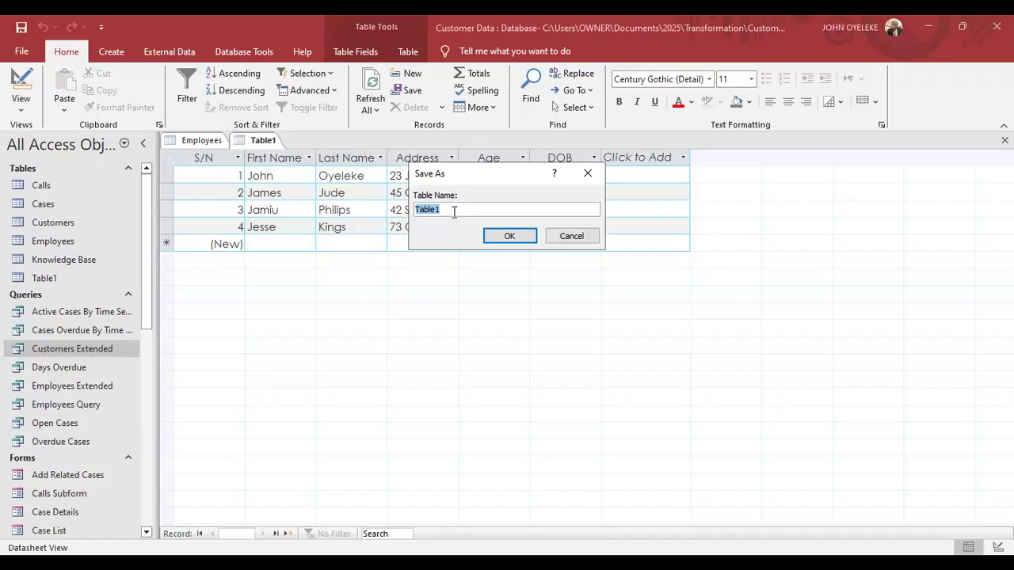
Save the table under the name Customer.
type("Customer")
left_click(510, 236)
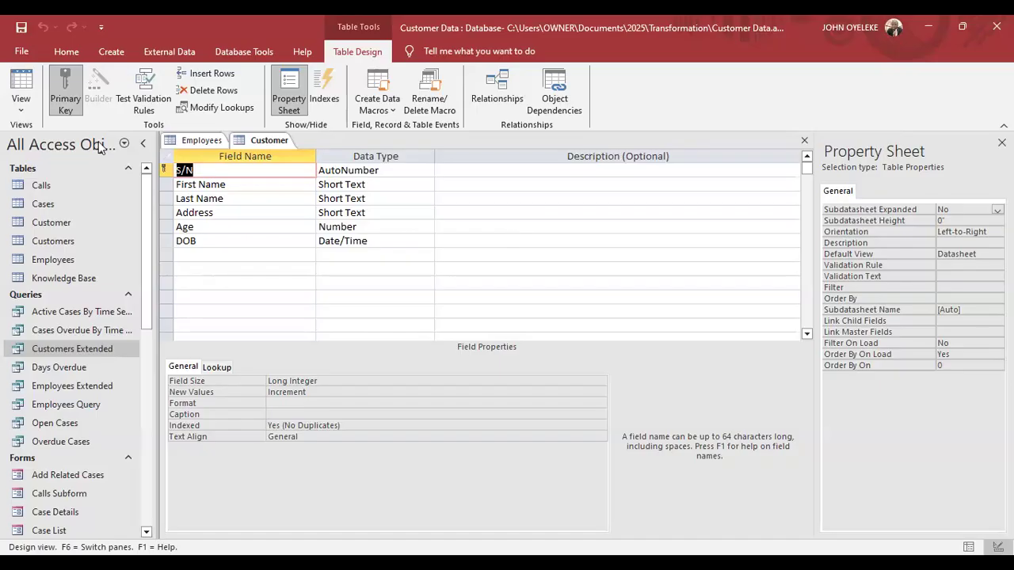
left_click(68, 52)
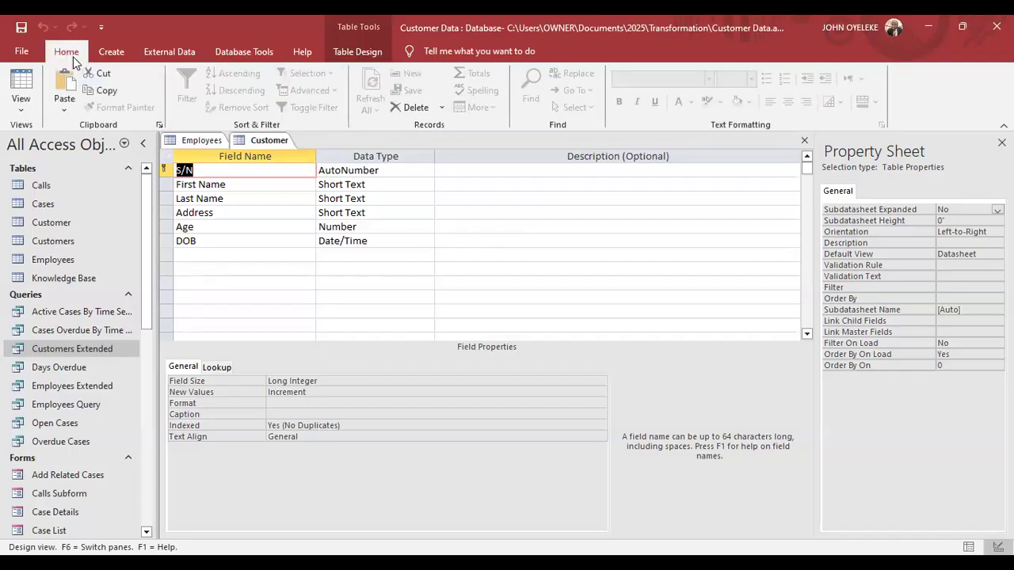
left_click(16, 111)
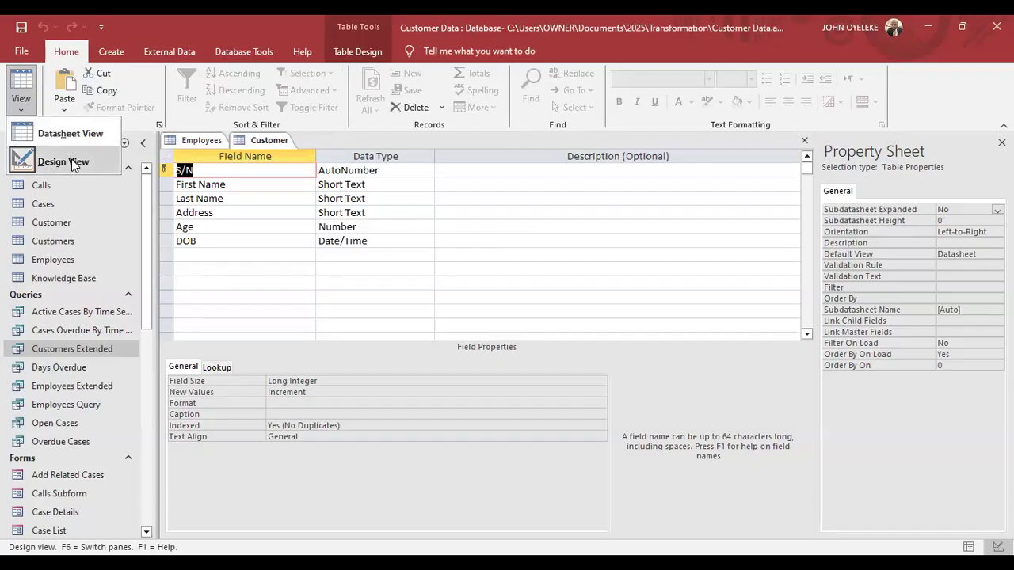
left_click(72, 162)
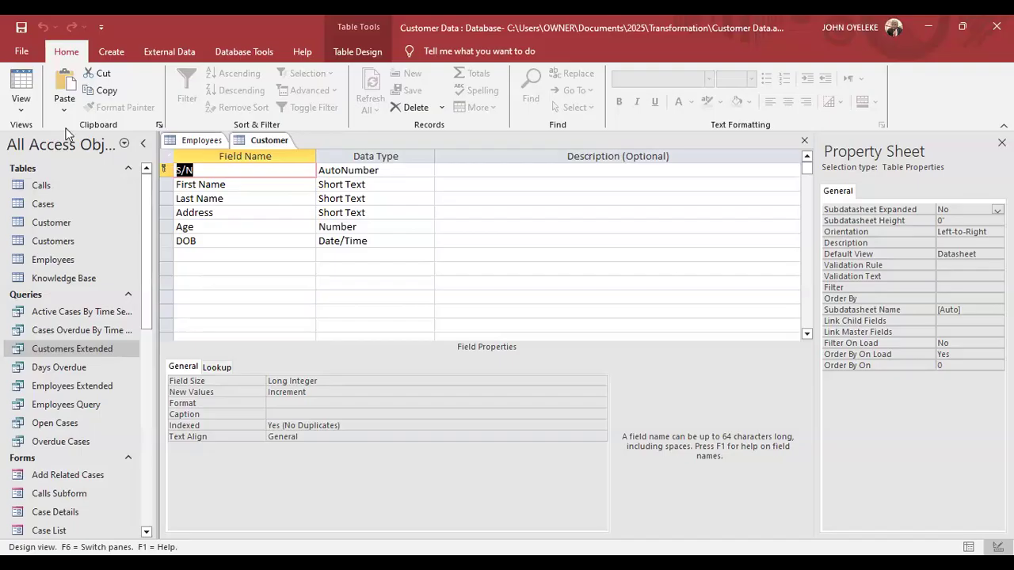
Dismiss the view list and select First Name's Short Text data type to show its properties.
left_click(26, 113)
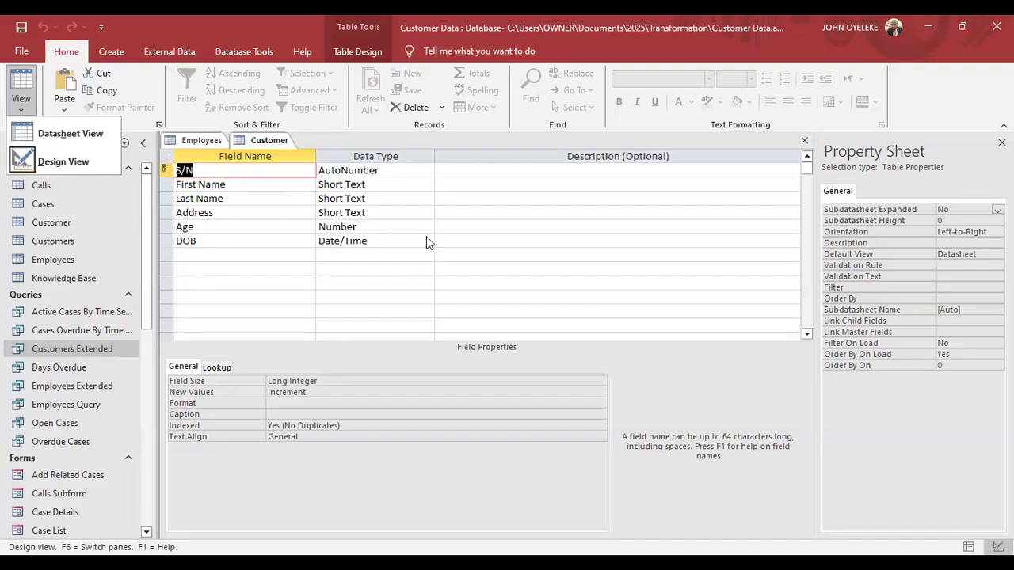
left_click(432, 220)
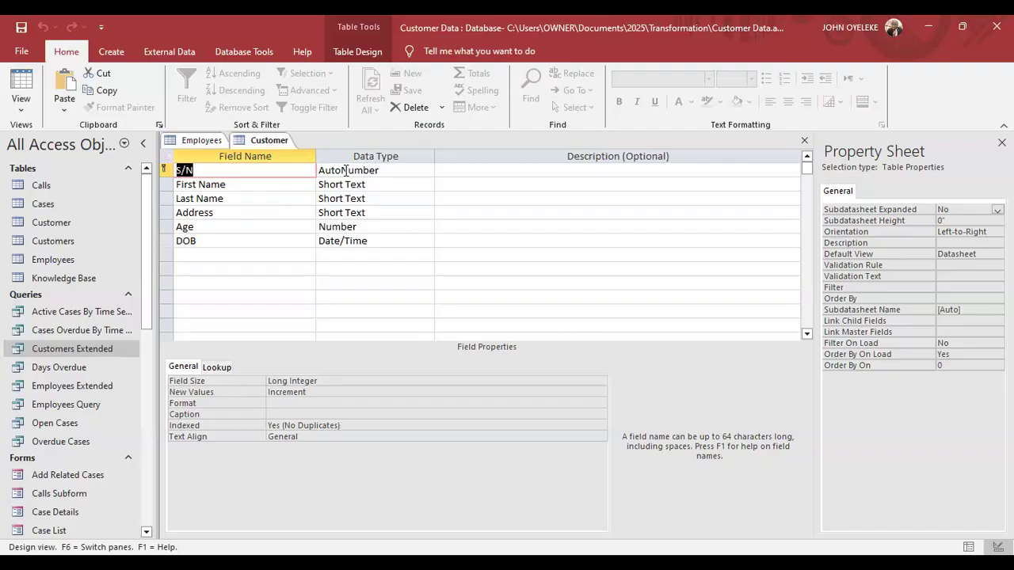
left_click(275, 187)
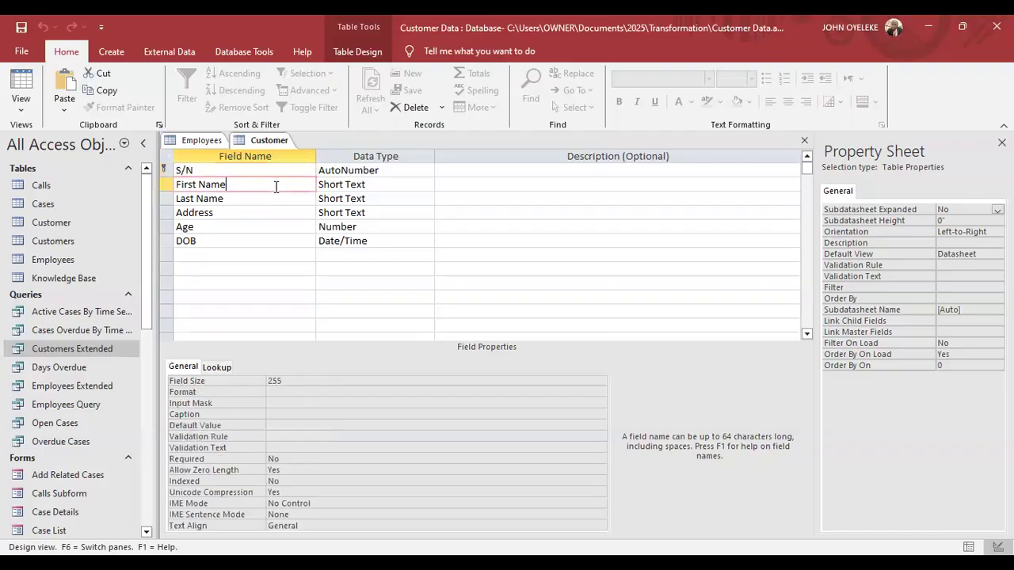
left_click(346, 187)
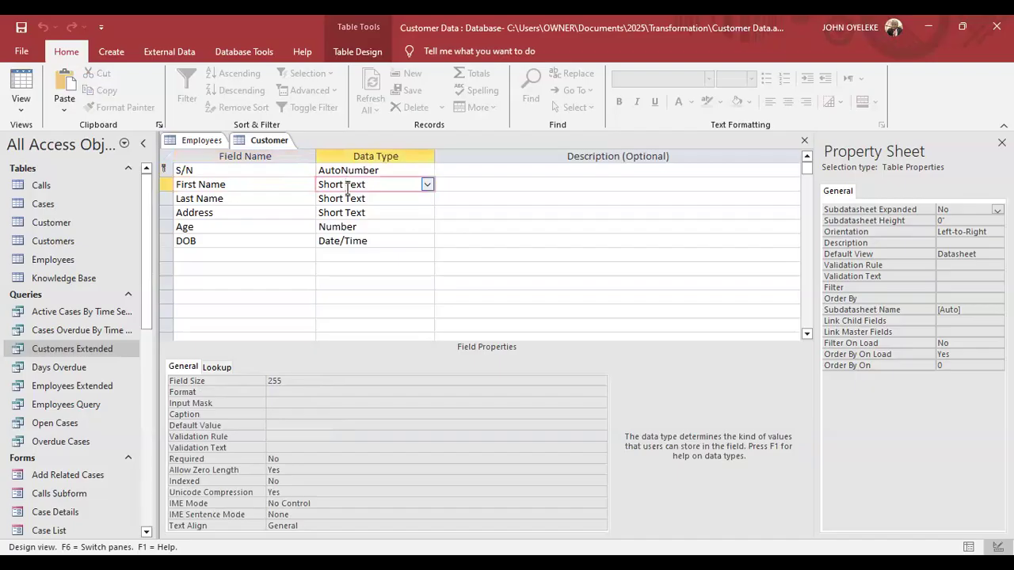
left_click(427, 186)
left_click(427, 186)
left_click(411, 208)
left_click(400, 226)
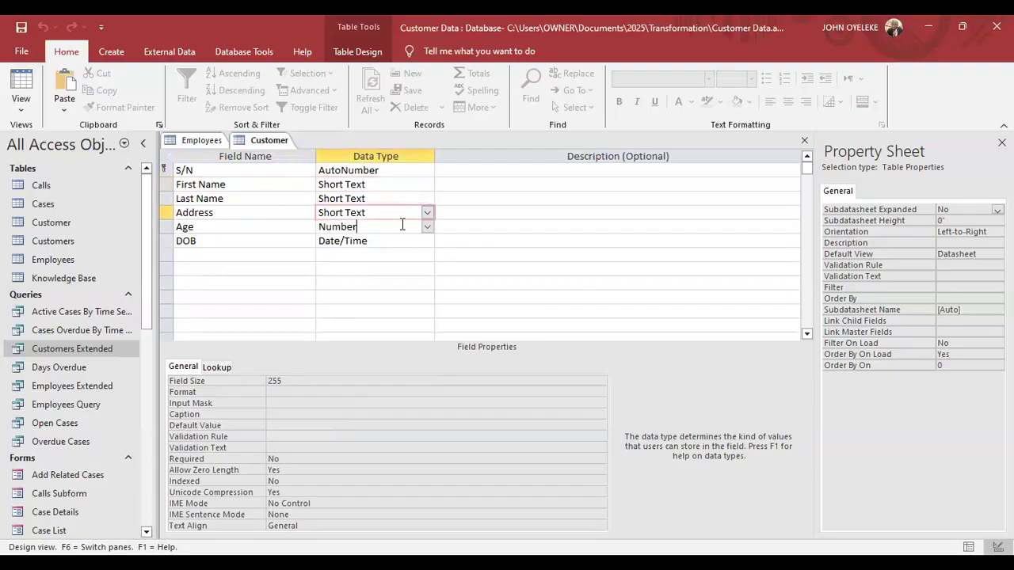
left_click(363, 185)
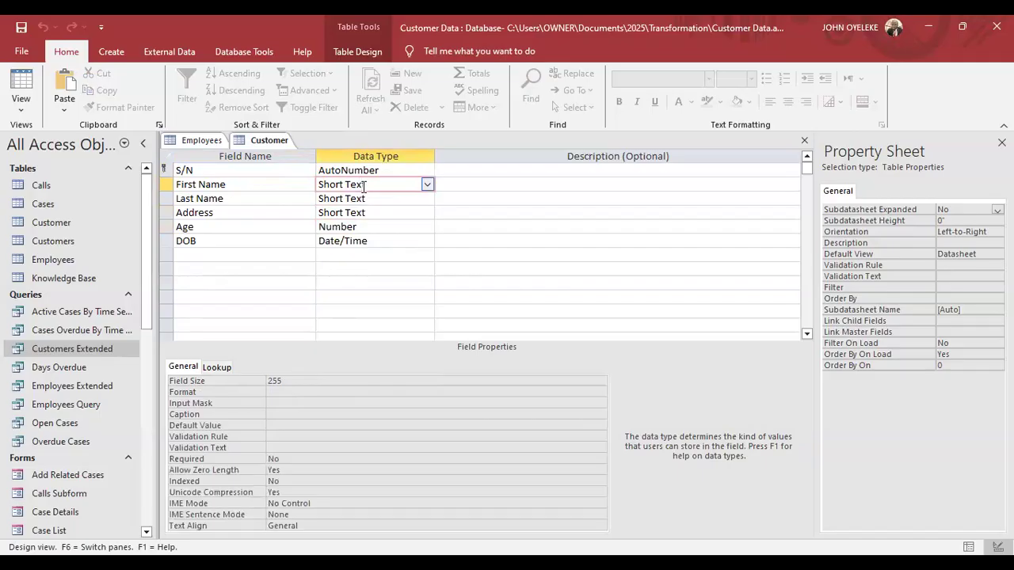
left_click(292, 381)
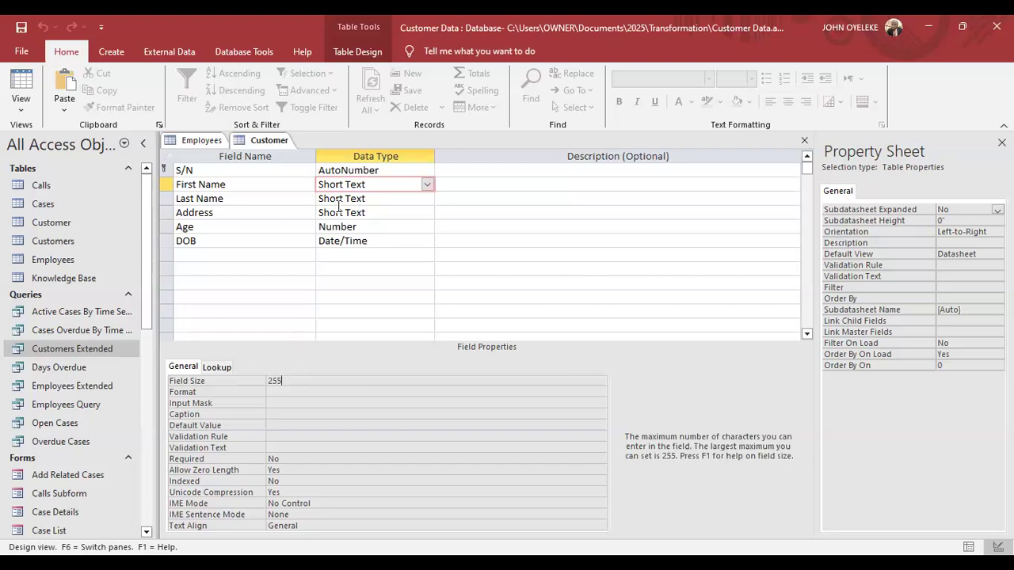
left_click(424, 186)
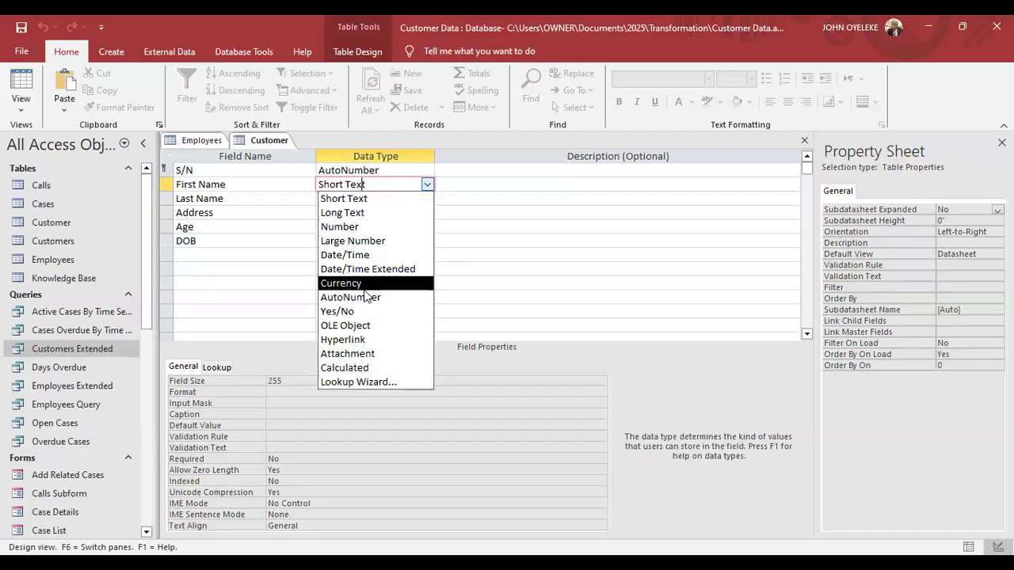
Toggle First Name between Long Text and Short Text, inspecting its Field Size and Format properties.
left_click(356, 214)
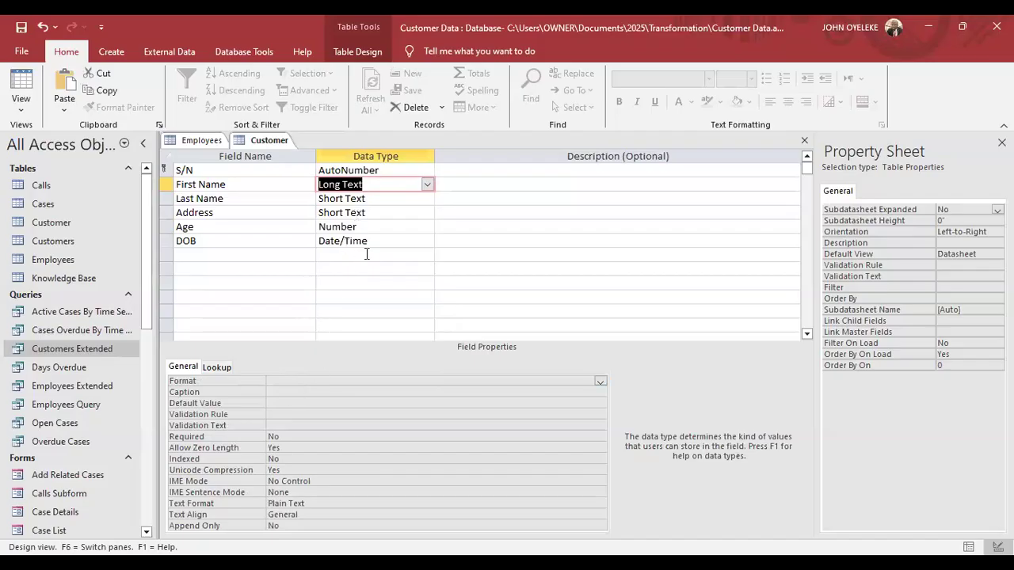
left_click(427, 184)
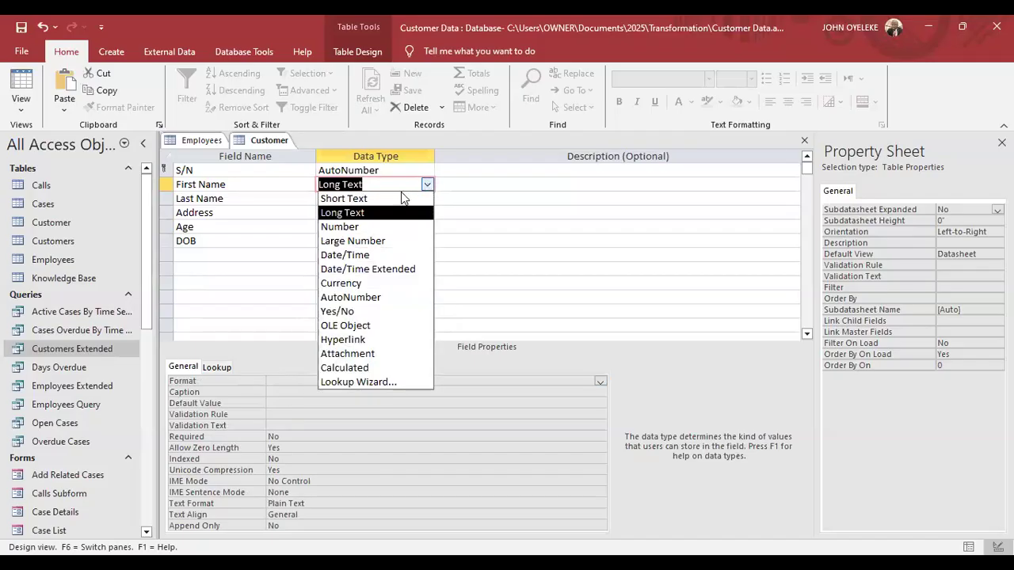
left_click(393, 196)
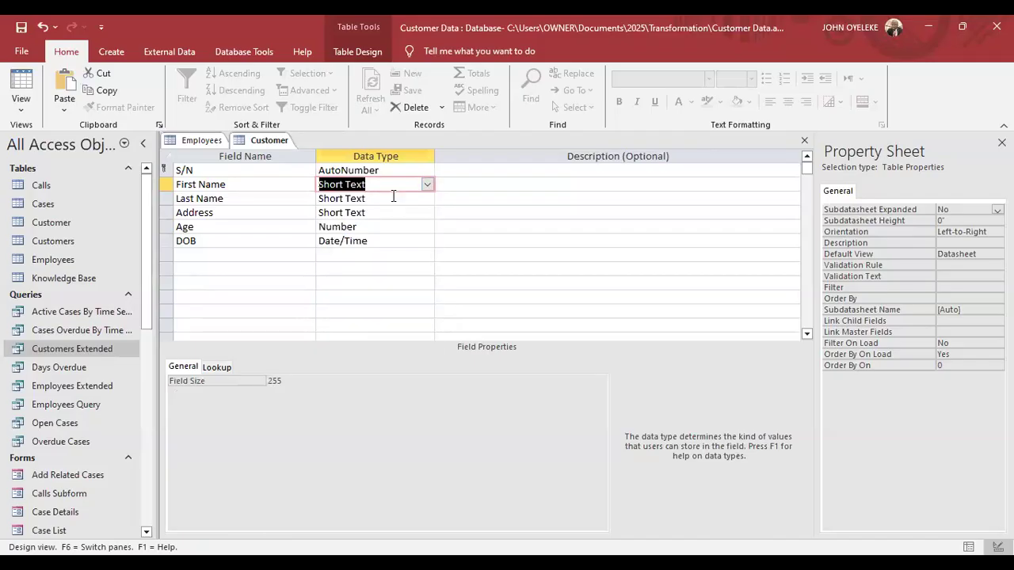
left_click(290, 383)
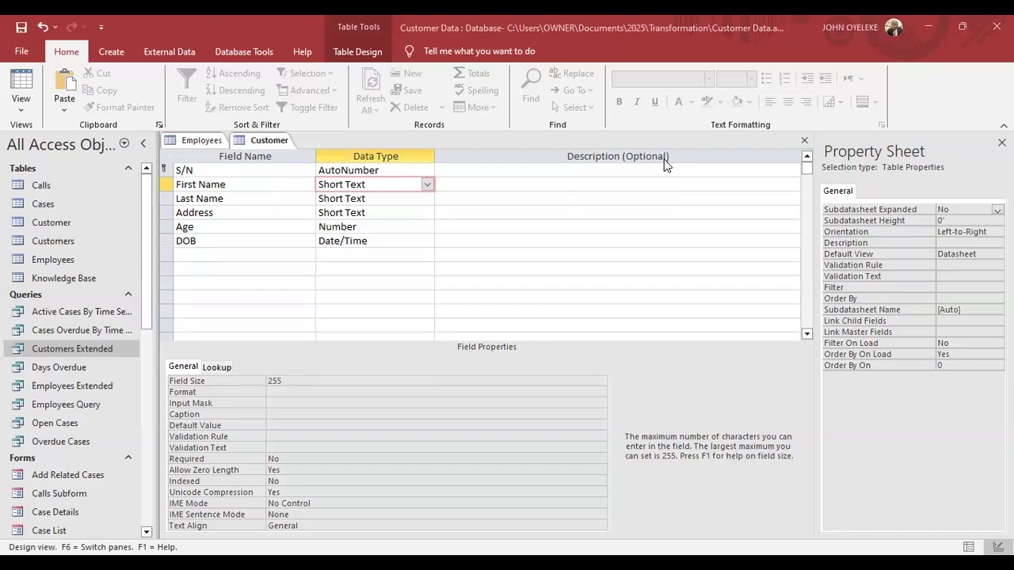
left_click(427, 184)
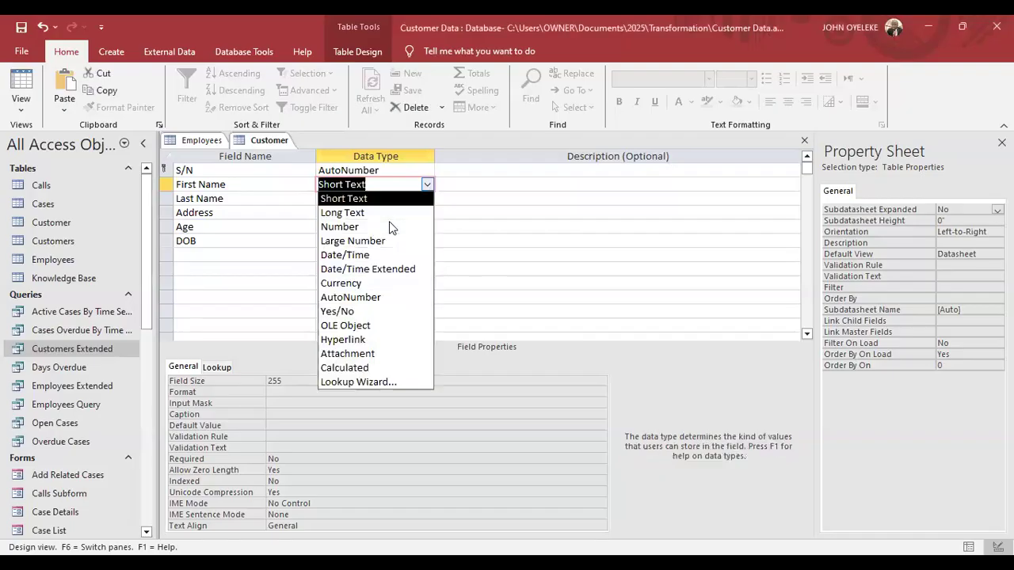
left_click(385, 213)
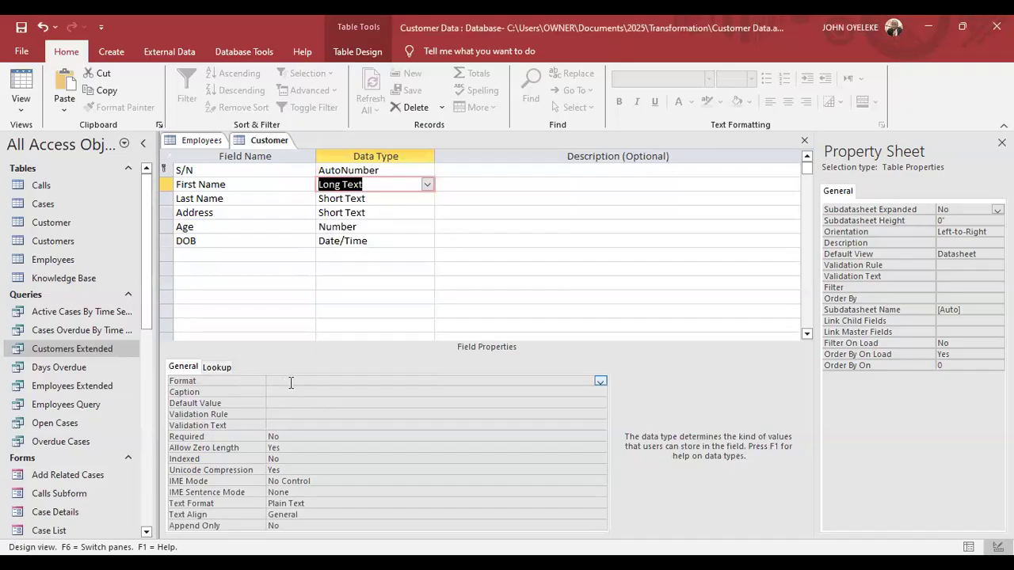
left_click(291, 383)
key("Down")
key("Down")
key("Down")
key("Down")
key("F6")
Set First Name back to Short Text and move to its Input Mask property.
left_click(427, 170)
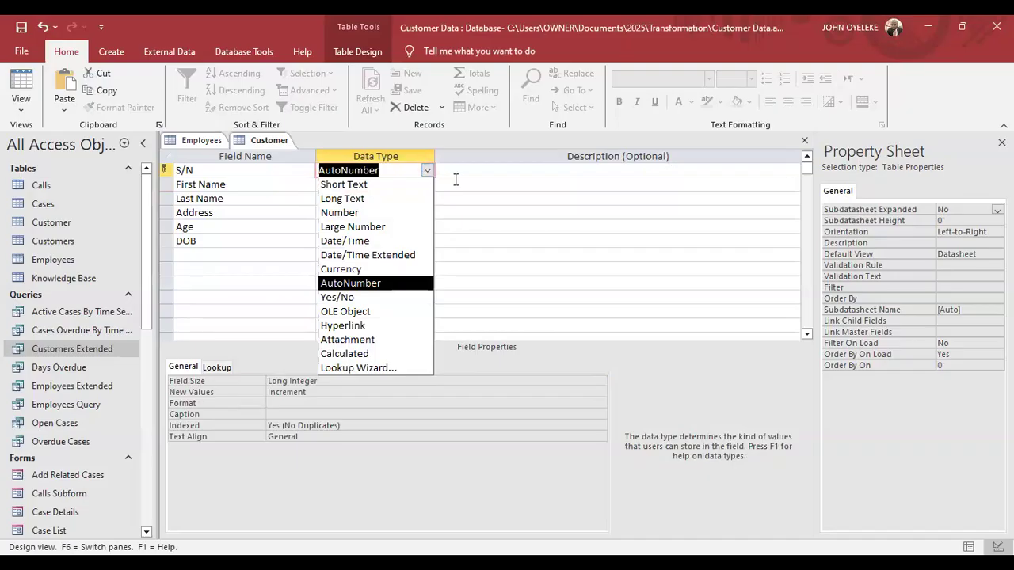
left_click(445, 183)
left_click(408, 186)
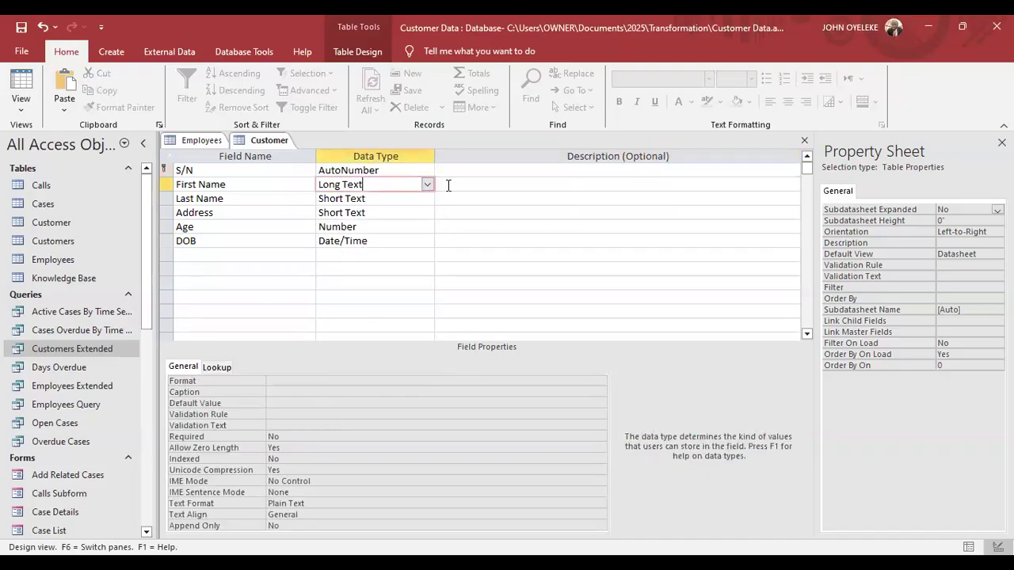
left_click(425, 187)
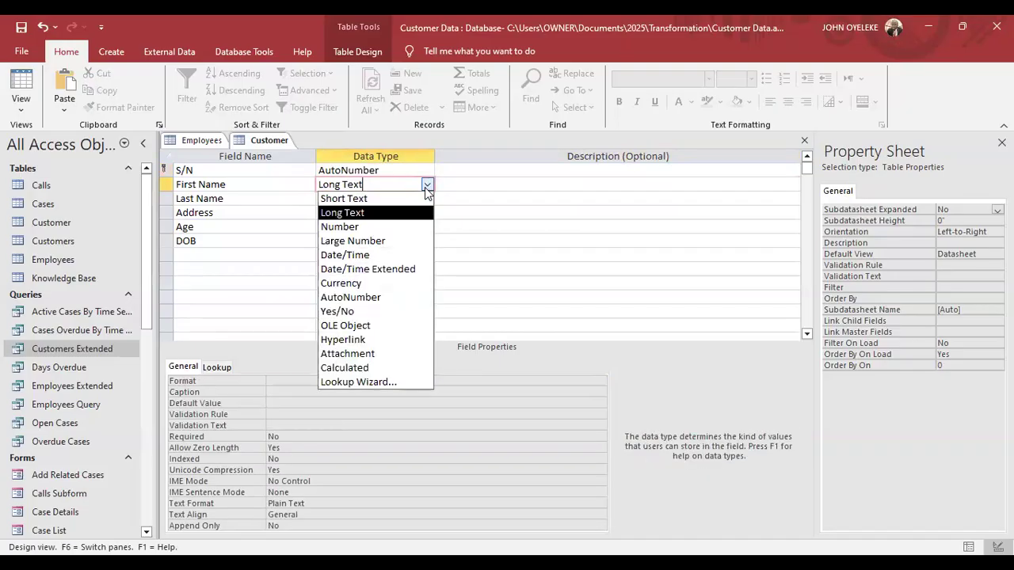
left_click(349, 198)
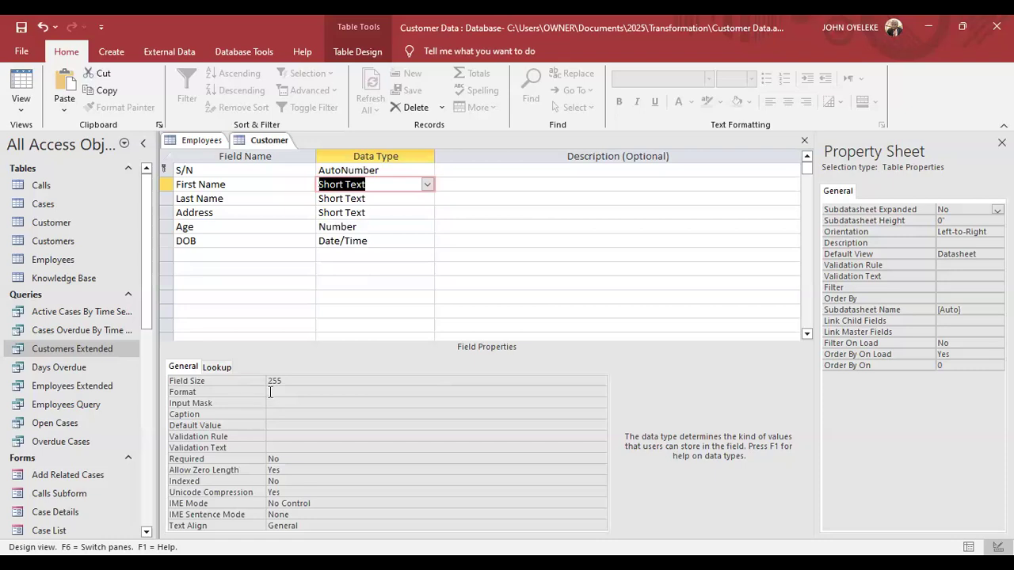
left_click(270, 392)
left_click(271, 402)
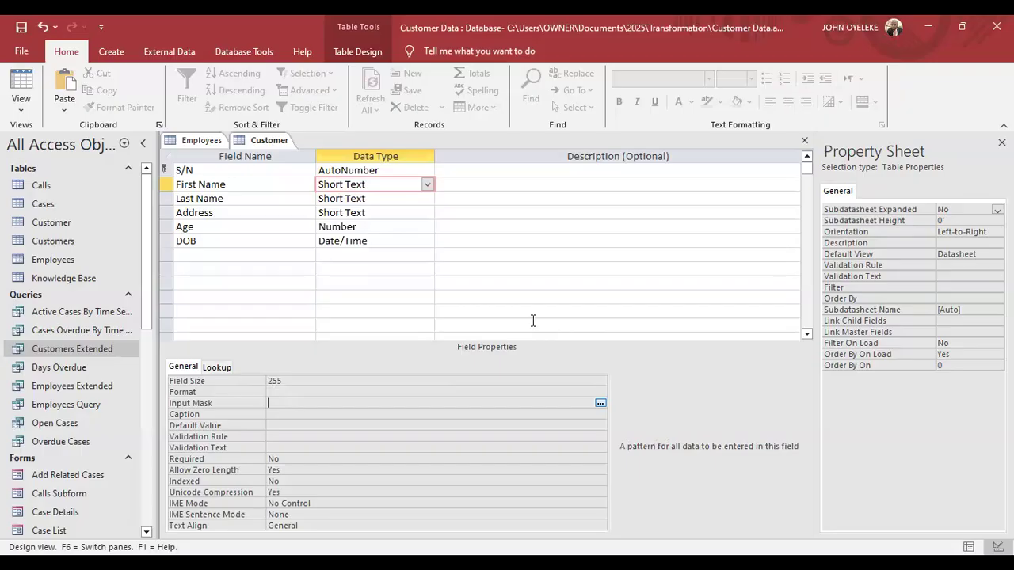
Use the Input Mask Wizard to give First Name the Phone Number mask !\(999") "000\-0000;;_.
left_click(601, 403)
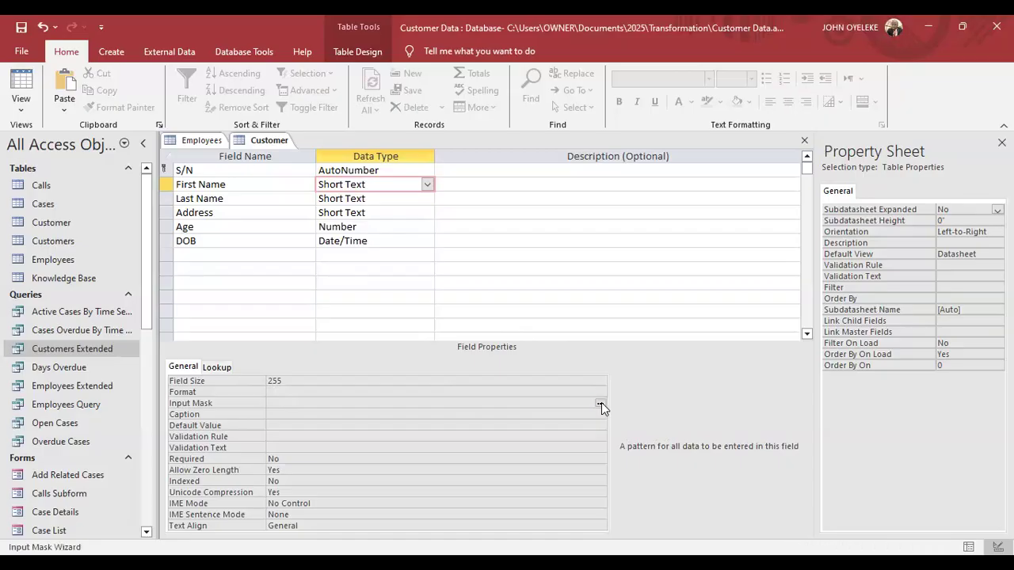
left_click(482, 339)
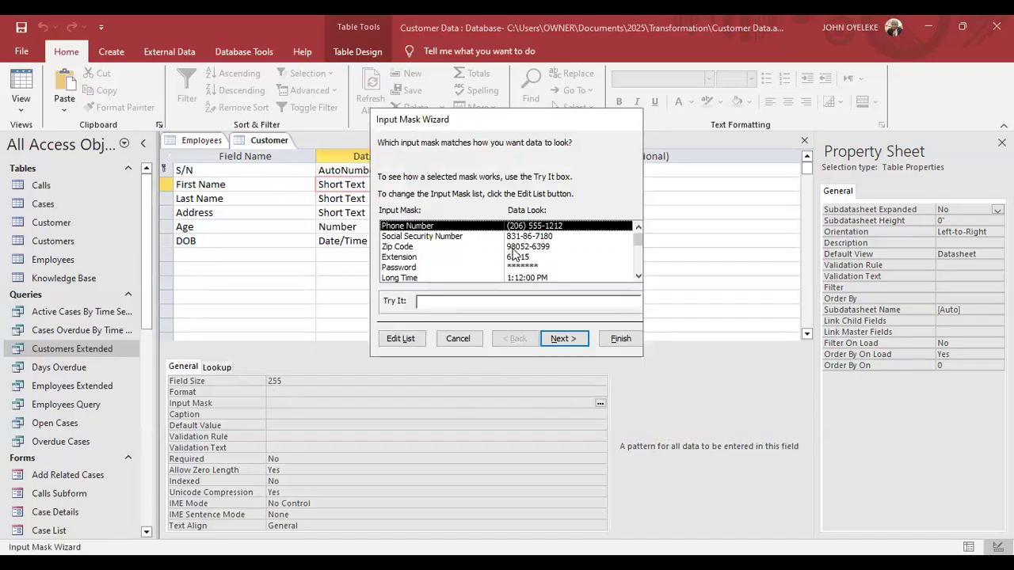
left_click(639, 276)
left_click(638, 277)
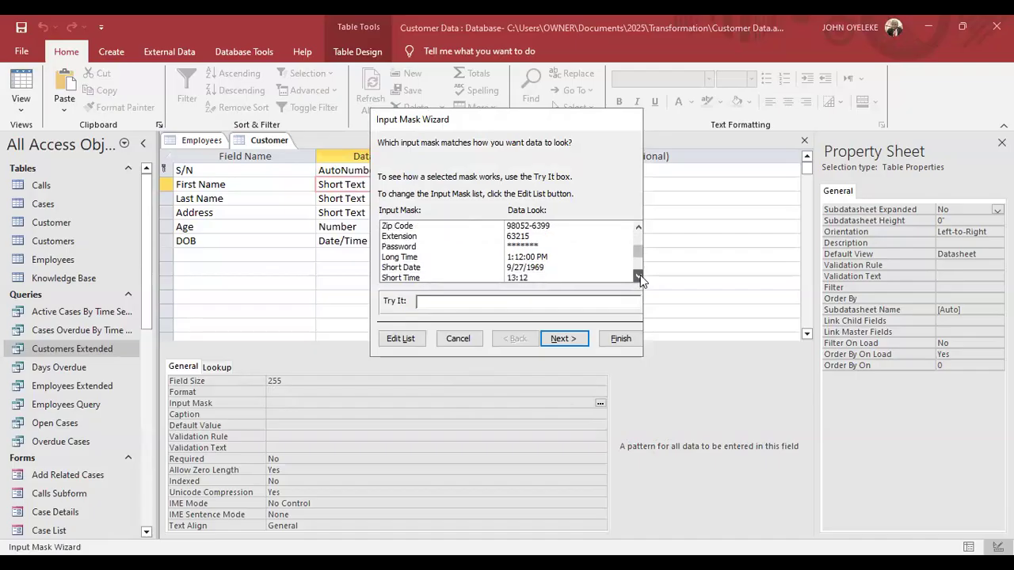
left_click(638, 277)
left_click(638, 277)
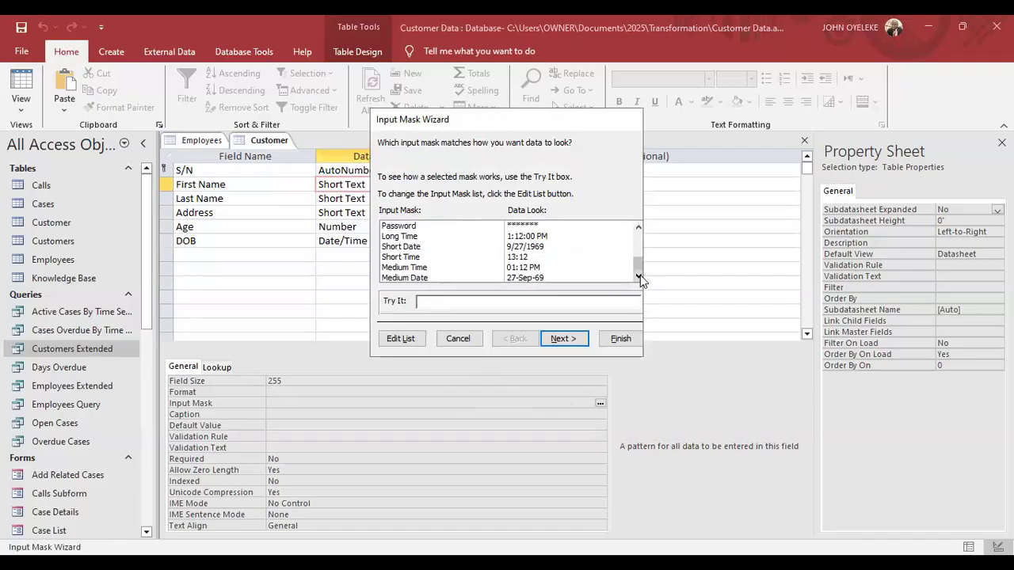
left_click_drag(638, 261, 638, 241)
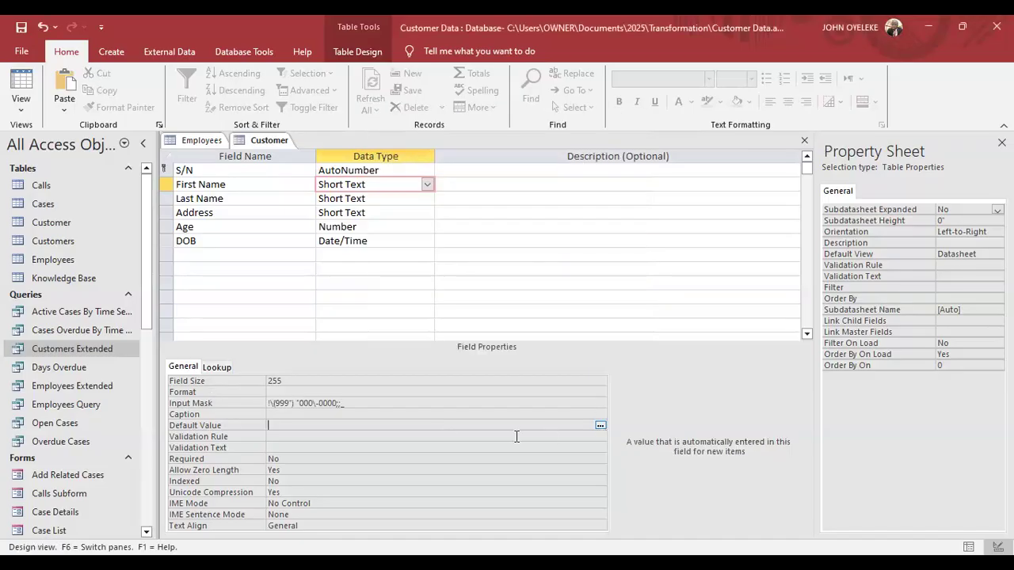
left_click(393, 435)
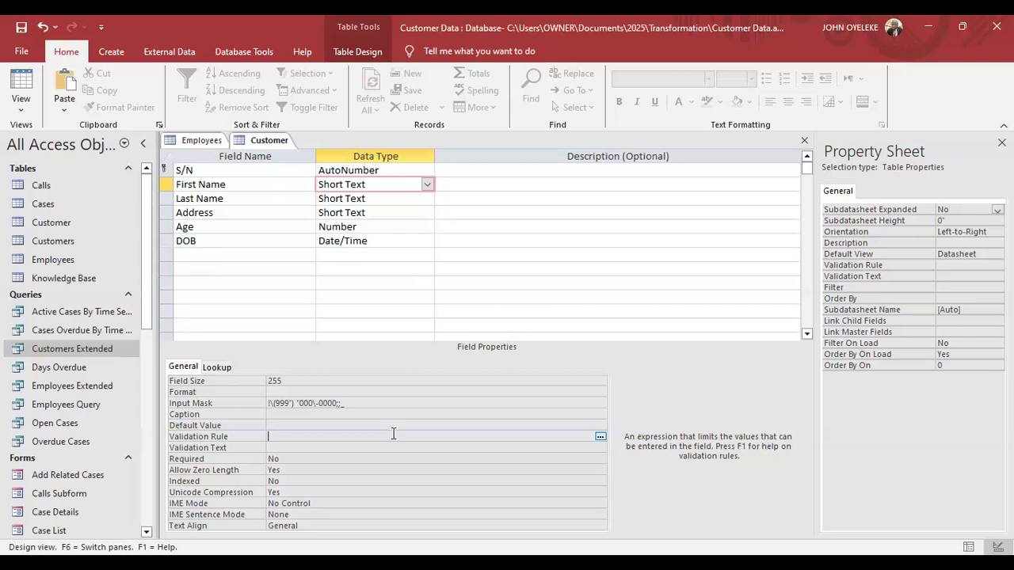
key("Down")
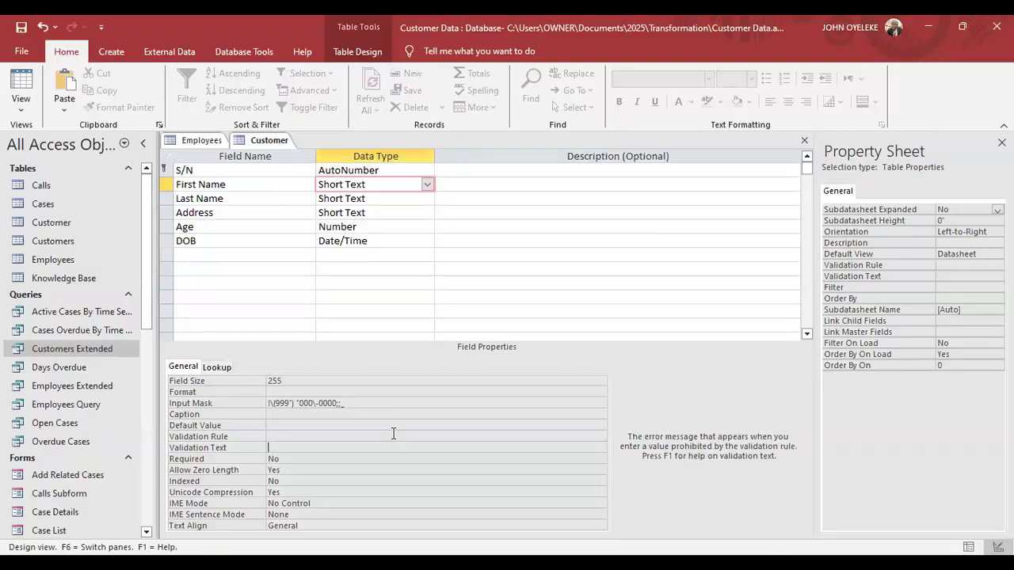
key("Down")
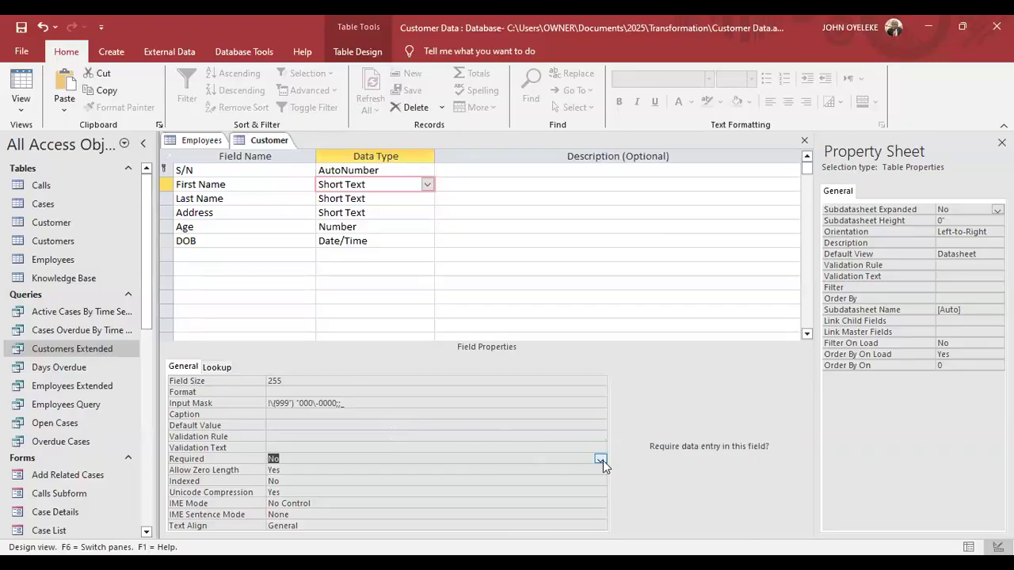
left_click(335, 426)
key("Down")
key("Down")
key("Down")
key("Down")
key("Down")
key("Down")
key("Down")
key("Down")
key("Down")
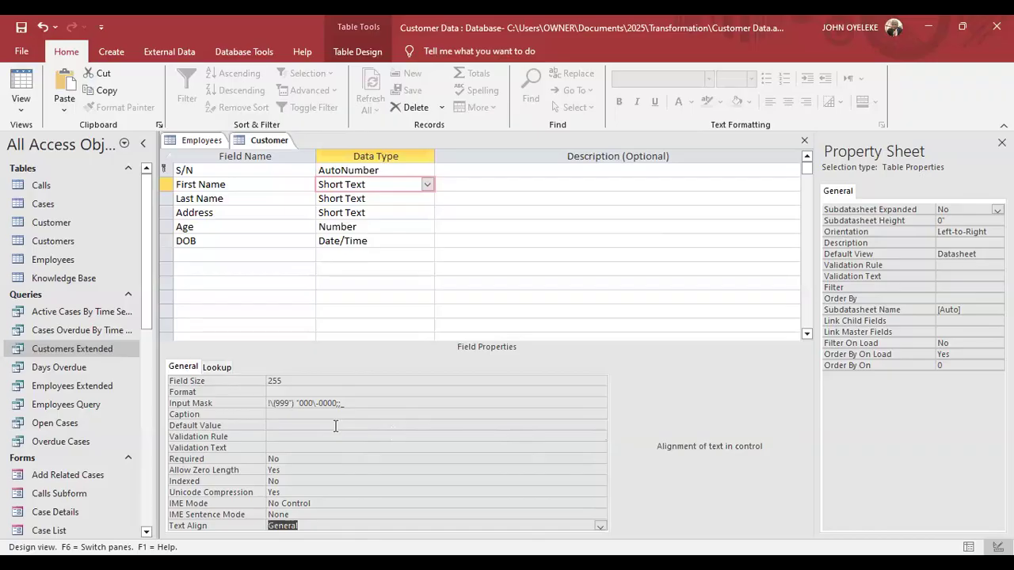
left_click(600, 526)
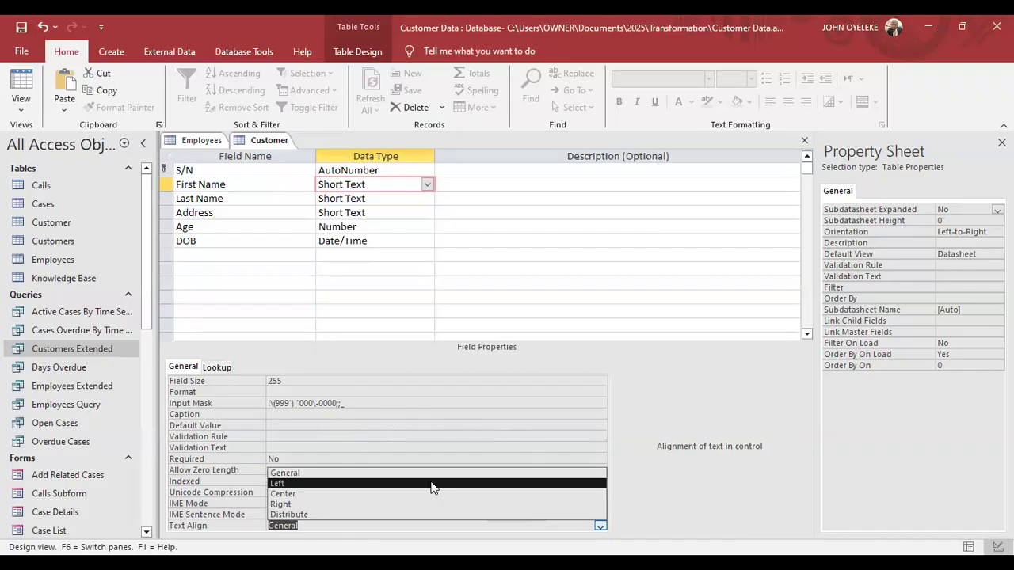
left_click(588, 359)
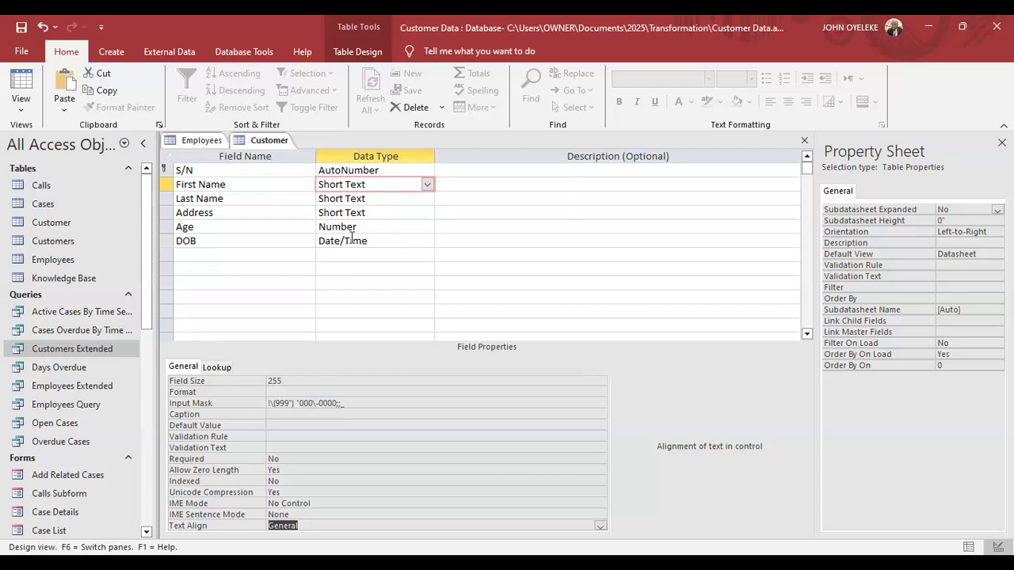
left_click(289, 194)
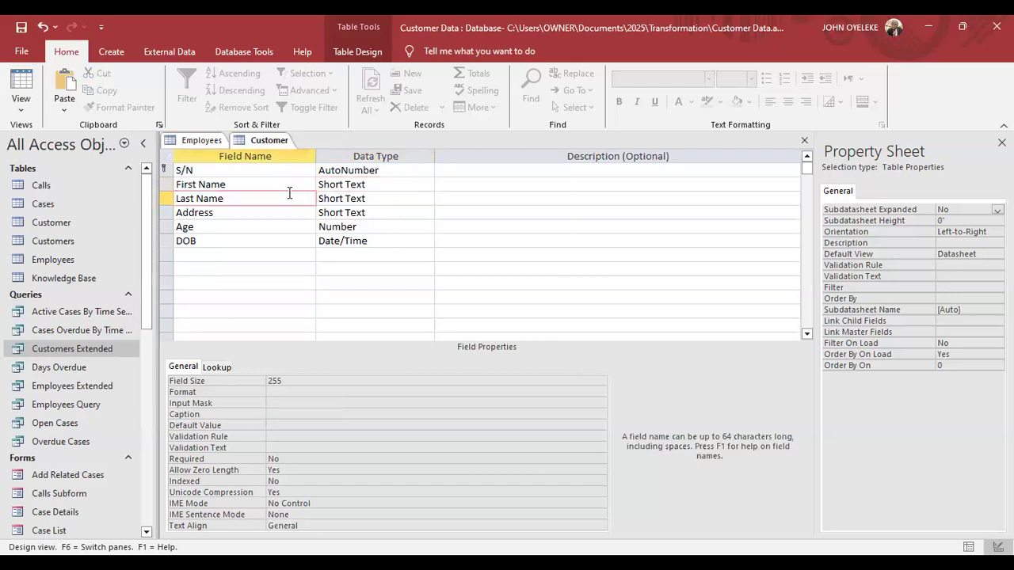
key("Left")
key("Left")
key("Left")
key("Left")
key("Left")
key("Left")
key("Left")
key("Left")
key("Left")
key("Left")
key("Left")
key("Left")
key("Left")
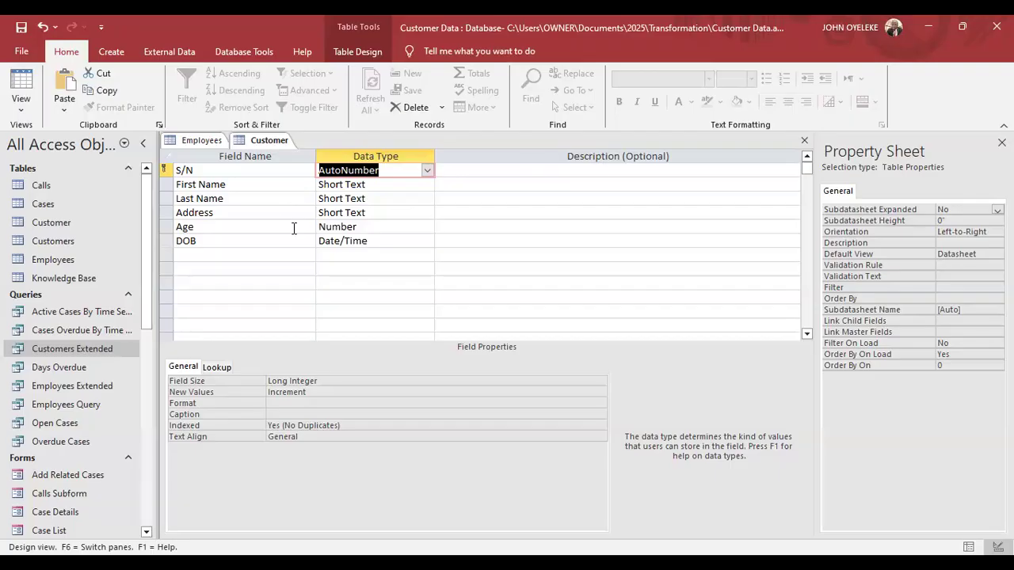
left_click(269, 184)
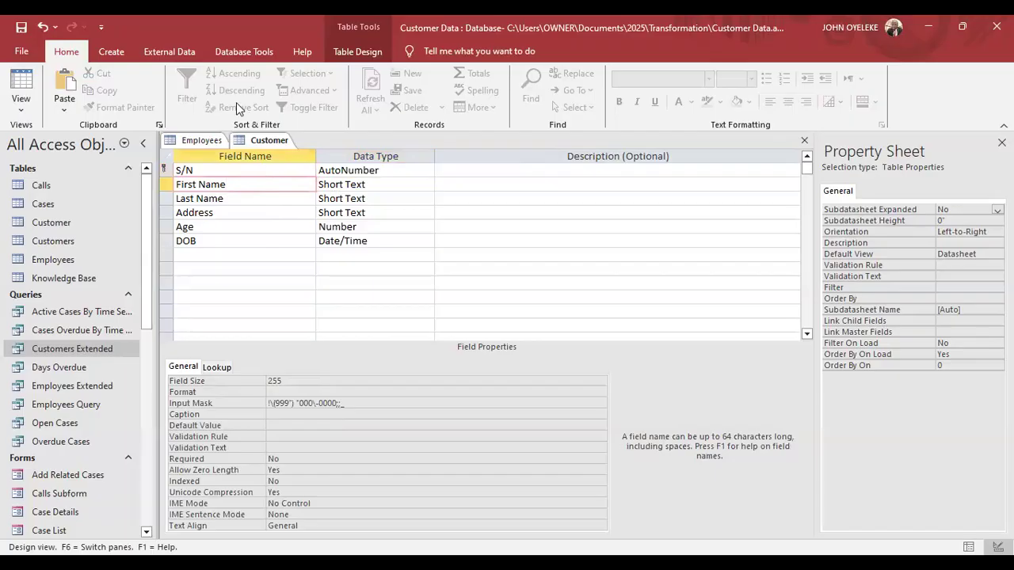
key("alt+q")
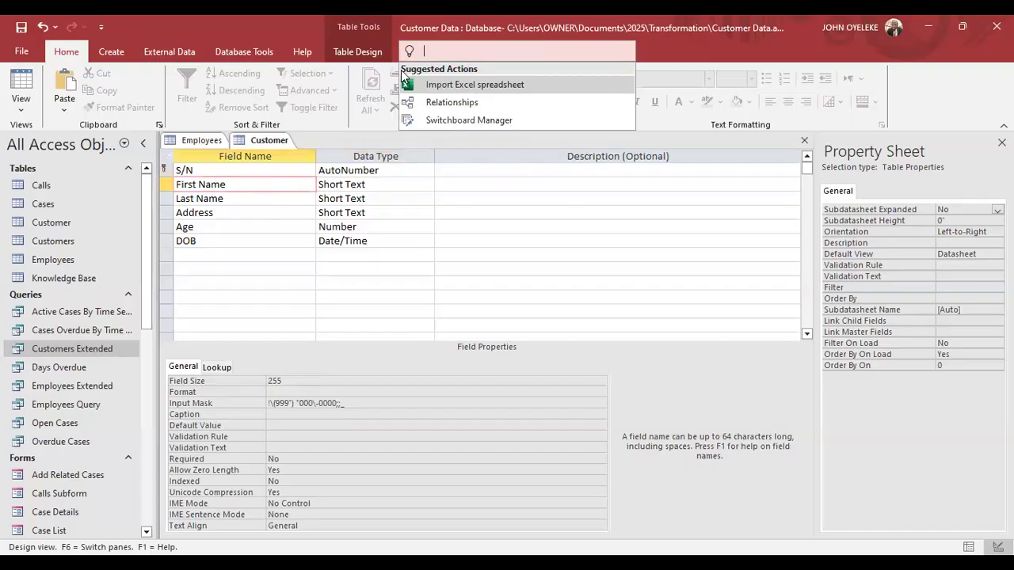
left_click(16, 111)
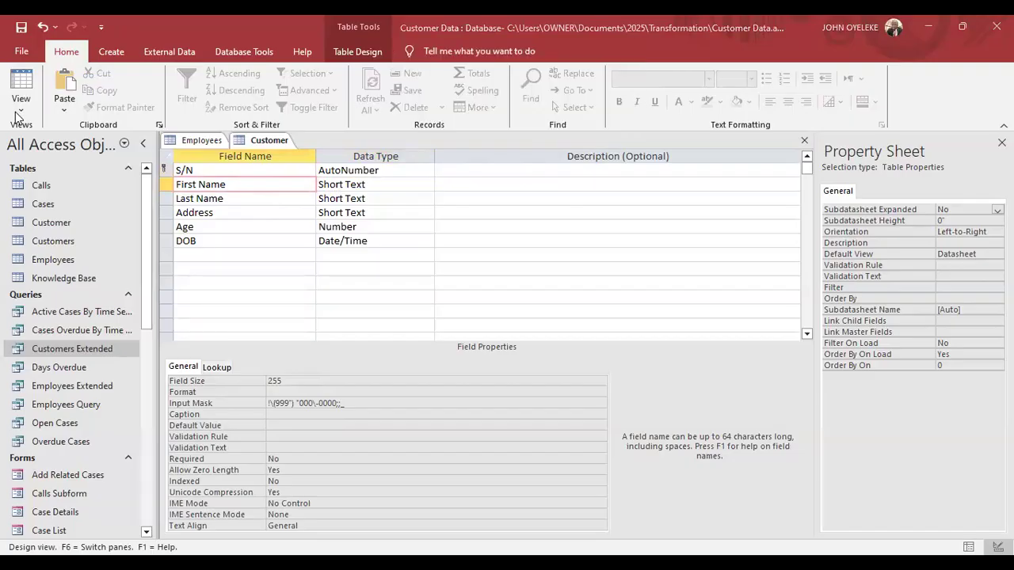
left_click(16, 116)
Save the Customer table, check its four records in Datasheet View, then return to Design View.
left_click(48, 133)
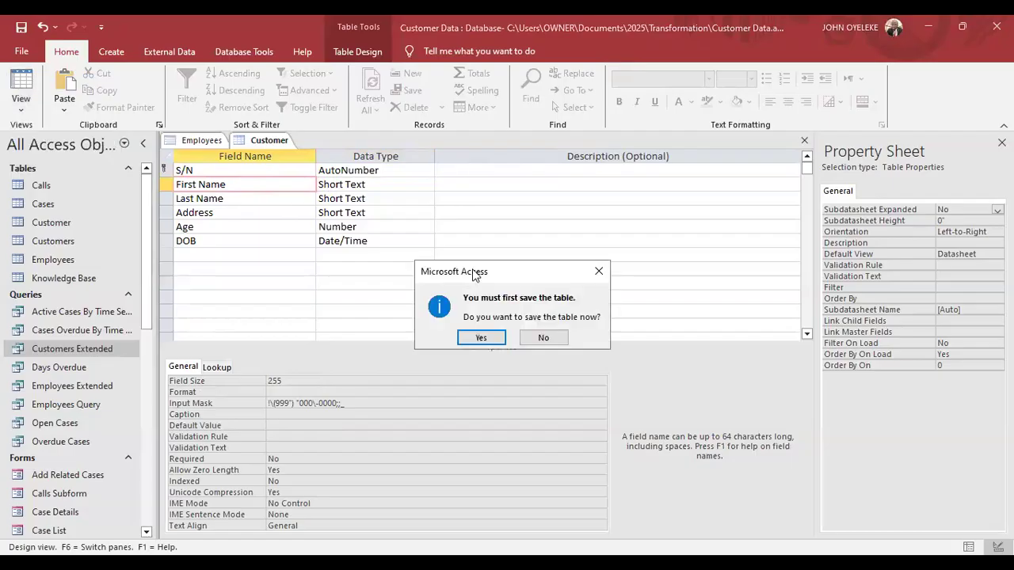
left_click_drag(475, 274, 406, 155)
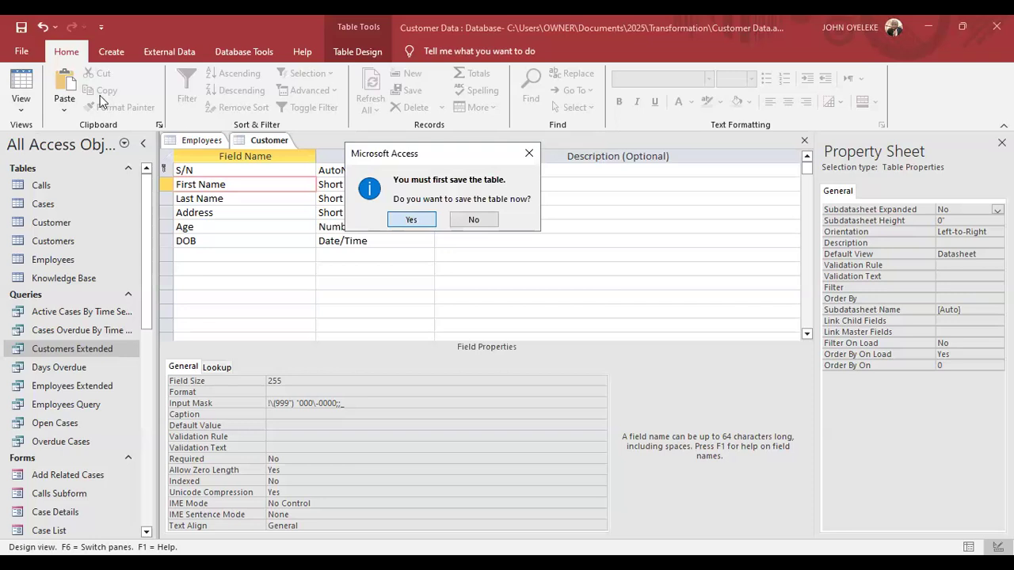
key("Return")
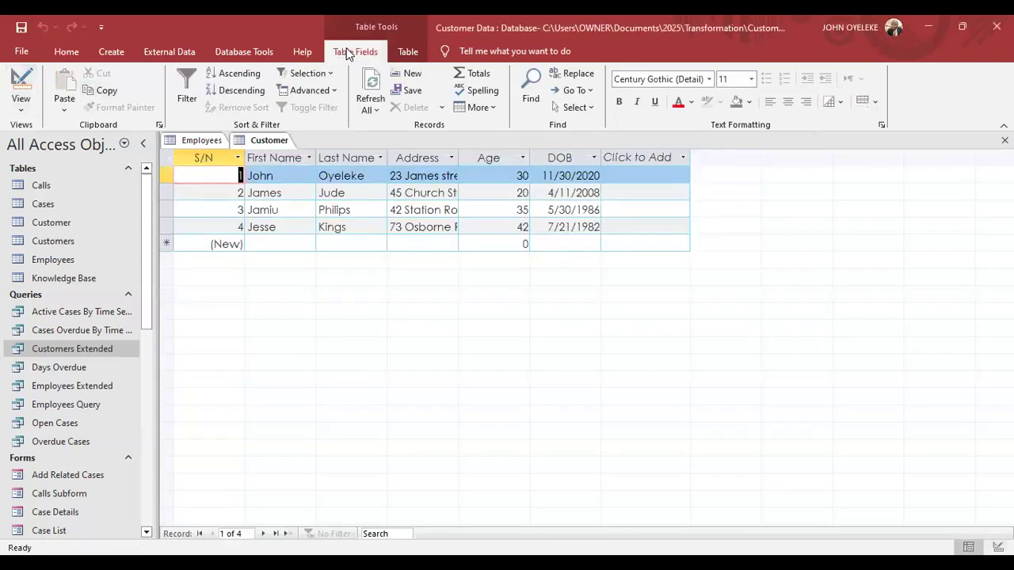
left_click(346, 49)
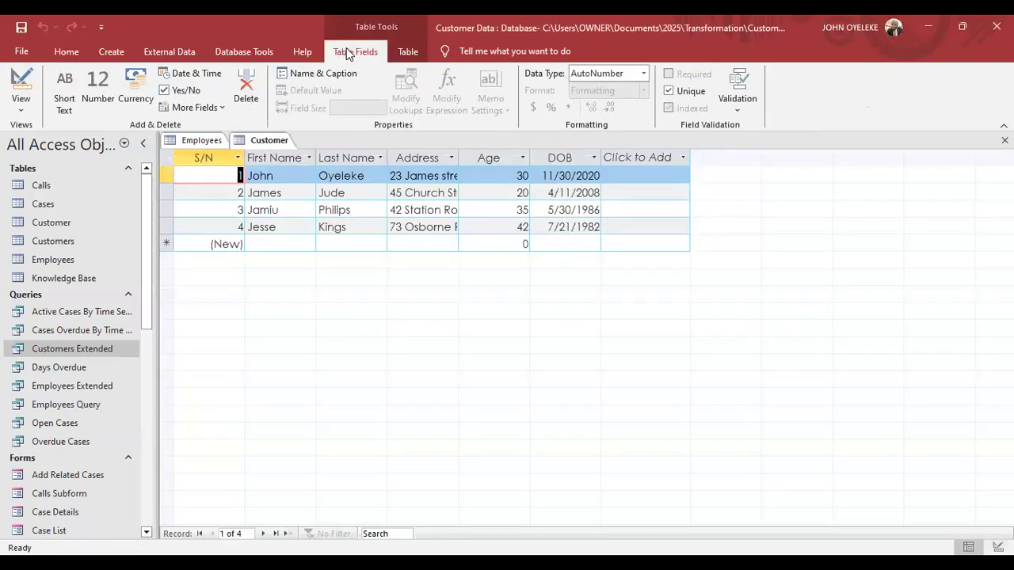
left_click(22, 111)
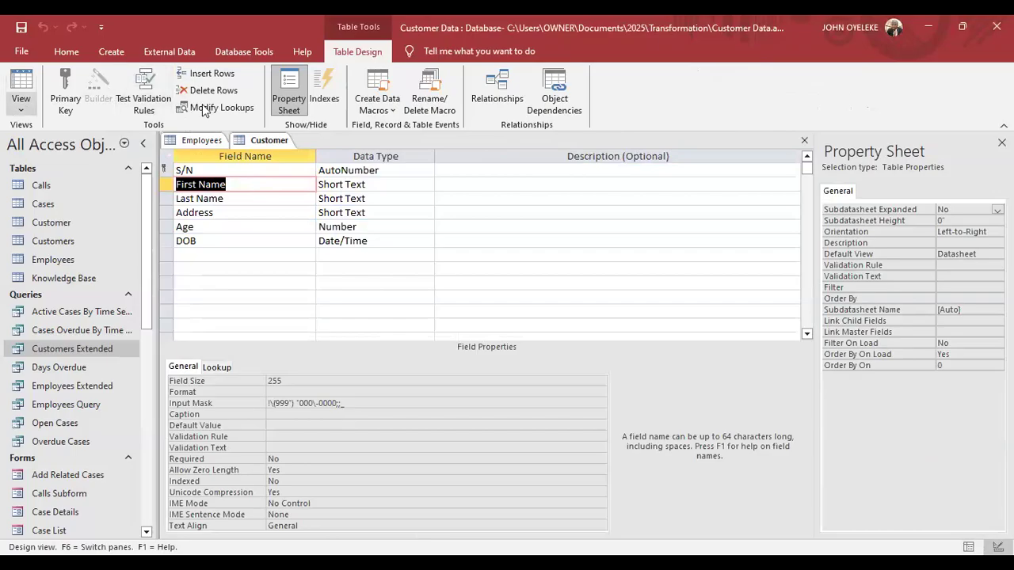
Set the DOB field as the Customer table's primary key.
left_click(246, 188)
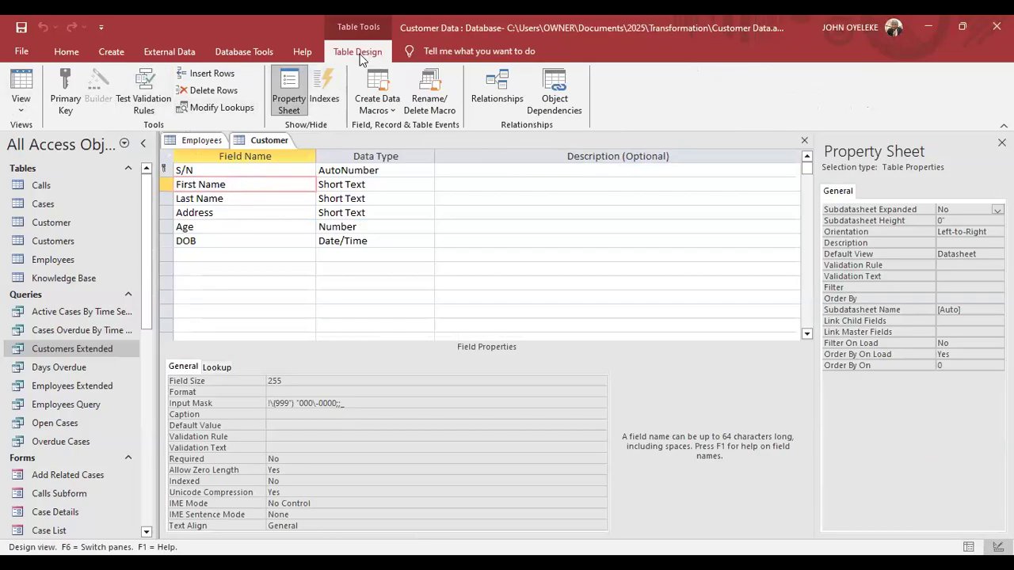
left_click(230, 241)
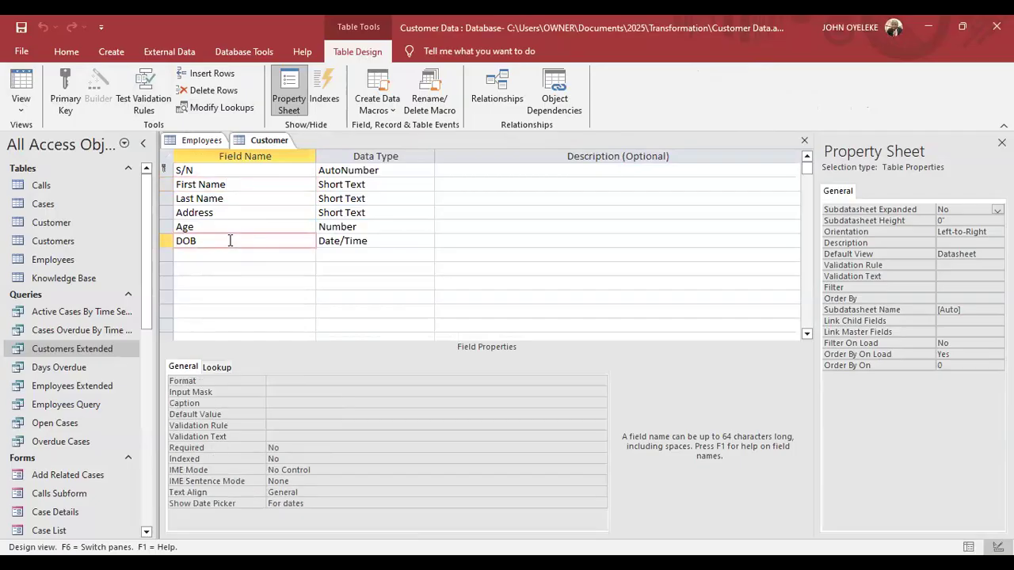
left_click(70, 84)
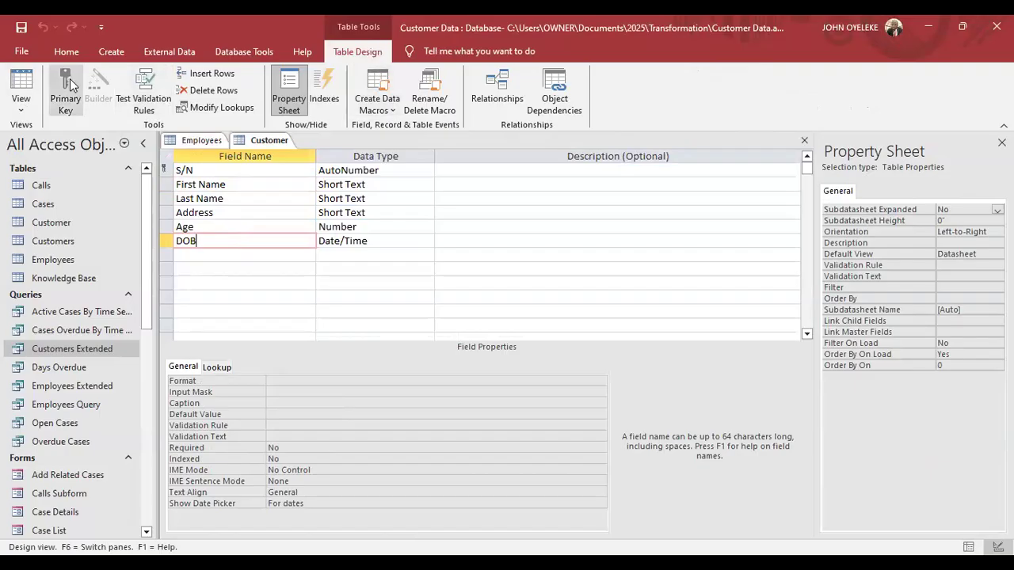
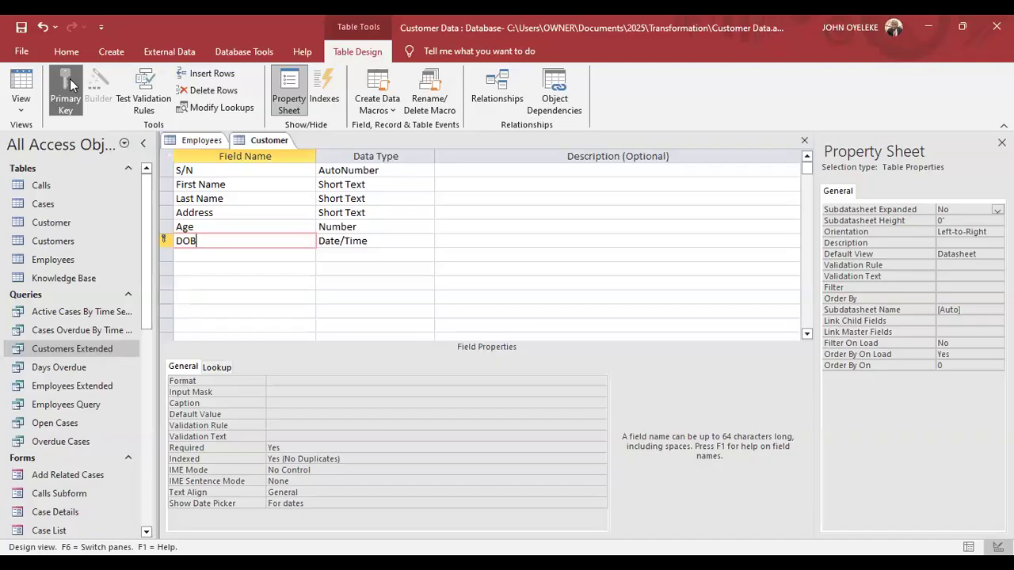
Make DOB the primary key, then look through the View choices and the Create ribbon.
left_click(70, 85)
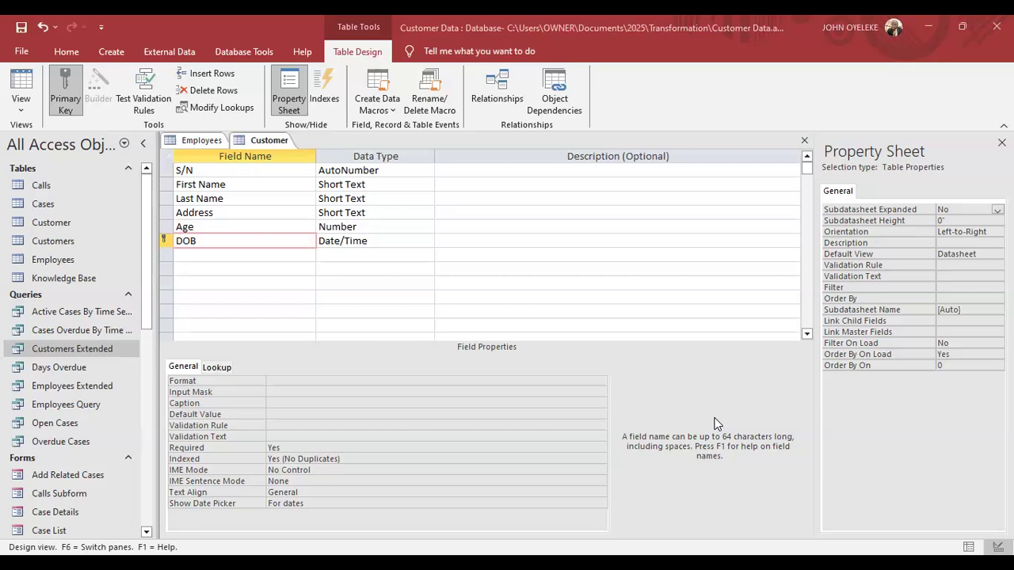
left_click(18, 115)
left_click(70, 57)
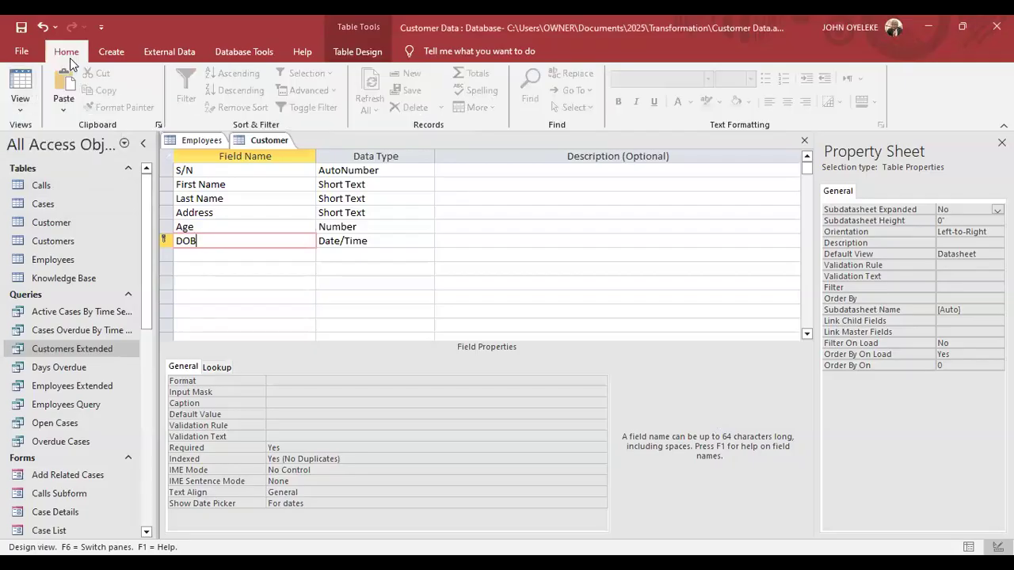
left_click(20, 111)
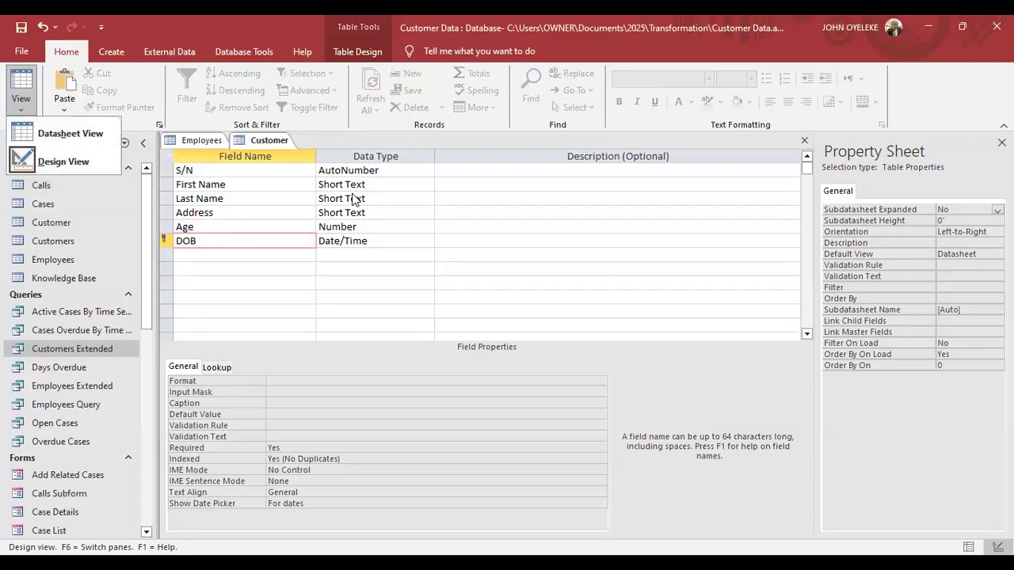
left_click(569, 256)
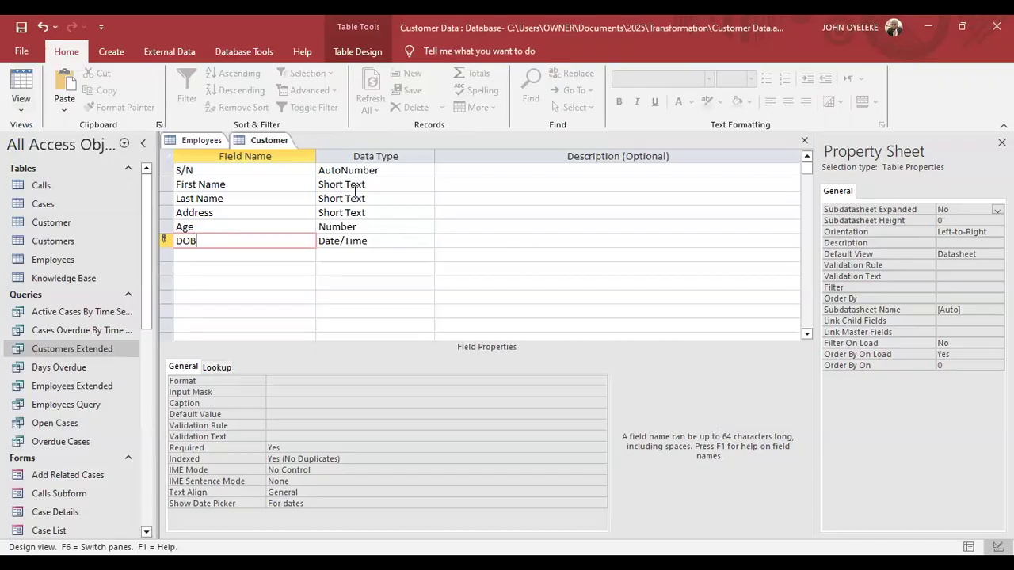
left_click(111, 52)
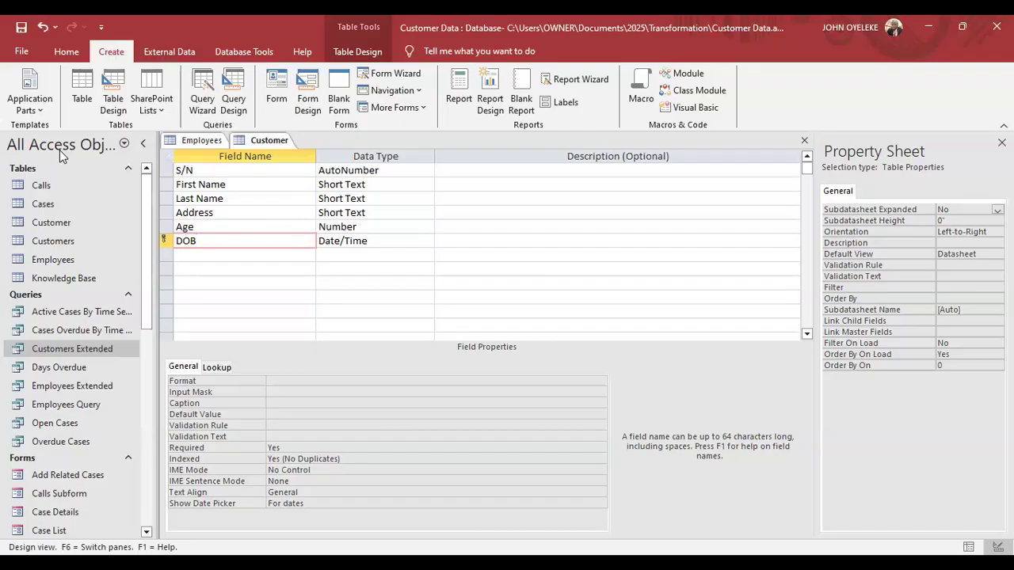
left_click(357, 52)
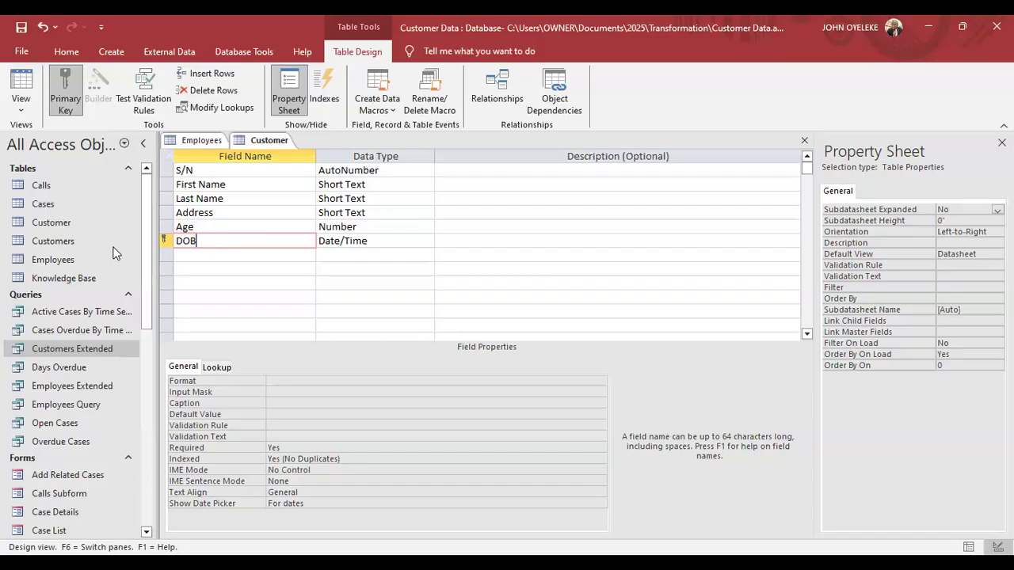
Switch the Customer table to Datasheet View, saving the table when prompted.
left_click(17, 111)
left_click(48, 133)
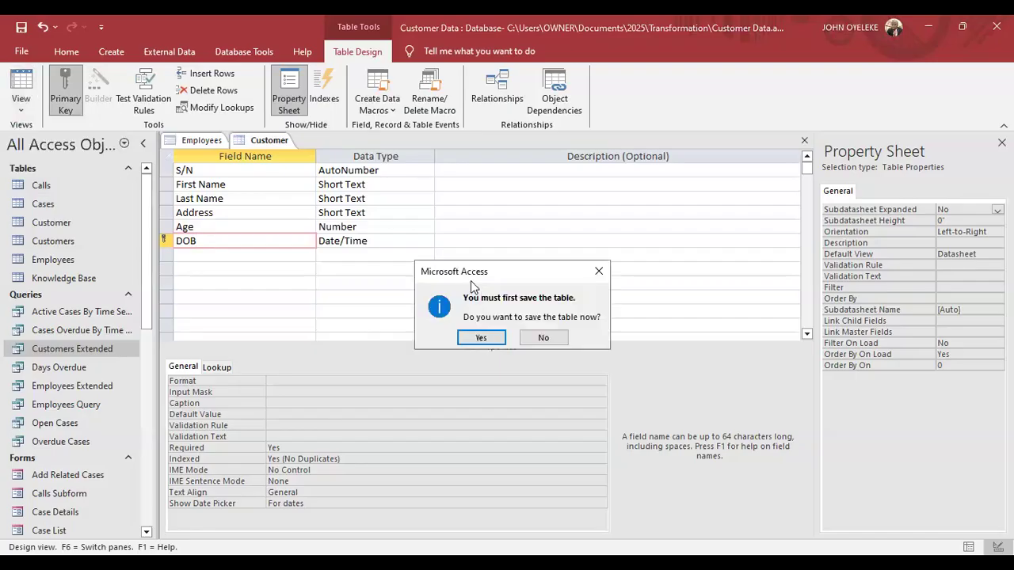
left_click_drag(471, 281, 334, 113)
left_click(344, 168)
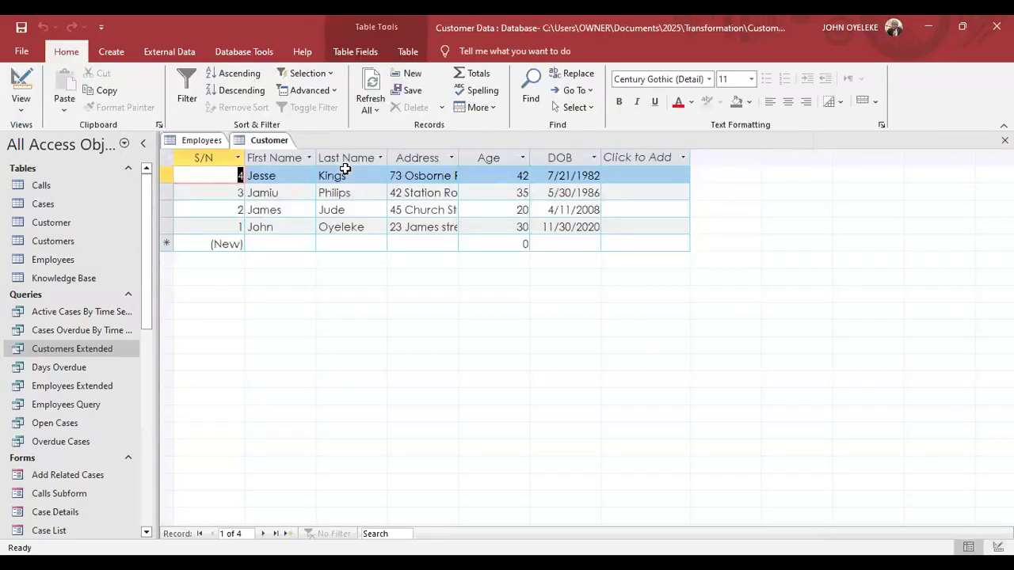
Widen the Address column so the full addresses are visible.
left_click(420, 175)
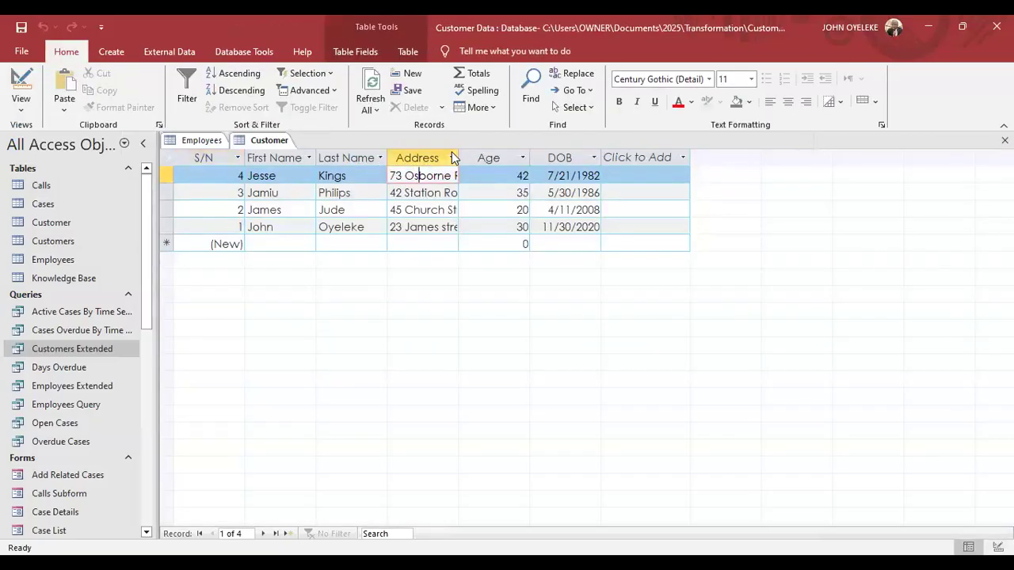
left_click_drag(459, 152, 584, 153)
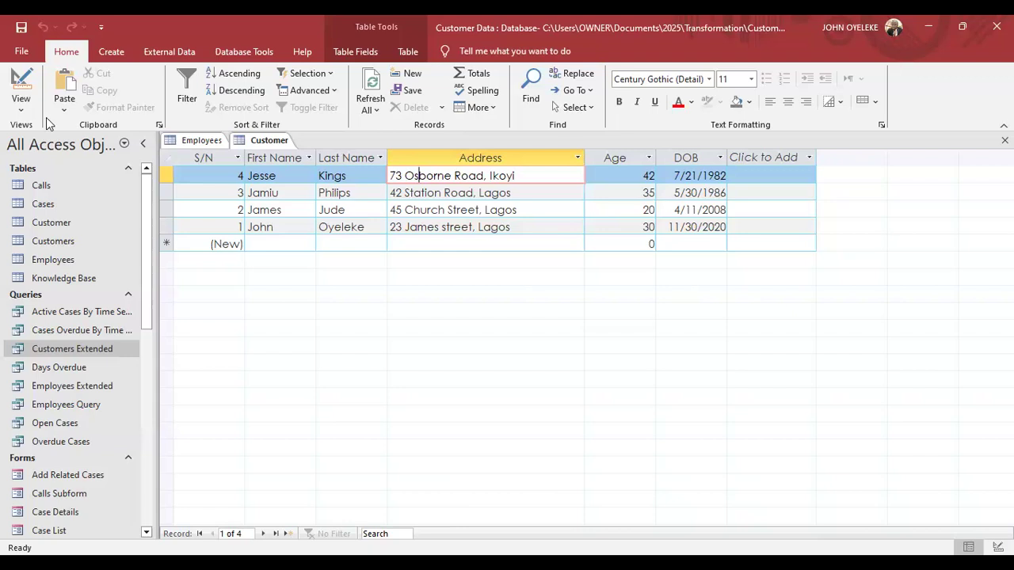
left_click(13, 113)
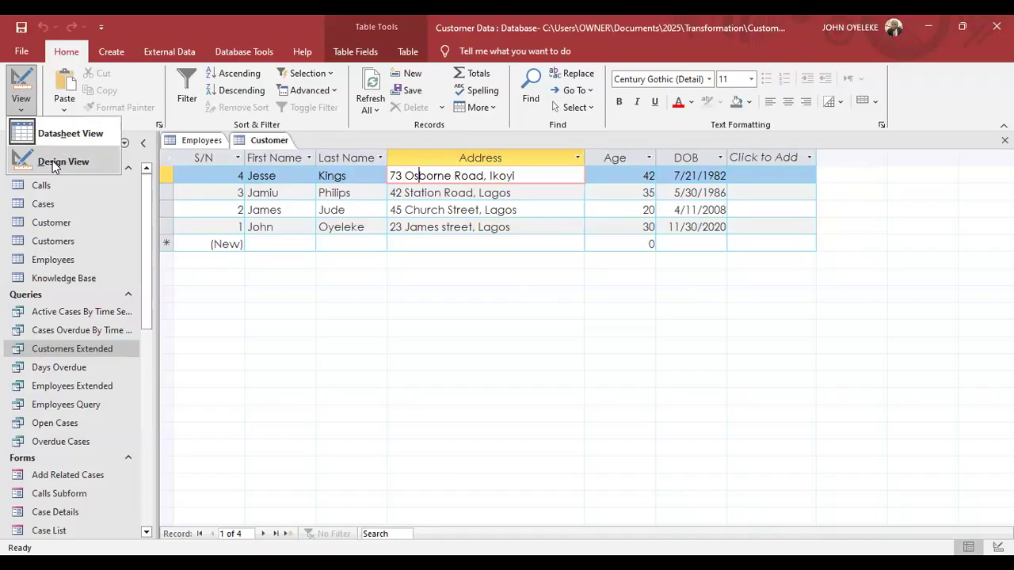
left_click(346, 211)
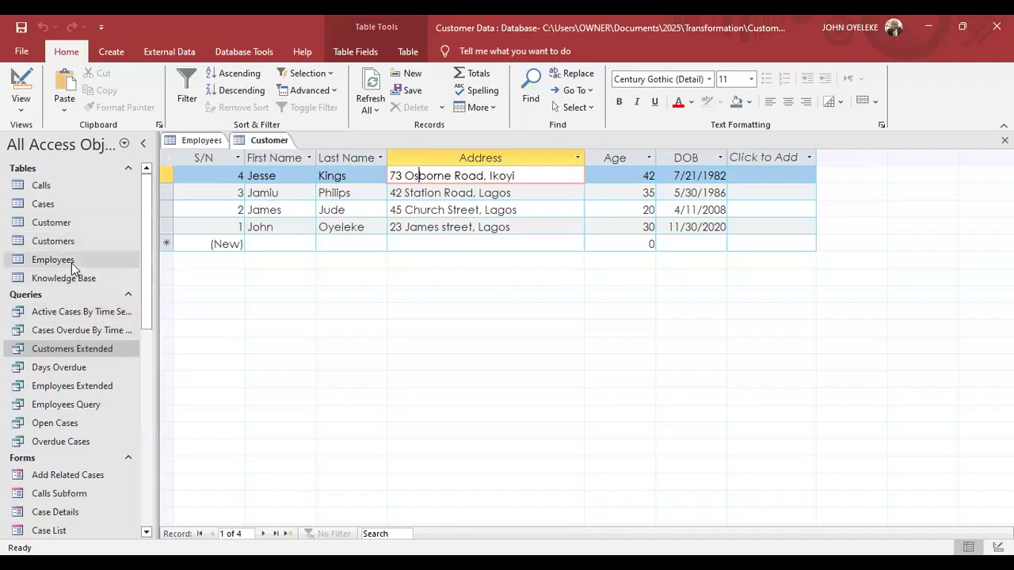
left_click(105, 58)
left_click(66, 52)
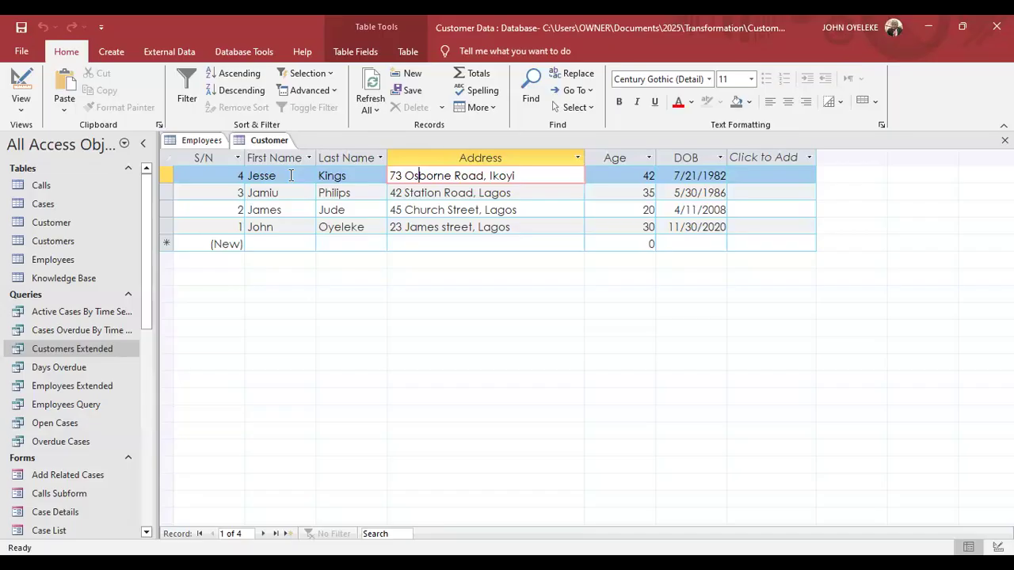
Switch the Customer table back to Design View and select the DOB field.
left_click(24, 109)
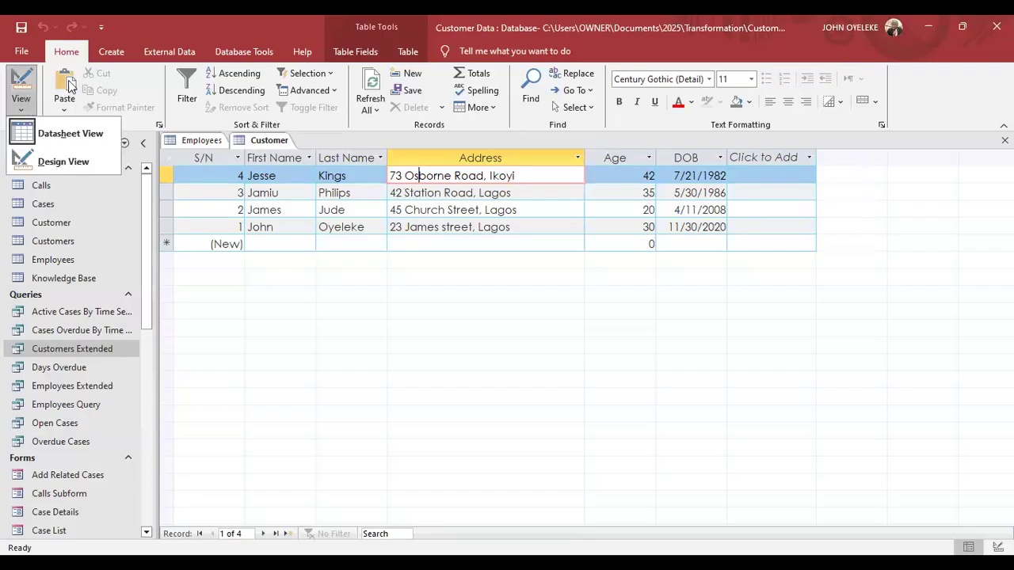
left_click(25, 111)
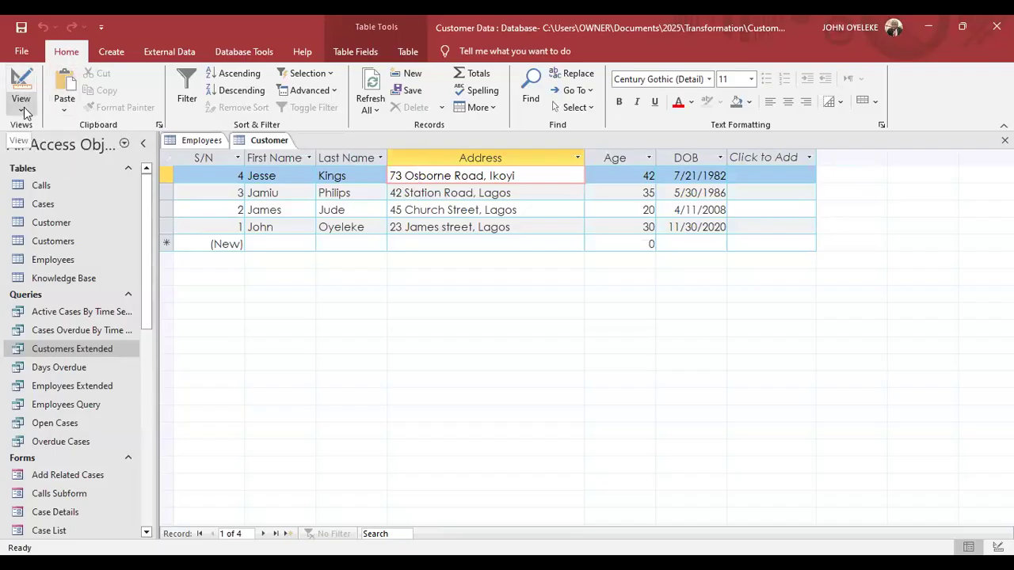
left_click(23, 111)
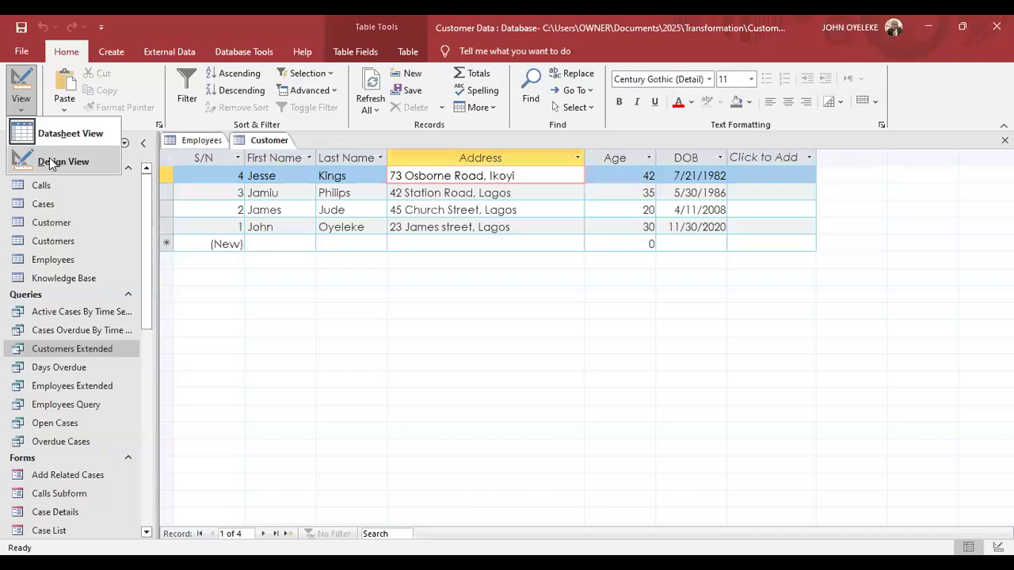
left_click(50, 162)
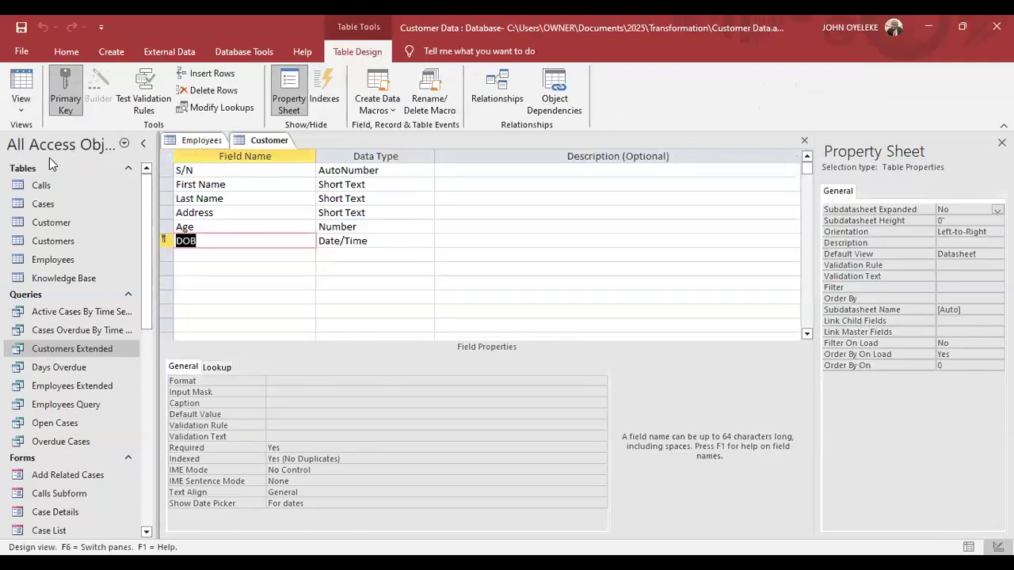
left_click(346, 171)
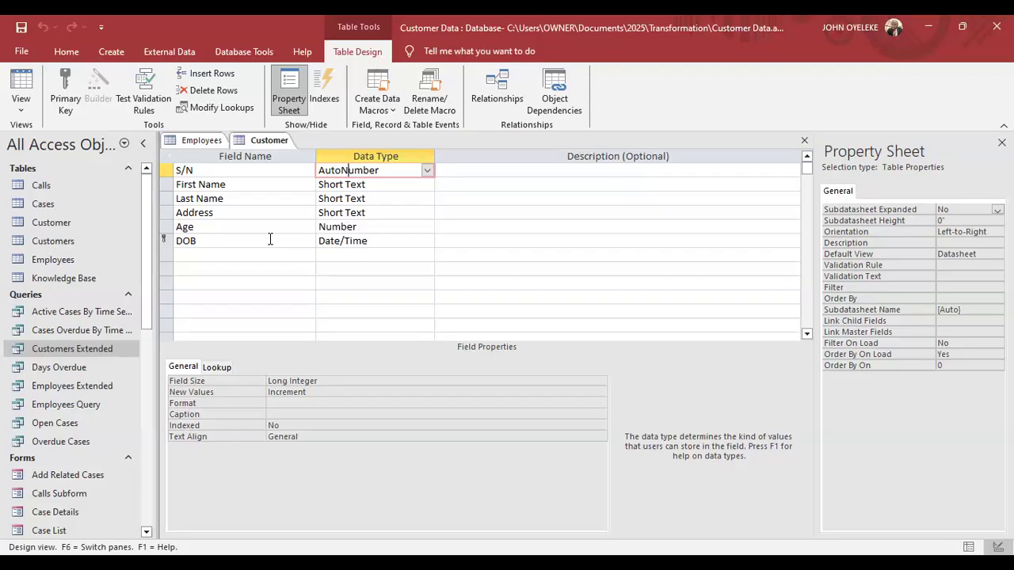
left_click(198, 240)
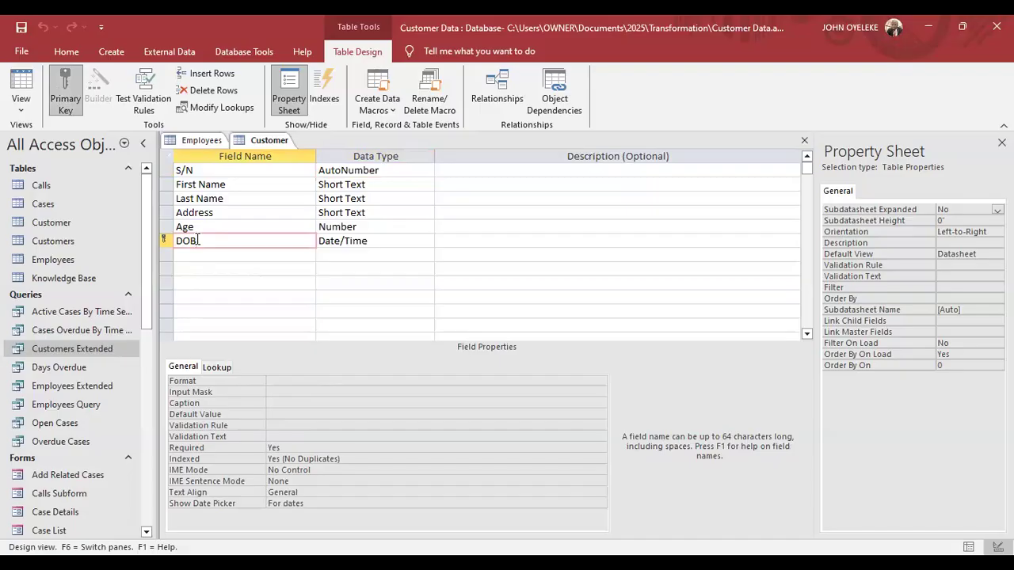
Make DOB the Customer table's primary key.
left_click(68, 102)
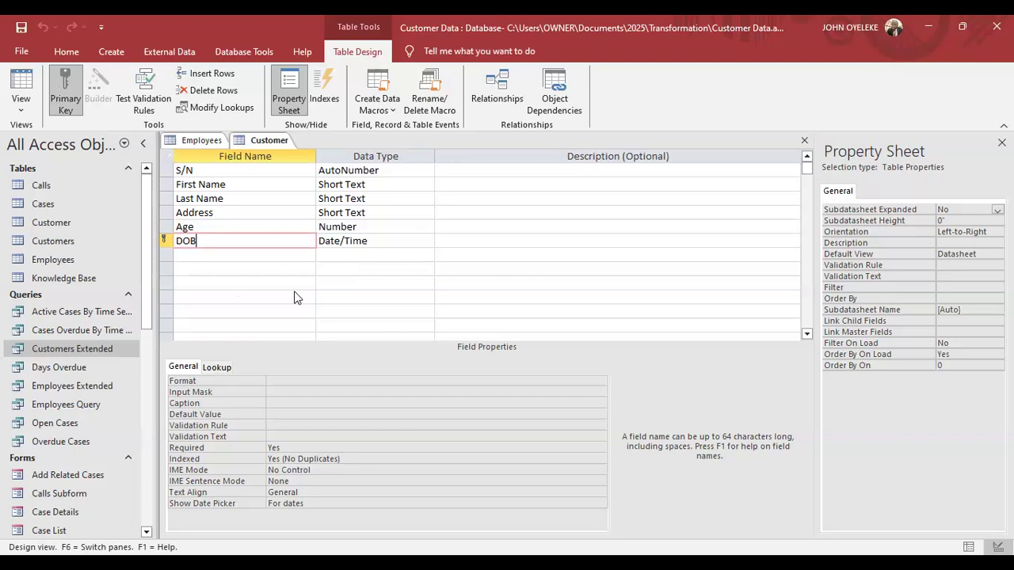
left_click(18, 115)
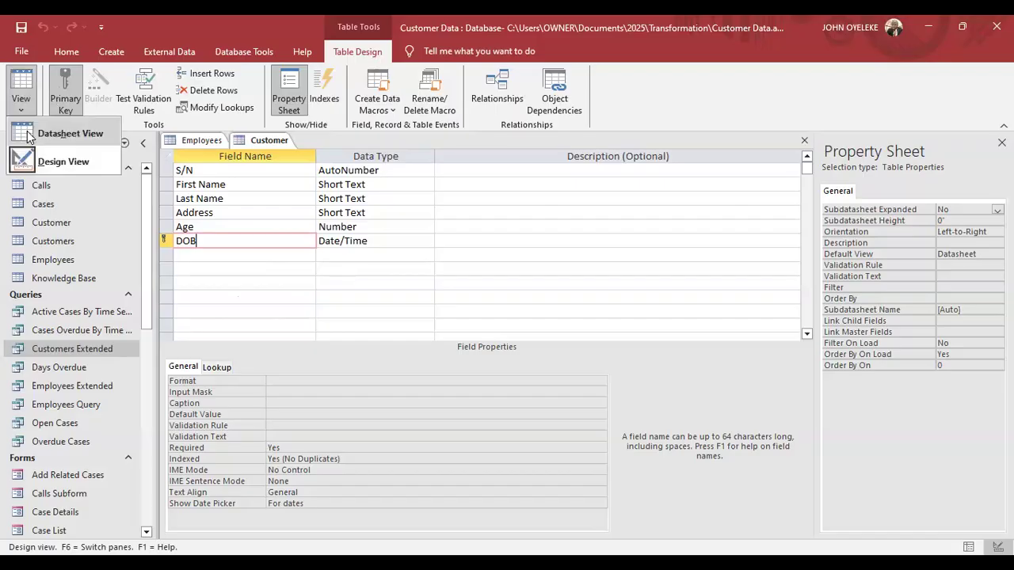
Show the four records in Datasheet View and open the Last Name filter options.
left_click(27, 134)
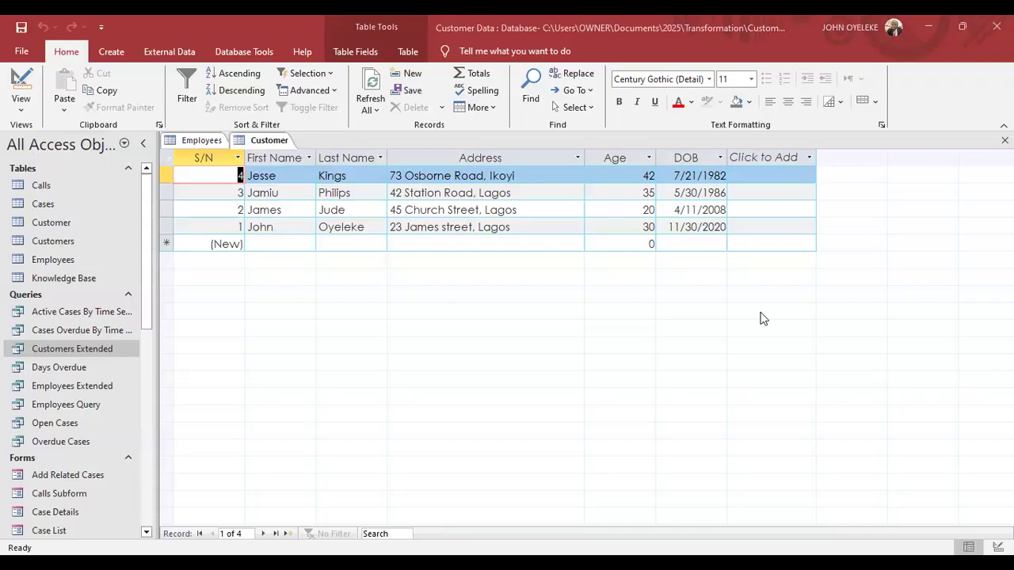
left_click(334, 230)
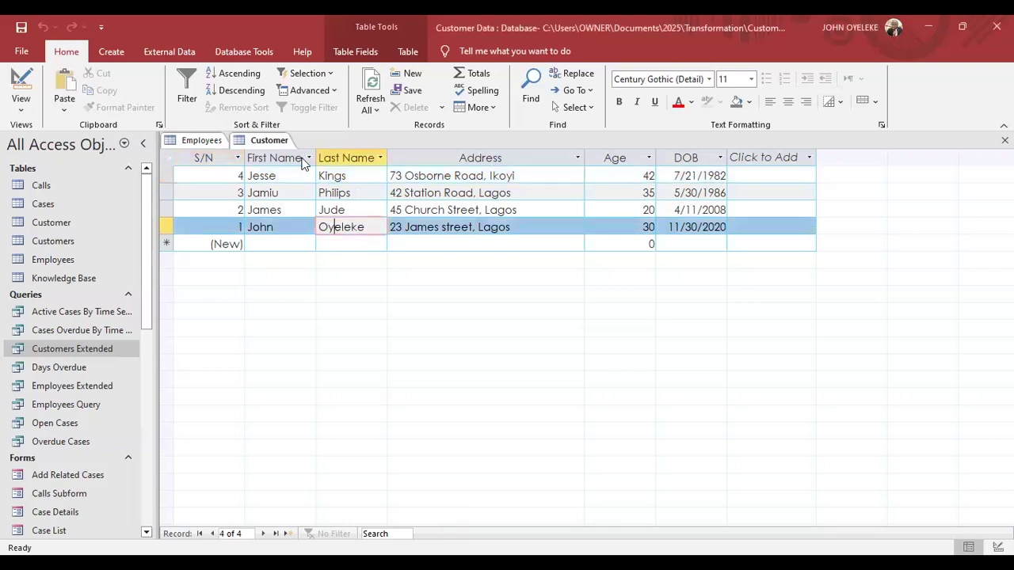
left_click(181, 88)
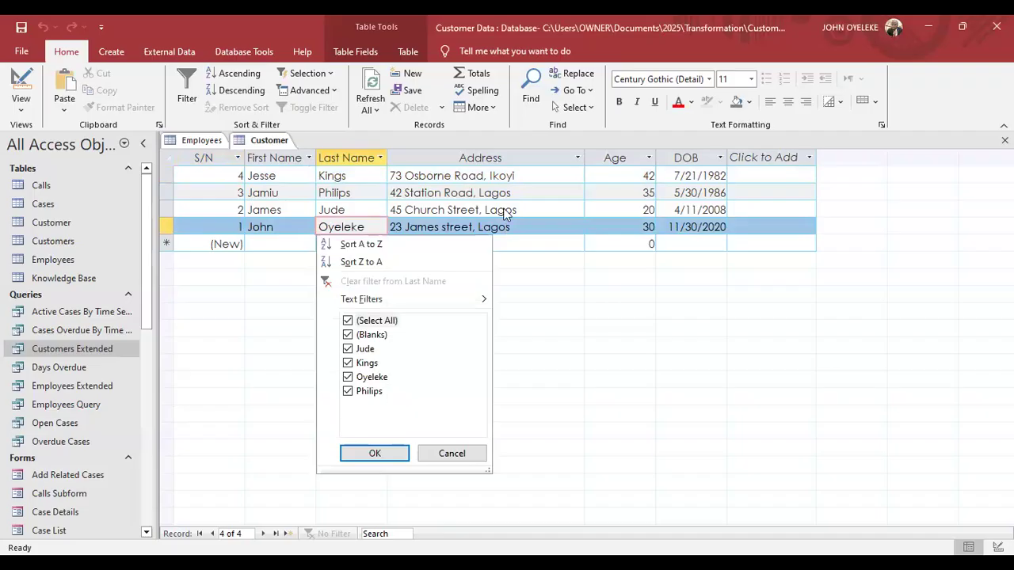
Sort customers by Age largest-first, then smallest-first, giving ages 20, 30, 35, 42.
key("Escape")
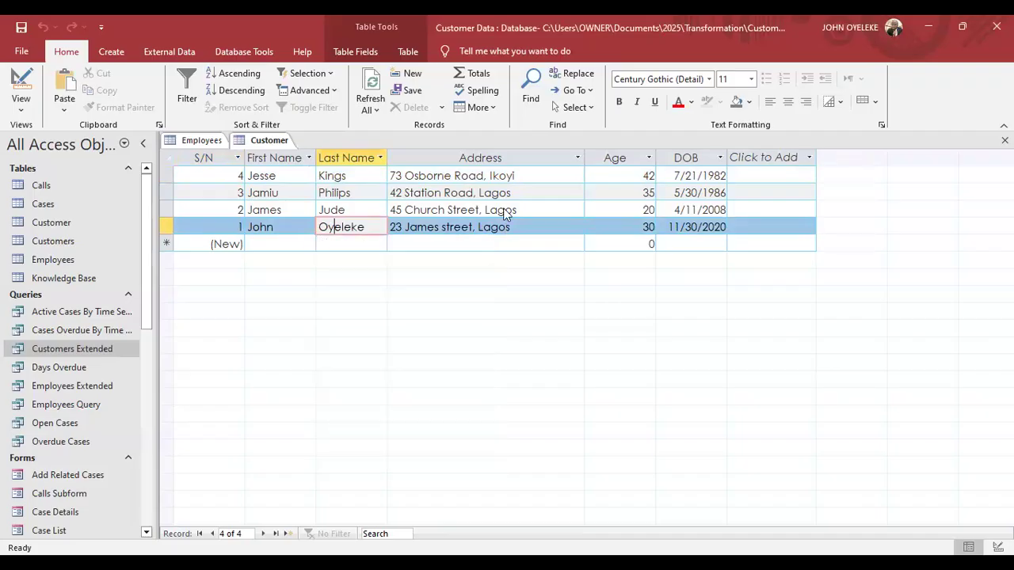
left_click(648, 158)
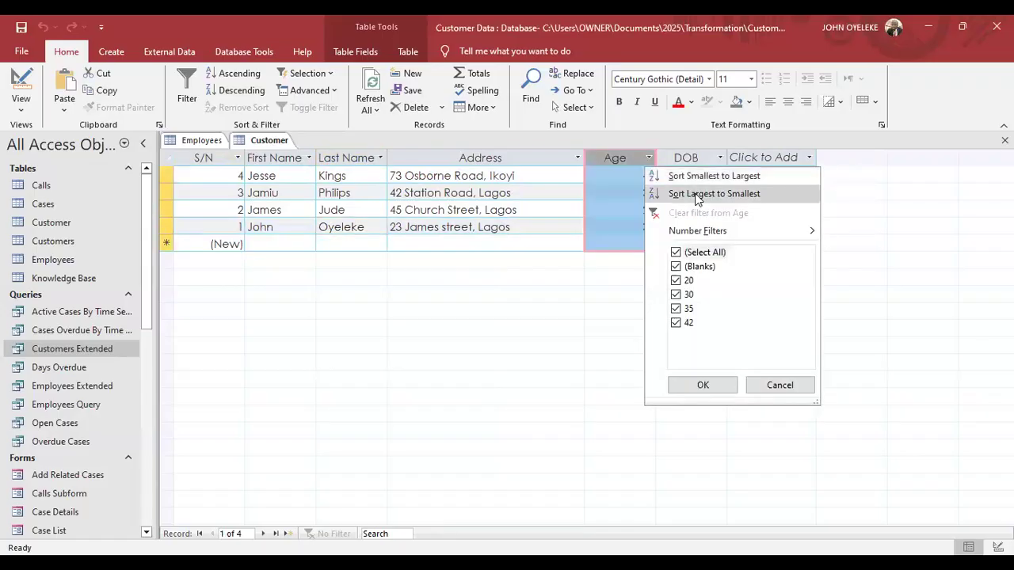
left_click(697, 195)
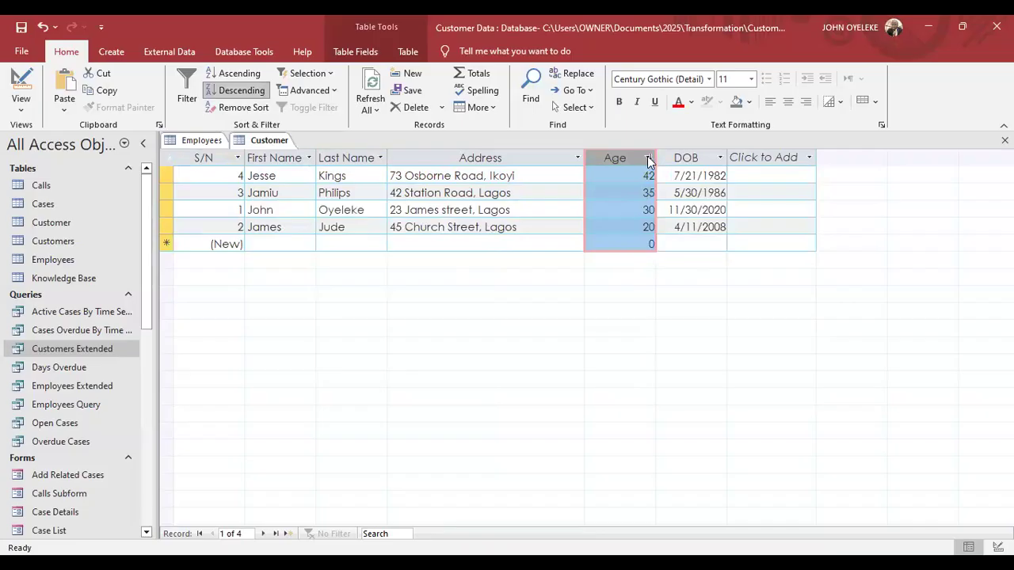
left_click(648, 157)
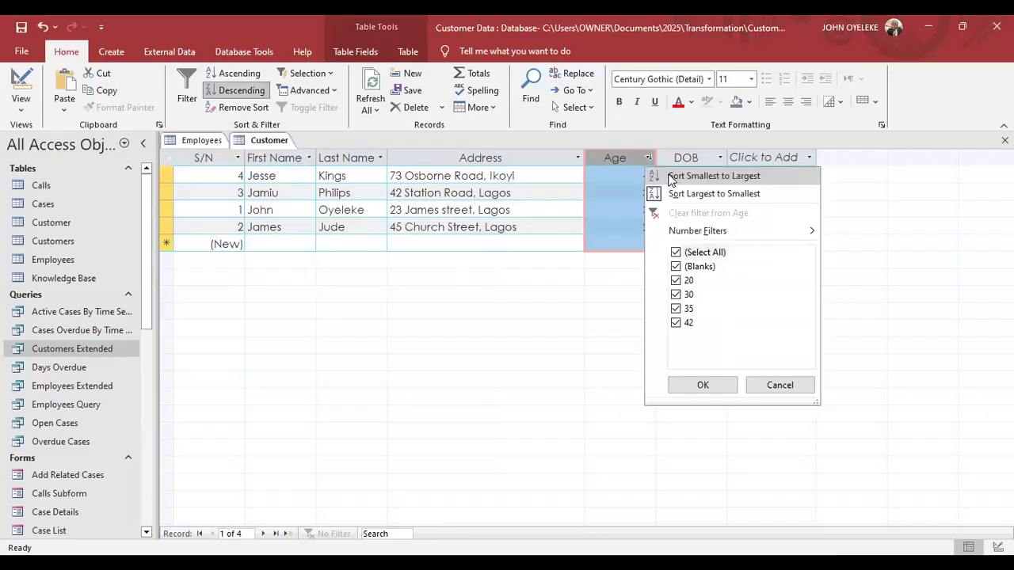
left_click(672, 176)
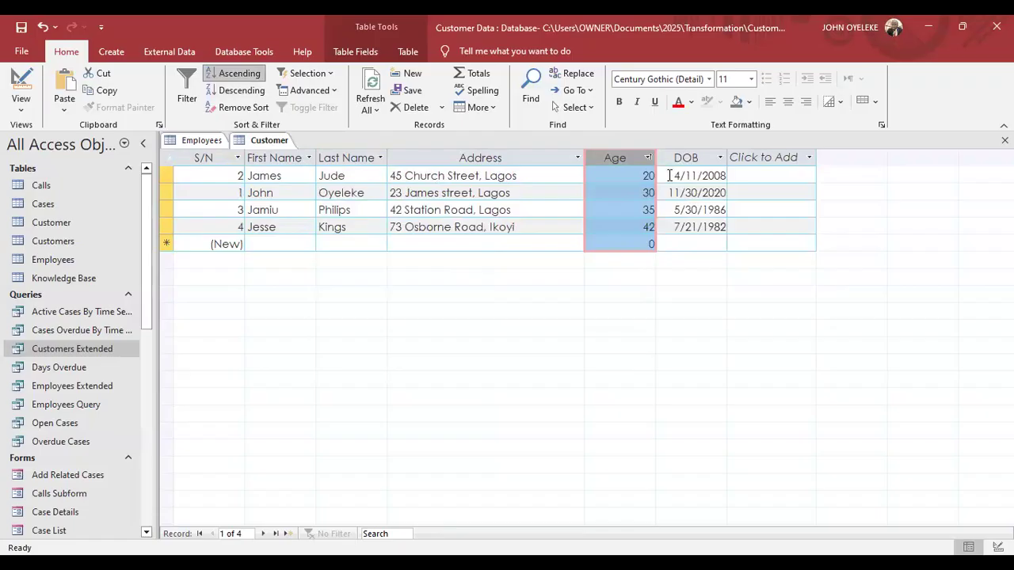
left_click(218, 176)
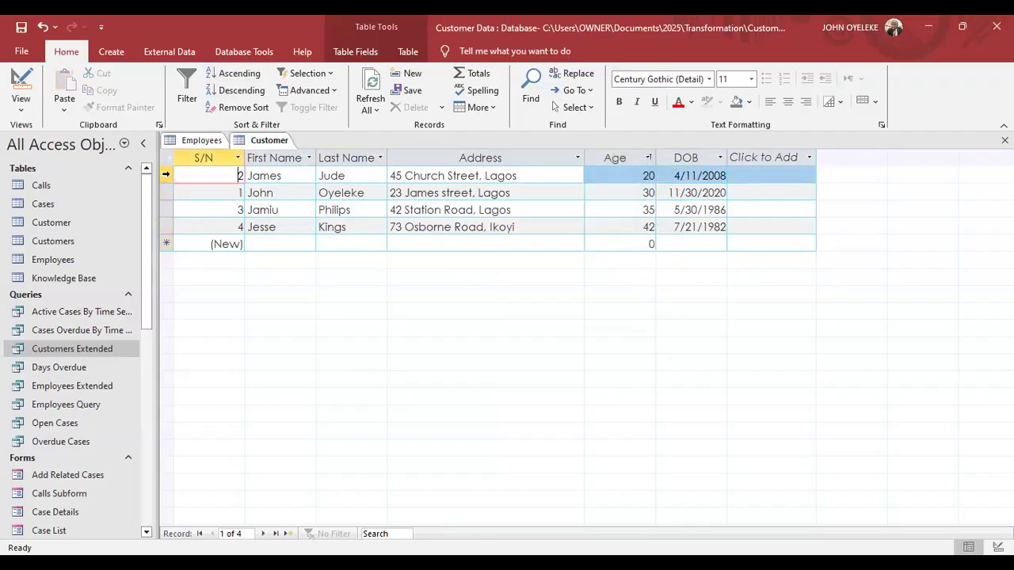
left_click(165, 174)
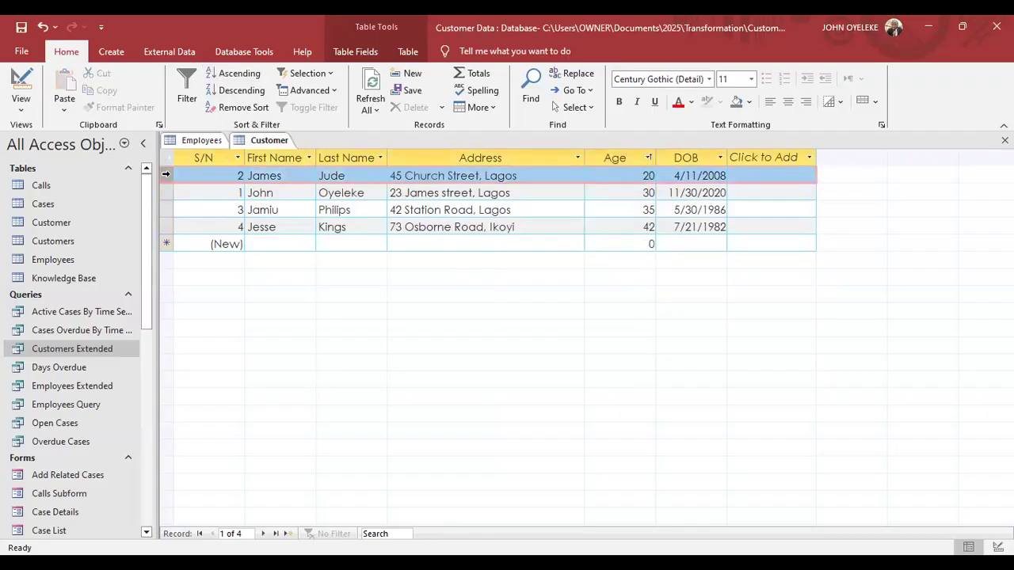
right_click(164, 174)
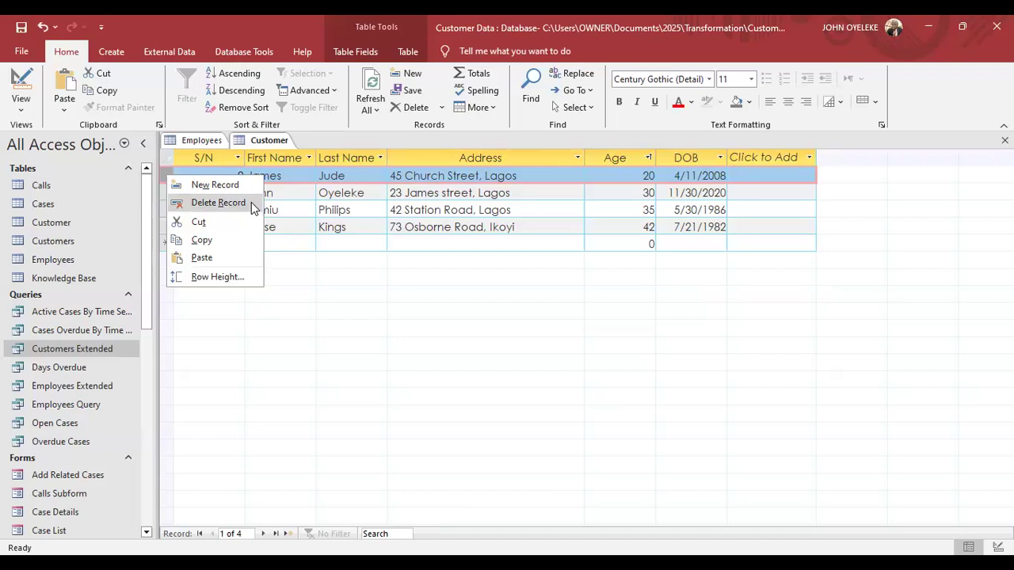
left_click(165, 193)
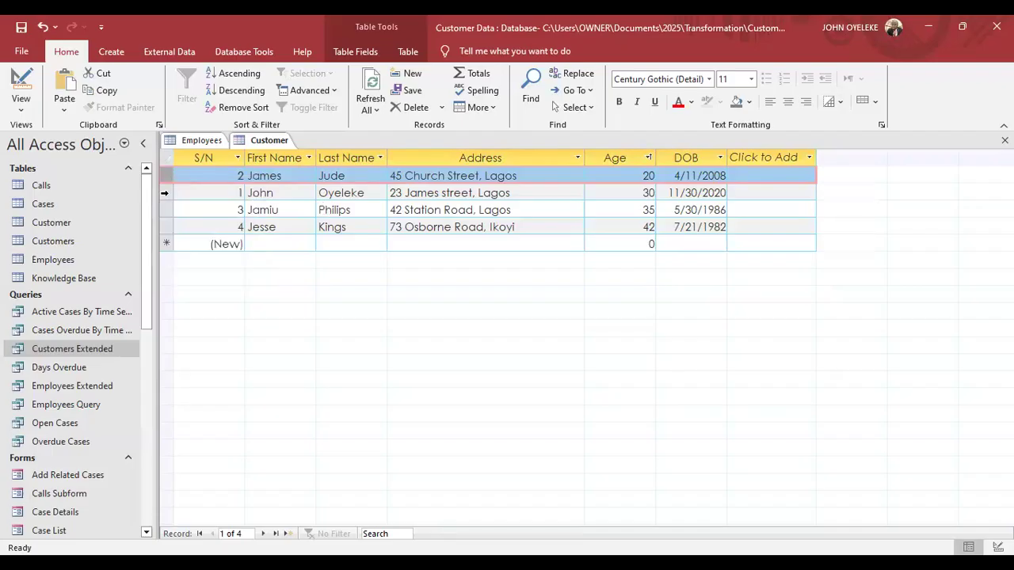
left_click(165, 193)
right_click(165, 195)
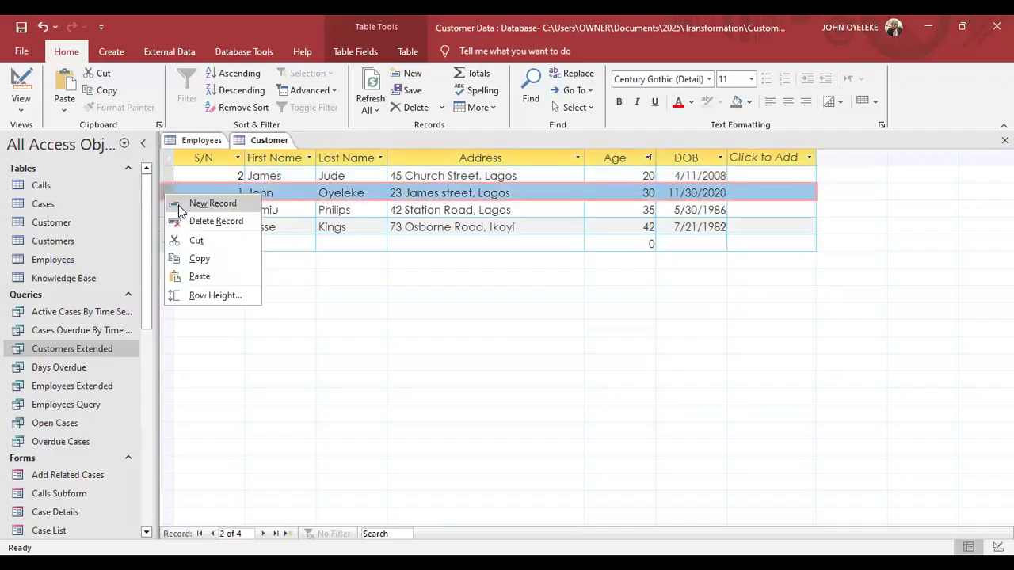
left_click(211, 204)
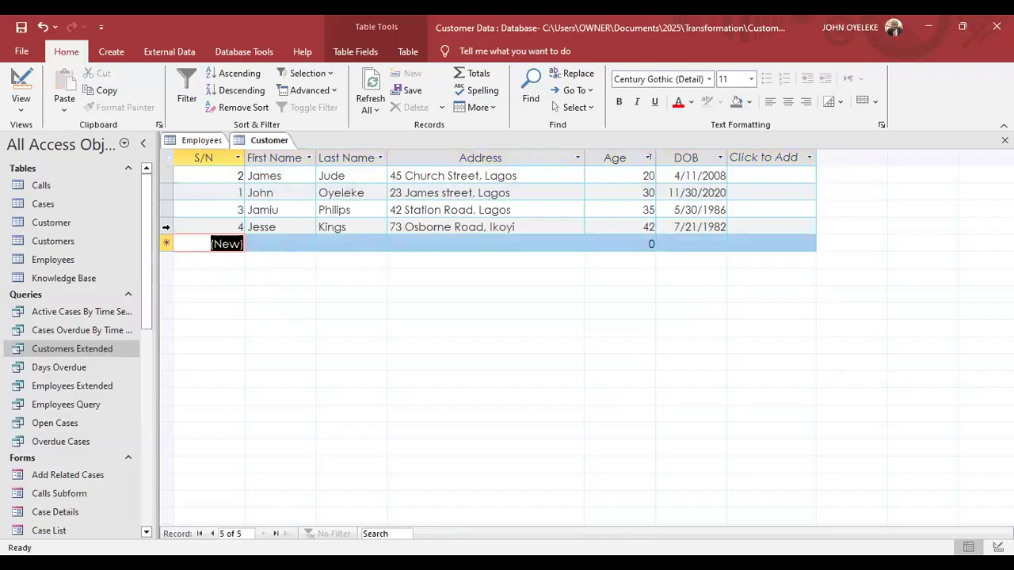
left_click(165, 227)
right_click(164, 228)
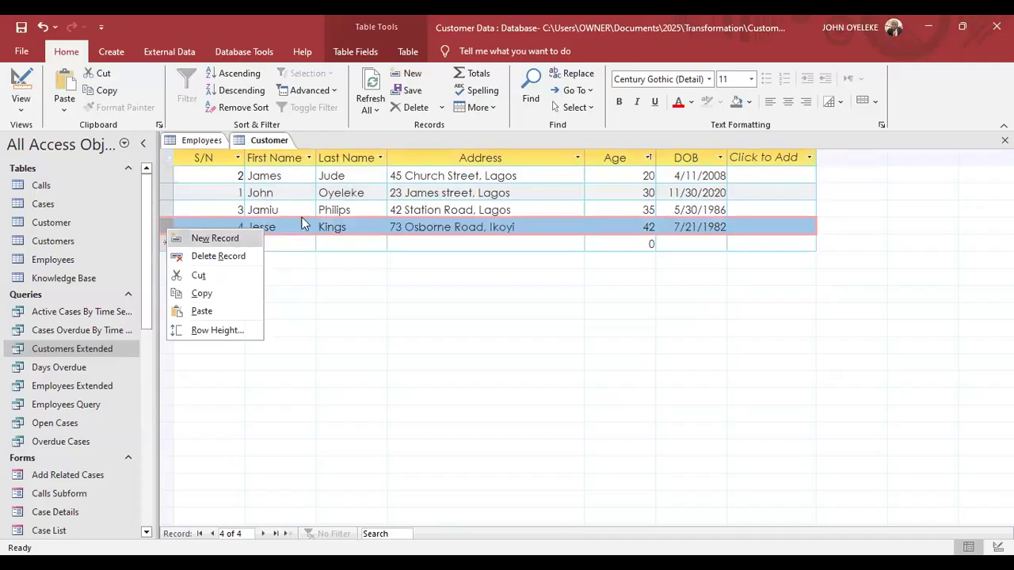
left_click(178, 51)
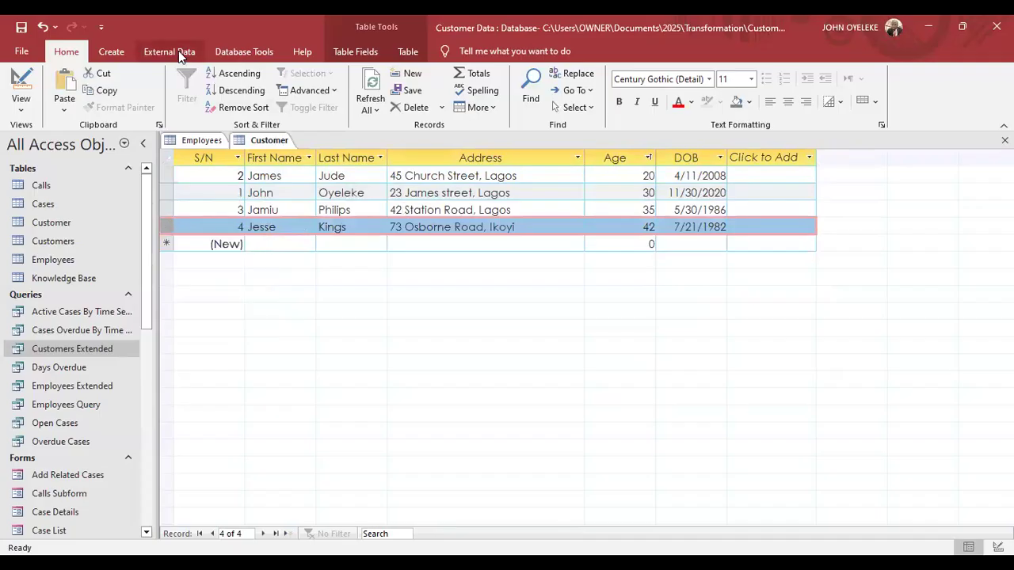
left_click(178, 51)
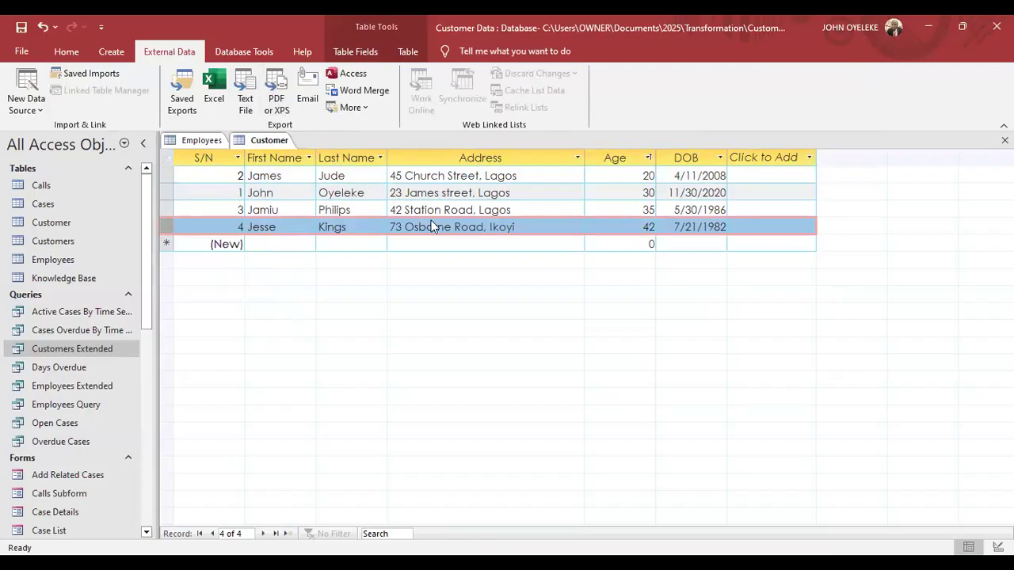
left_click(66, 52)
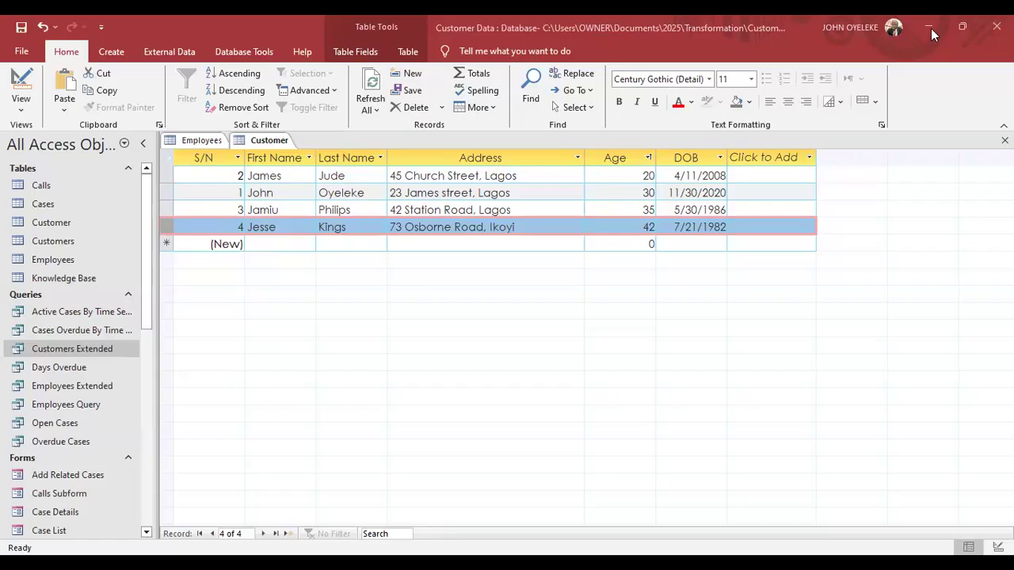
left_click(297, 190)
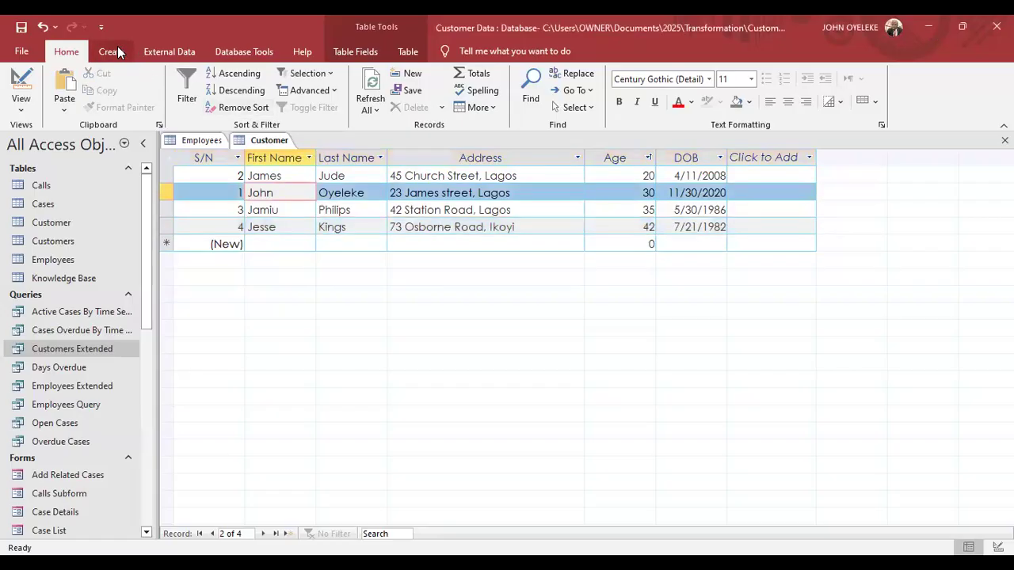
Build a form from the Customer table, saving the table and cancelling the printer wait.
left_click(112, 52)
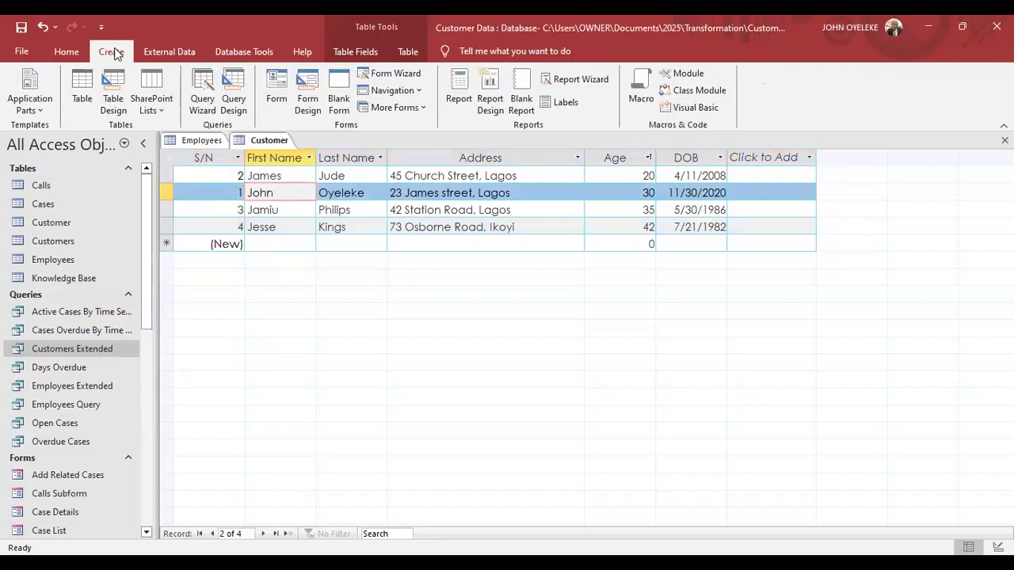
left_click(277, 105)
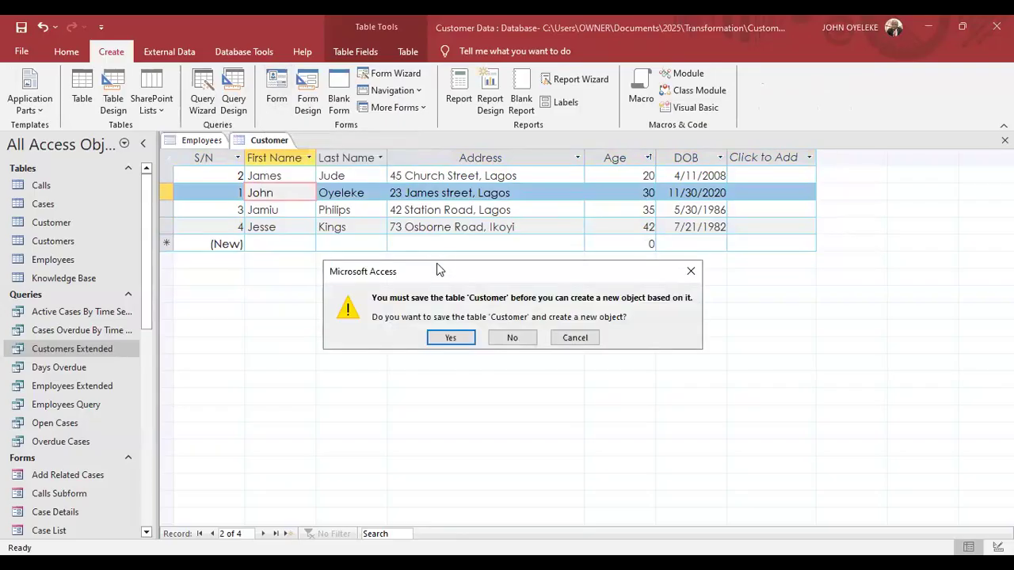
left_click_drag(436, 264, 340, 199)
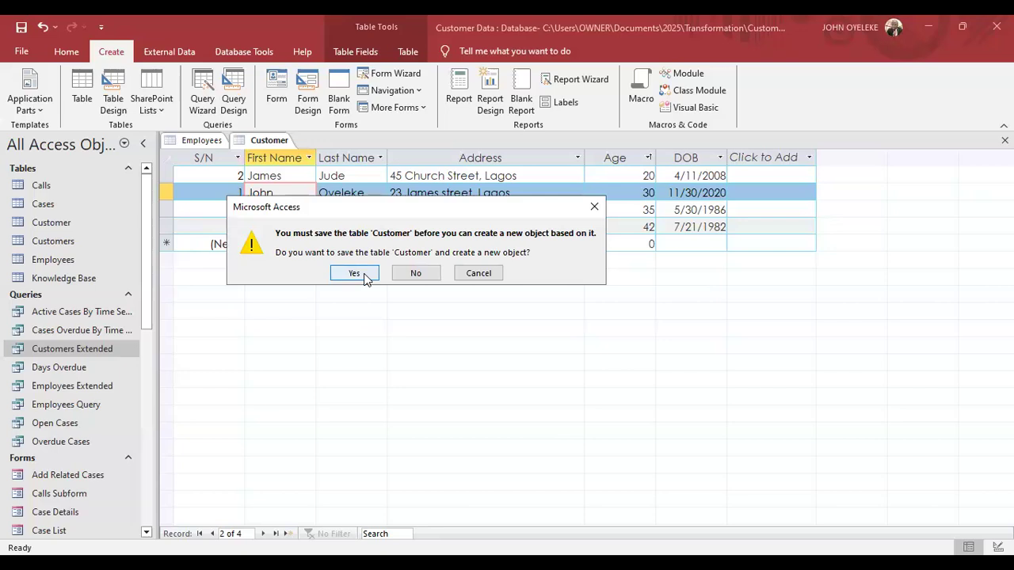
left_click(364, 274)
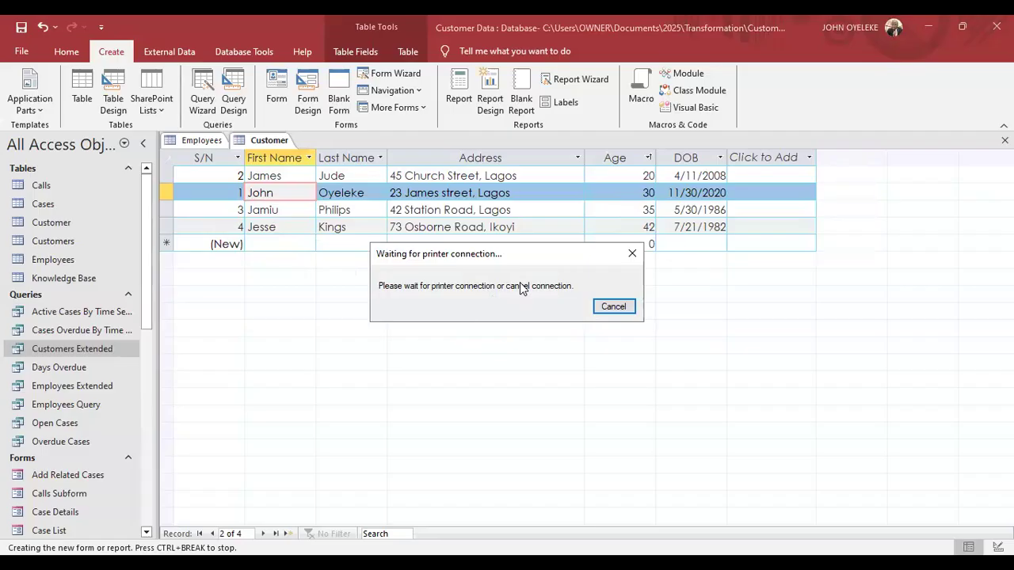
left_click(610, 307)
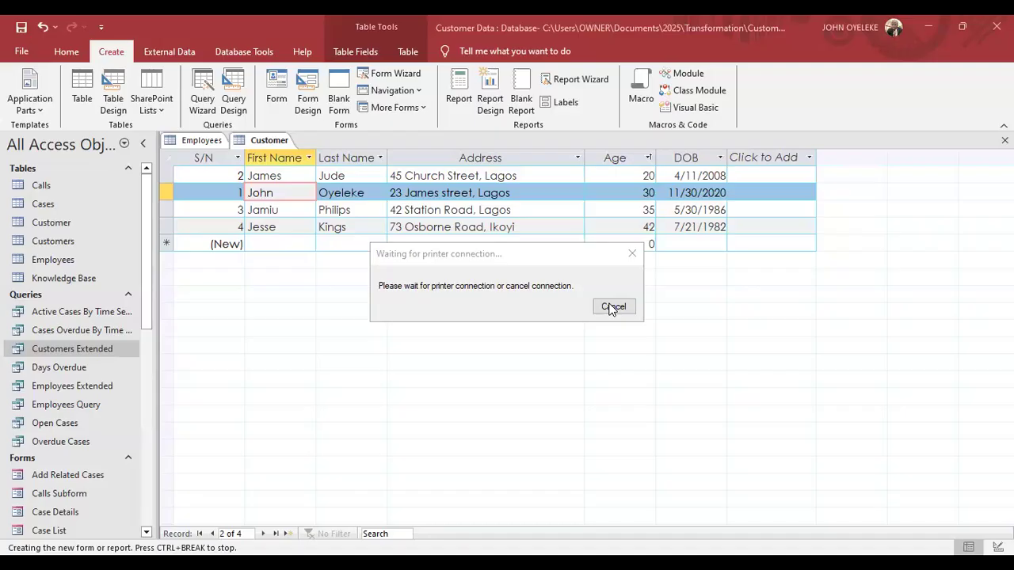
left_click(277, 83)
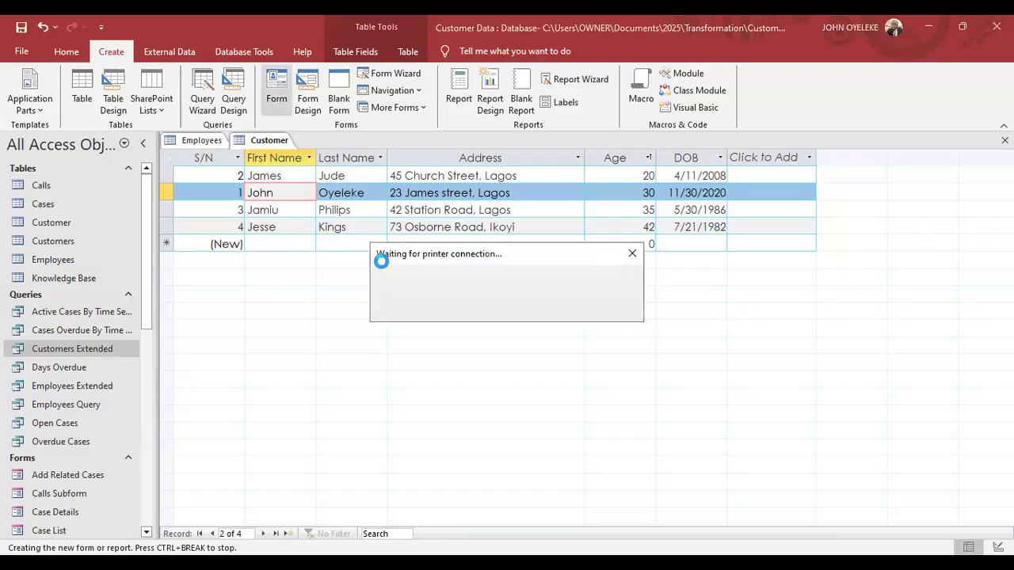
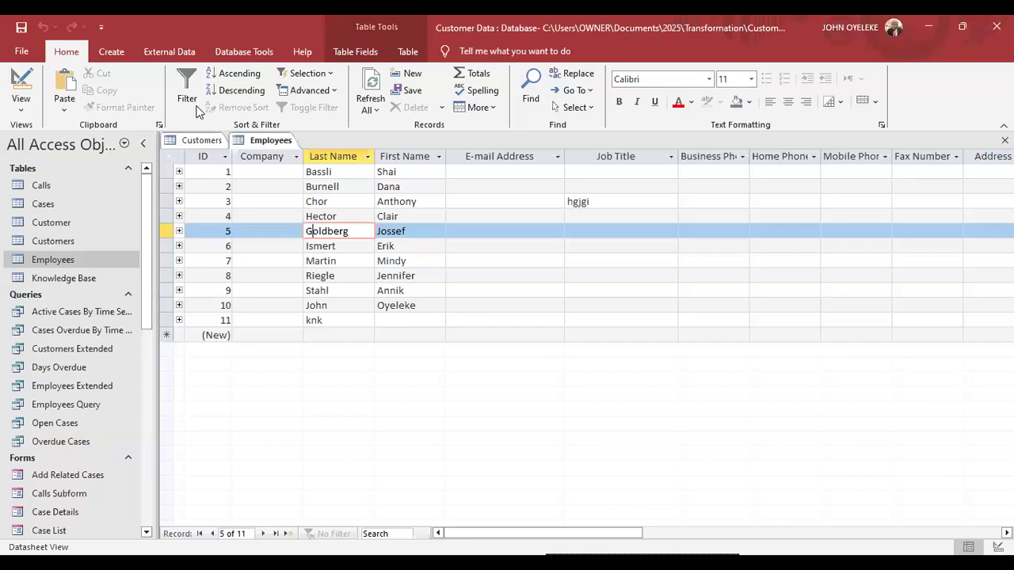
Generate a quick form from the Employees table, then open the Case Details form.
left_click(112, 53)
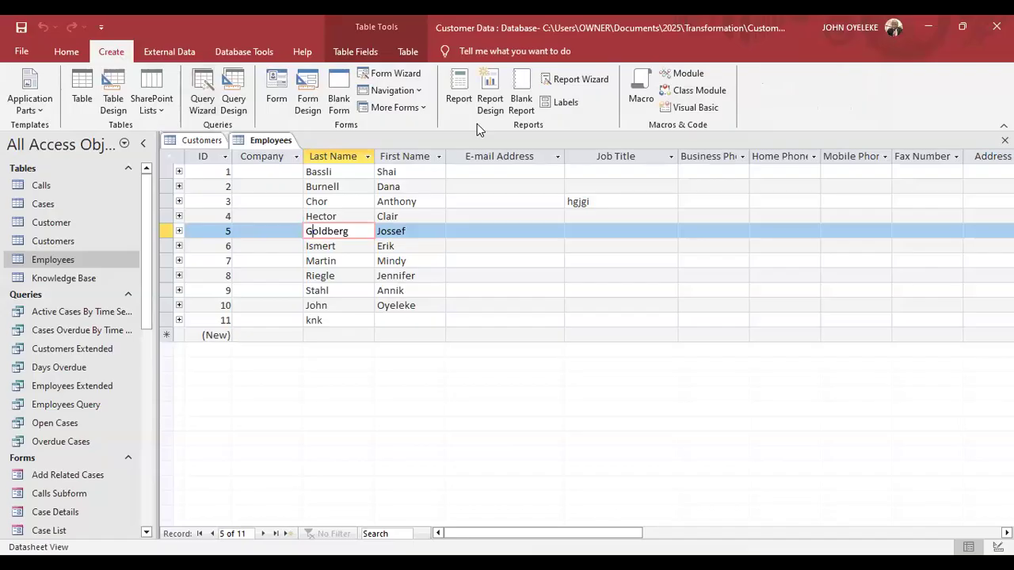
left_click(277, 91)
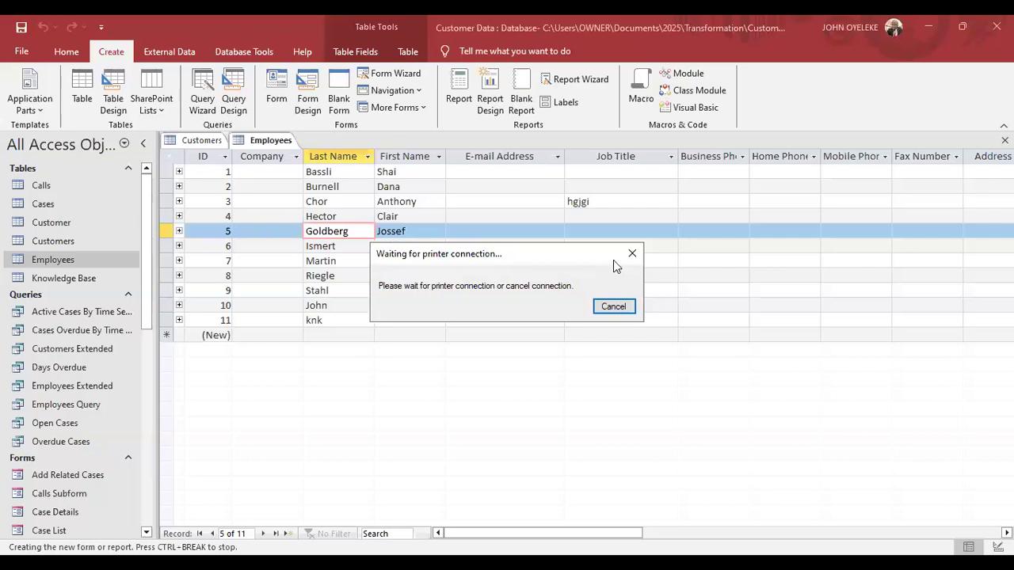
left_click(62, 512)
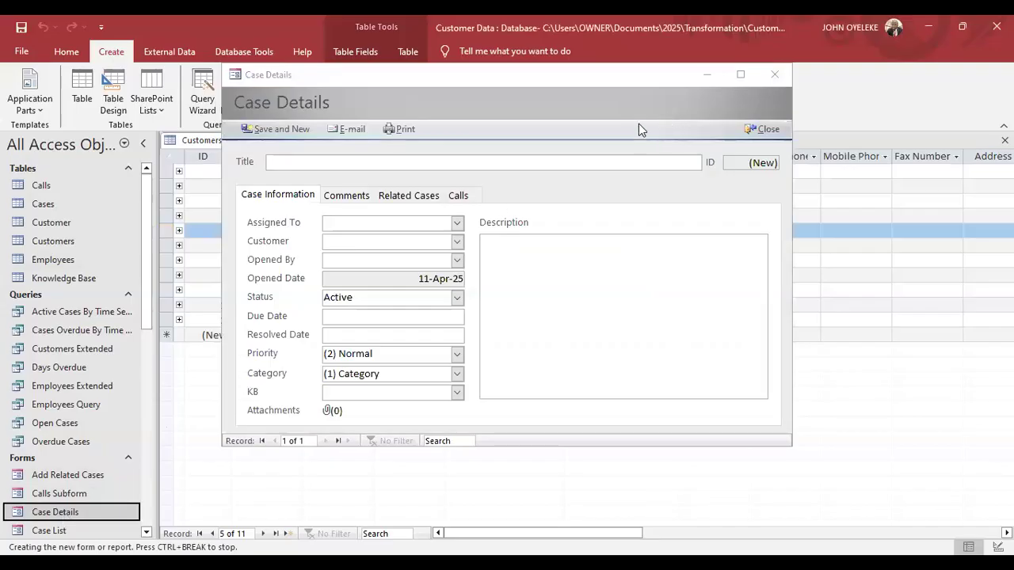
Maximize the Case Details form window.
left_click(742, 77)
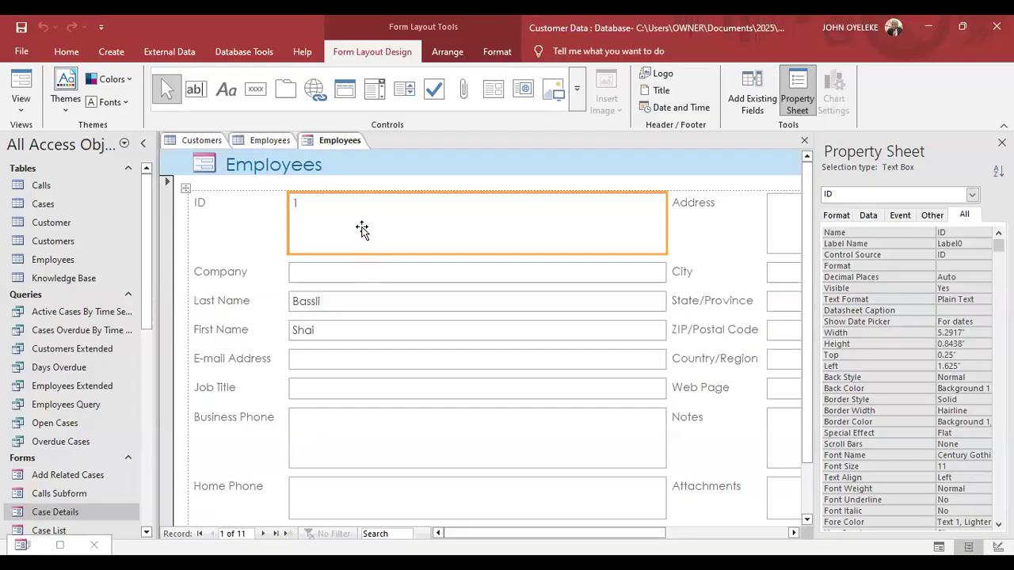
Select Last Name and step through every employee record to a blank one past the last.
left_click(339, 304)
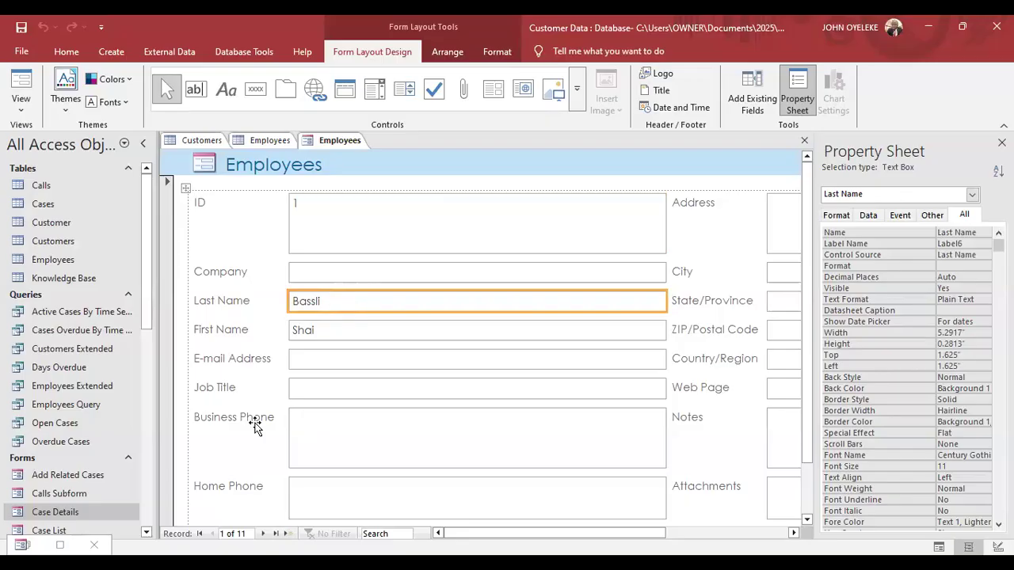
left_click(264, 534)
left_click(264, 534)
left_click(264, 535)
left_click(264, 535)
left_click(264, 535)
left_click(264, 535)
left_click(264, 535)
left_click(264, 535)
left_click(264, 535)
left_click(264, 535)
left_click(264, 535)
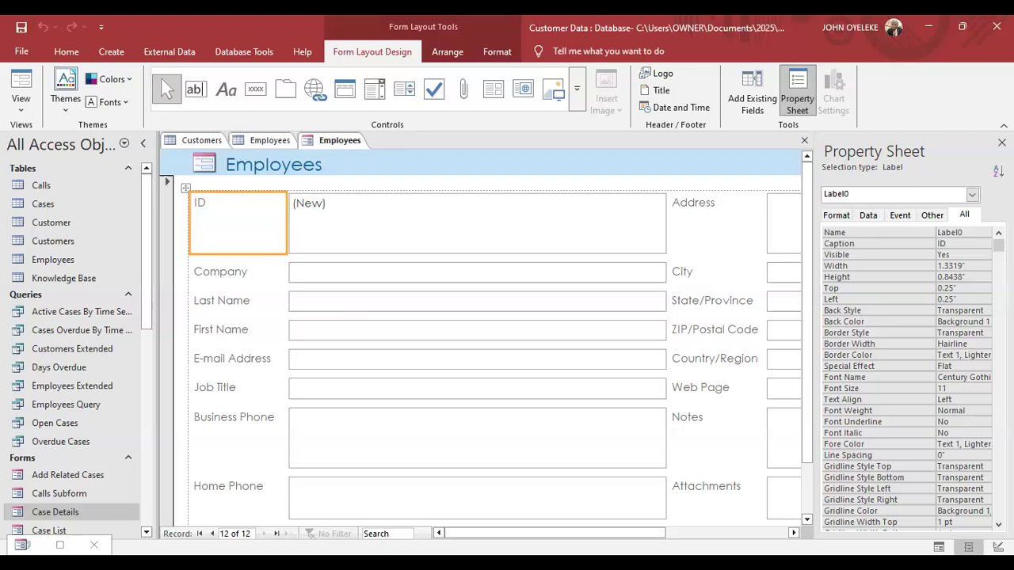
Return to record 11, then move to a new blank record and select its ID field.
left_click(212, 534)
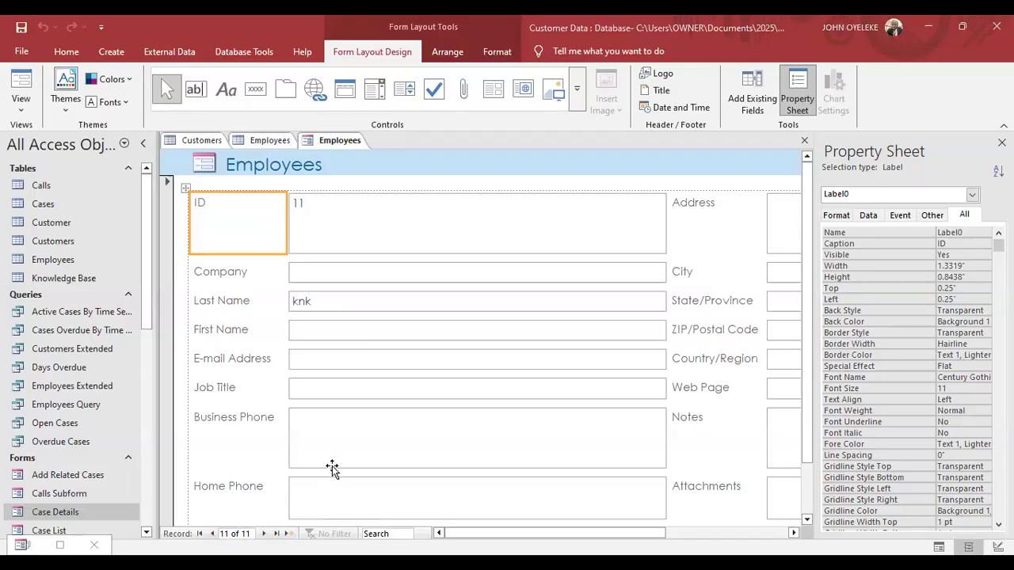
key("Tab")
left_click(287, 535)
left_click(364, 225)
left_click(364, 225)
left_click(352, 270)
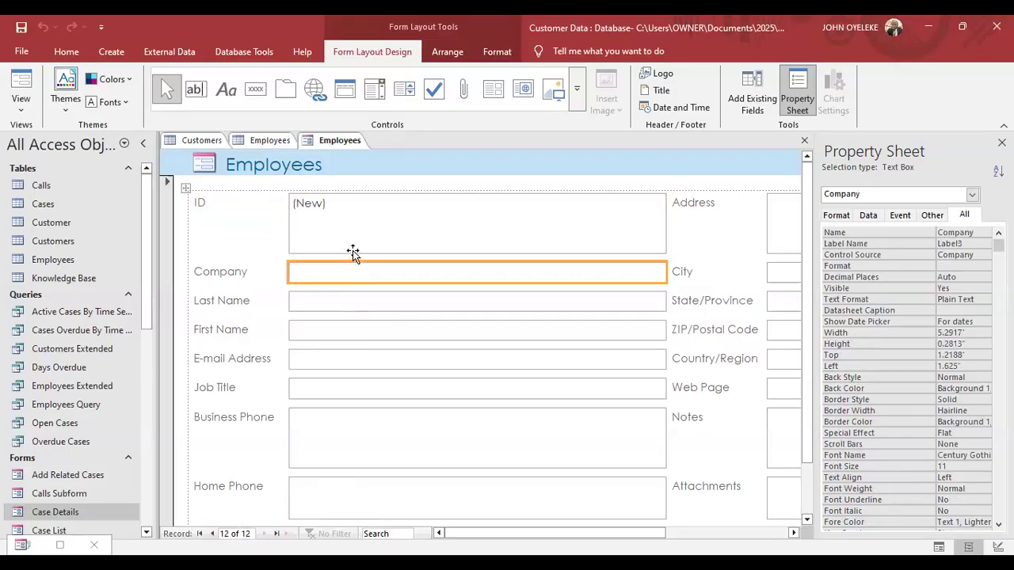
left_click(352, 225)
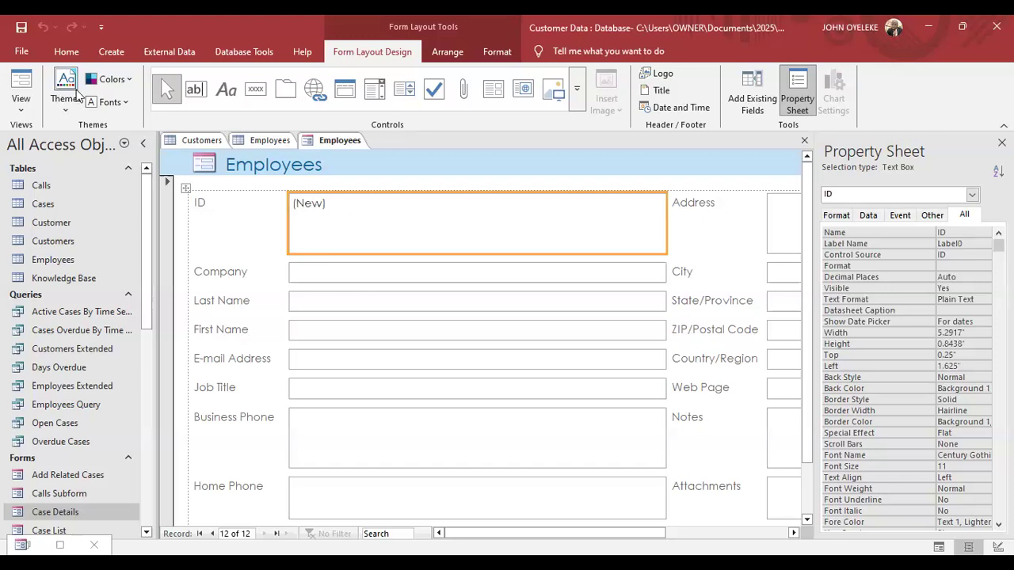
Switch the Employees form to Form View, back to Layout View, then Form View again.
left_click(22, 110)
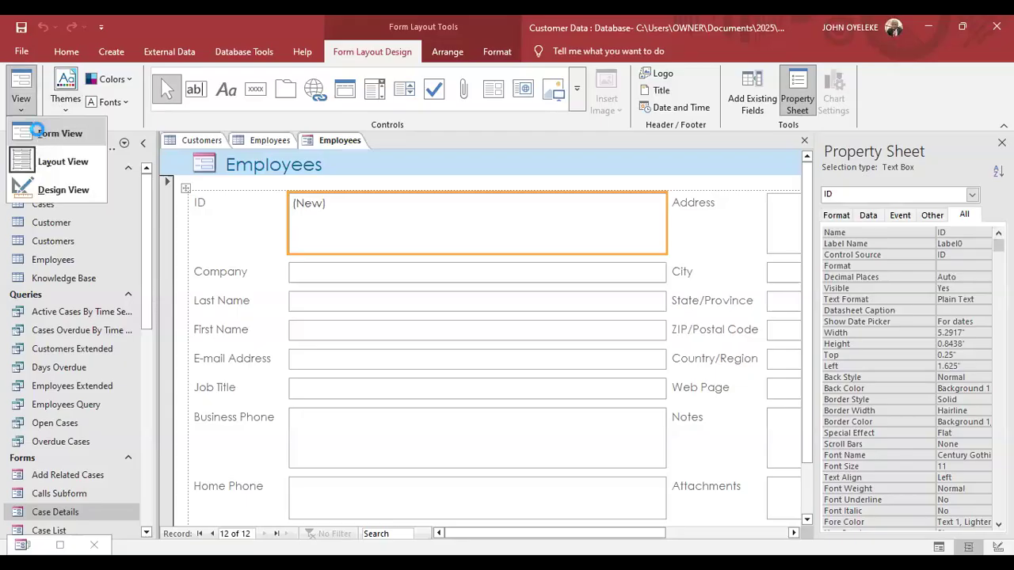
left_click(32, 136)
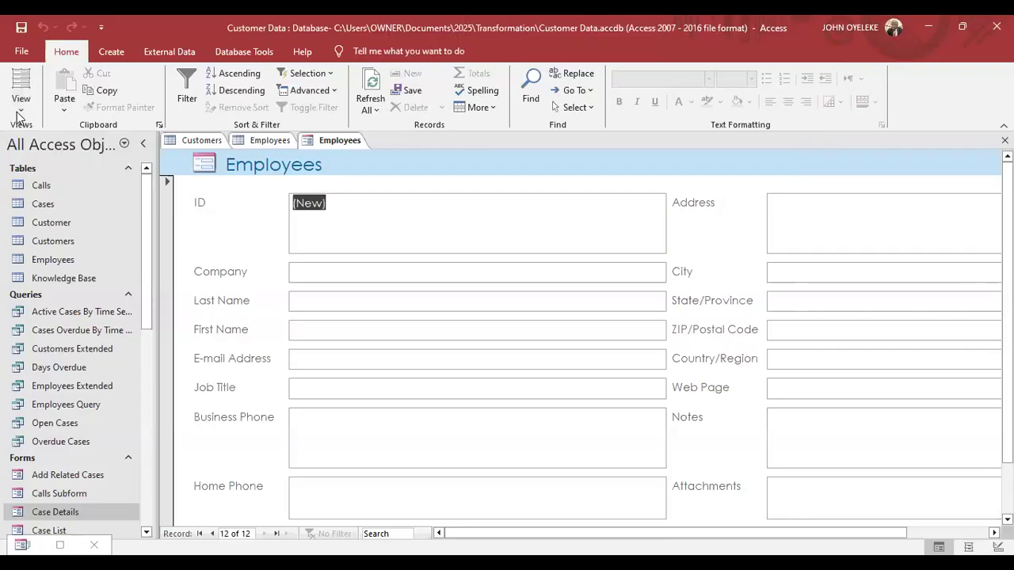
left_click(21, 104)
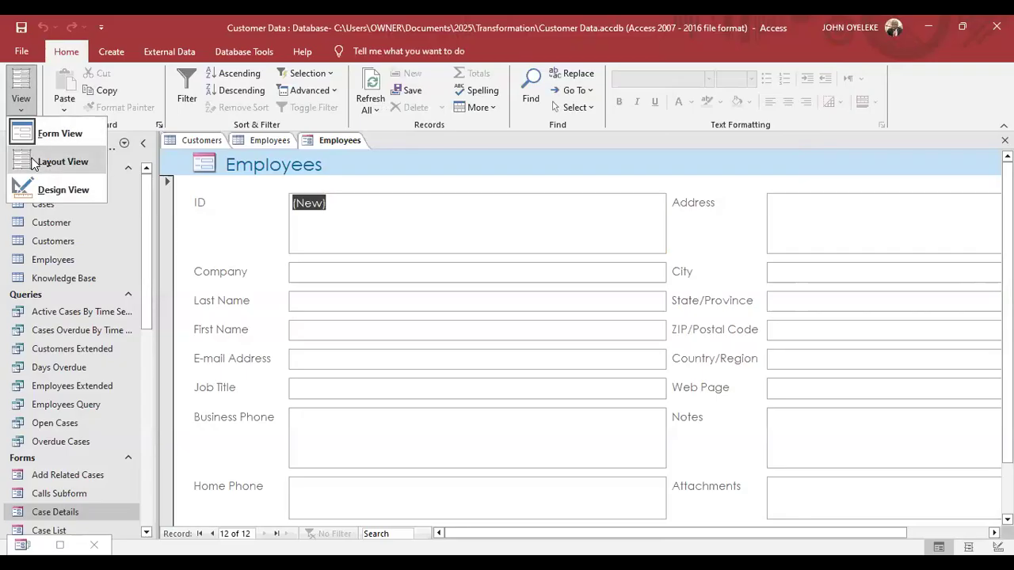
left_click(31, 162)
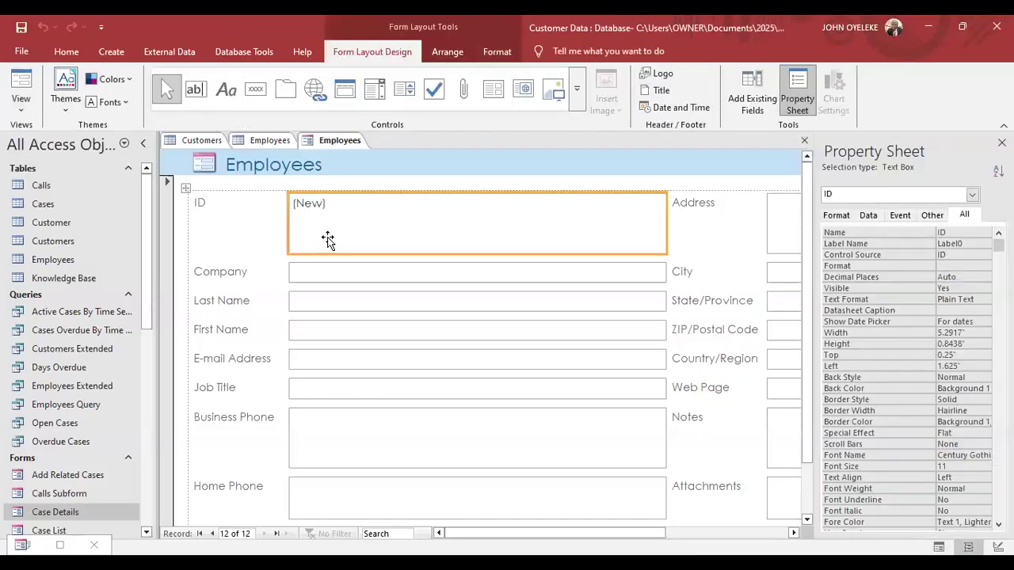
left_click(349, 296)
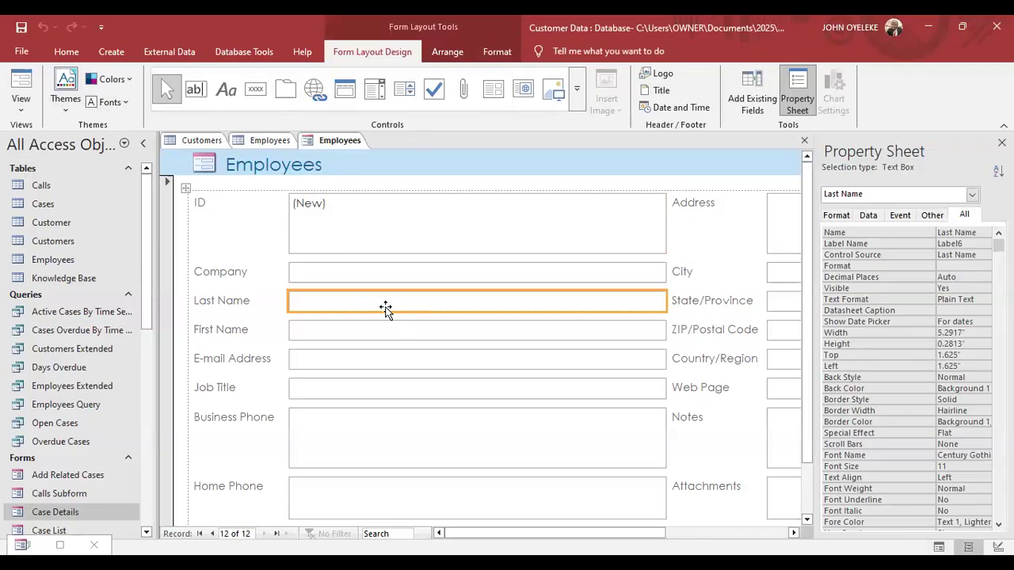
left_click(18, 115)
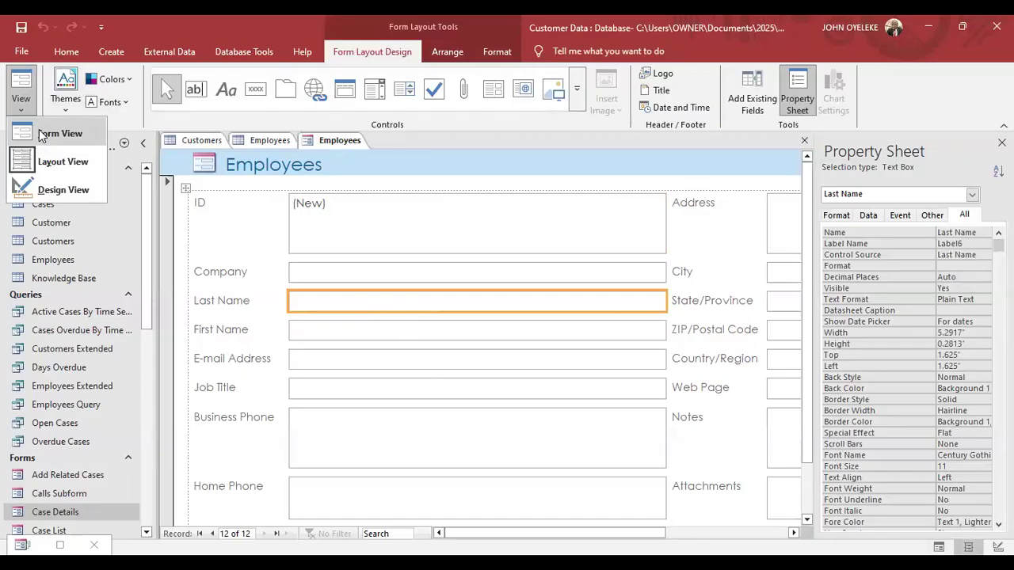
left_click(42, 137)
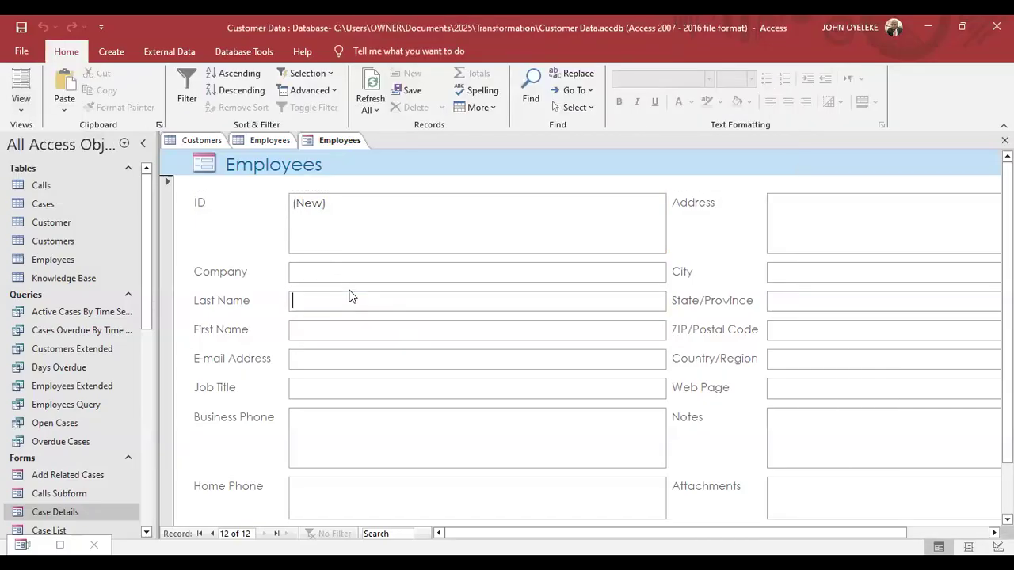
Add a Transformation College employee with name, e-mail, job title CTO and business phone, then save.
left_click(330, 272)
type("Transfo")
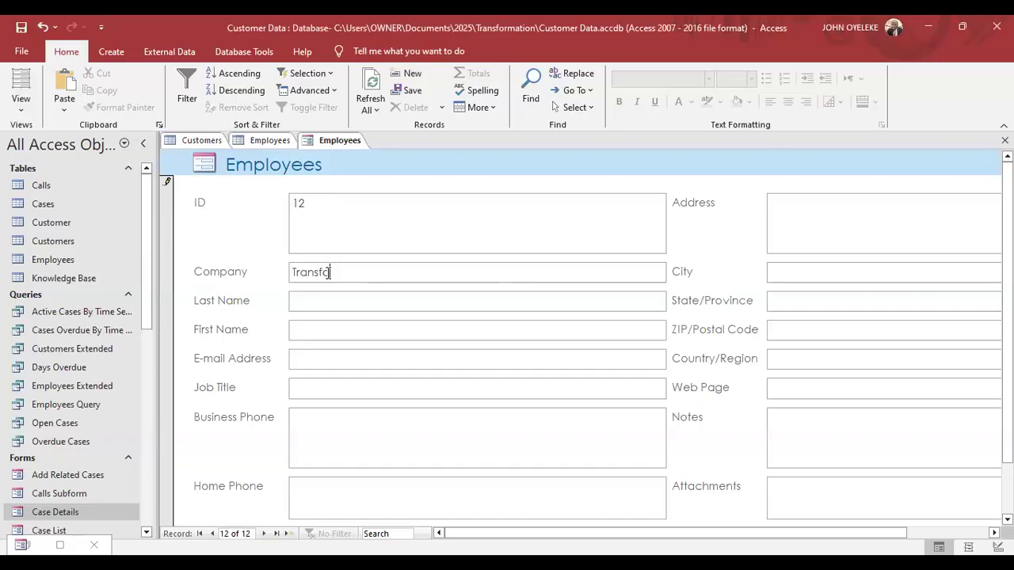
type("rmation College")
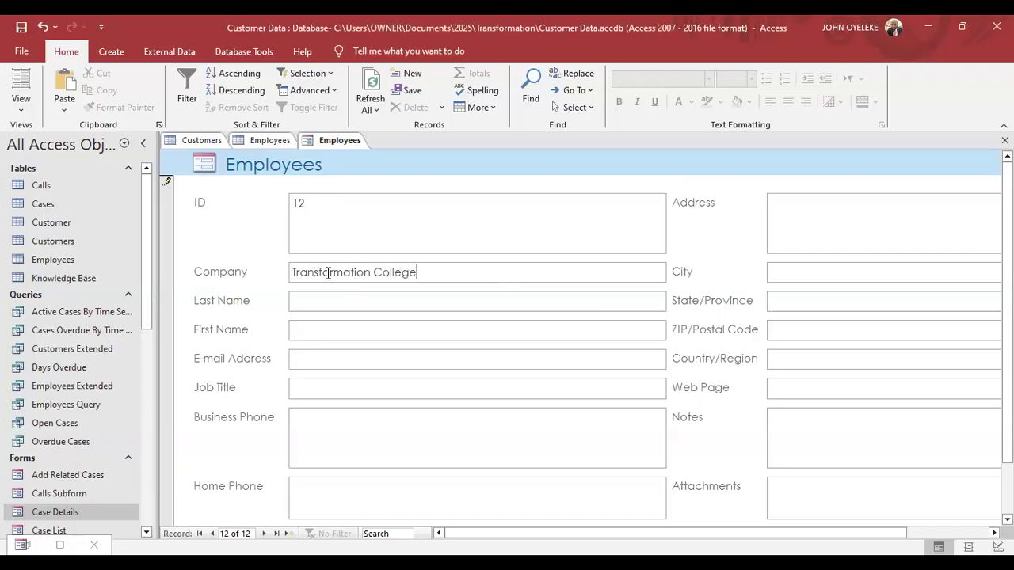
left_click(331, 297)
left_click(333, 331)
left_click(337, 357)
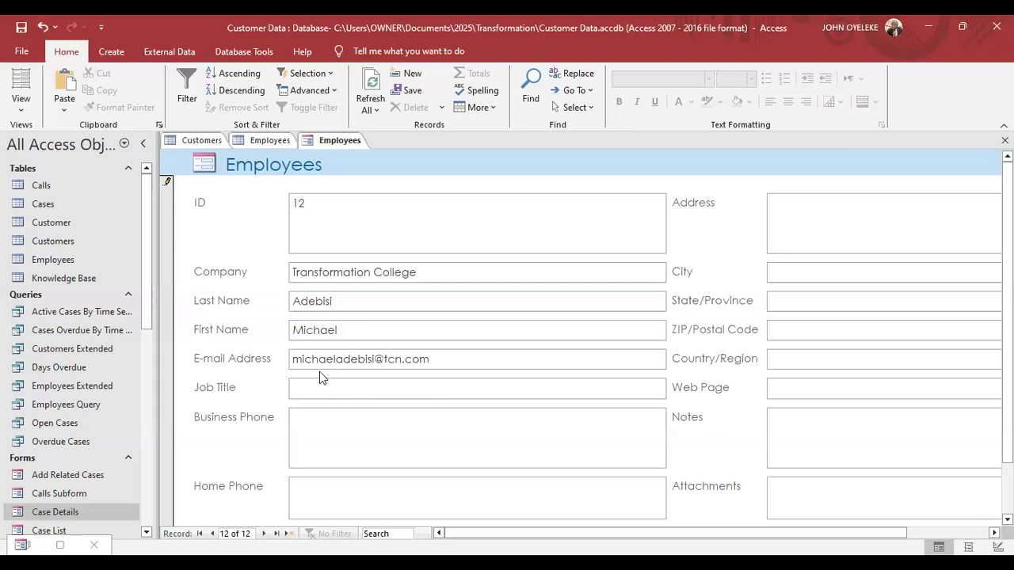
left_click(320, 388)
type("CTO")
left_click(339, 422)
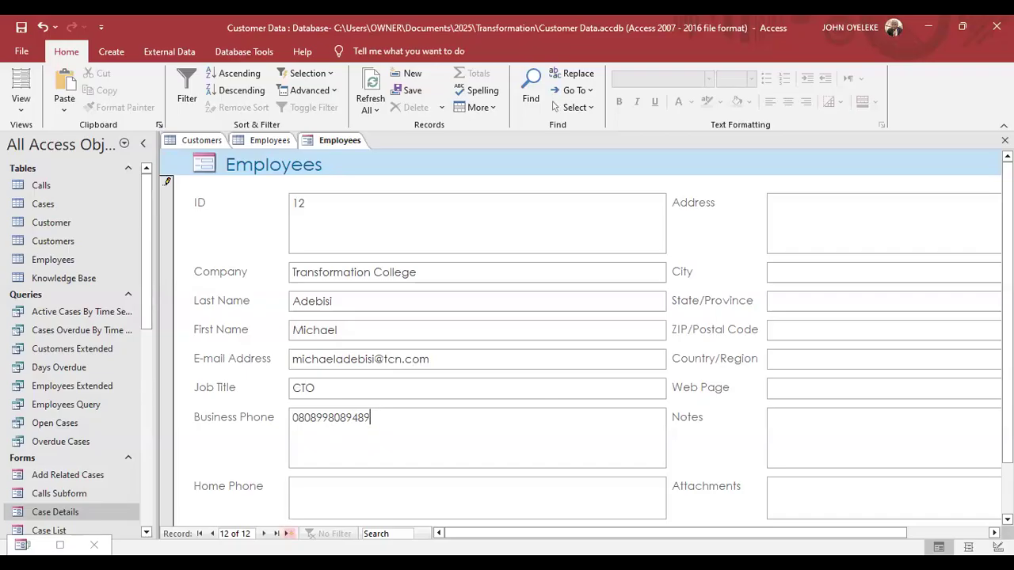
left_click(288, 534)
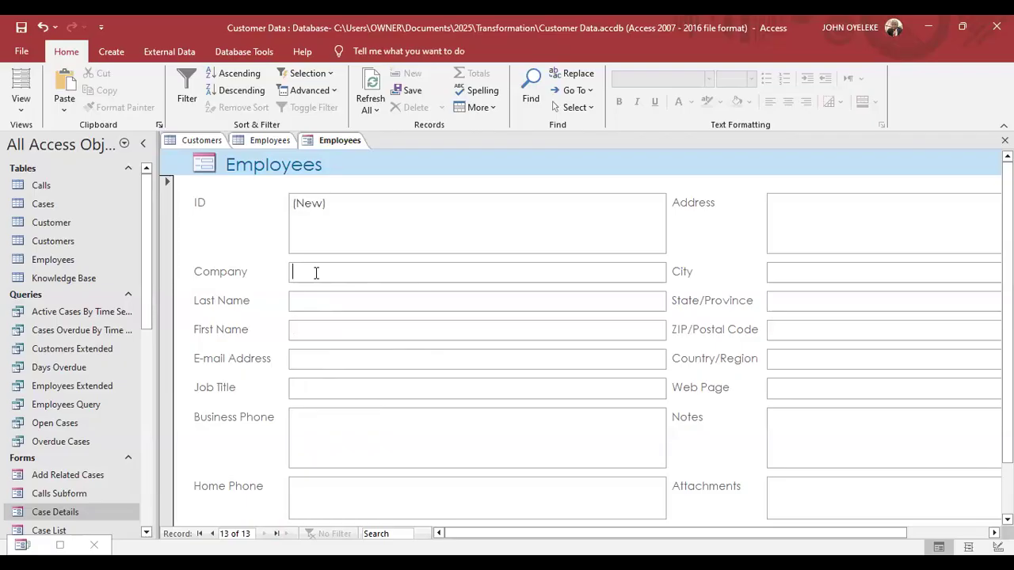
Fill the next record: company 'tranformation Bank', names, e-mail, job title CFO and business phone.
type("tranf")
type("ormation Ban")
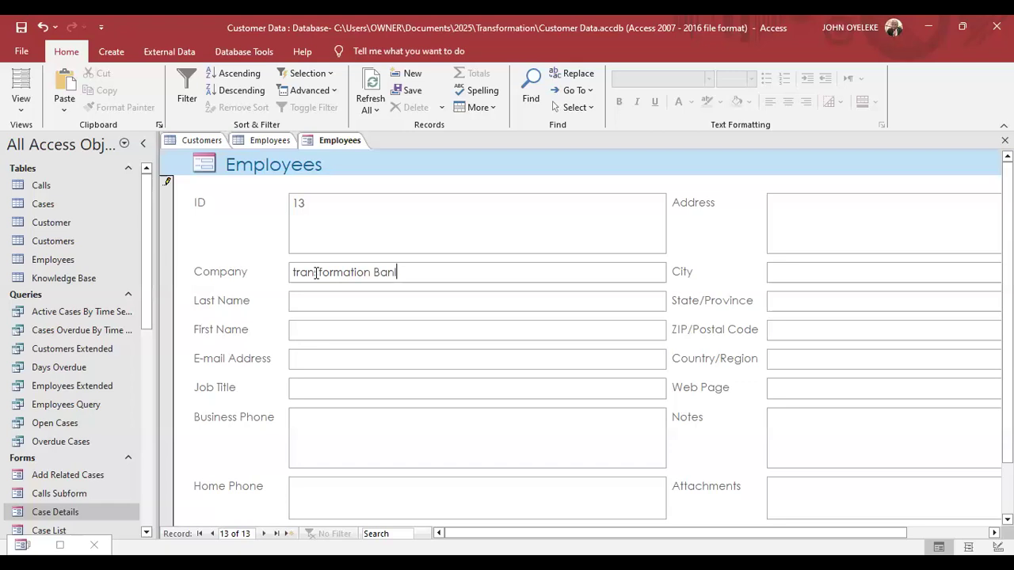
type("k")
left_click(325, 303)
left_click(328, 333)
type("B")
key("BackSpace")
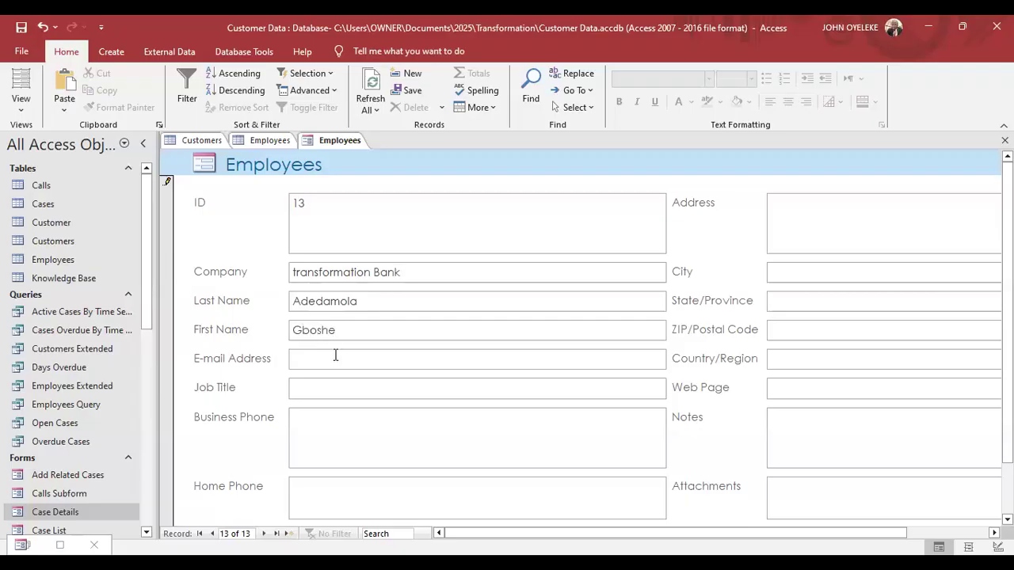
left_click(335, 355)
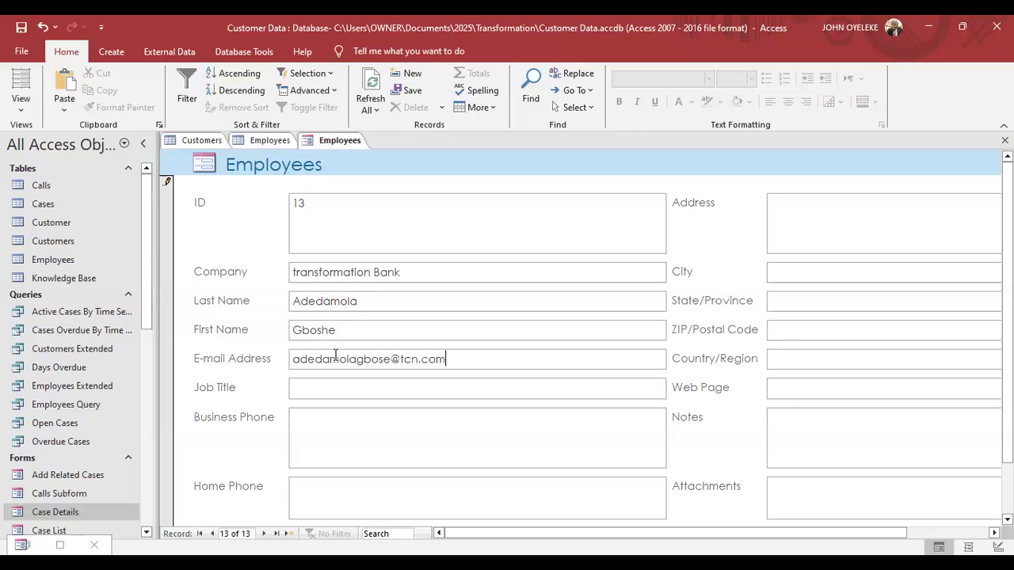
left_click(337, 383)
type("CFO")
left_click(326, 422)
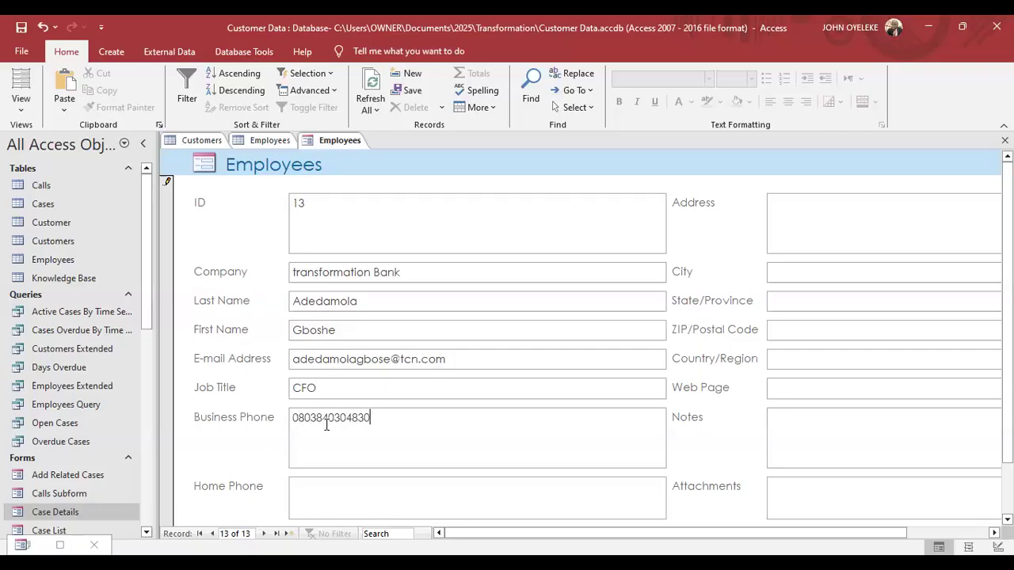
Switch to the Employees table datasheet.
left_click(257, 145)
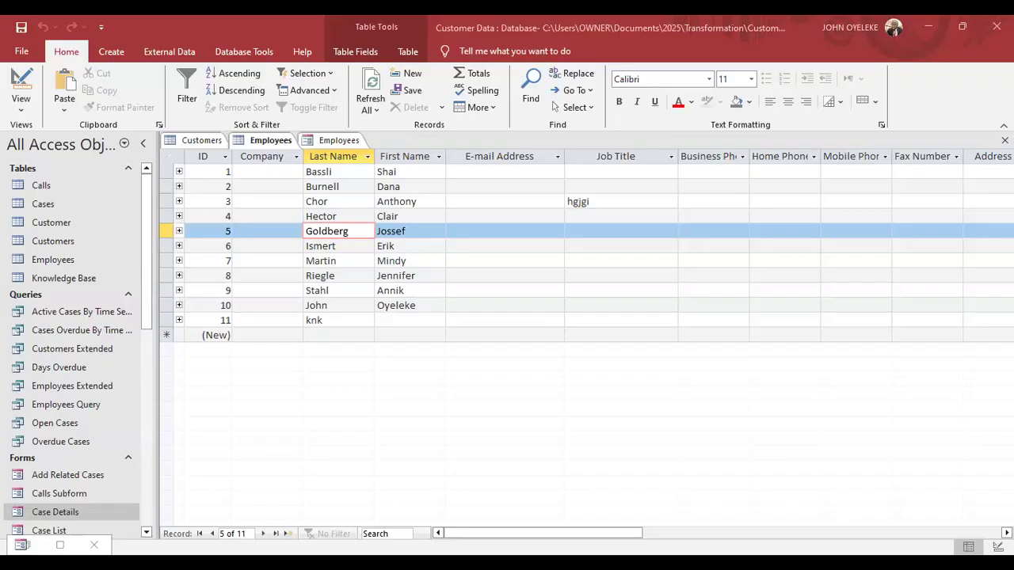
Refresh All twice so the new employee shows as row 12, then select cells in rows 10 and 11.
left_click(378, 110)
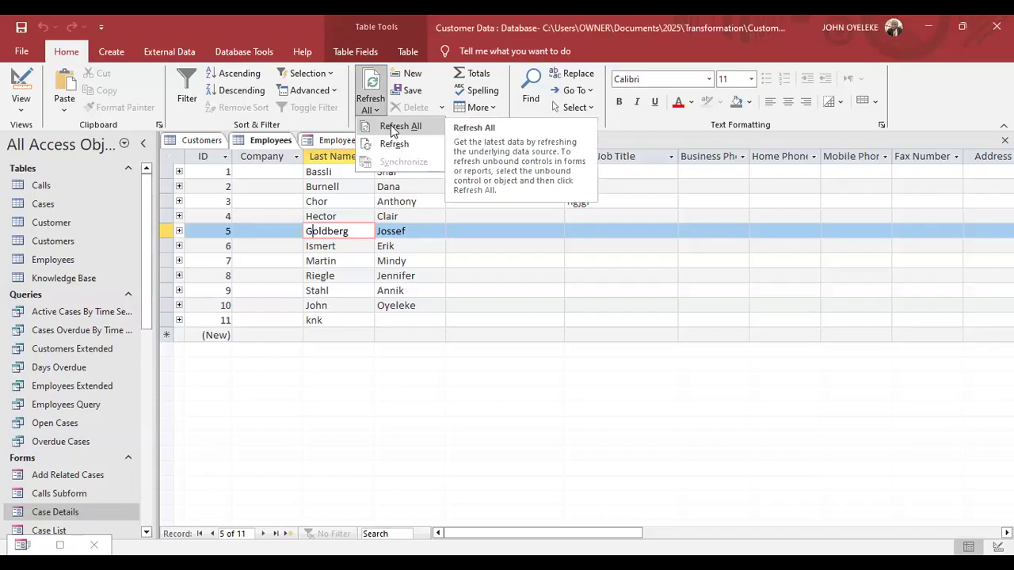
left_click(393, 126)
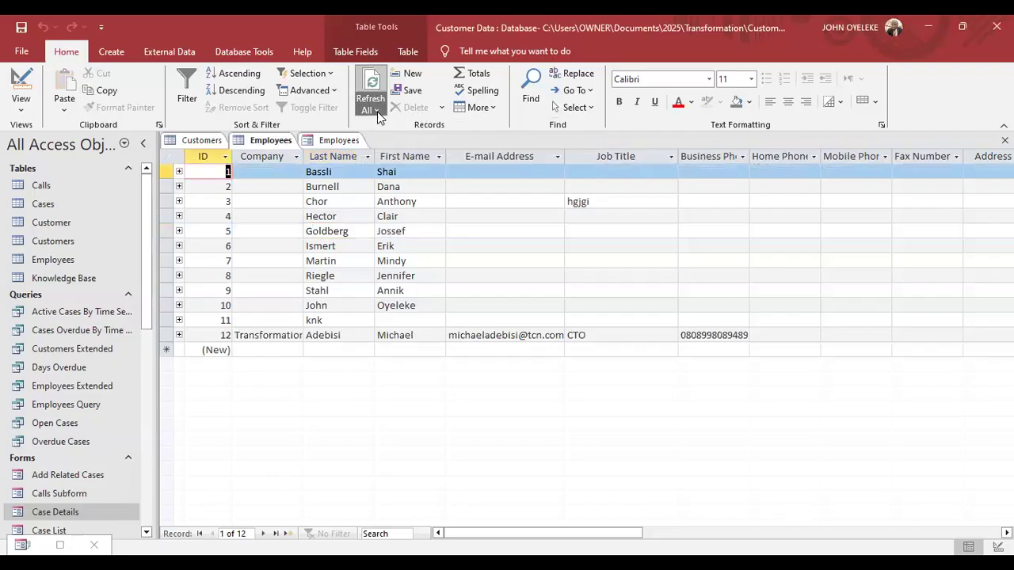
left_click(377, 111)
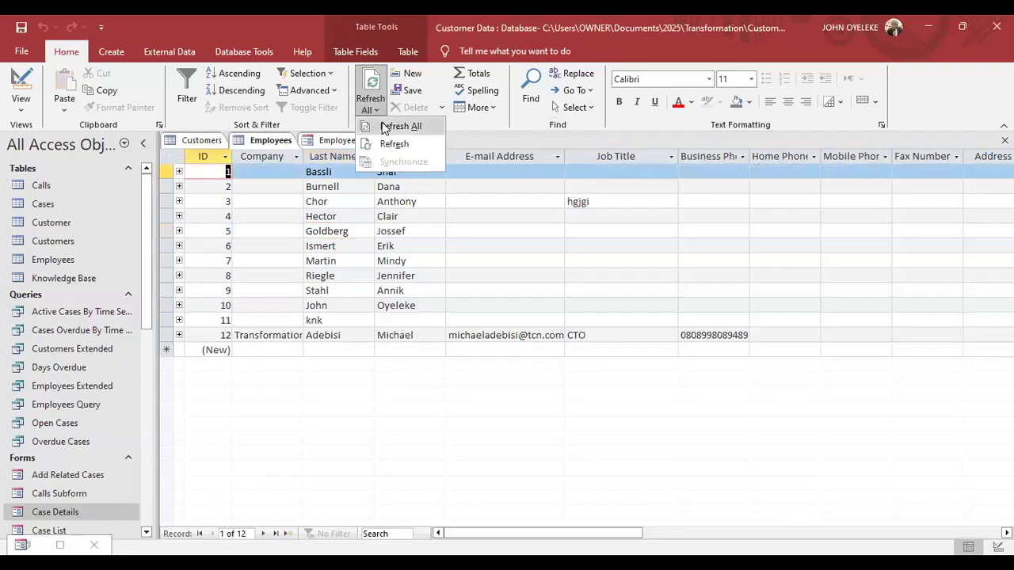
left_click(385, 127)
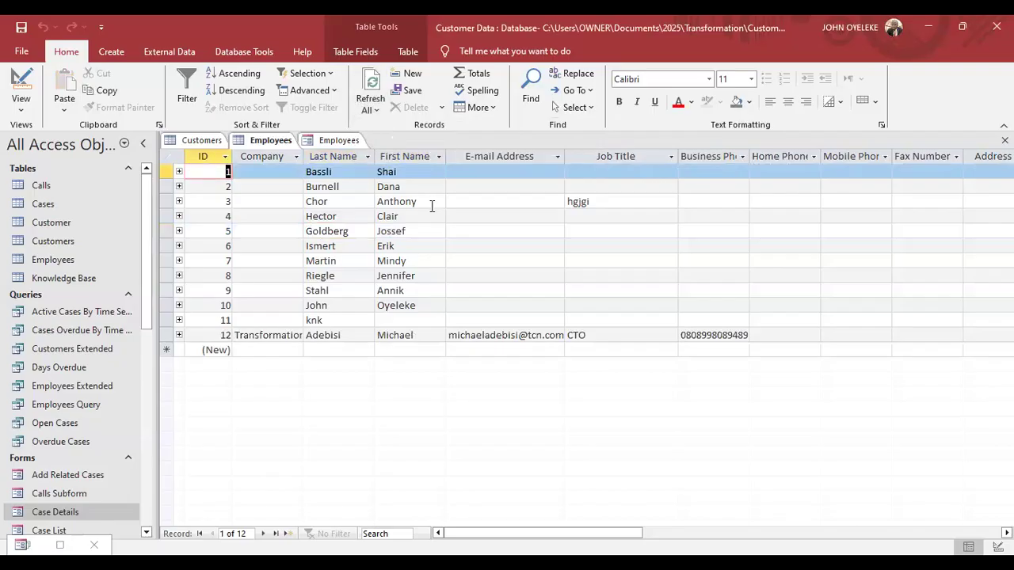
left_click(411, 308)
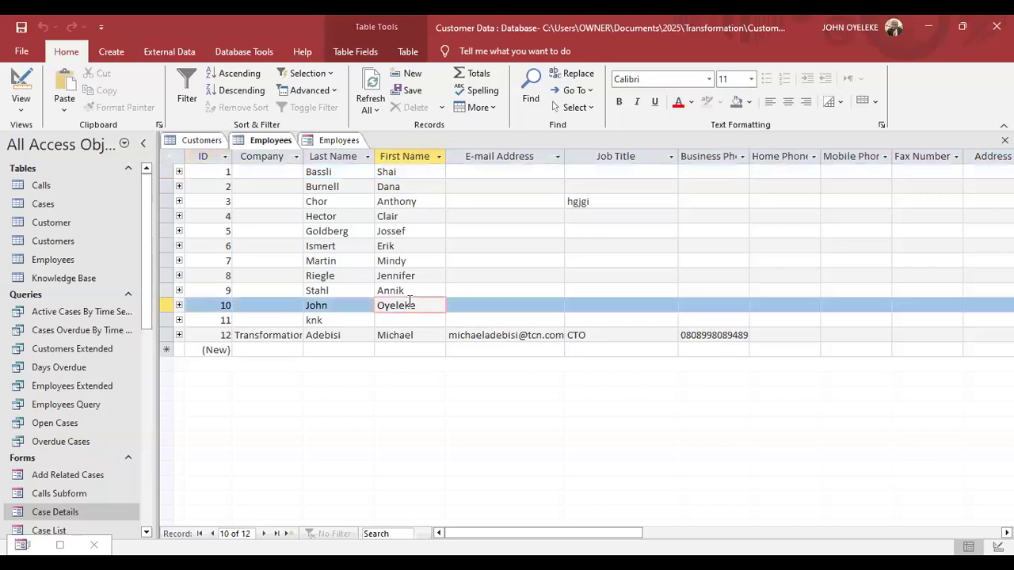
left_click(328, 314)
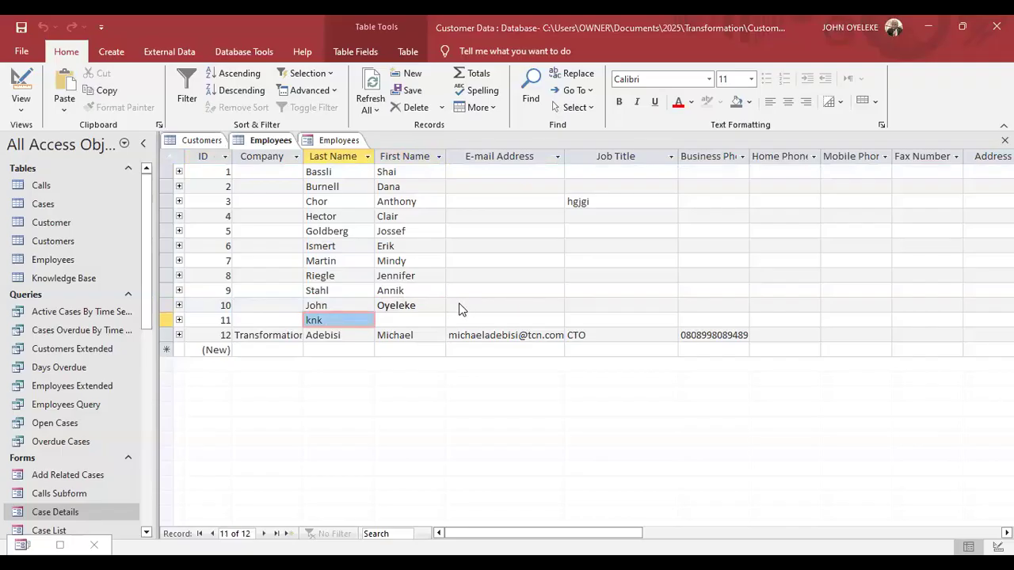
left_click(352, 347)
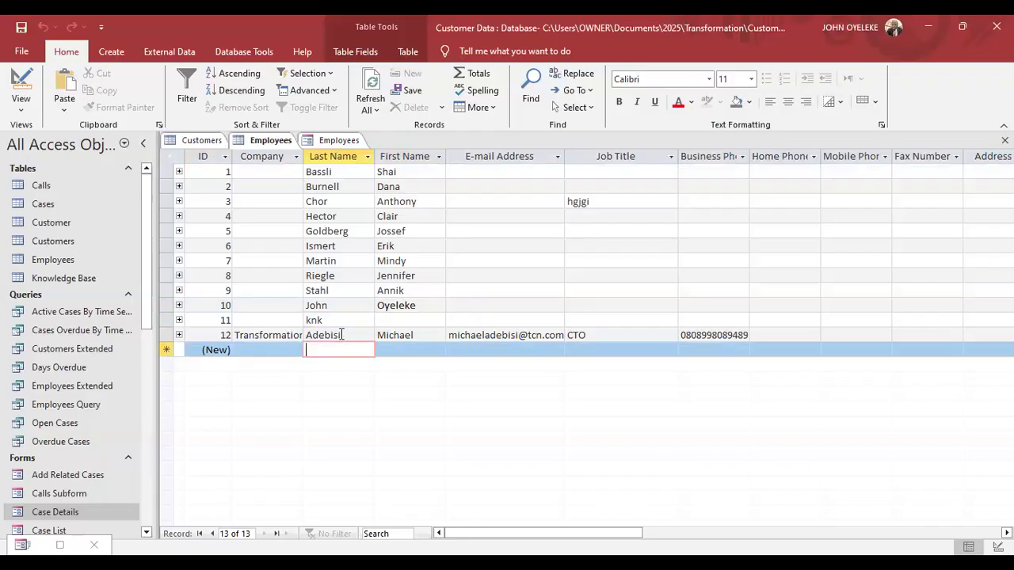
left_click(345, 319)
key("Down")
key("Down")
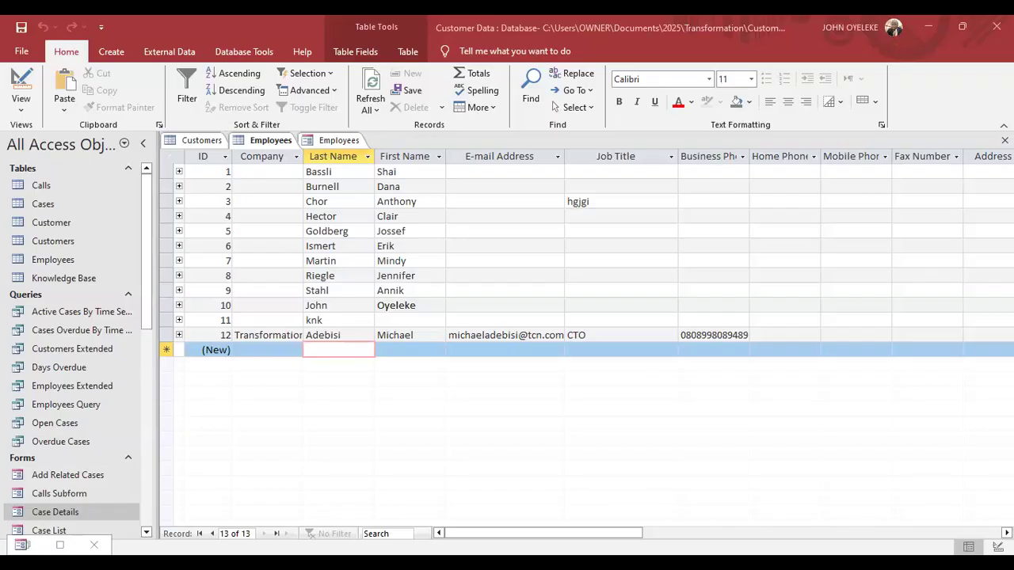
Open and dismiss the Last Name and First Name filter lists, leaving the datasheet unfiltered.
left_click(186, 95)
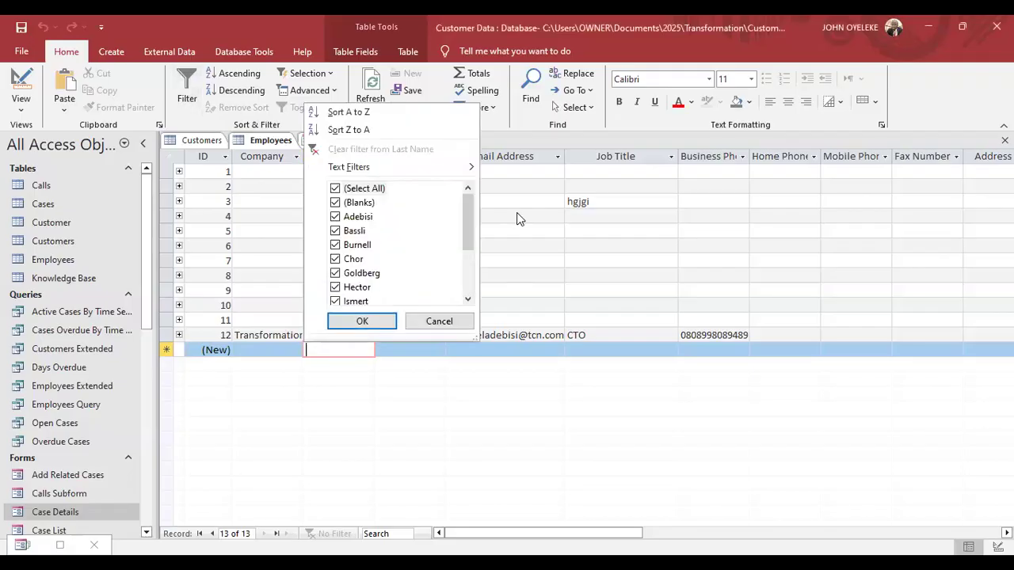
left_click(522, 184)
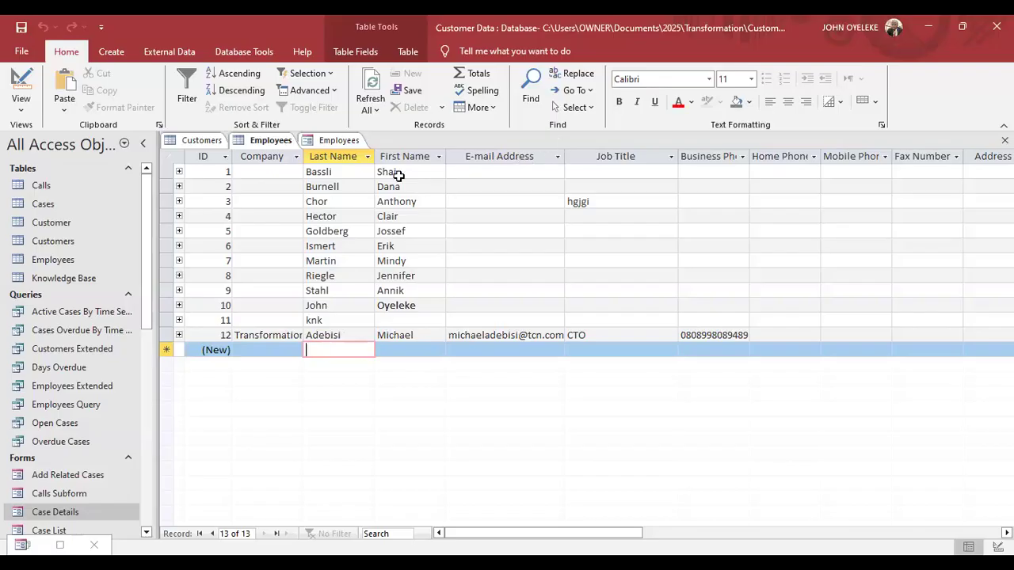
left_click(442, 159)
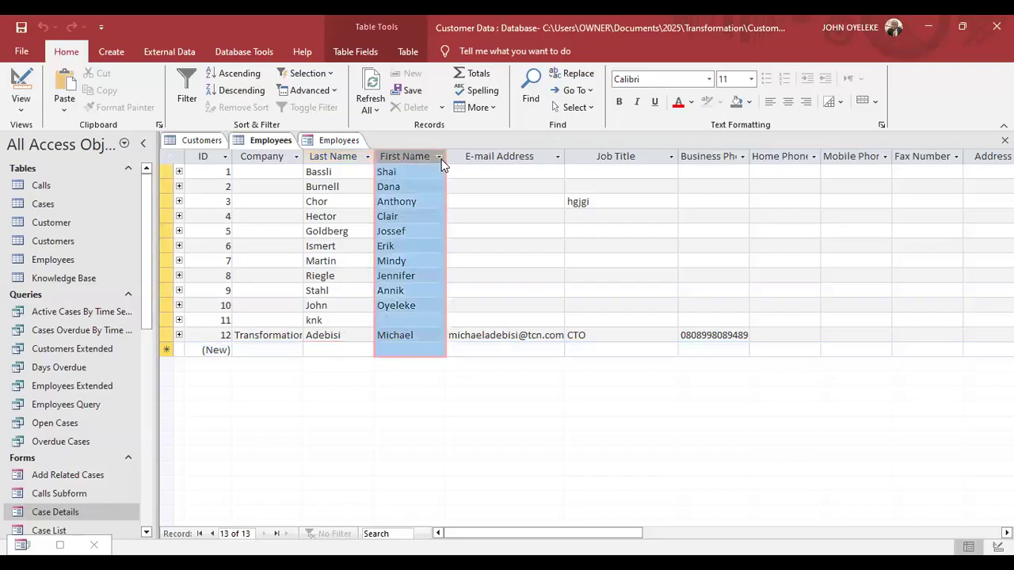
left_click(441, 158)
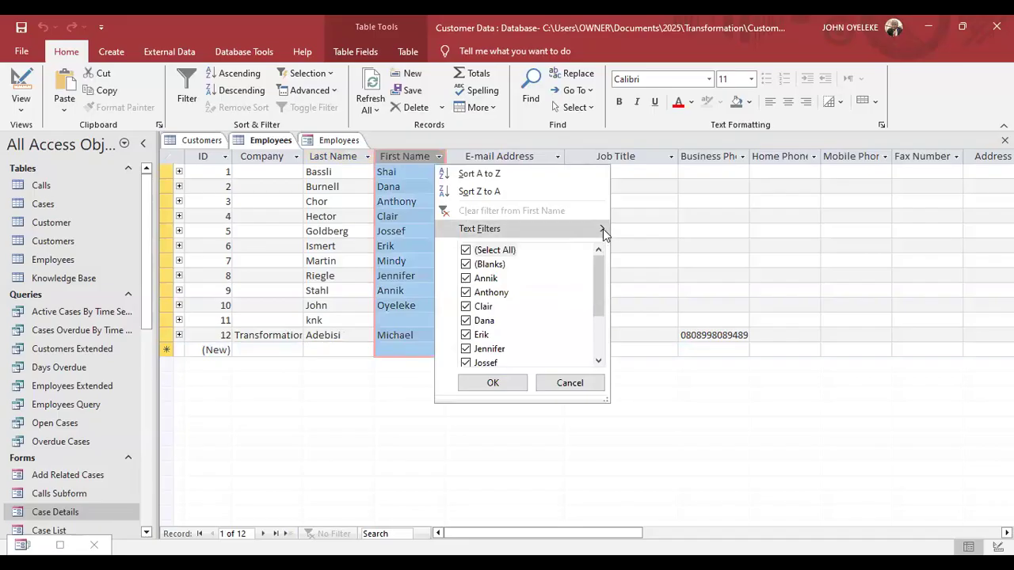
mouse_move(603, 229)
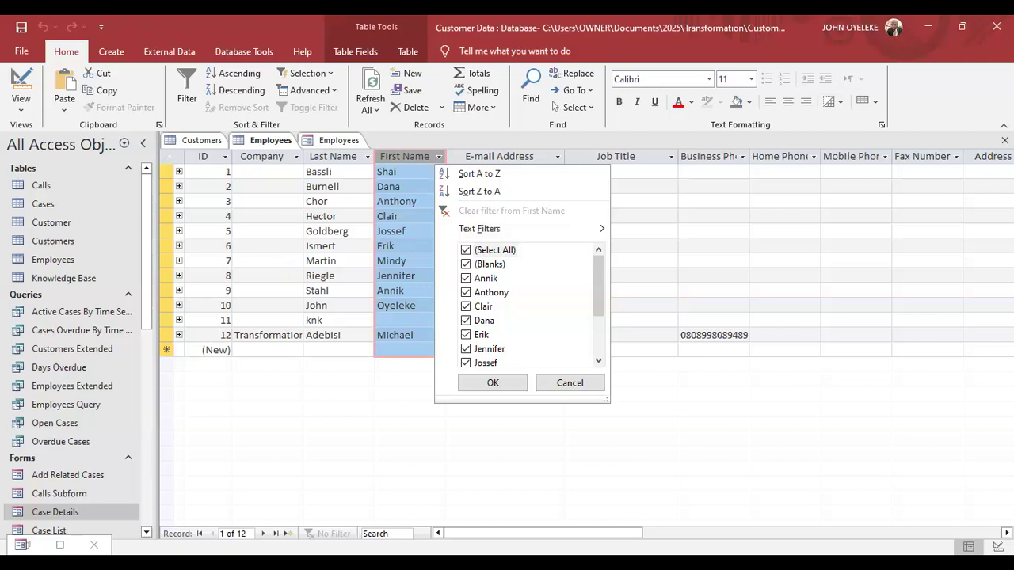
key("Escape")
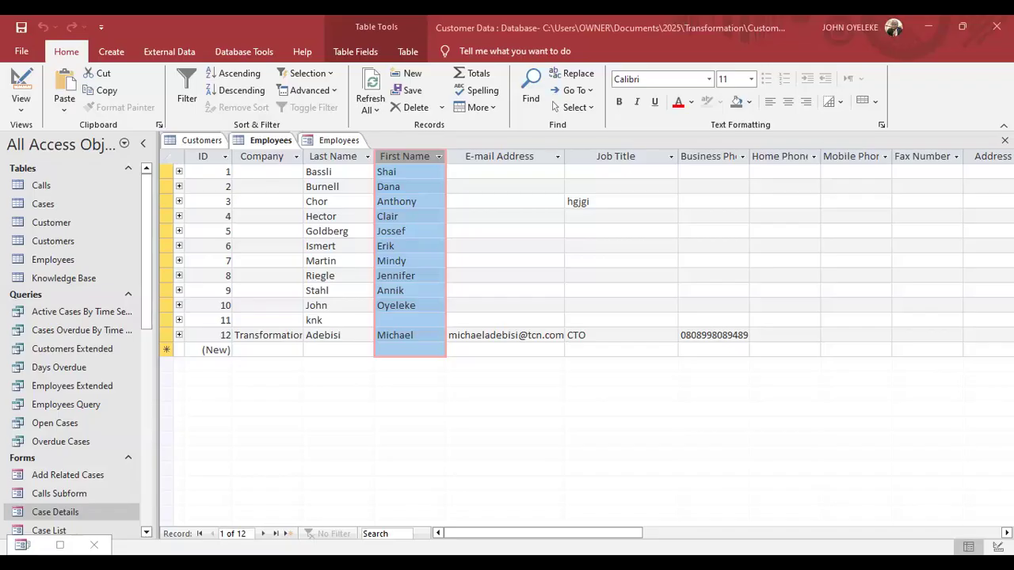
In File > Save As, compare Save Database As and Save Object As, then view Print options.
left_click(22, 50)
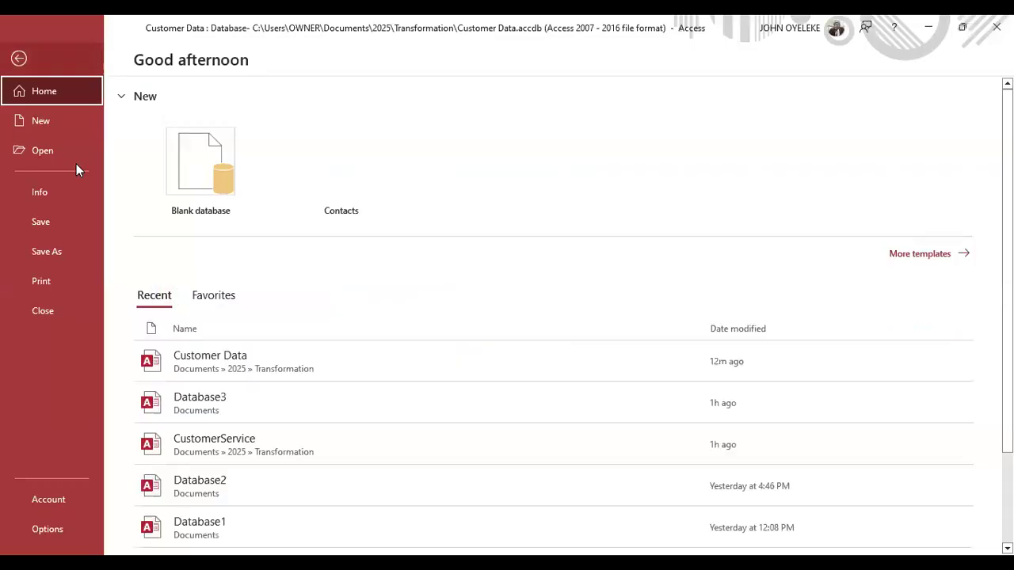
left_click(54, 249)
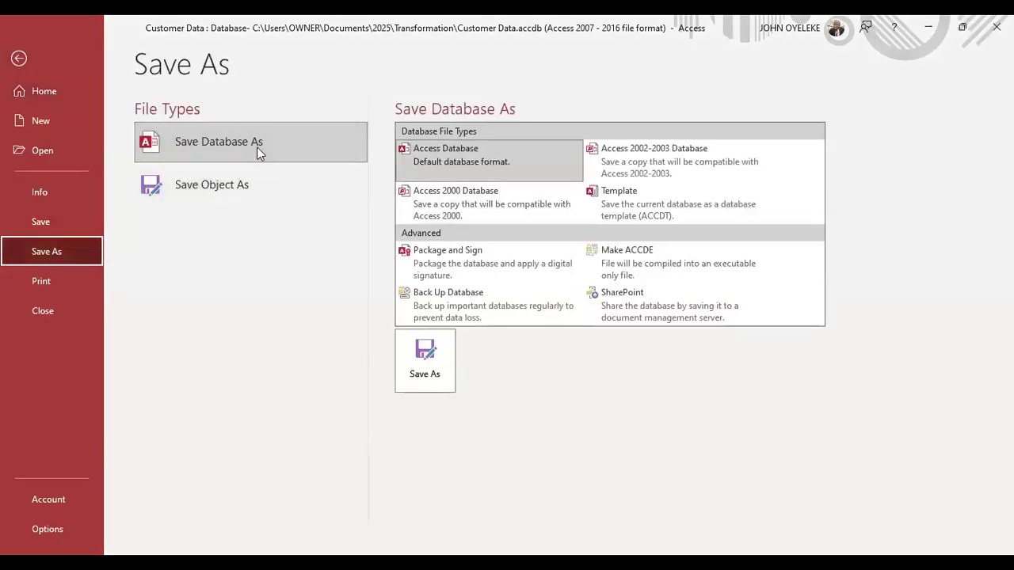
left_click(261, 190)
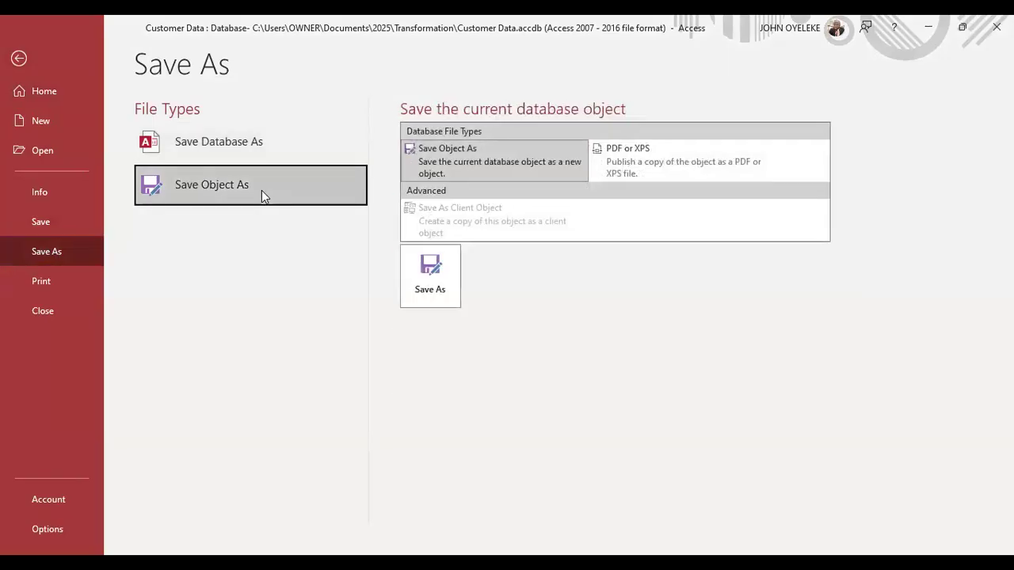
left_click(262, 141)
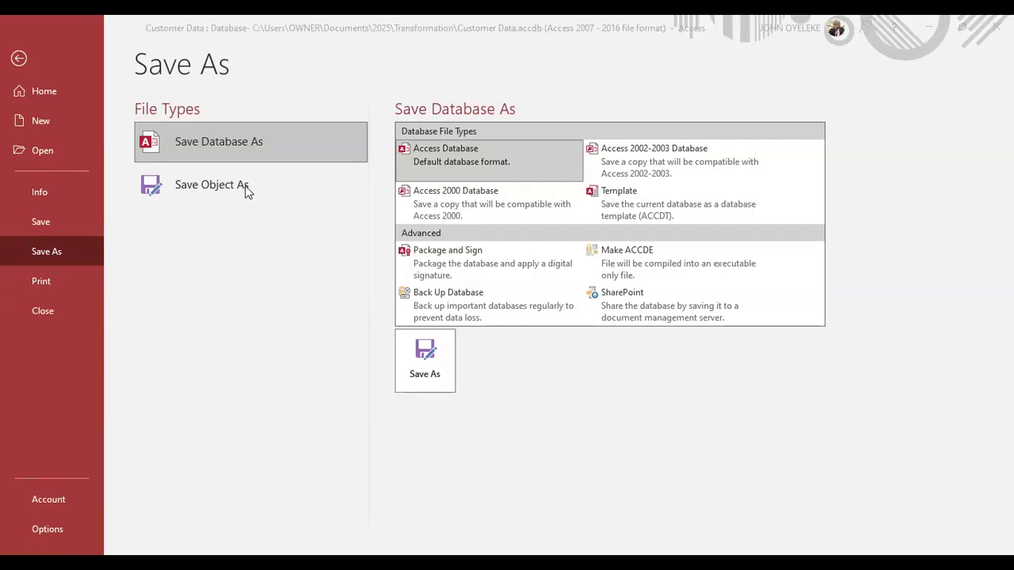
left_click(216, 187)
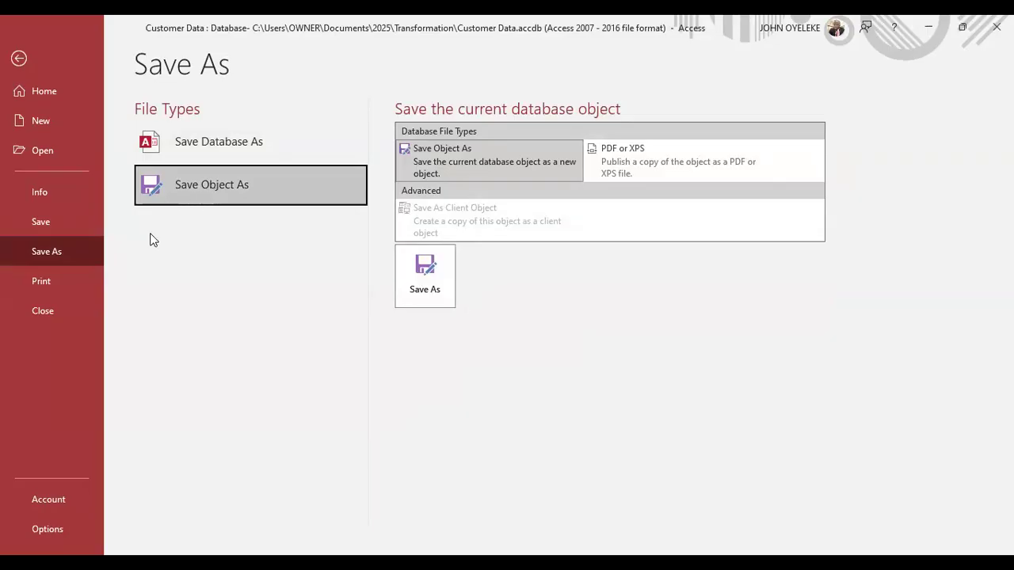
left_click(37, 282)
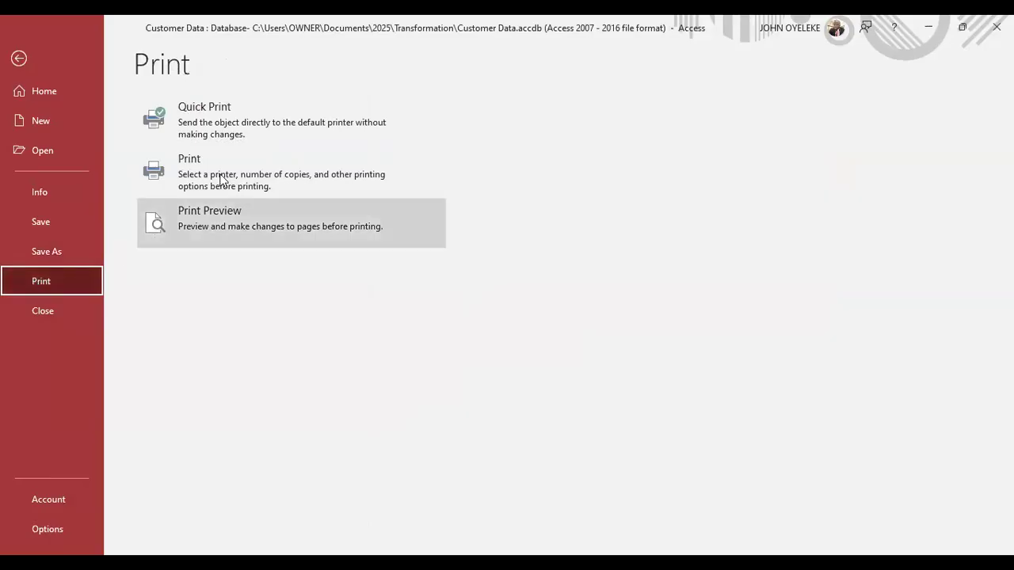
Leave Backstage view and return to the Employees datasheet.
left_click(17, 58)
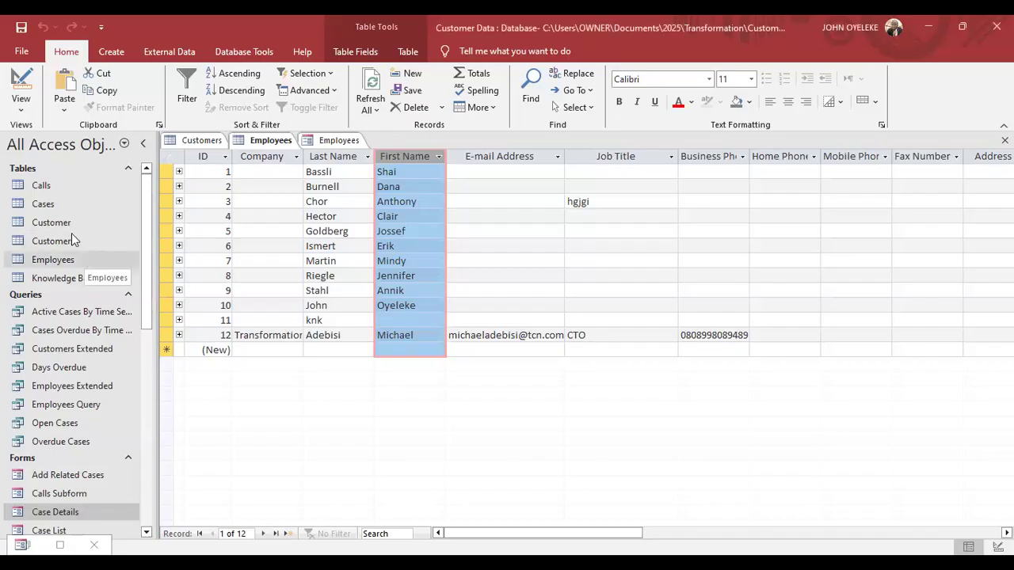
left_click(76, 261)
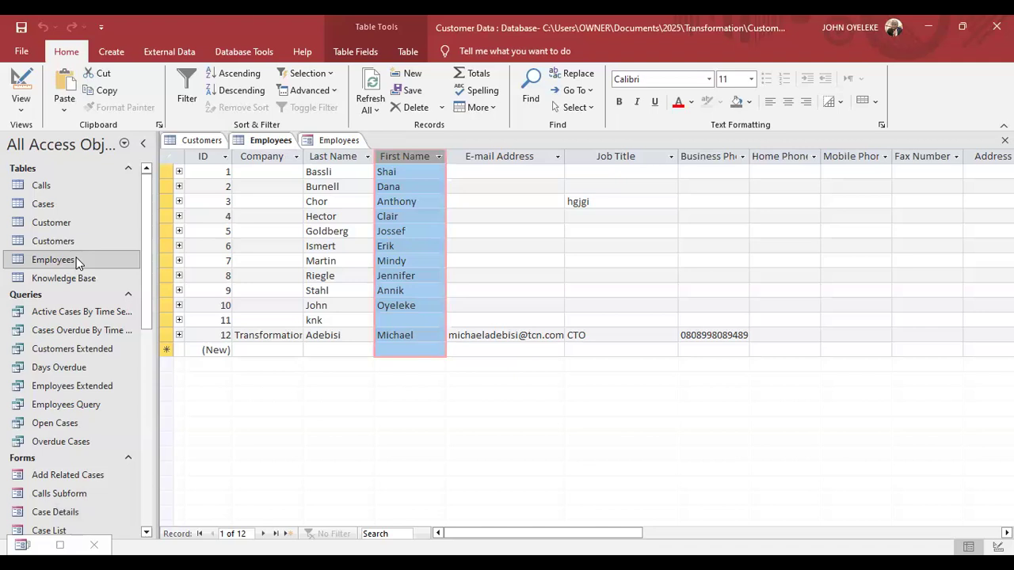
left_click(192, 141)
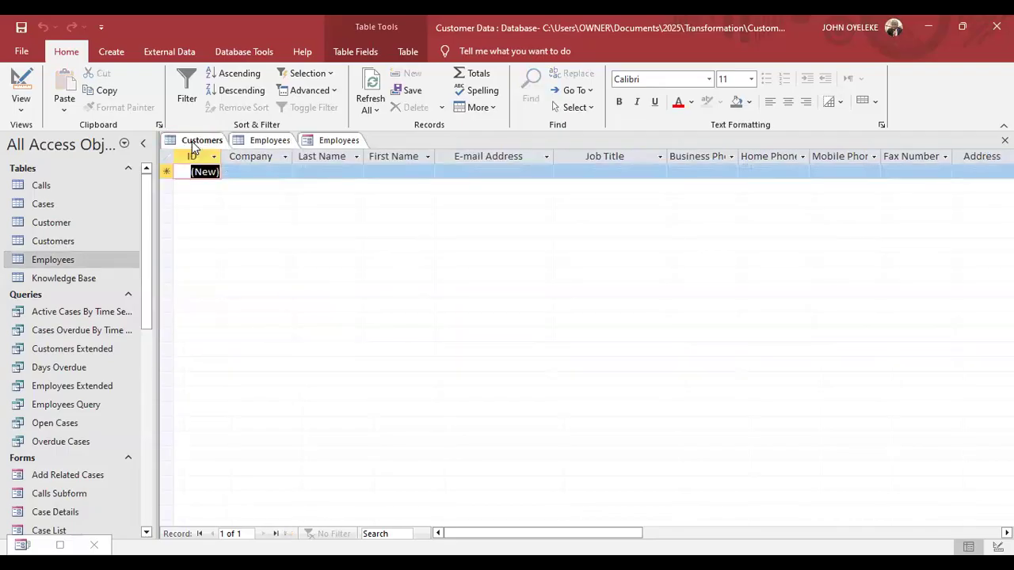
left_click(267, 141)
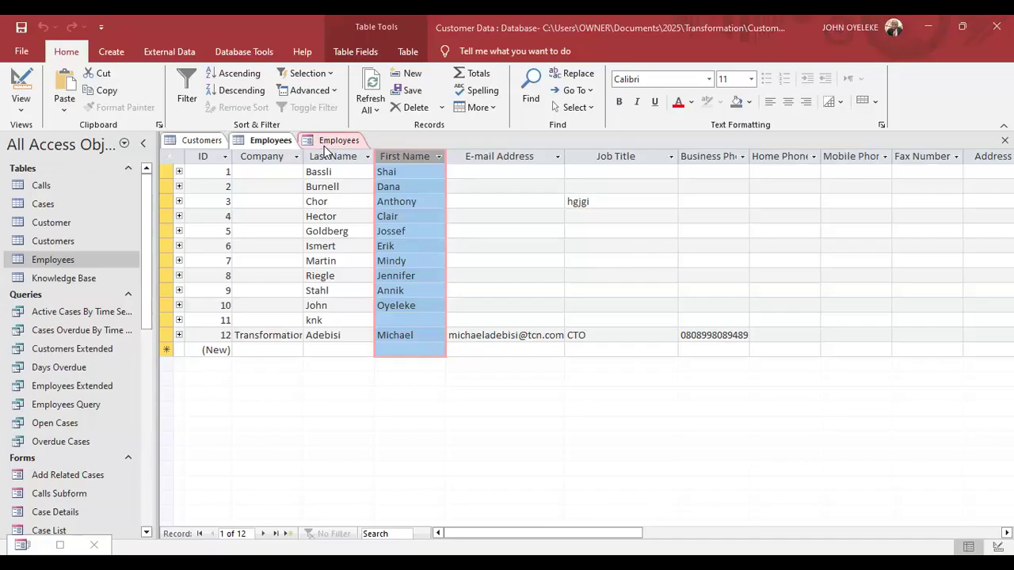
From the 12-record Employees datasheet, switch the ribbon to the Create commands.
left_click(270, 141)
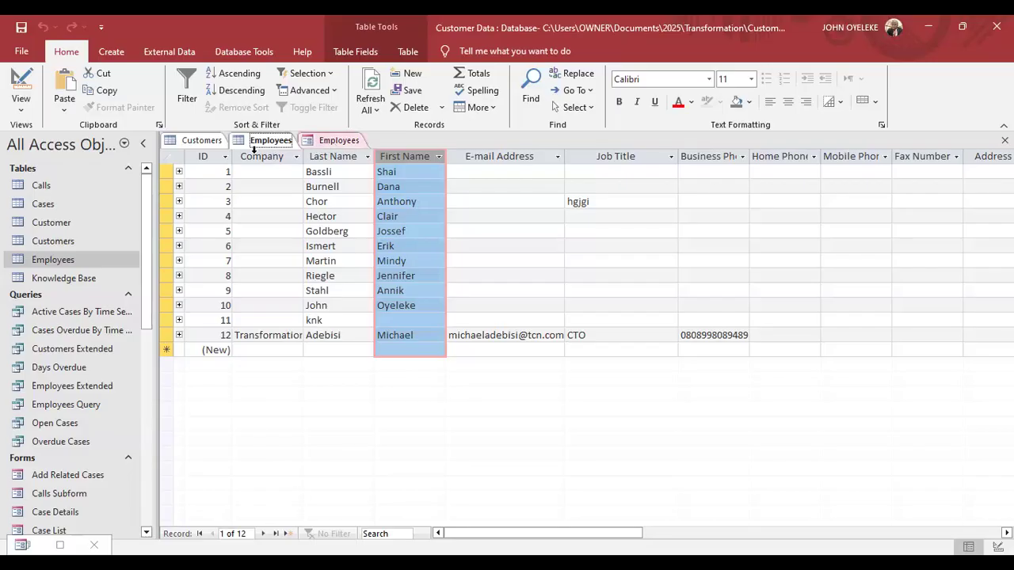
left_click(110, 53)
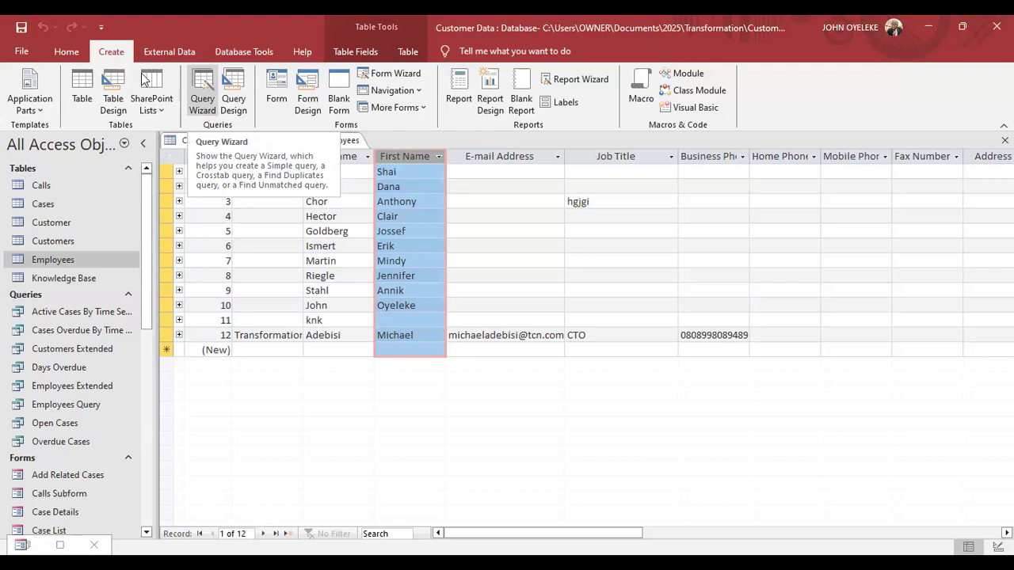
Launch the Query Wizard and confirm the Simple Query Wizard option.
left_click(204, 98)
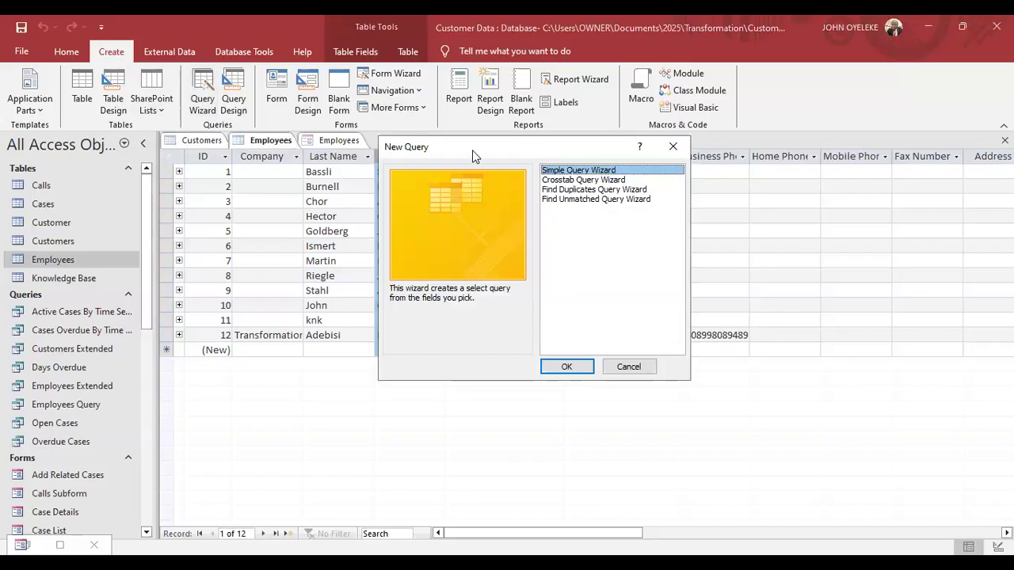
left_click_drag(472, 150, 261, 113)
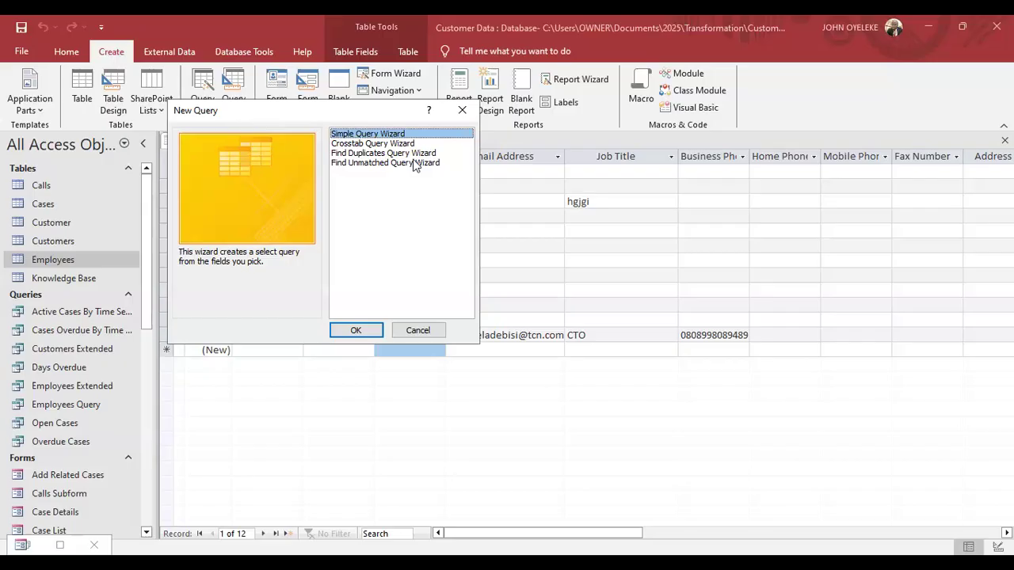
left_click(346, 333)
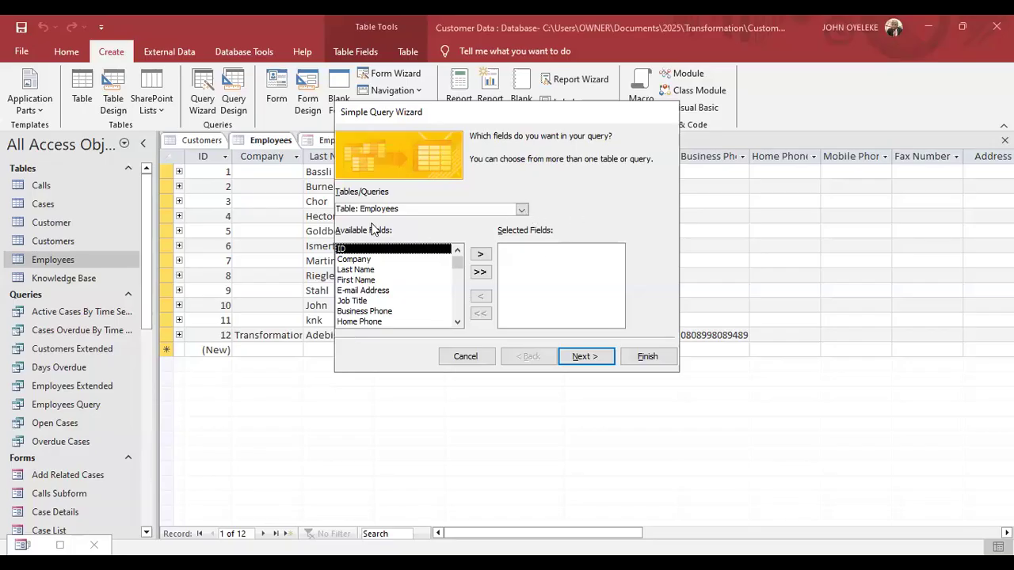
left_click(522, 210)
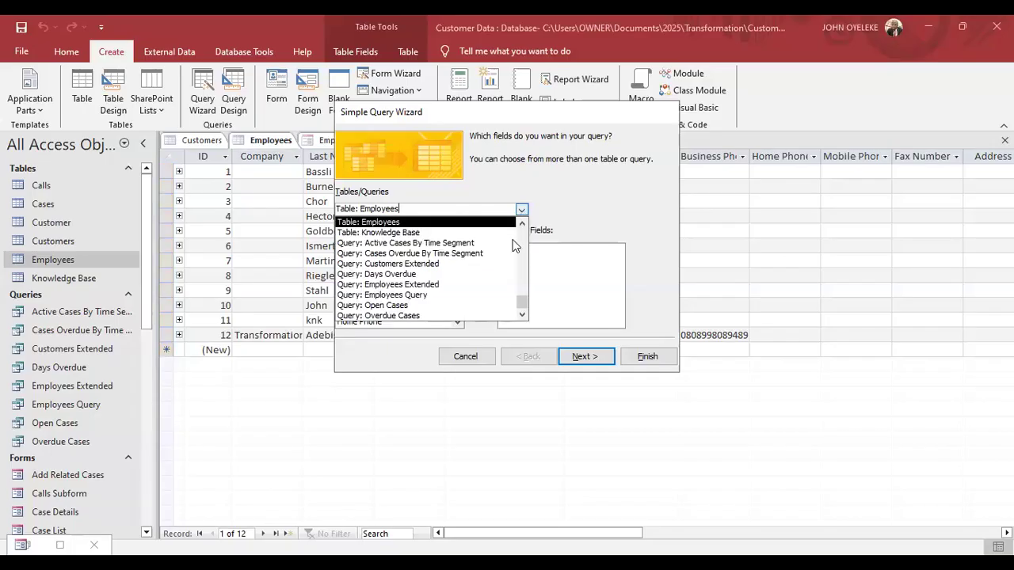
left_click_drag(520, 269, 515, 189)
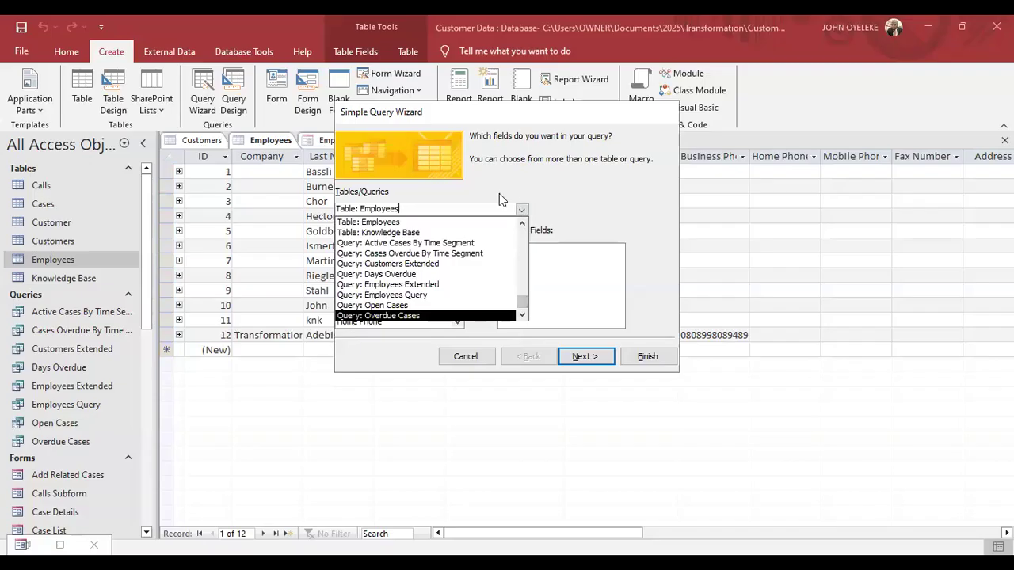
left_click(413, 222)
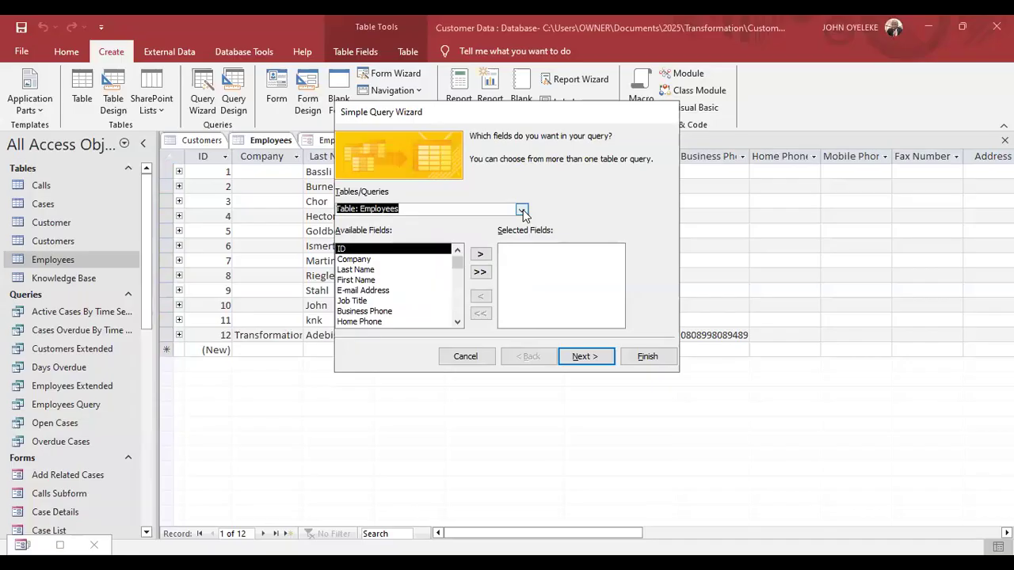
Build Employees Query1 from the Last Name, First Name and E-mail Address fields.
left_click(359, 271)
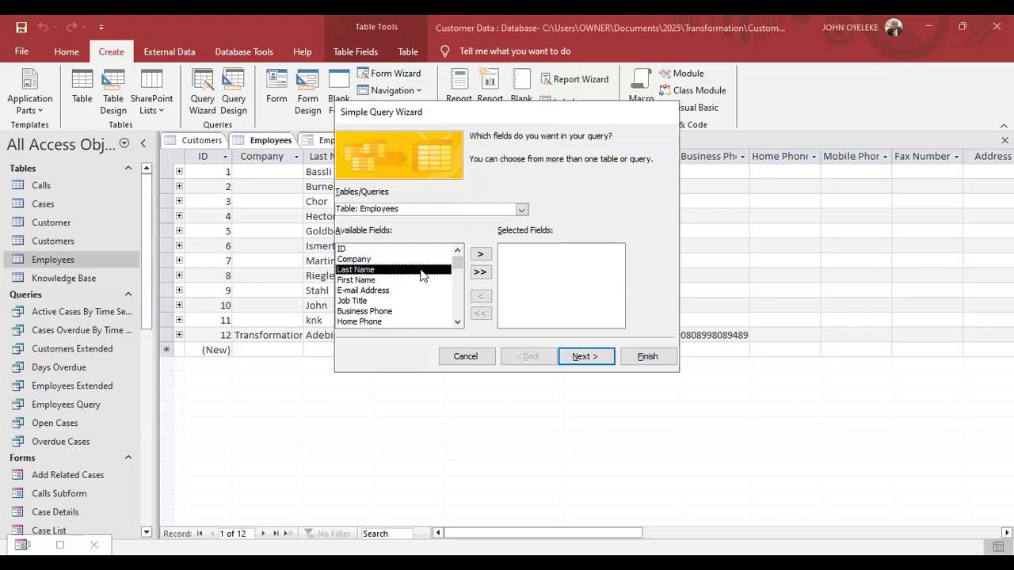
left_click(480, 256)
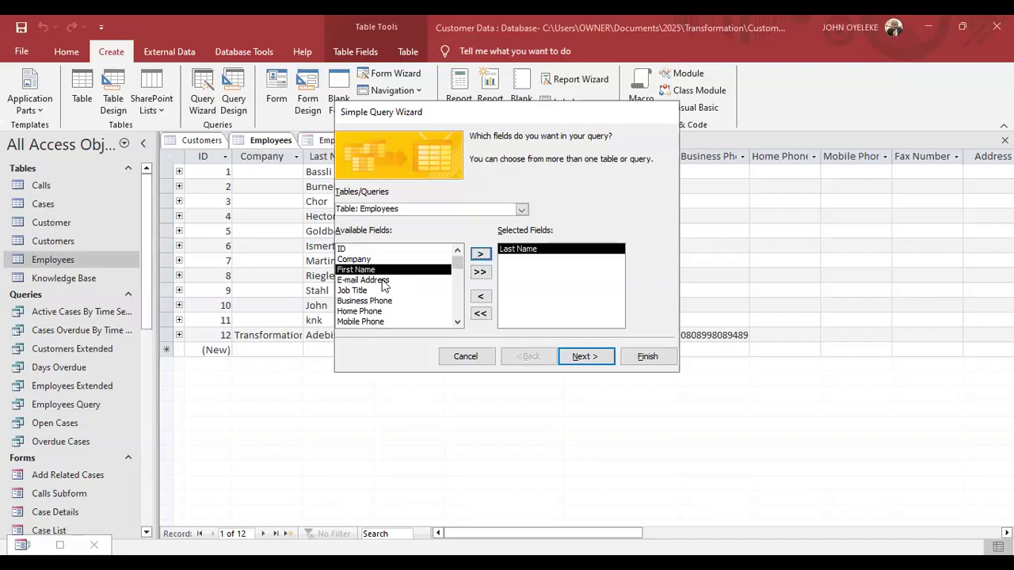
left_click(480, 255)
left_click(389, 271)
left_click(481, 255)
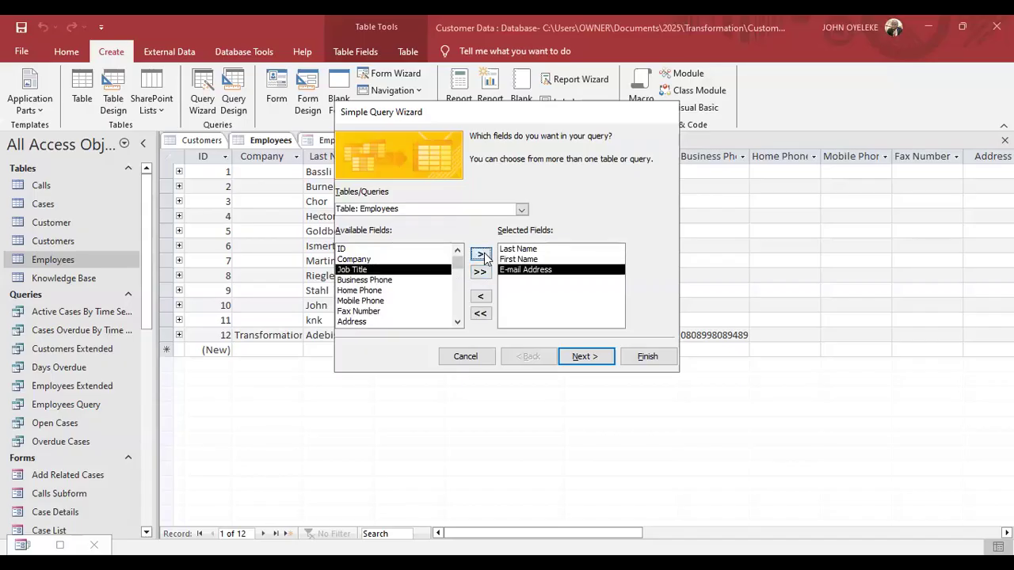
left_click(585, 357)
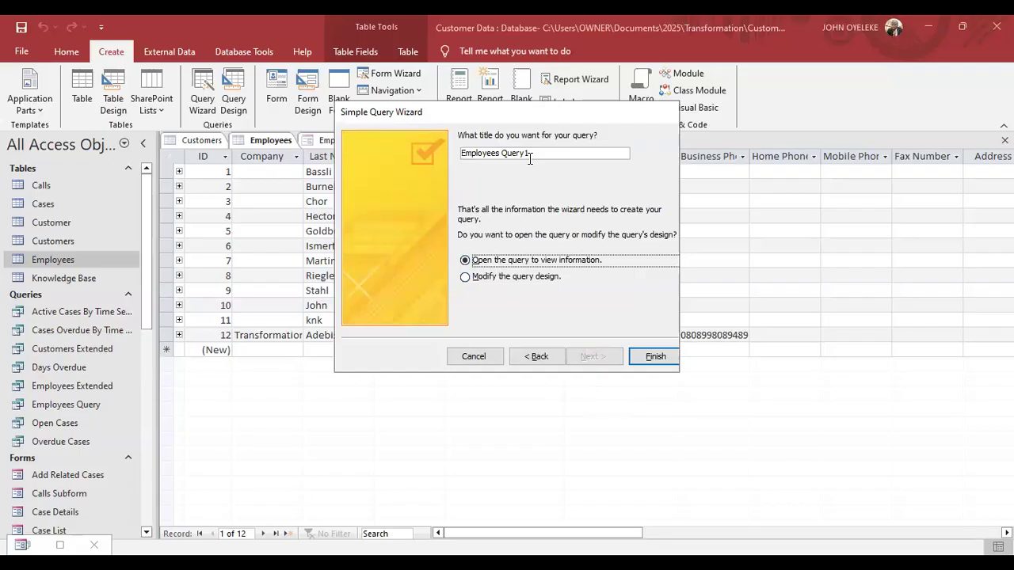
left_click(635, 357)
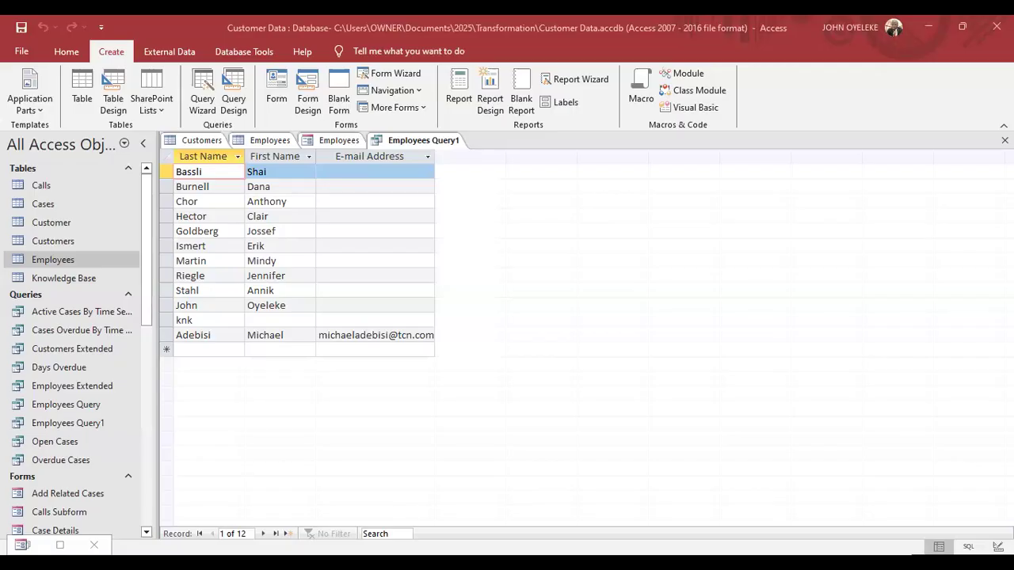
left_click(269, 140)
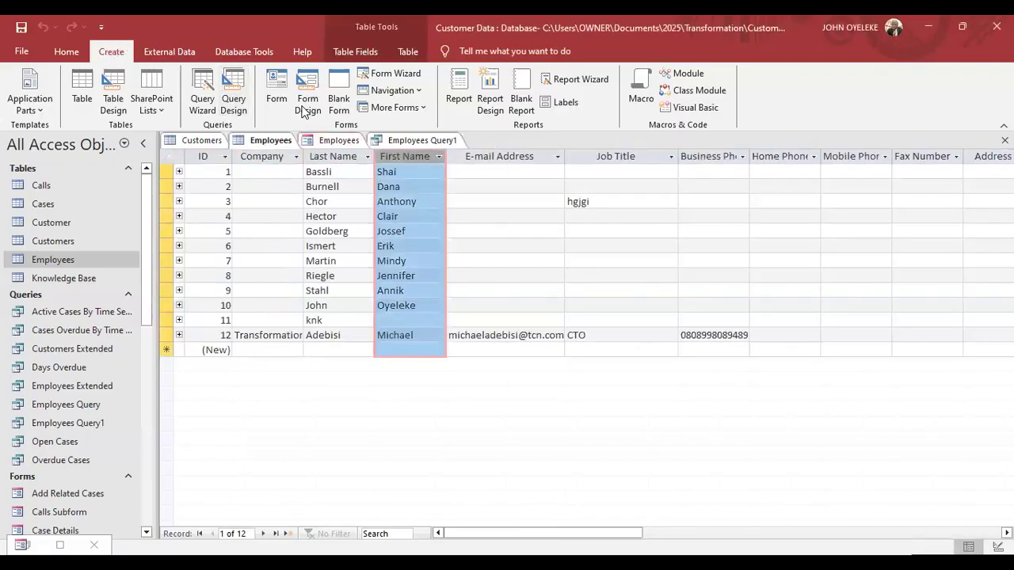
left_click(459, 98)
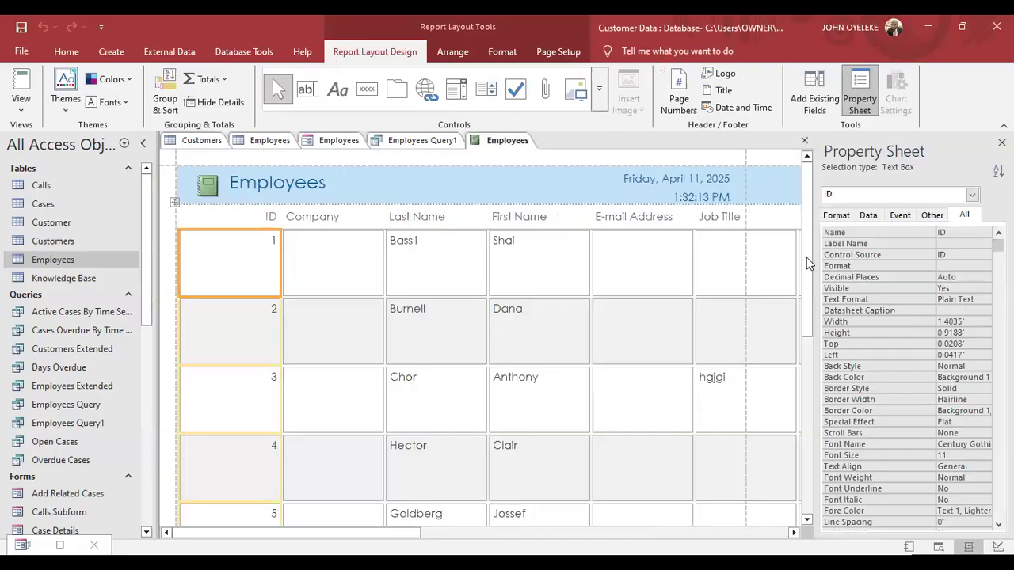
scroll(805, 388, "down", 2)
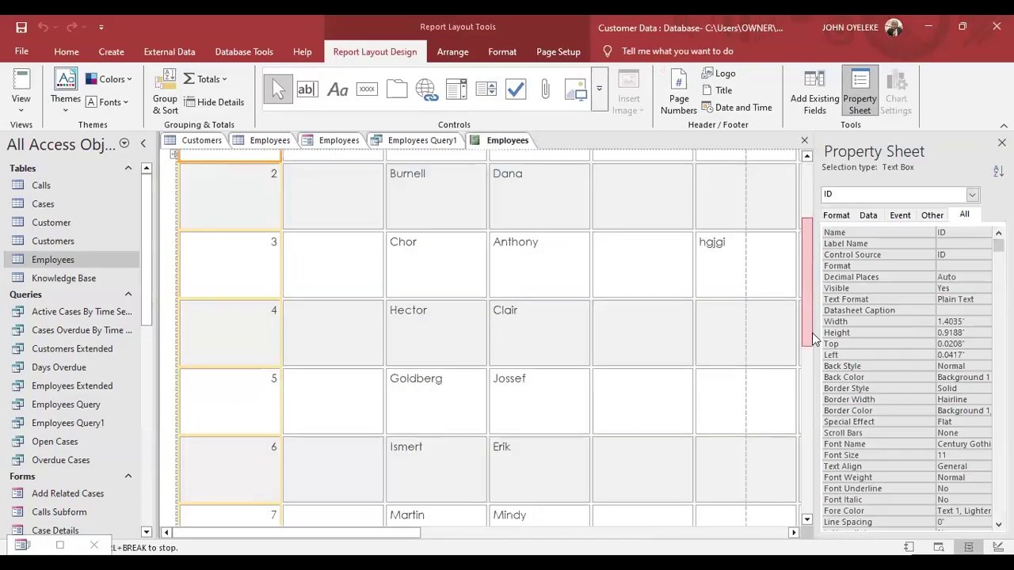
scroll(813, 372, "down", 3)
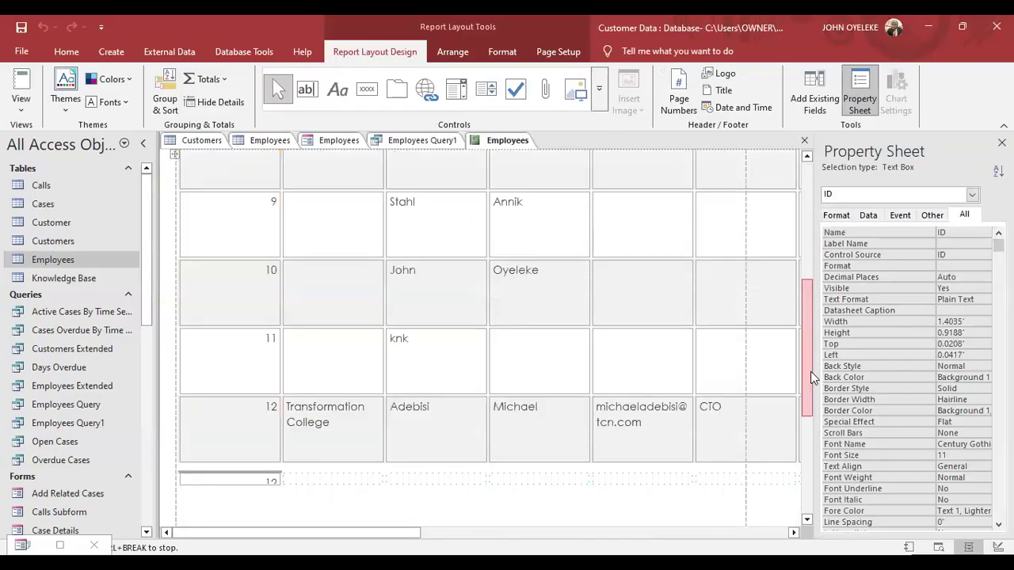
left_click_drag(811, 394, 810, 440)
scroll(791, 173, "down", 1)
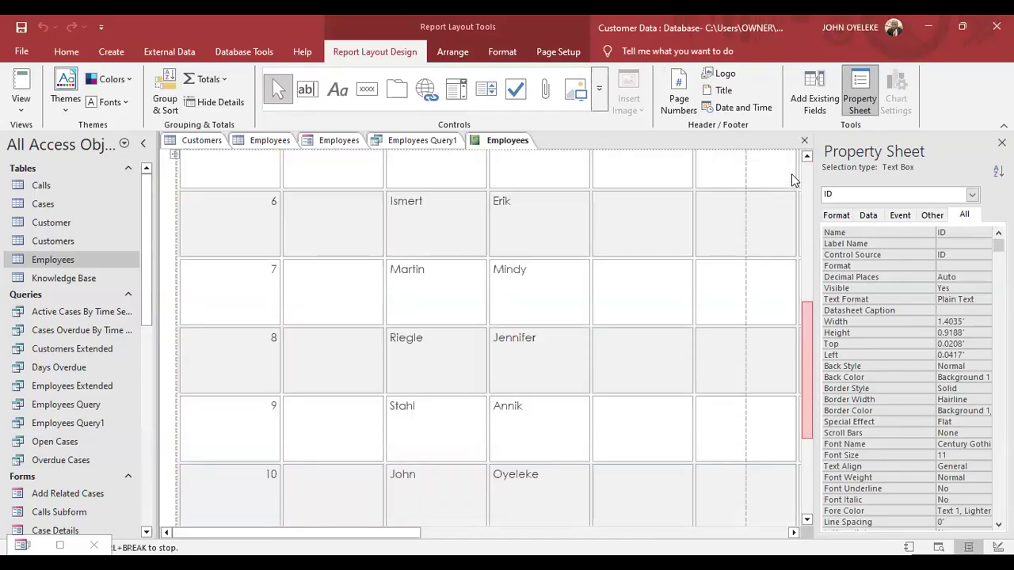
scroll(790, 163, "down", 1)
scroll(802, 301, "up", 5)
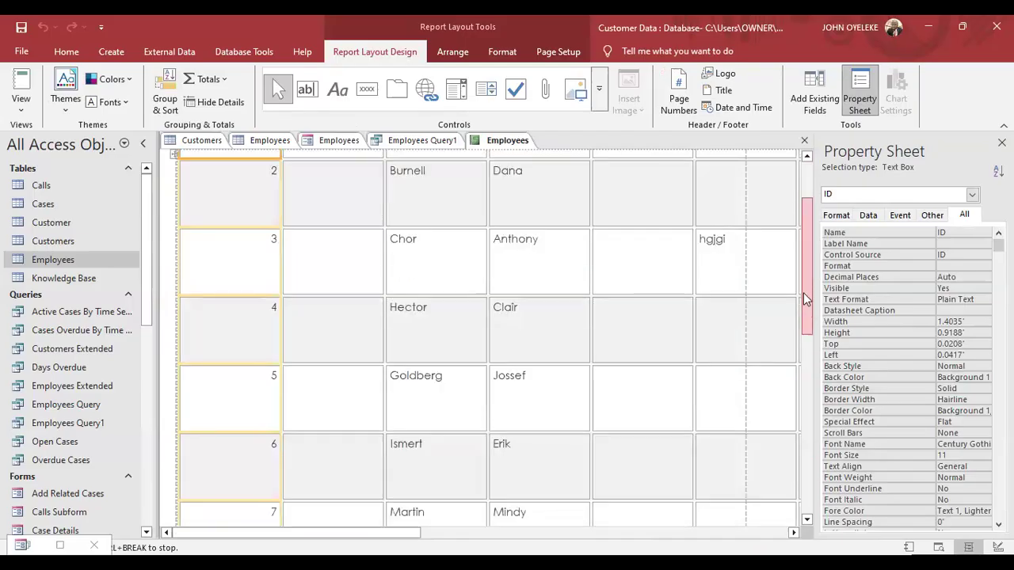
scroll(806, 284, "up", 2)
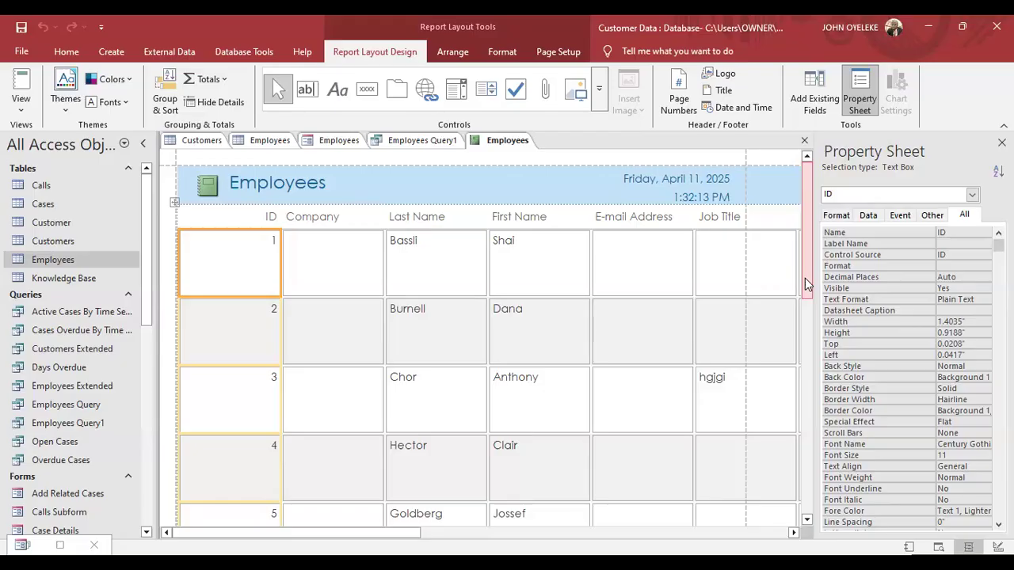
Open the picture chooser for the report header logo.
left_click(724, 75)
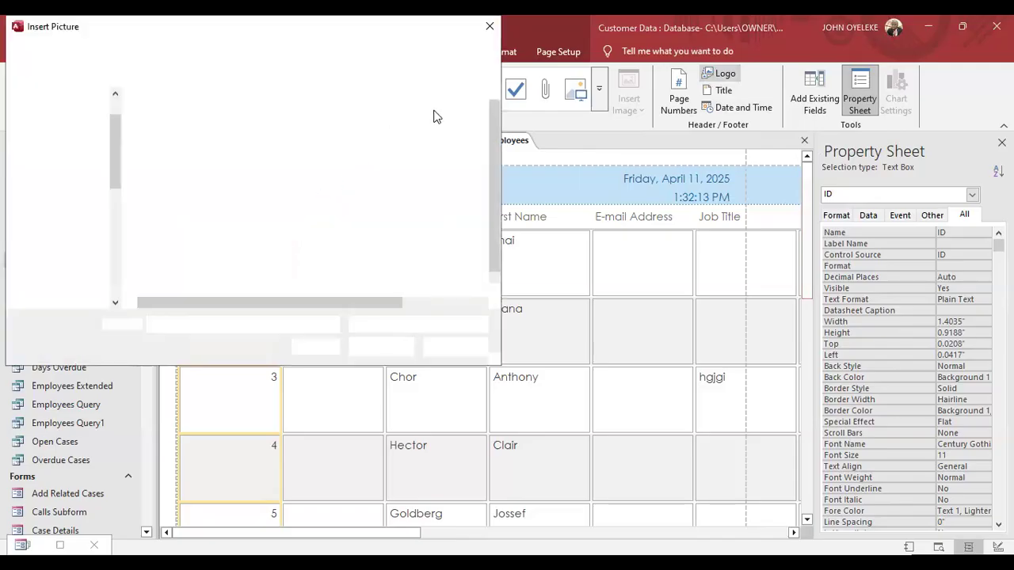
left_click(490, 26)
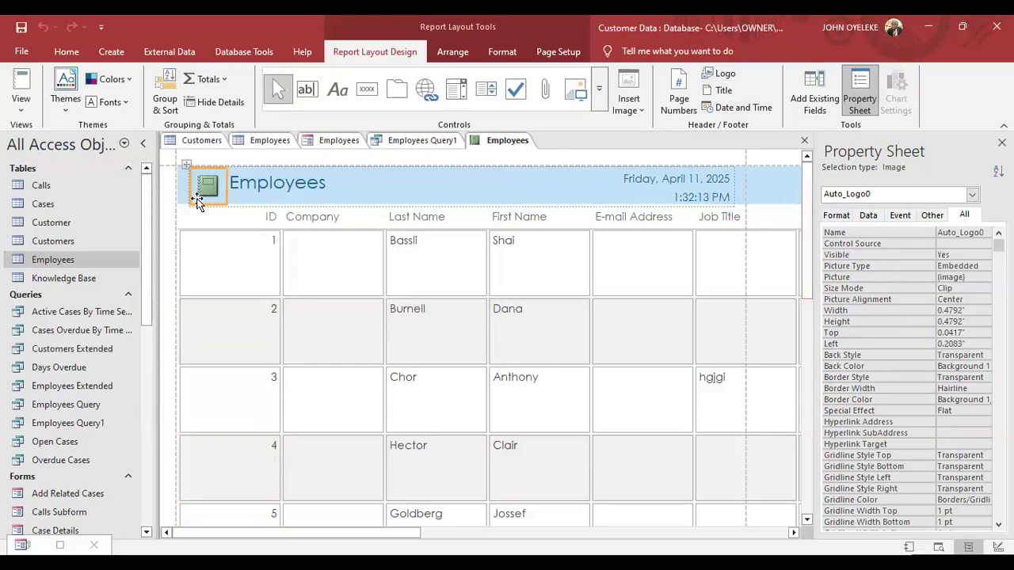
left_click(731, 76)
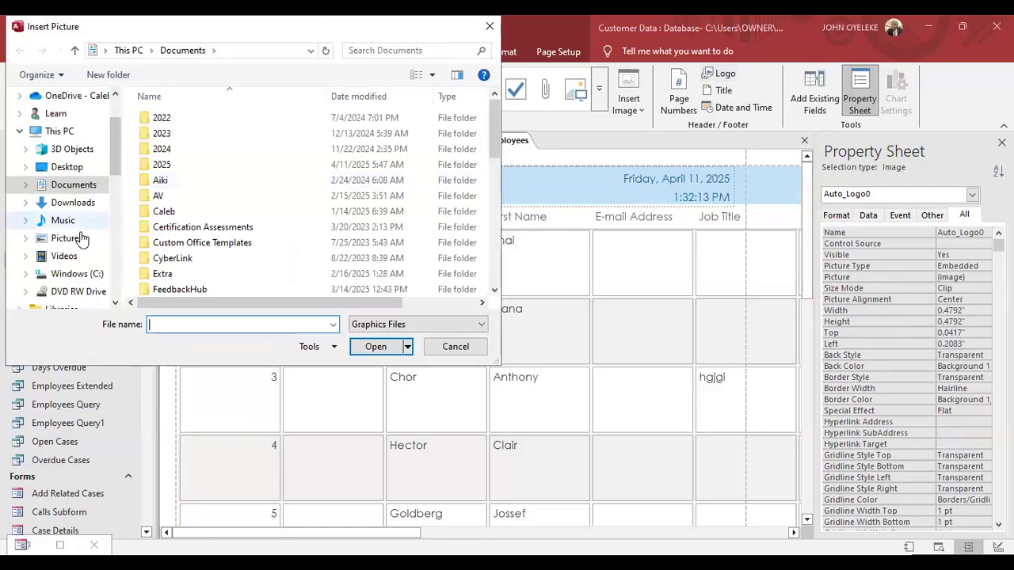
Insert MCT-Microsoft_Certified_Trainer-600x600 from the Pictures folder as the header logo.
left_click(79, 239)
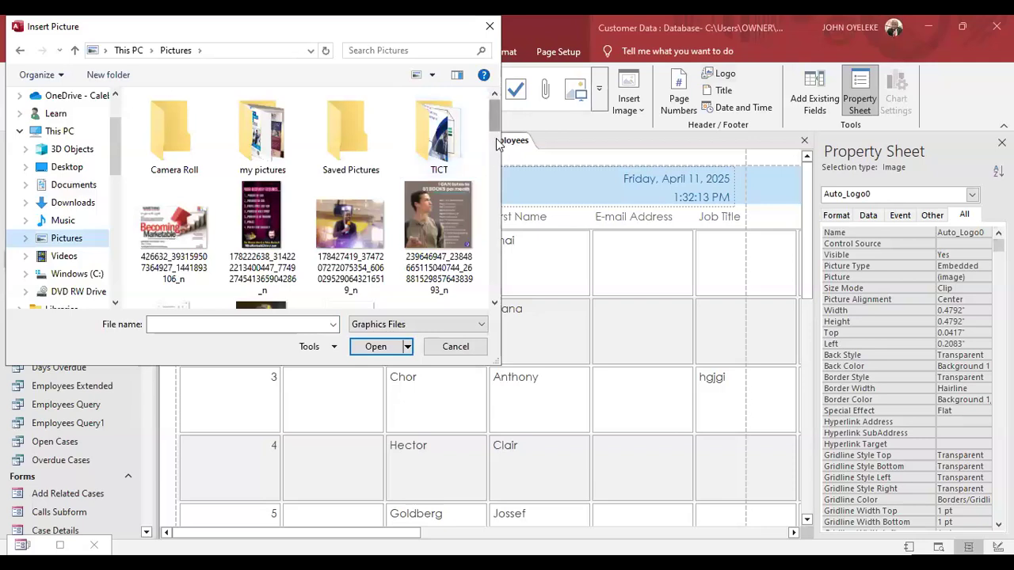
left_click(493, 168)
left_click(492, 178)
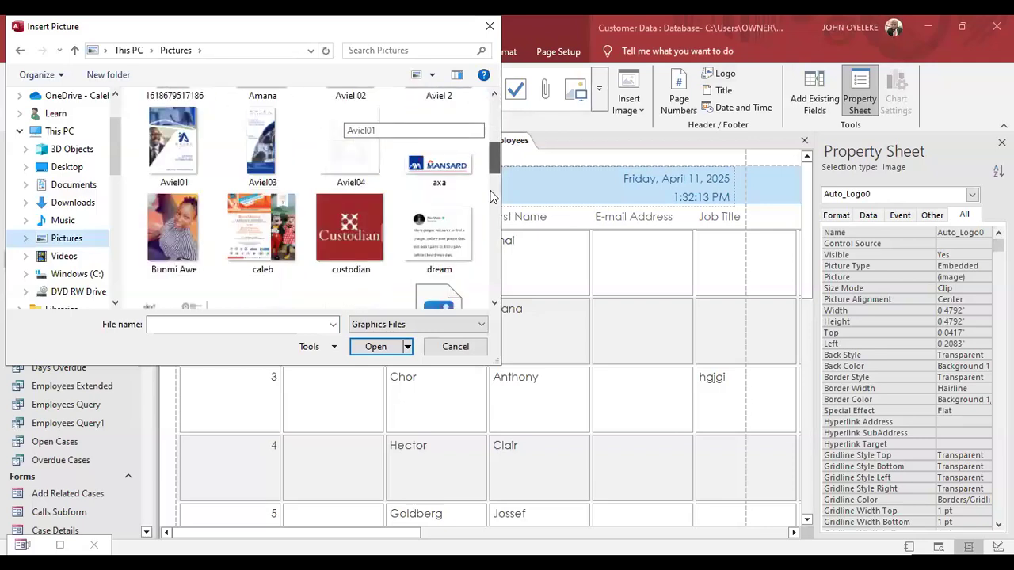
left_click(491, 194)
left_click(490, 205)
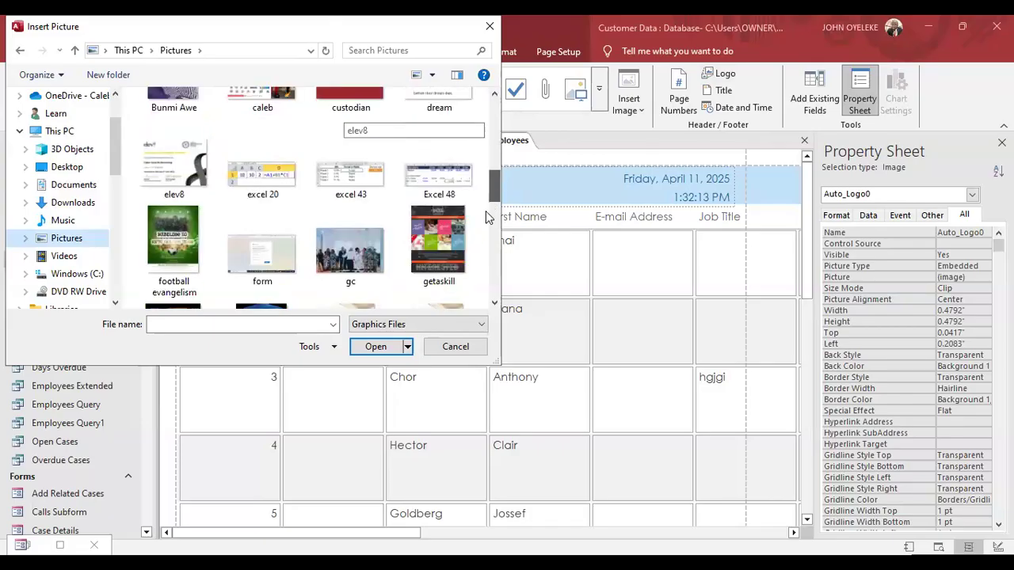
left_click(484, 224)
left_click(484, 227)
scroll(484, 235, "down", 1)
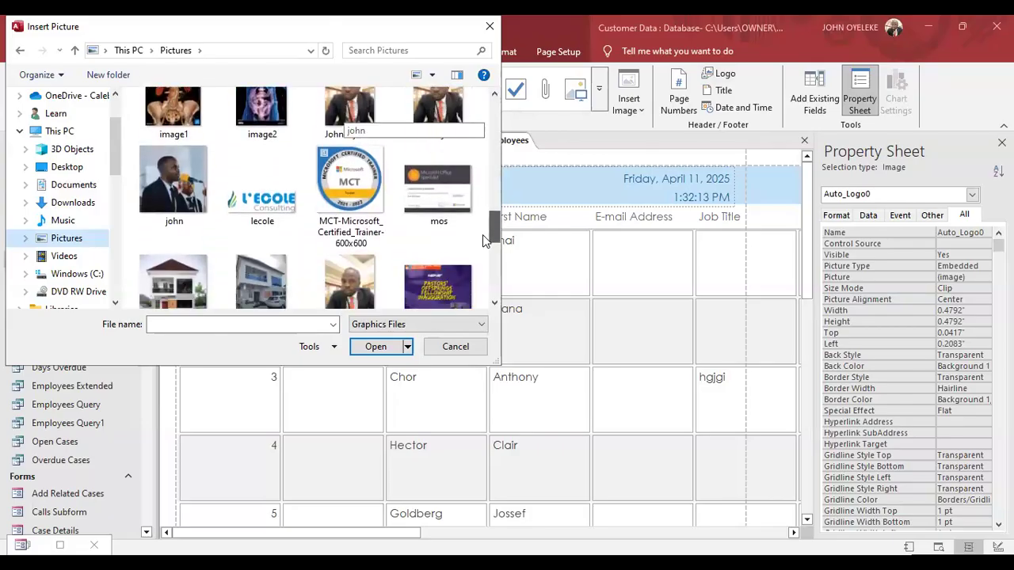
left_click(354, 184)
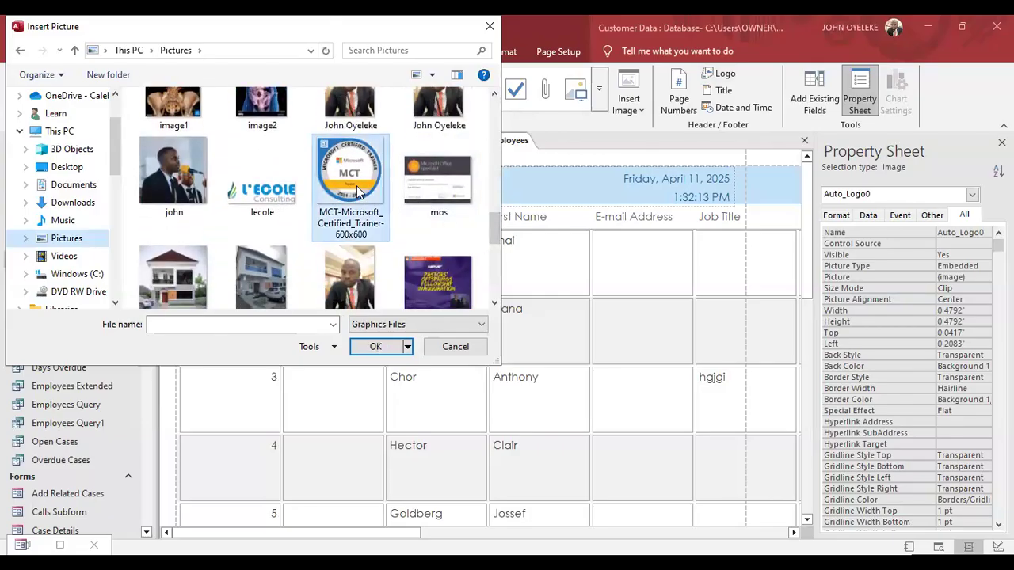
double_click(354, 184)
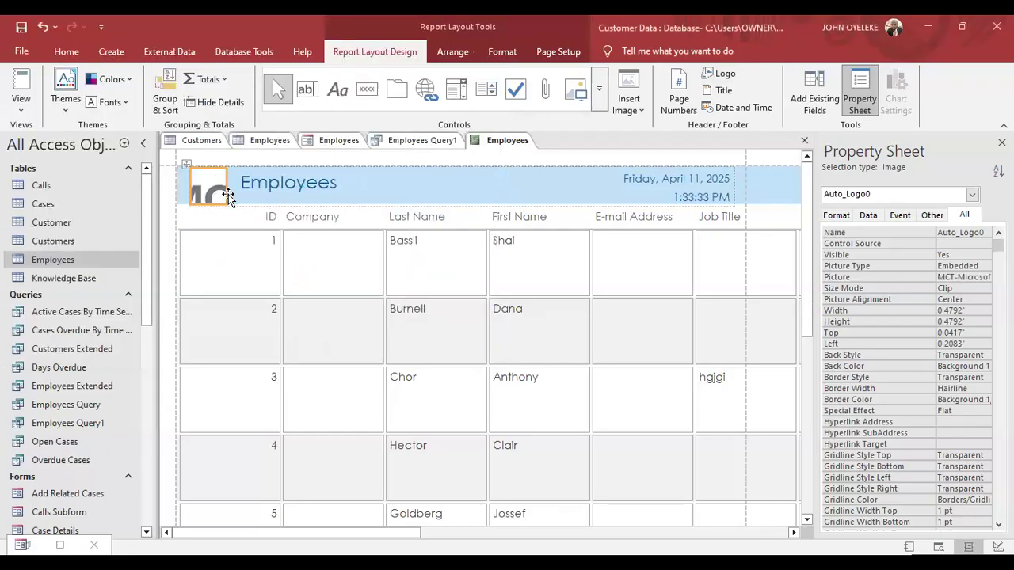
Select the Employees title and header time, then show the report Themes gallery.
left_click(306, 191)
left_click(306, 190)
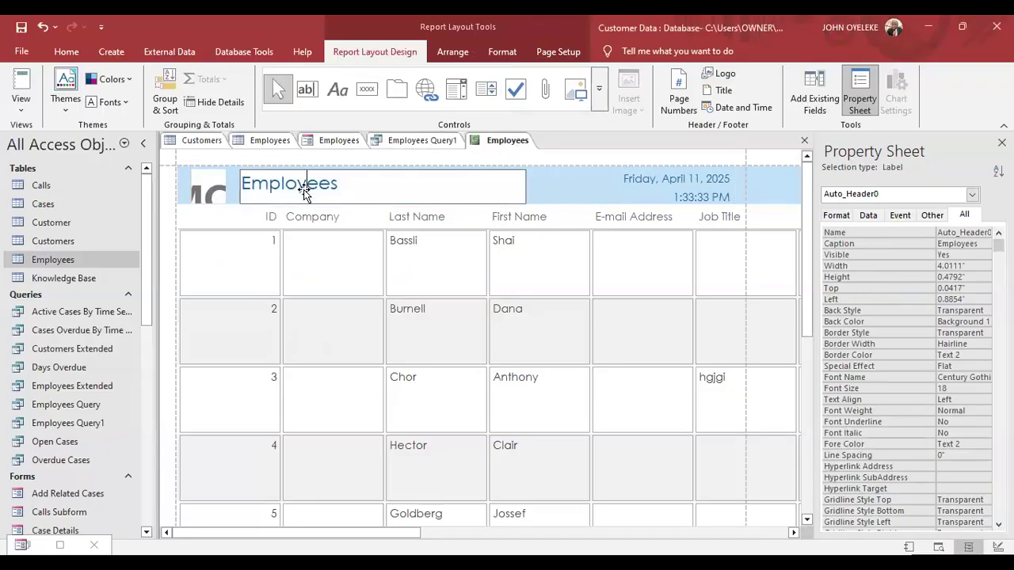
left_click(622, 202)
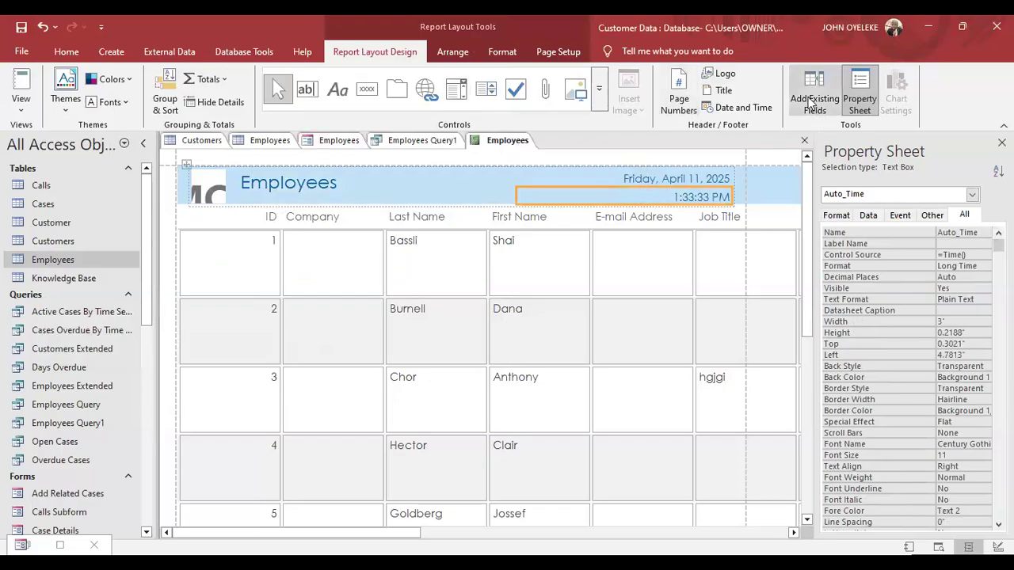
left_click(64, 106)
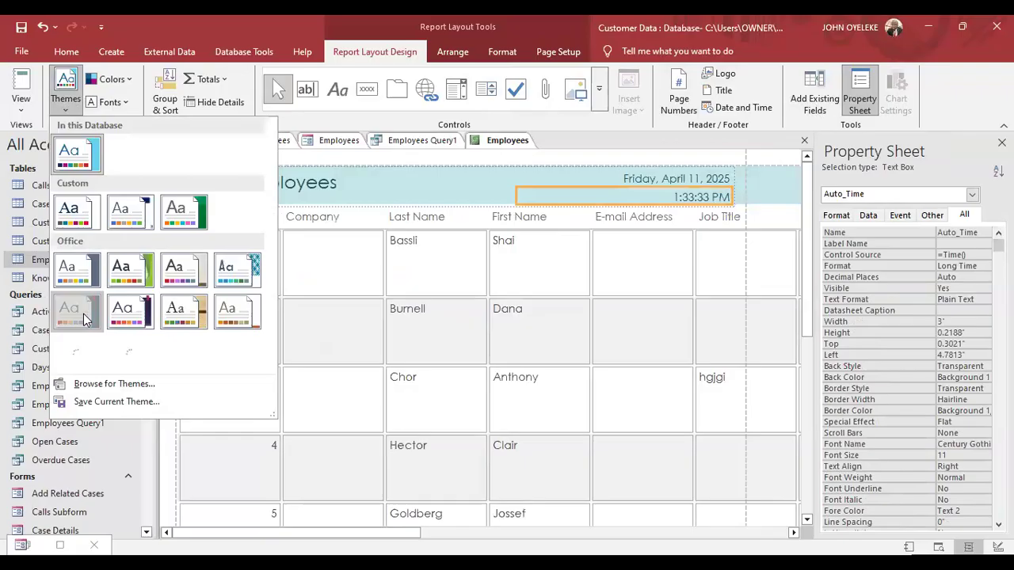
Apply an Office theme that turns the Employees report header teal.
left_click(175, 273)
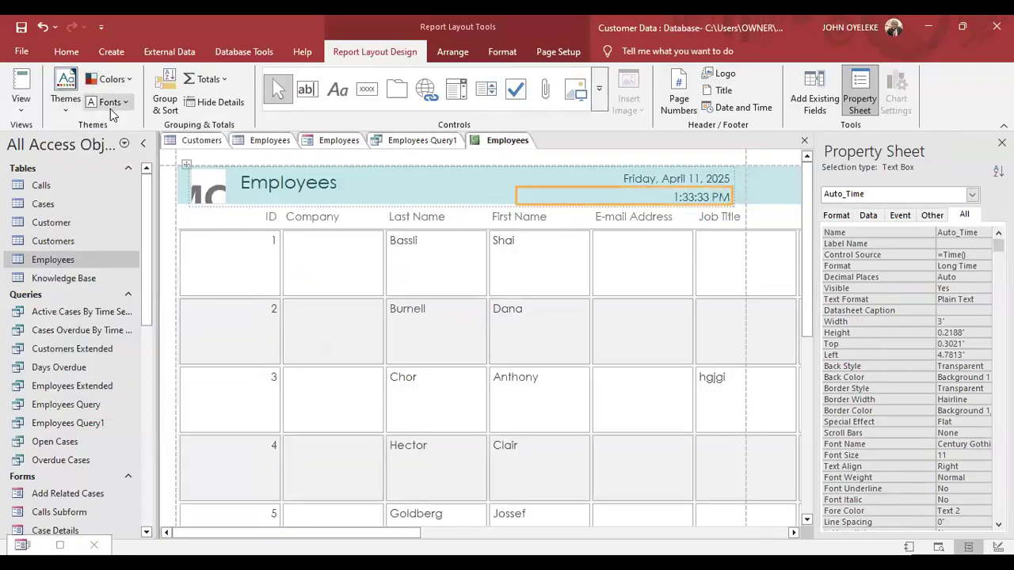
left_click(504, 55)
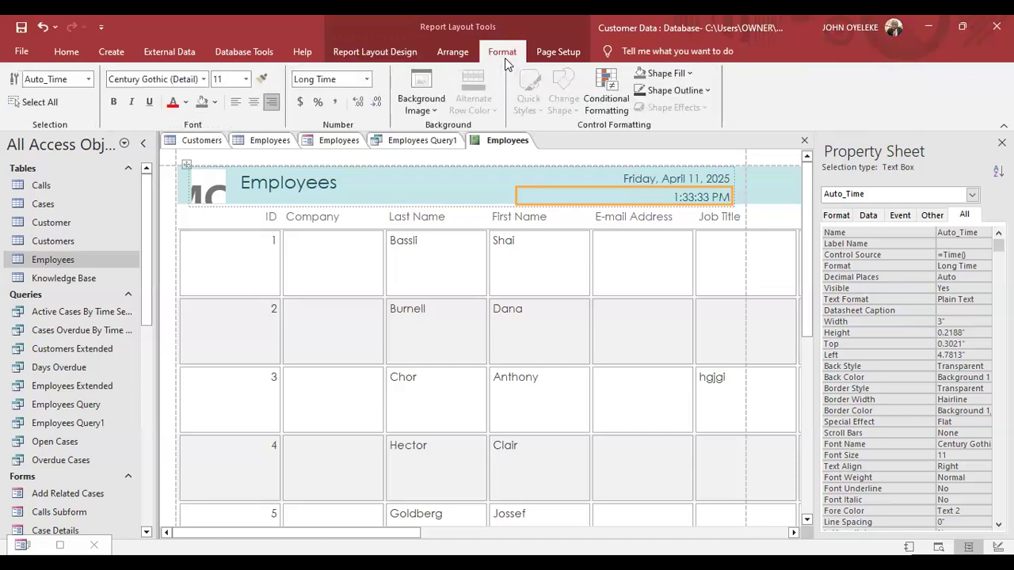
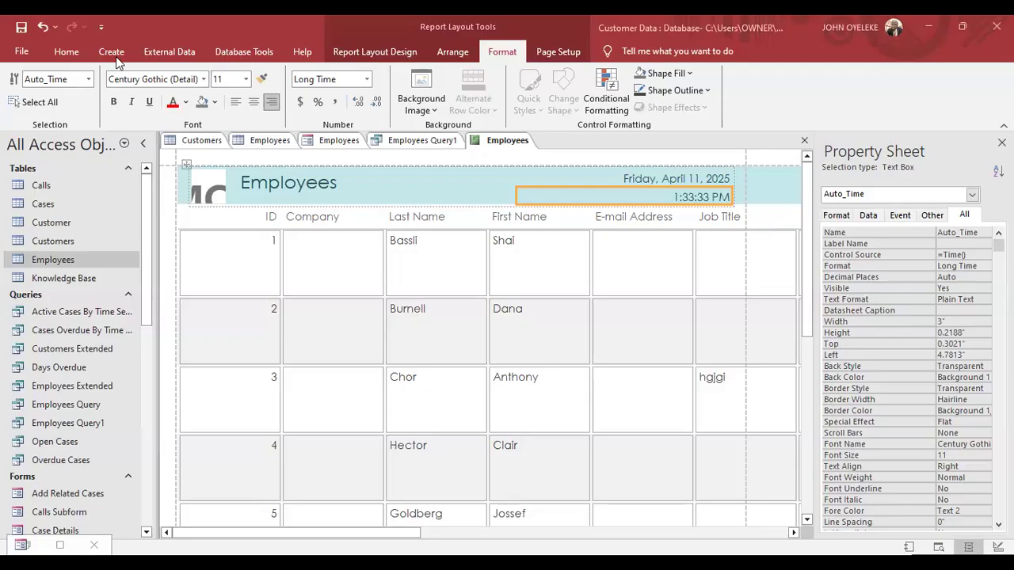
Start exporting the Employees report to Excel, then cancel the export.
left_click(166, 52)
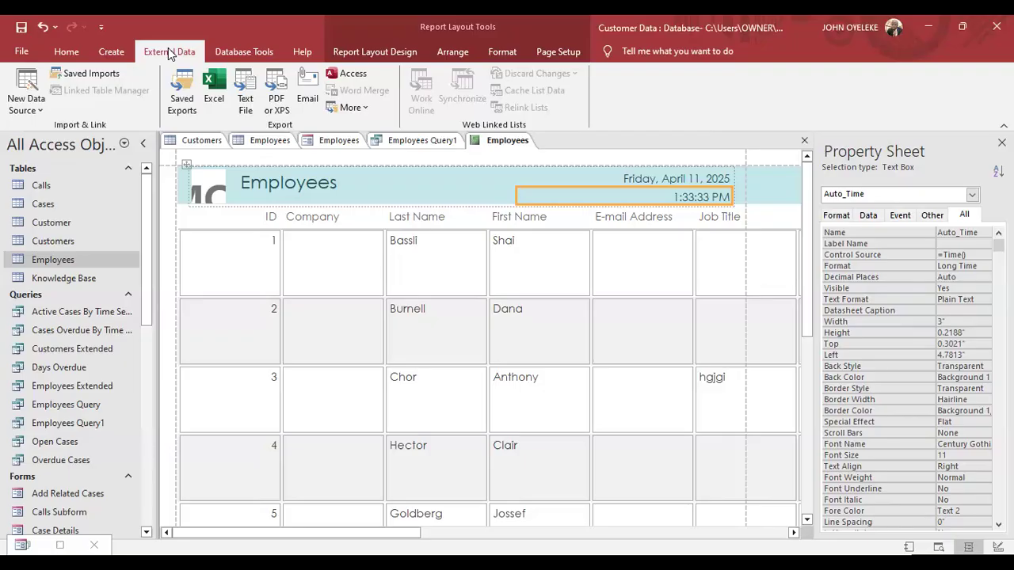
left_click(212, 89)
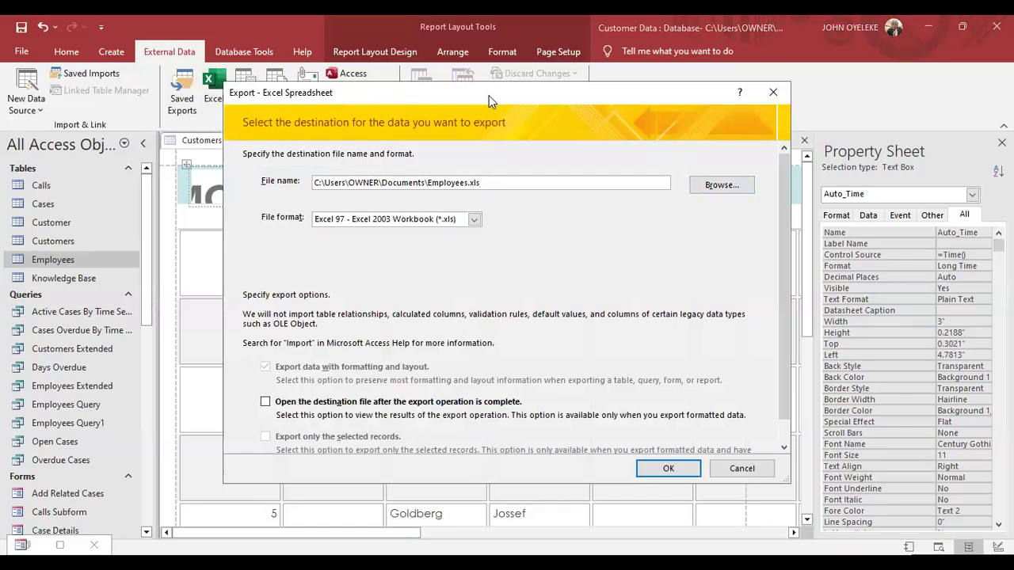
left_click_drag(489, 95, 332, 90)
left_click(618, 88)
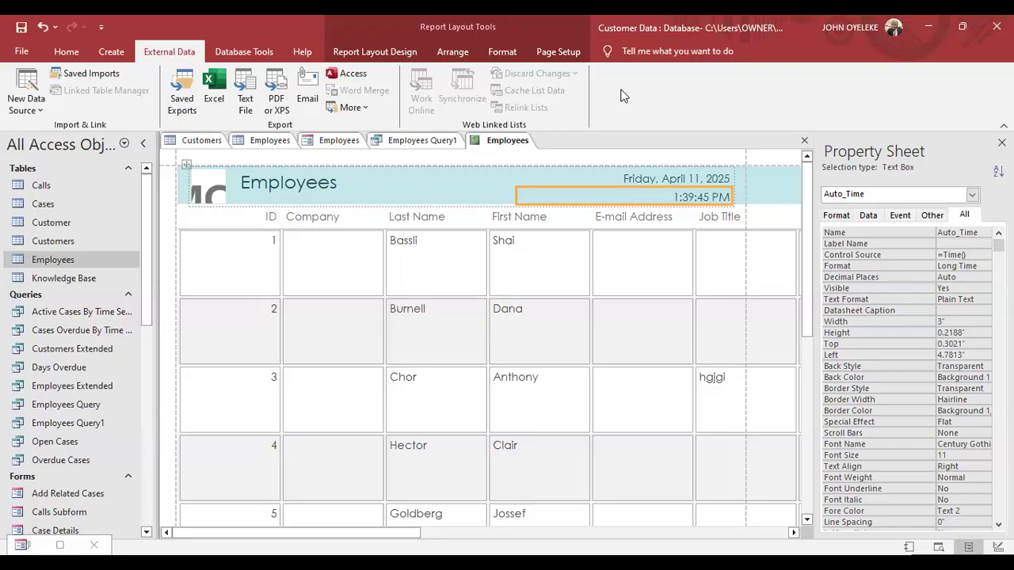
Open the Customers and Employees table datasheets and move down to record 12.
double_click(68, 243)
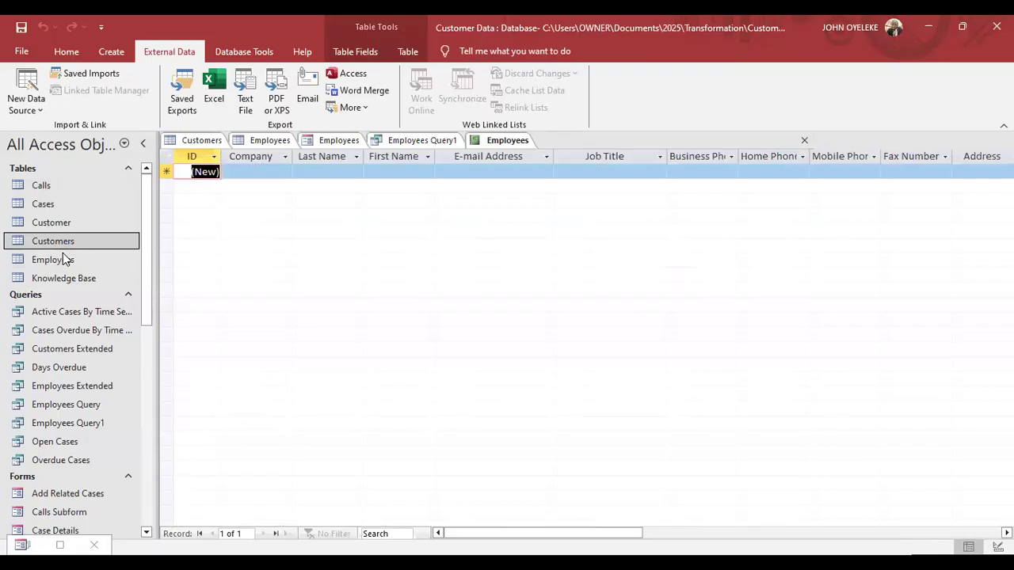
left_click(67, 260)
double_click(66, 260)
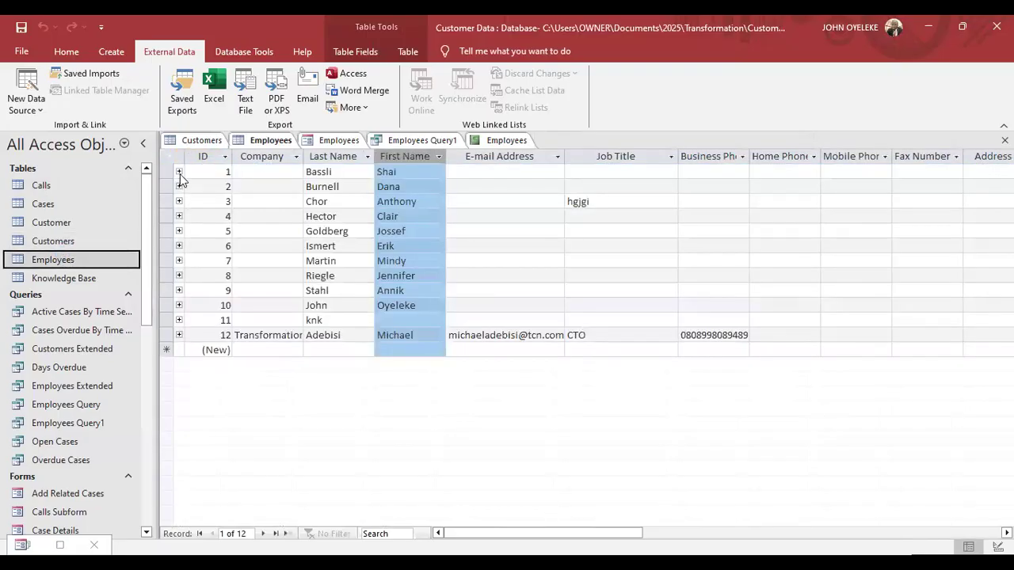
left_click(331, 230)
key("Down")
key("Down")
key("Down")
key("Down")
key("Down")
key("Down")
key("Down")
key("Down")
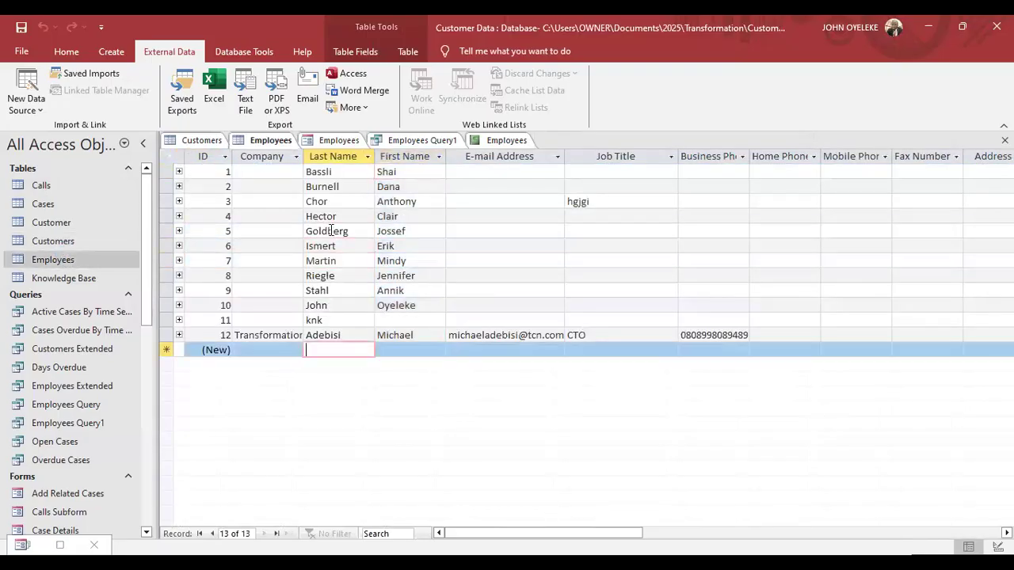
key("Up")
key("Up")
key("Up")
key("Up")
key("Up")
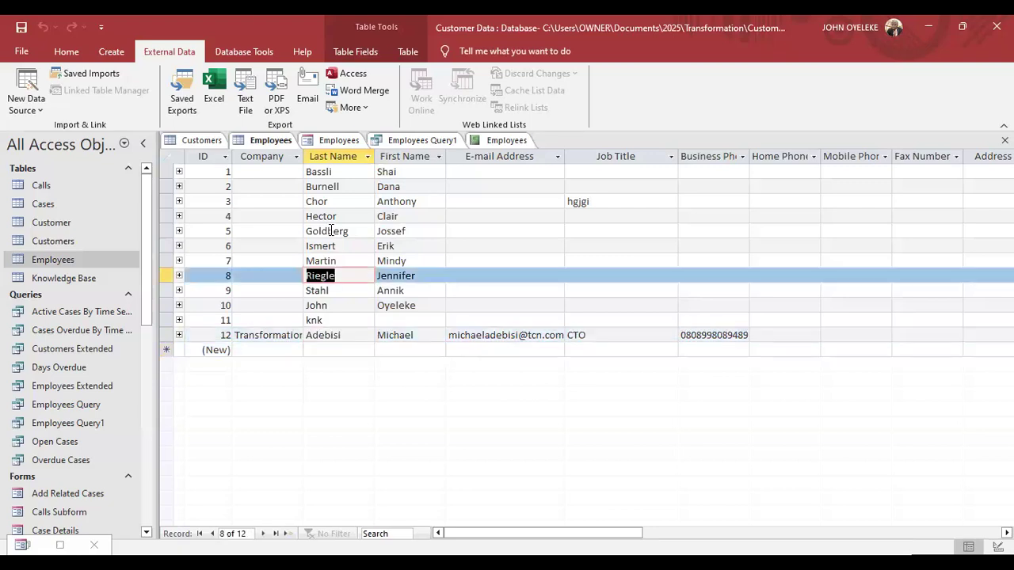
Step back and forth across the Employees fields from record 8 back to record 3.
key("Right")
key("Right")
key("Right")
key("Right")
key("Right")
key("Right")
key("Right")
key("Right")
key("Right")
key("Right")
key("Right")
key("Right")
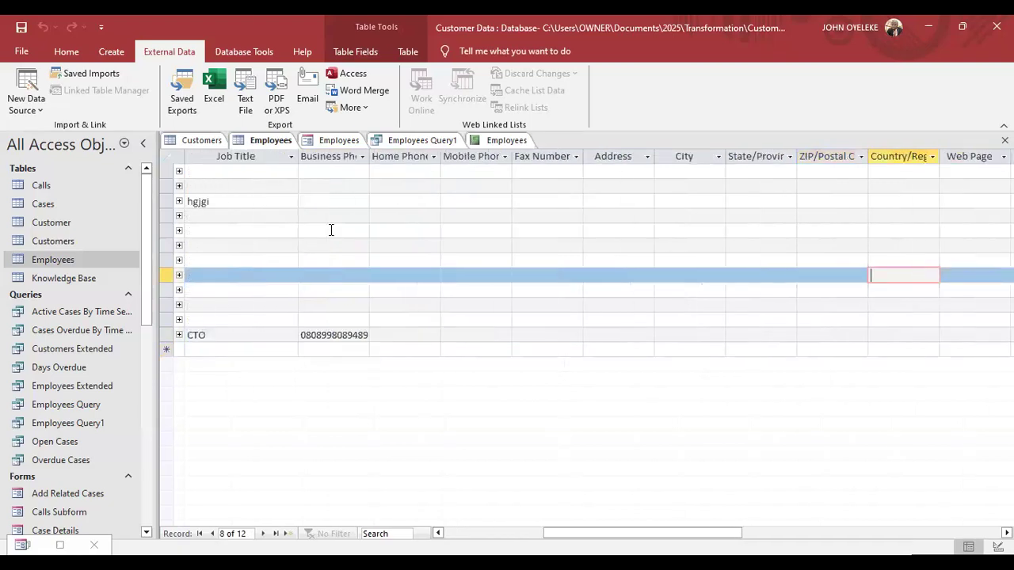
key("Left")
key("Left")
key("Left")
key("Left")
key("Left")
key("Left")
key("Left")
key("Left")
key("Left")
key("Left")
key("Left")
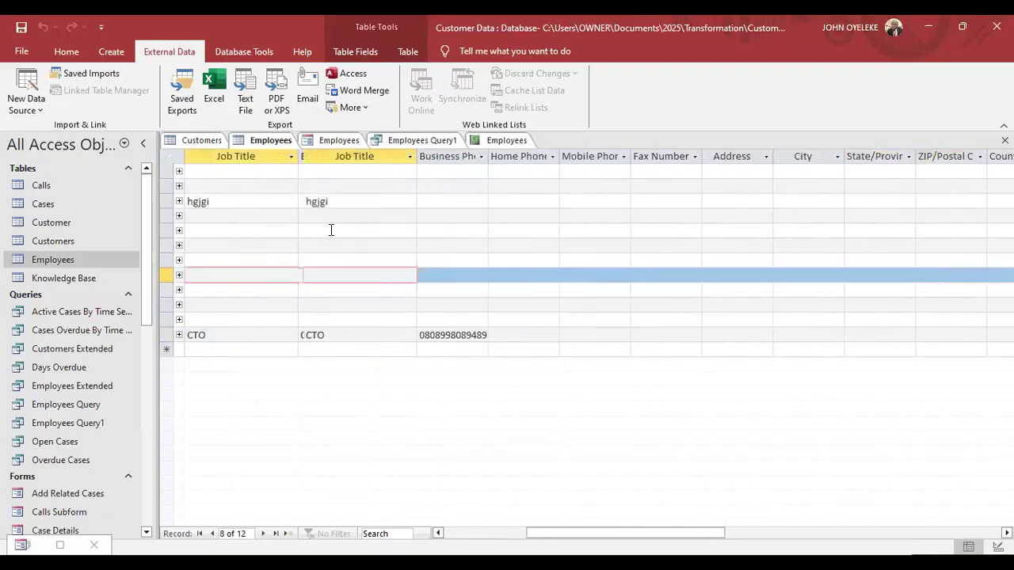
key("Left")
key("Left")
key("Left")
key("Left")
key("Left")
key("Left")
key("Left")
key("Left")
key("Left")
key("Left")
key("Left")
key("Left")
key("Left")
key("Left")
key("Left")
key("Left")
key("Left")
key("Left")
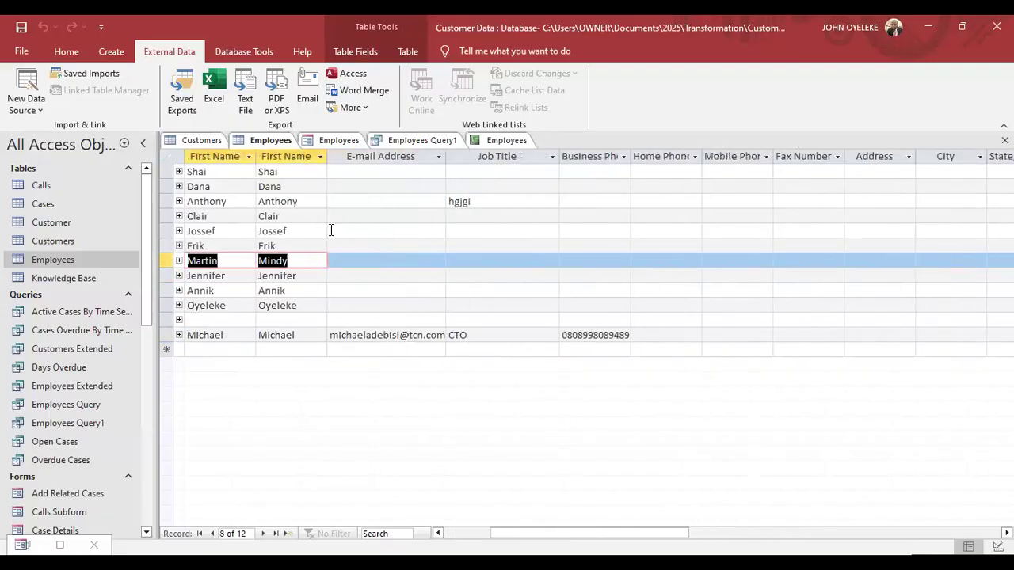
key("Left")
key("Left")
key("Left")
key("Left")
key("Left")
key("Left")
key("Left")
key("Left")
key("Left")
key("Left")
key("Left")
key("Left")
key("Left")
key("Left")
key("Left")
key("Left")
key("Left")
key("Left")
key("Left")
key("Left")
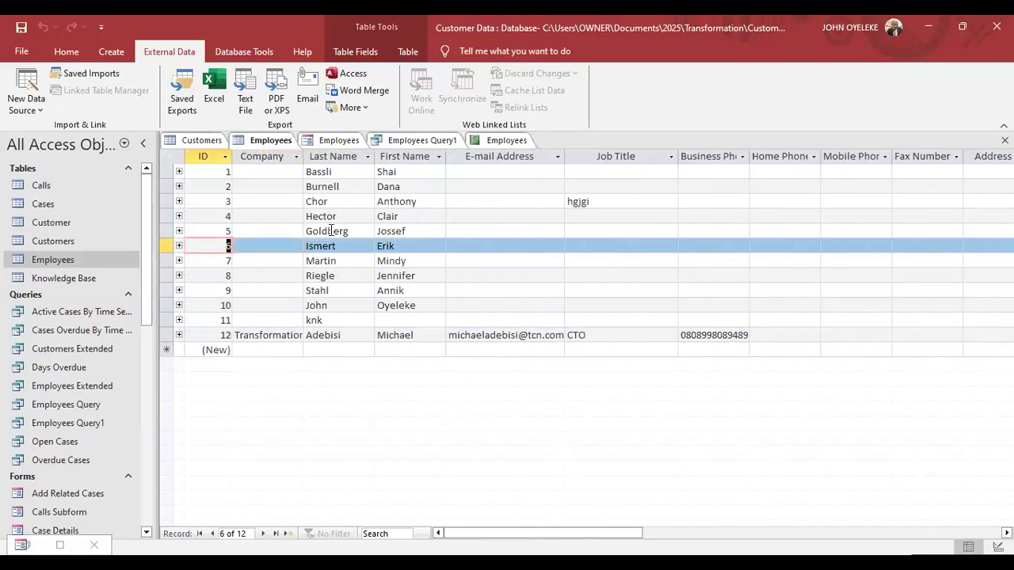
key("Right")
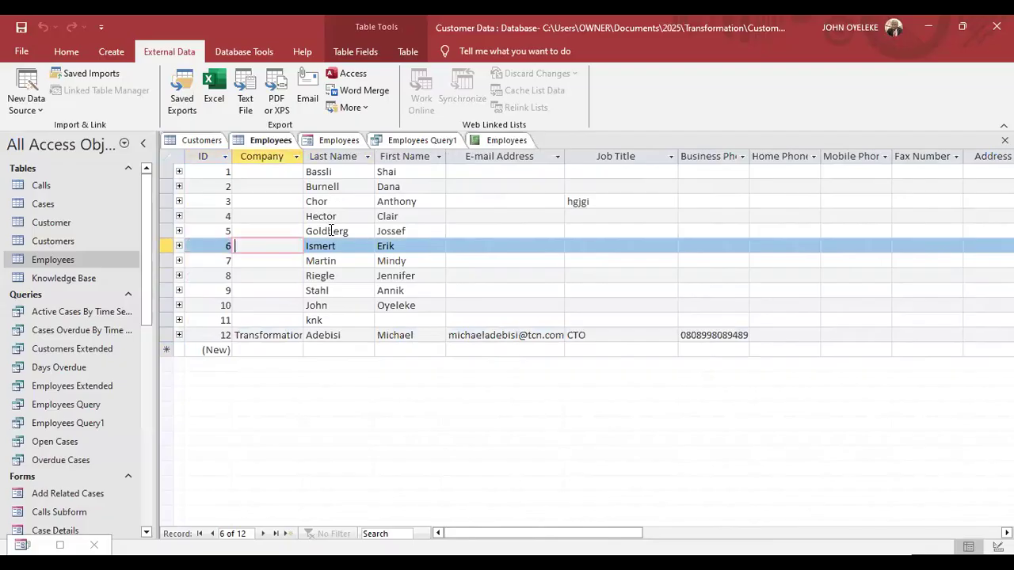
key("Right")
key("Right")
key("Right")
key("Right")
key("Right")
key("Right")
key("Right")
key("Right")
key("Right")
key("Right")
key("Right")
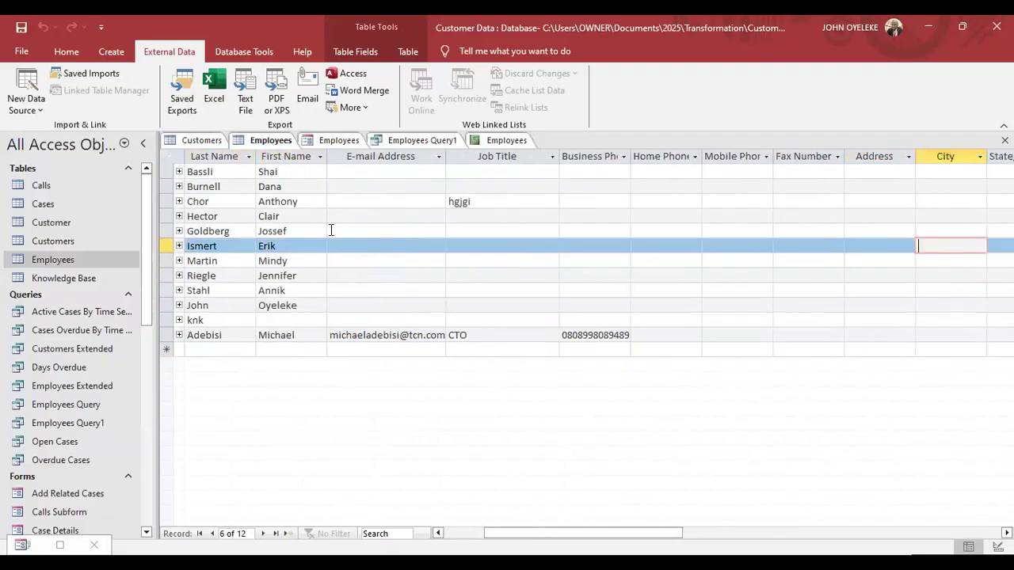
key("Left")
key("Left")
key("Left")
key("Left")
key("Left")
key("Left")
key("Left")
key("Left")
key("Left")
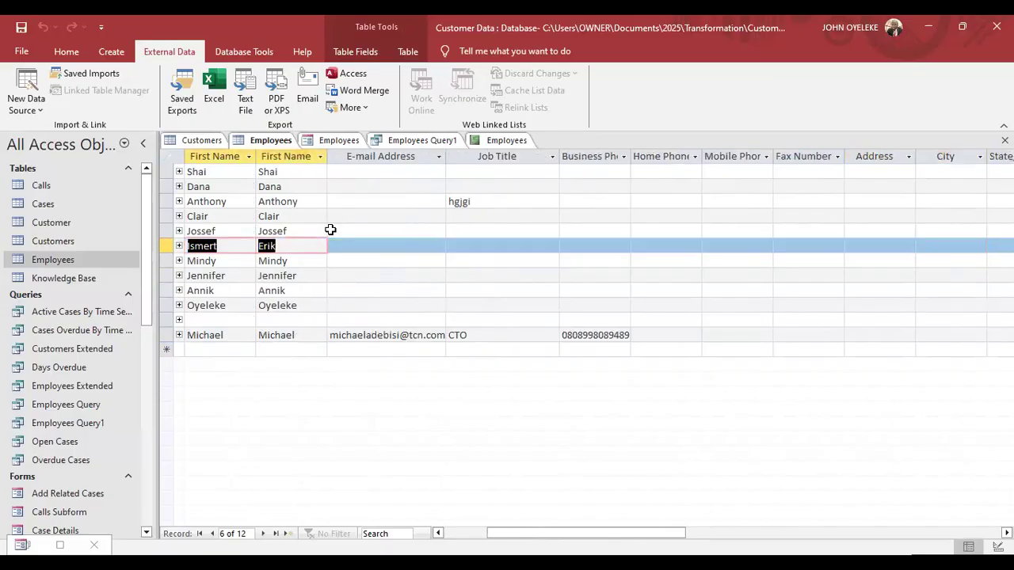
key("Left")
key("Left")
key("Left")
key("Left")
key("Left")
key("Left")
key("Left")
key("Left")
key("Left")
key("Left")
key("Left")
key("Left")
key("Left")
key("Left")
key("Left")
key("Left")
key("Left")
key("Left")
key("Left")
key("Left")
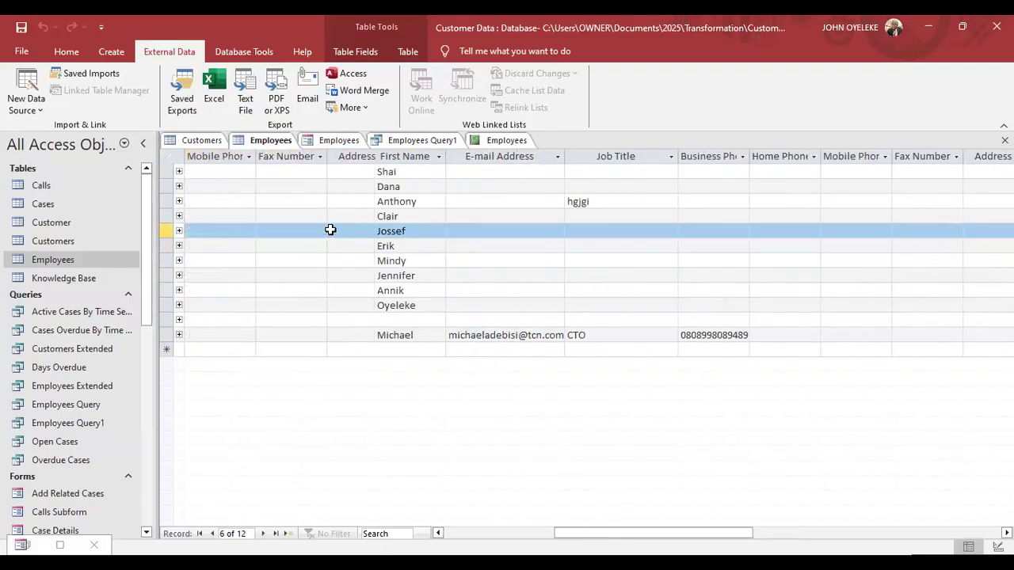
key("Left")
key("Left")
key("Left")
key("Left")
key("Left")
key("Left")
key("Left")
key("Left")
key("Left")
key("Left")
key("Left")
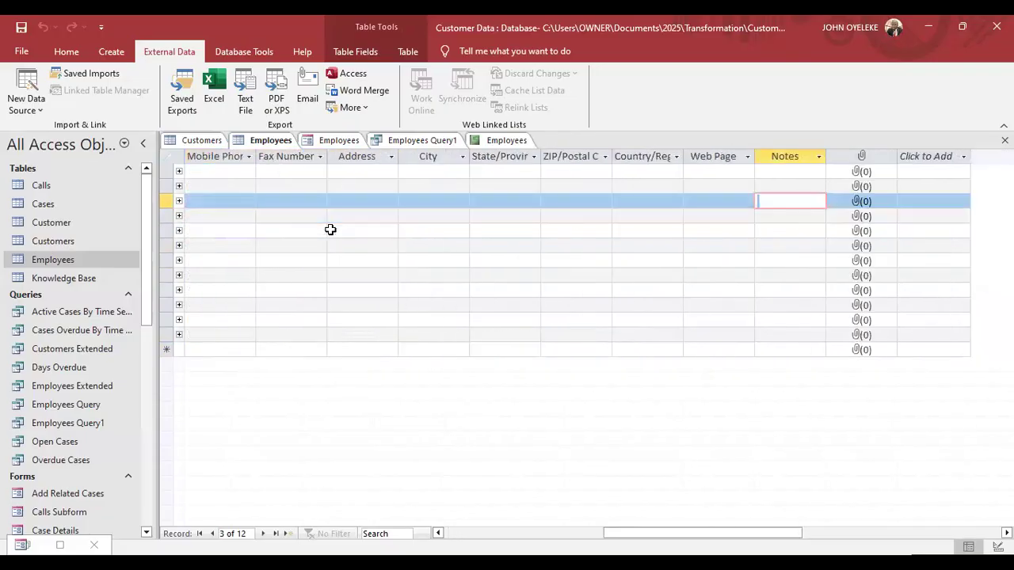
key("Left")
key("Left")
key("Left")
key("Left")
key("Left")
key("Left")
key("Left")
key("Left")
key("Left")
key("Left")
key("Left")
key("Left")
key("Left")
key("Left")
key("Left")
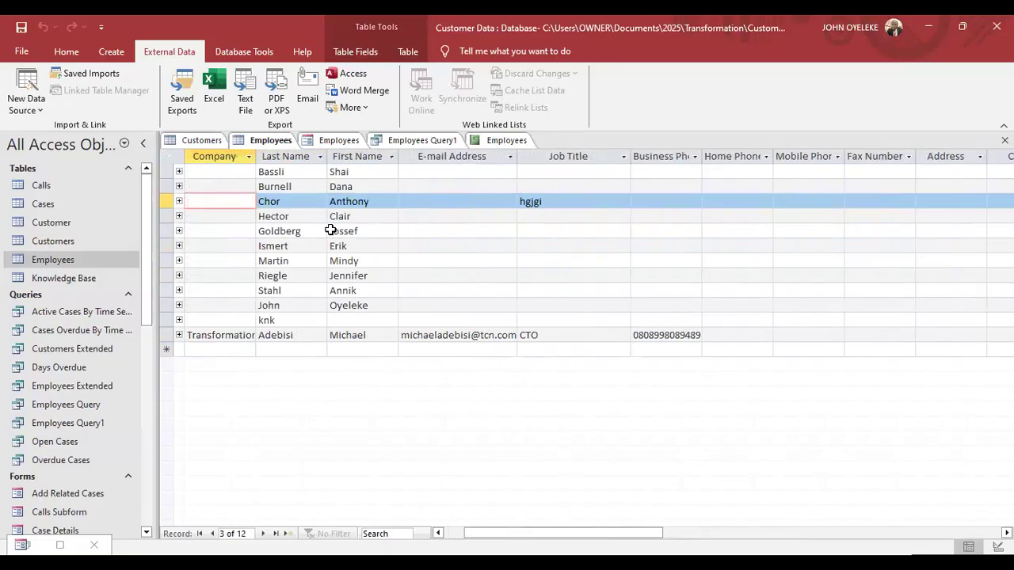
Freeze the First Name column, then tab across record 7 into record 8.
left_click(379, 157)
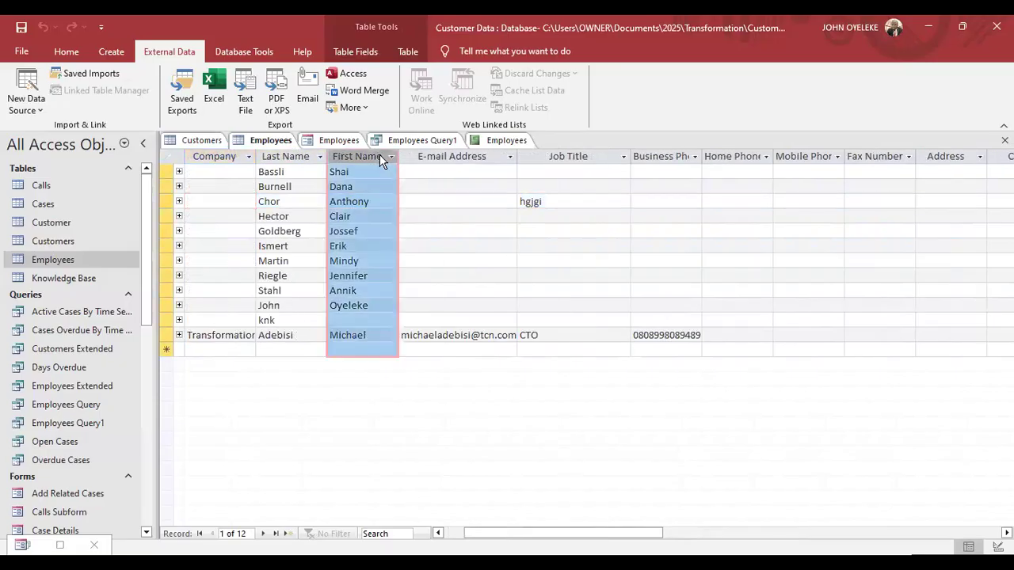
right_click(379, 156)
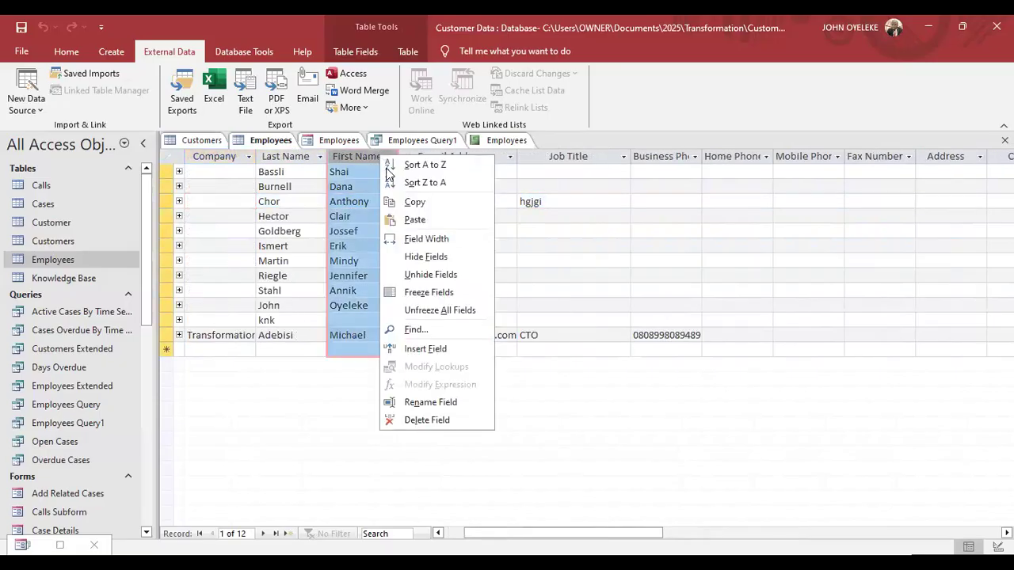
left_click(420, 294)
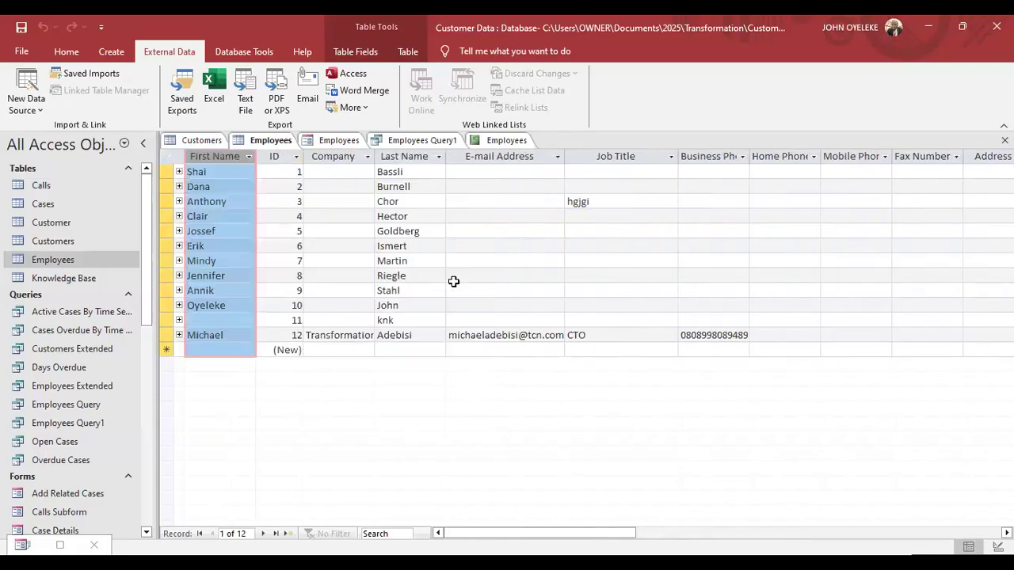
left_click(359, 261)
key("Tab")
key("Tab")
key("Tab")
key("Tab")
key("Tab")
key("Tab")
key("Tab")
key("Tab")
key("Tab")
key("Tab")
key("Tab")
key("Tab")
key("Tab")
key("Tab")
key("Tab")
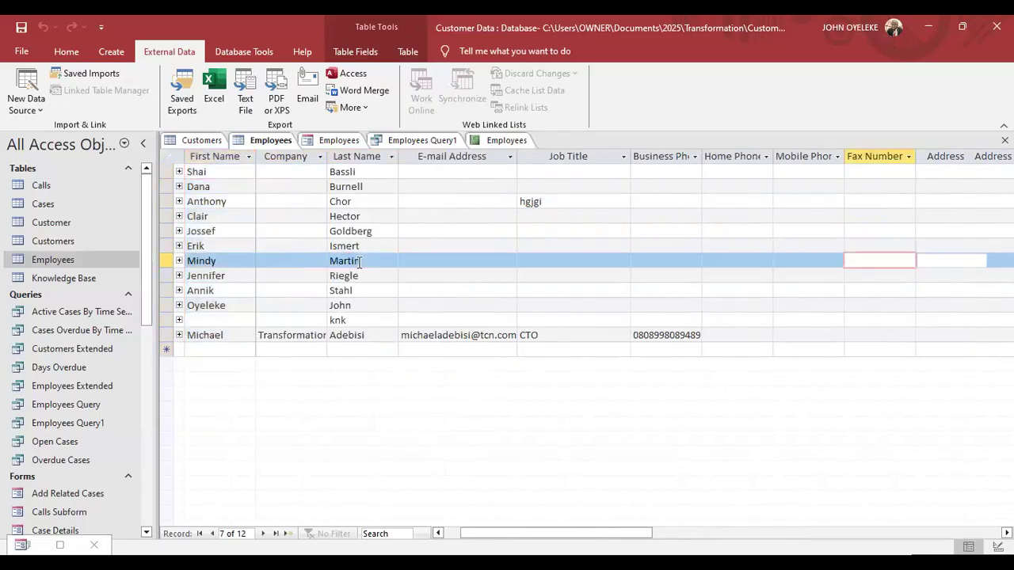
key("Tab")
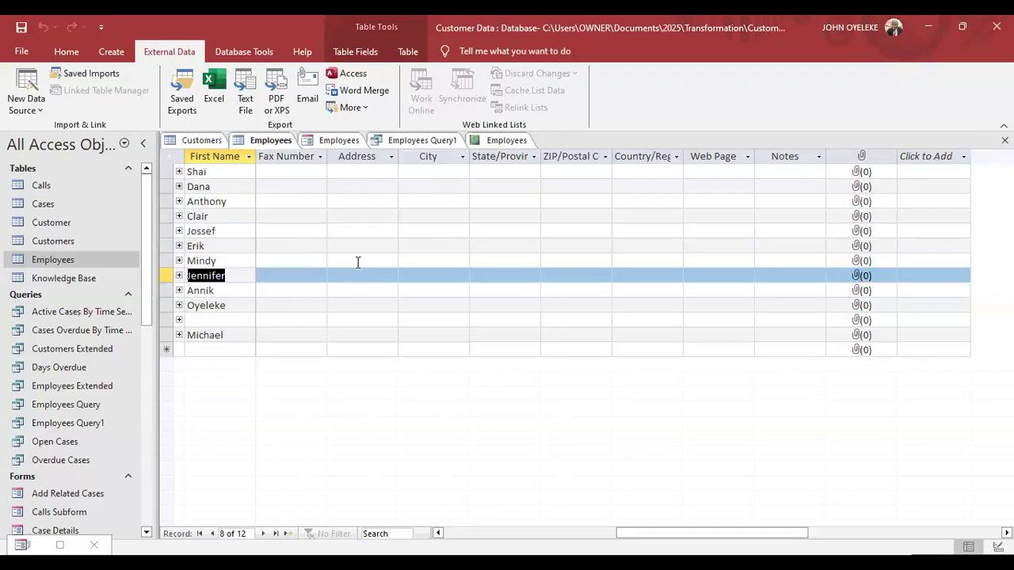
Open the Knowledge Base, Cases, Calls and Customer tables.
double_click(67, 278)
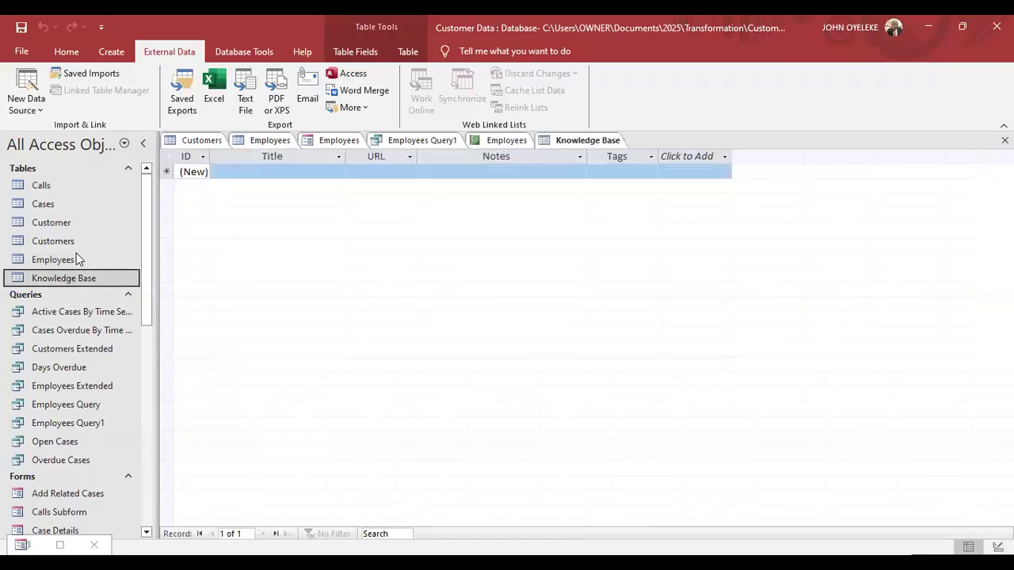
left_click(46, 208)
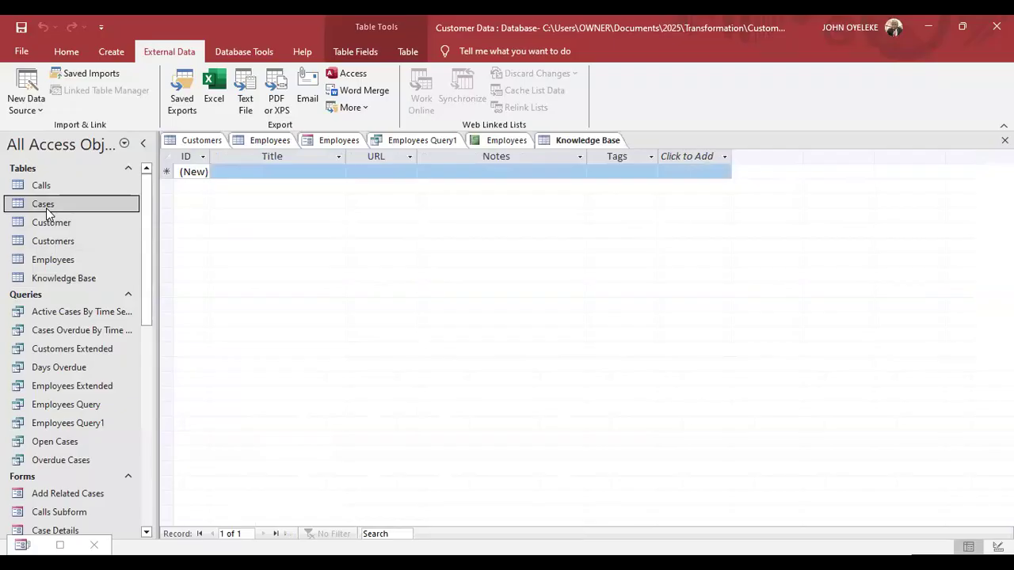
double_click(46, 208)
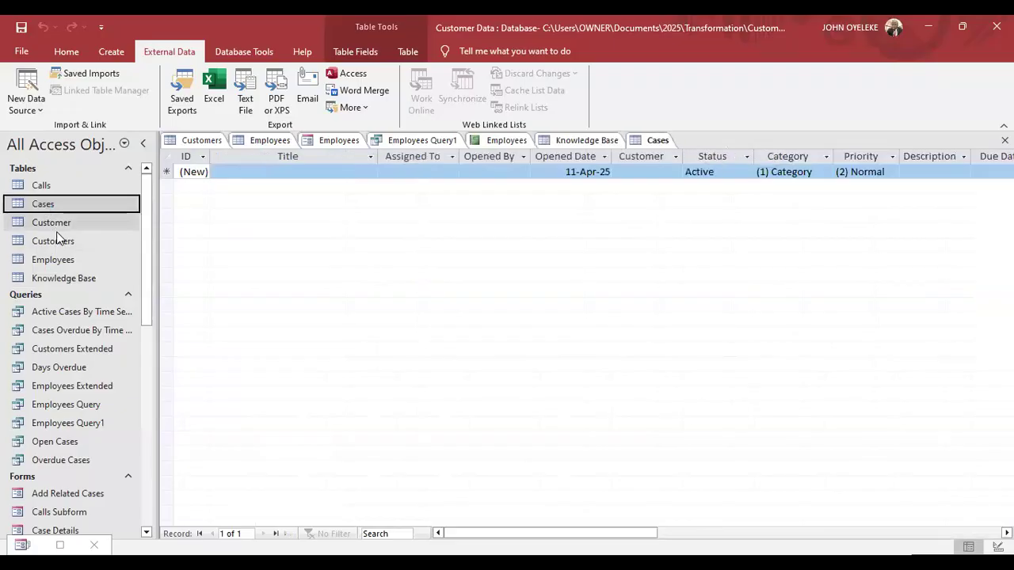
double_click(55, 190)
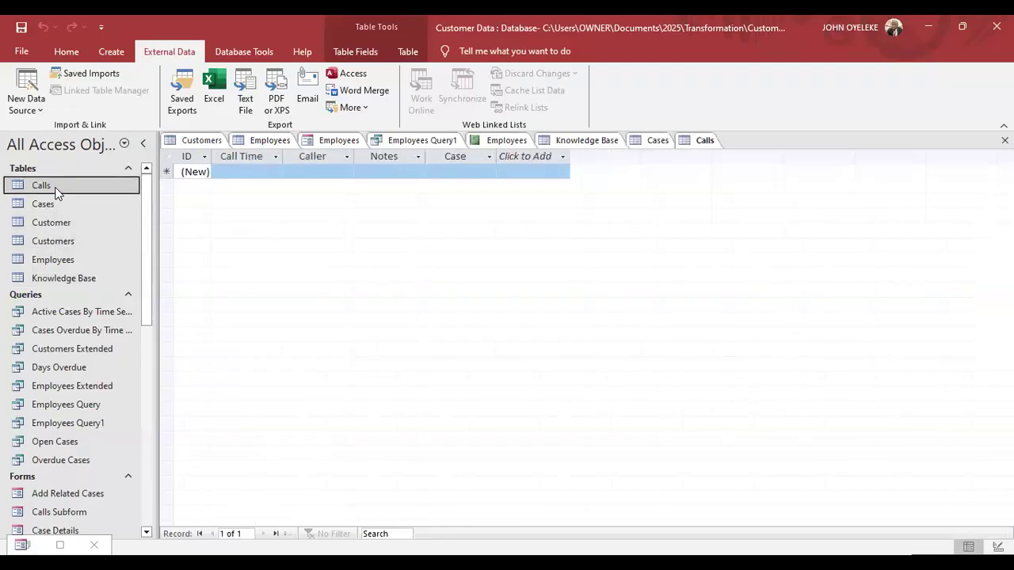
left_click(51, 222)
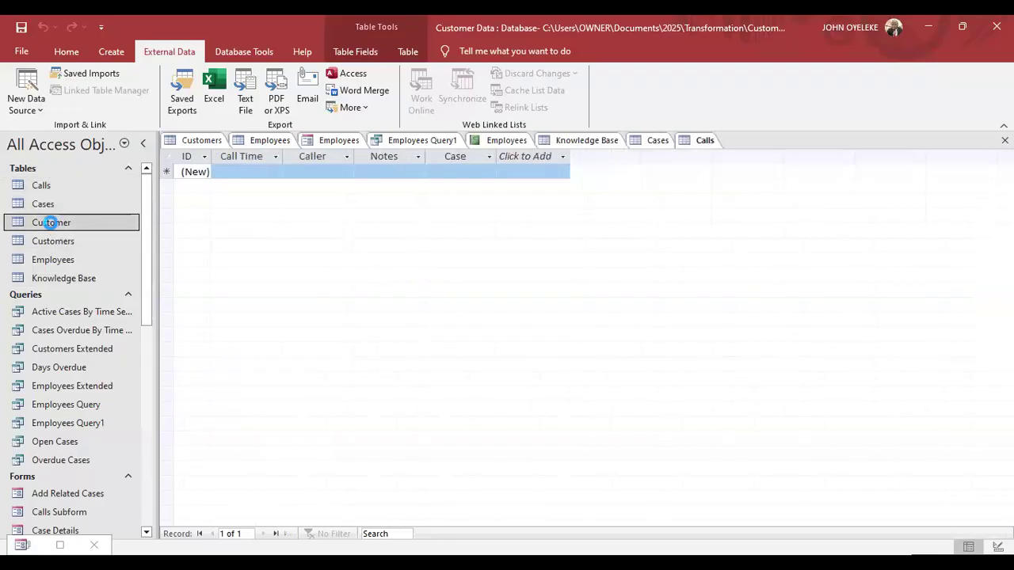
double_click(50, 223)
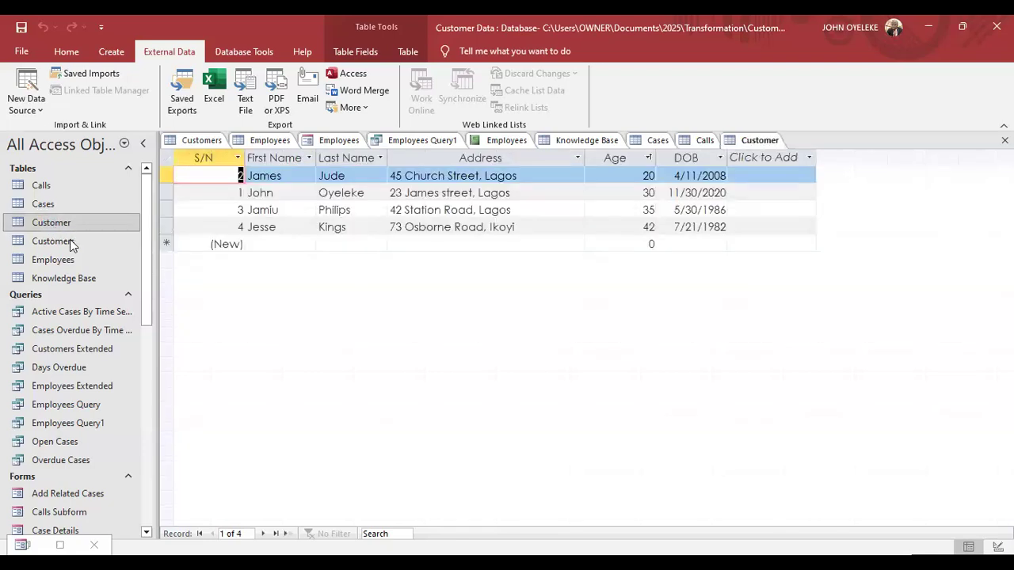
Open the Customers and Employees tables, then return to the Employees report.
left_click(71, 246)
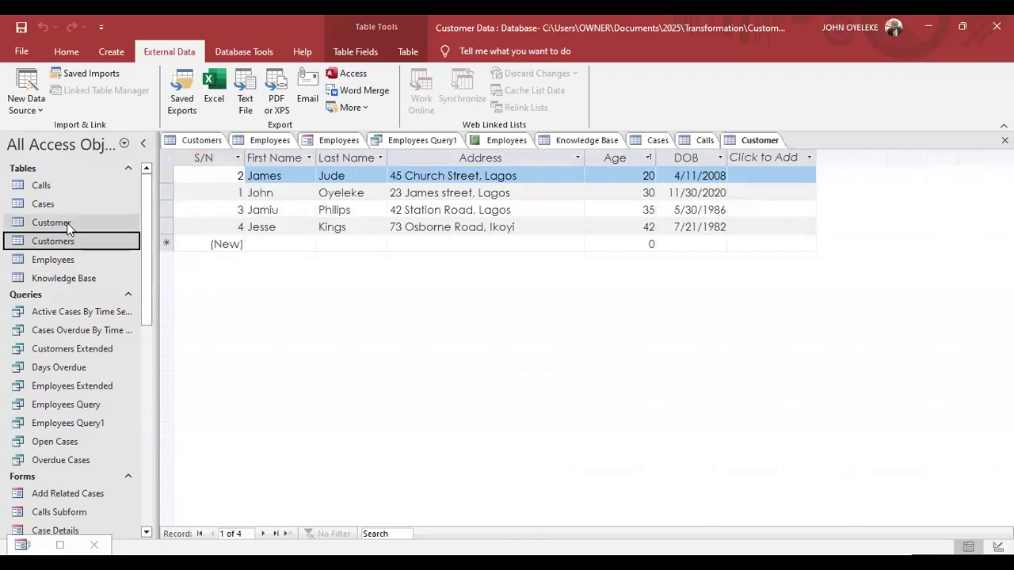
double_click(69, 228)
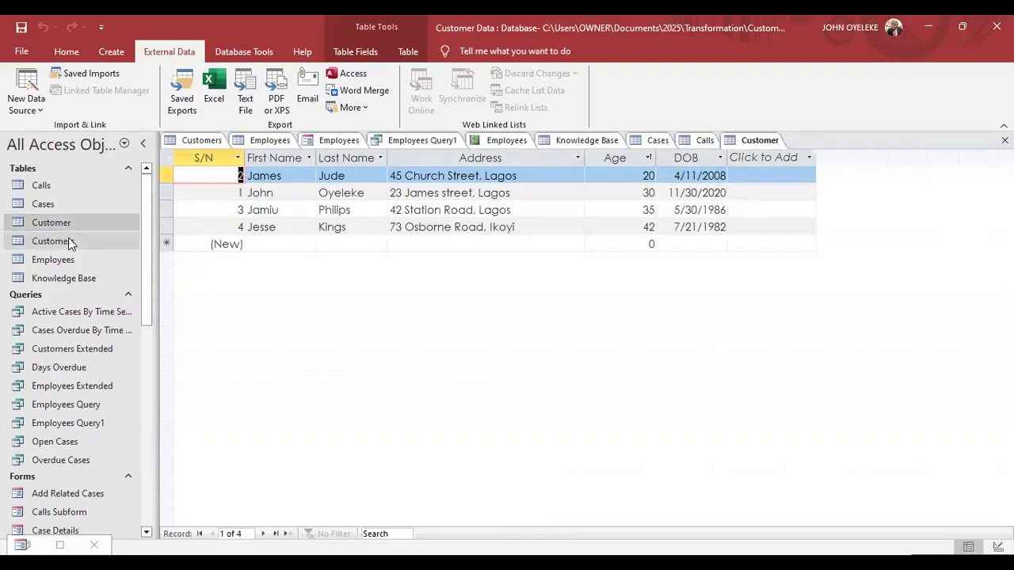
double_click(68, 241)
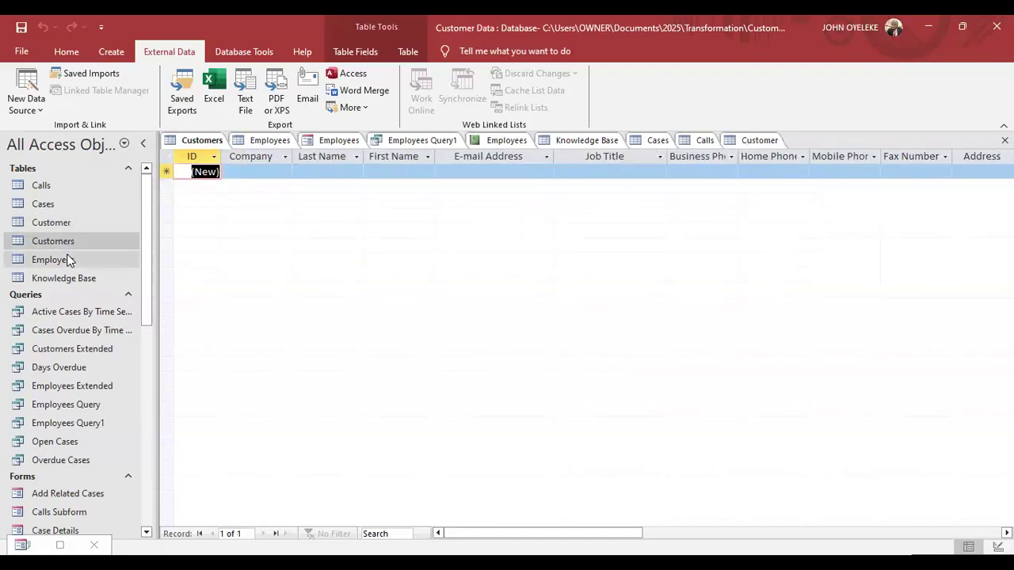
double_click(68, 259)
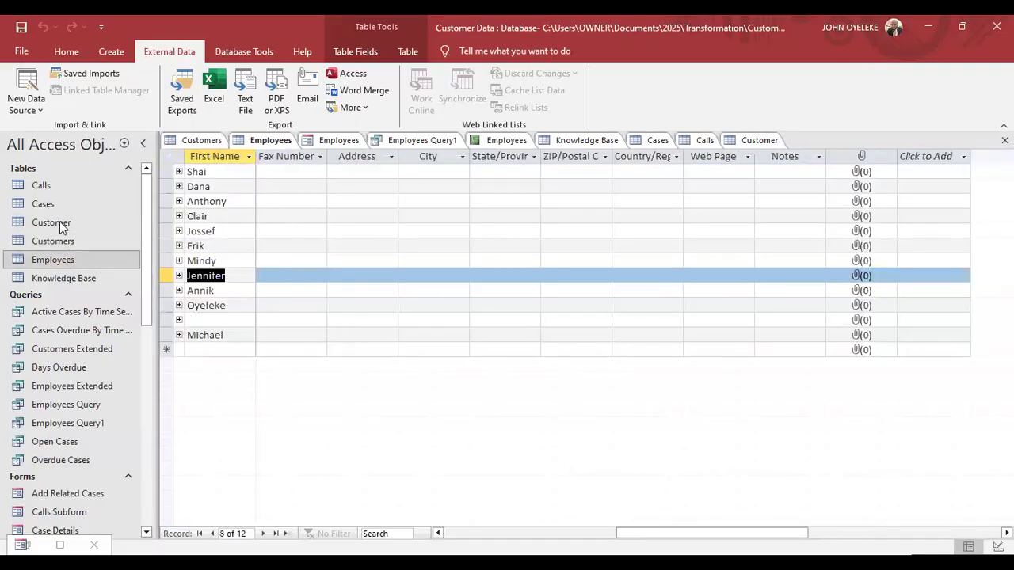
left_click(500, 143)
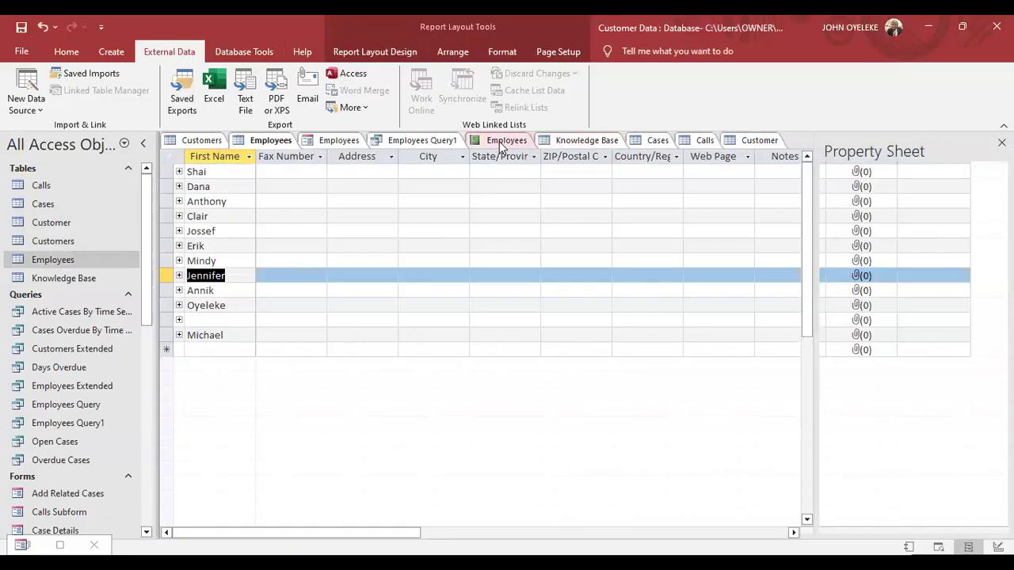
Close all objects, saving changes to Customers, Employees Query1 and the Employees report.
right_click(500, 143)
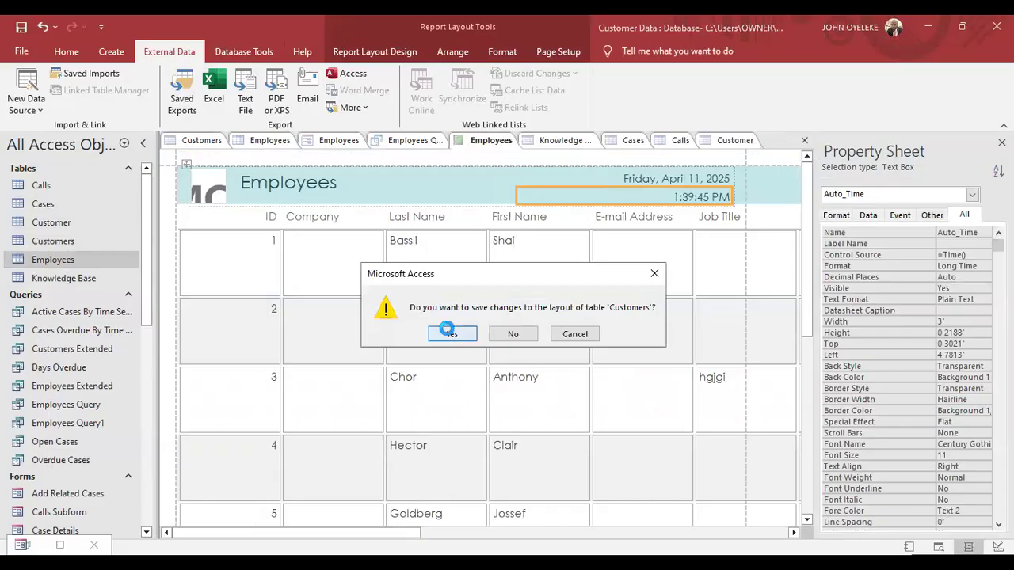
left_click(448, 331)
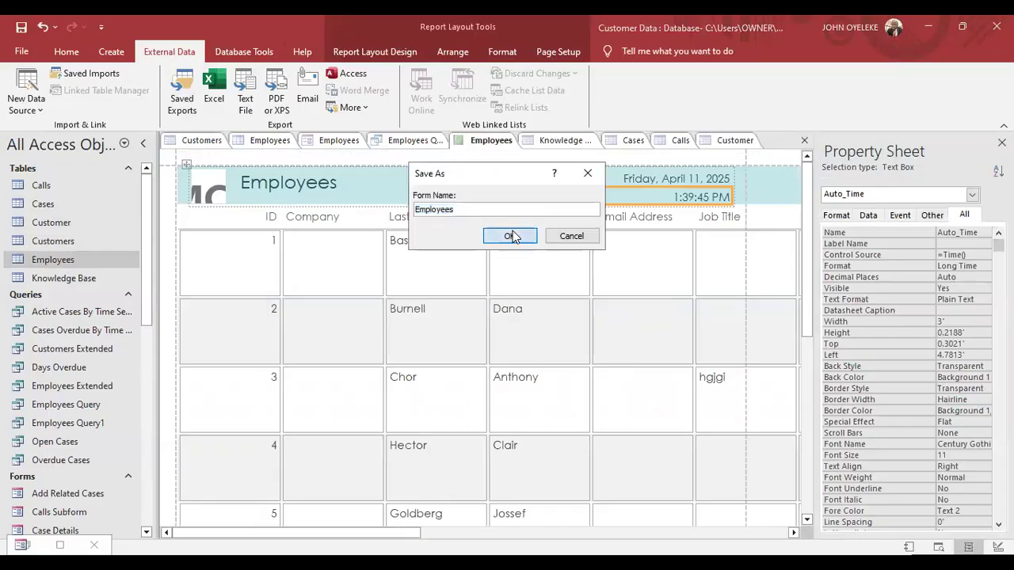
left_click(510, 236)
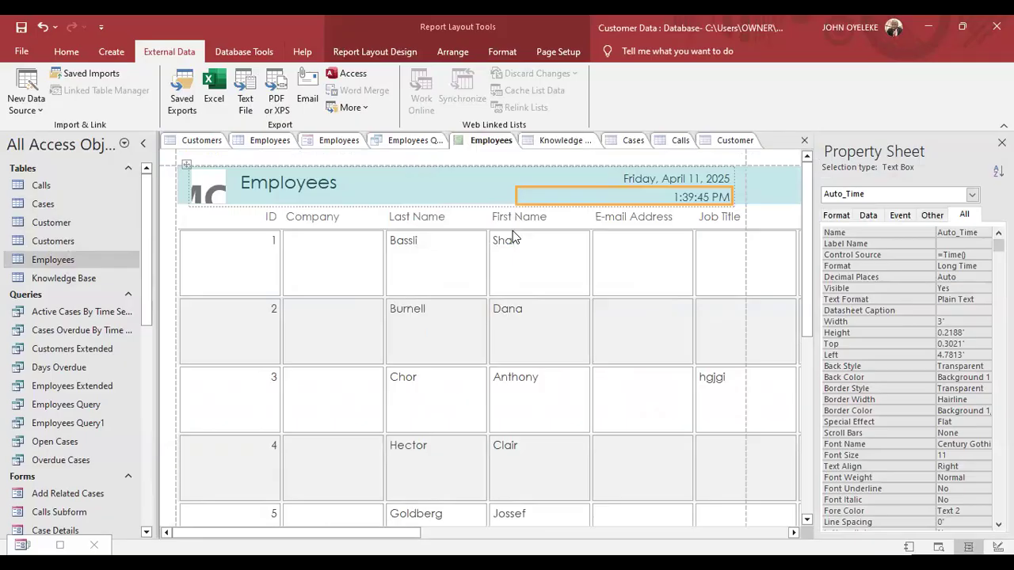
left_click(449, 336)
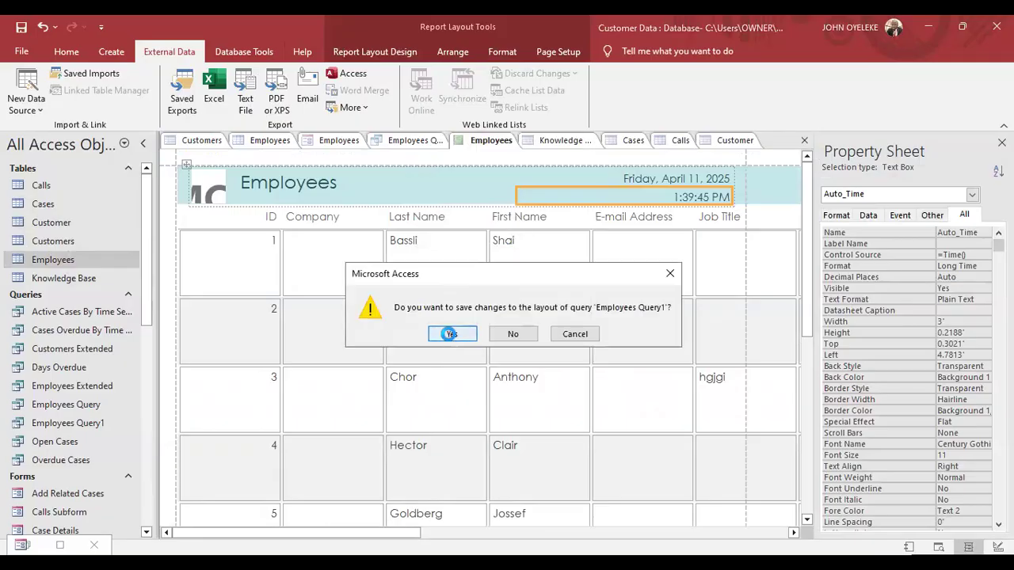
left_click(448, 335)
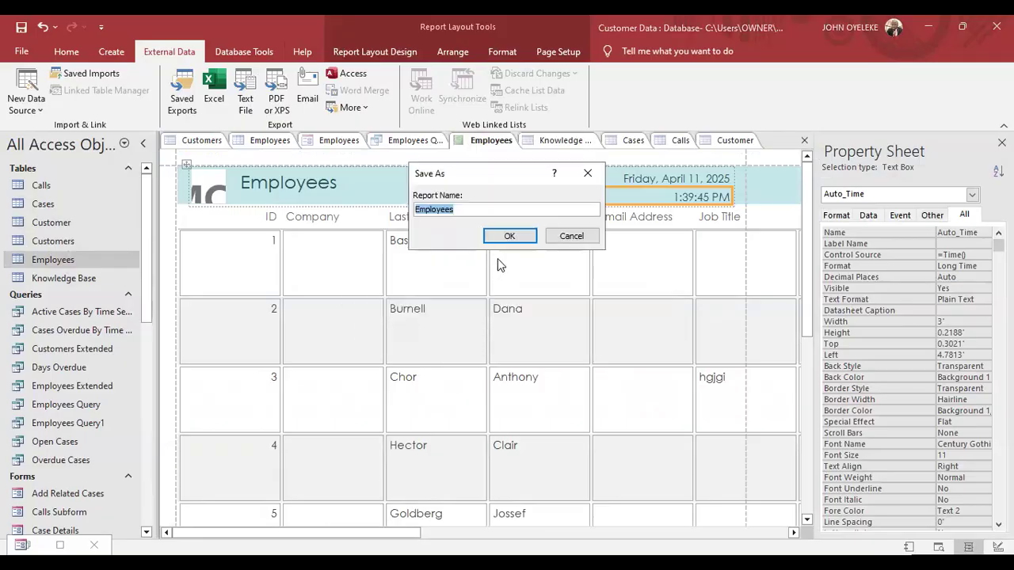
left_click(504, 239)
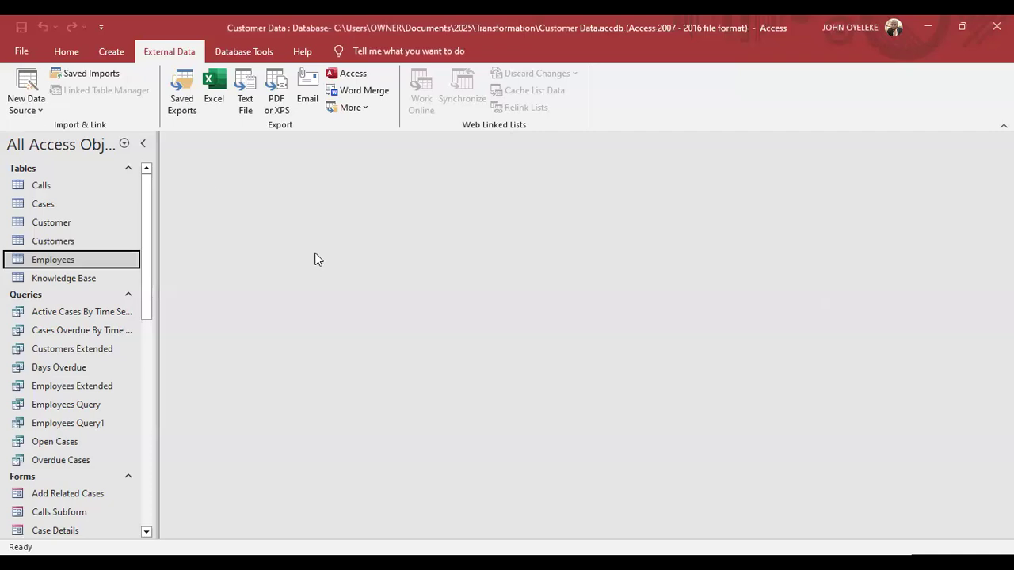
left_click(124, 146)
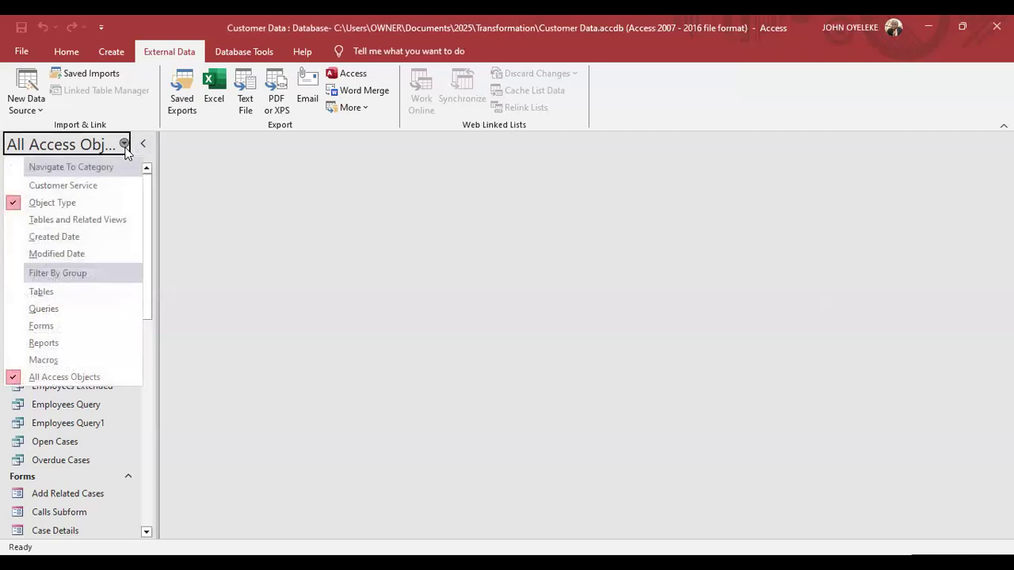
left_click(38, 382)
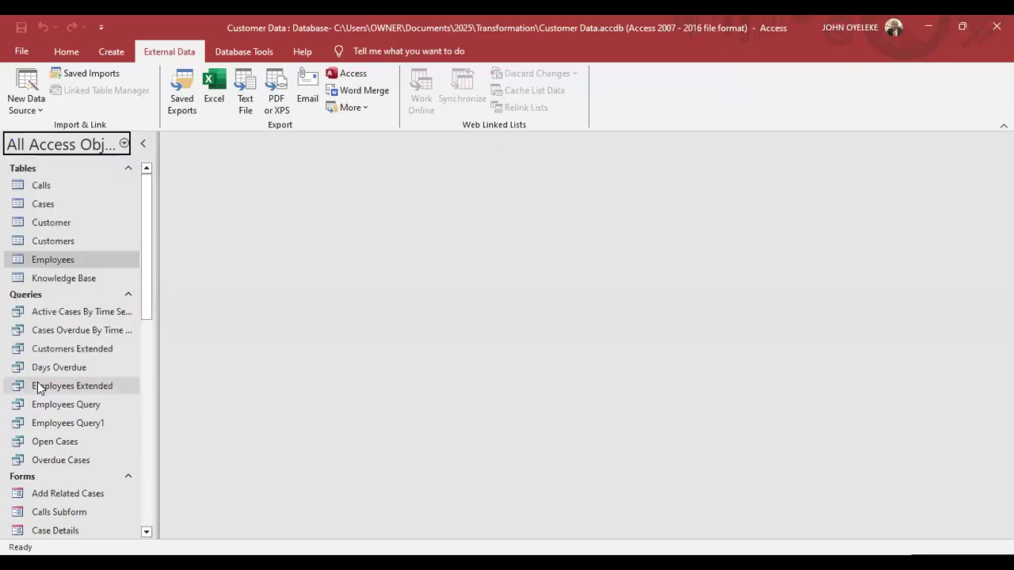
left_click(123, 146)
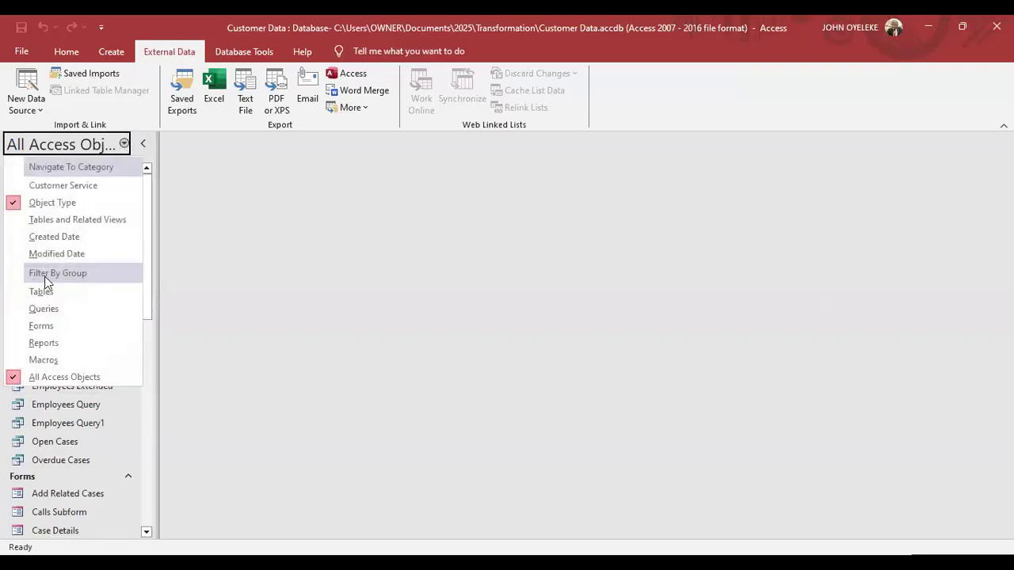
left_click(41, 293)
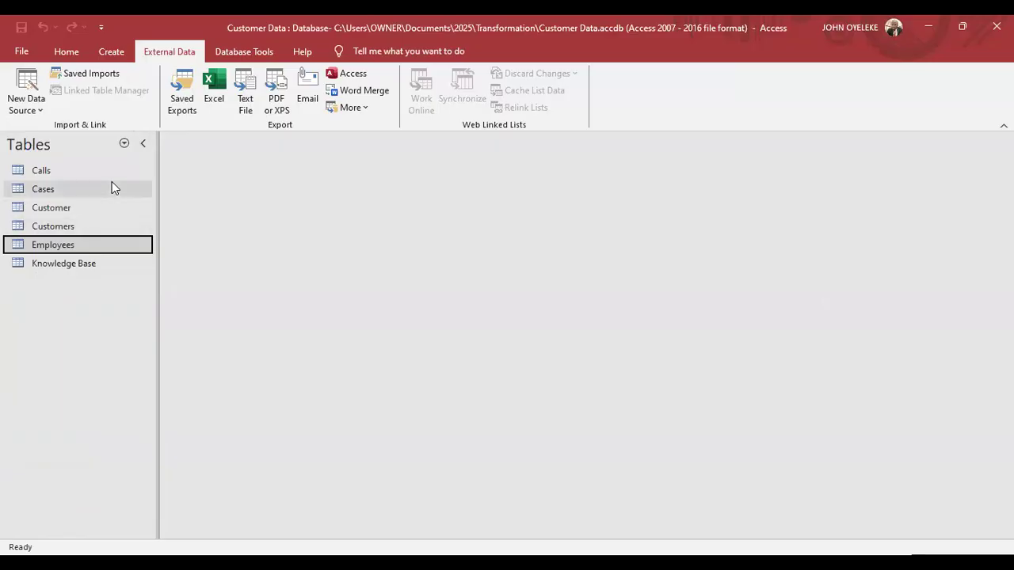
left_click(127, 145)
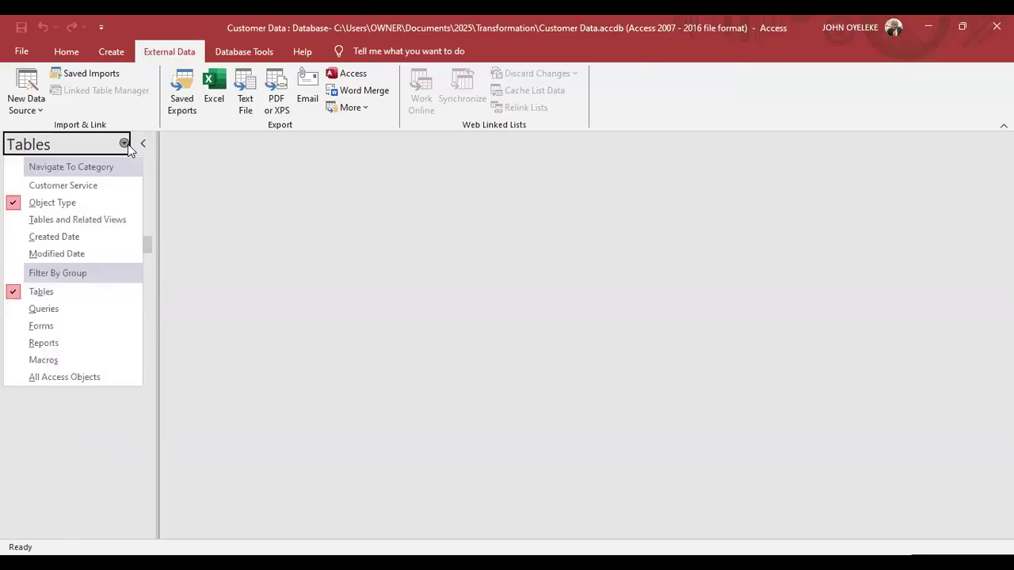
left_click(33, 311)
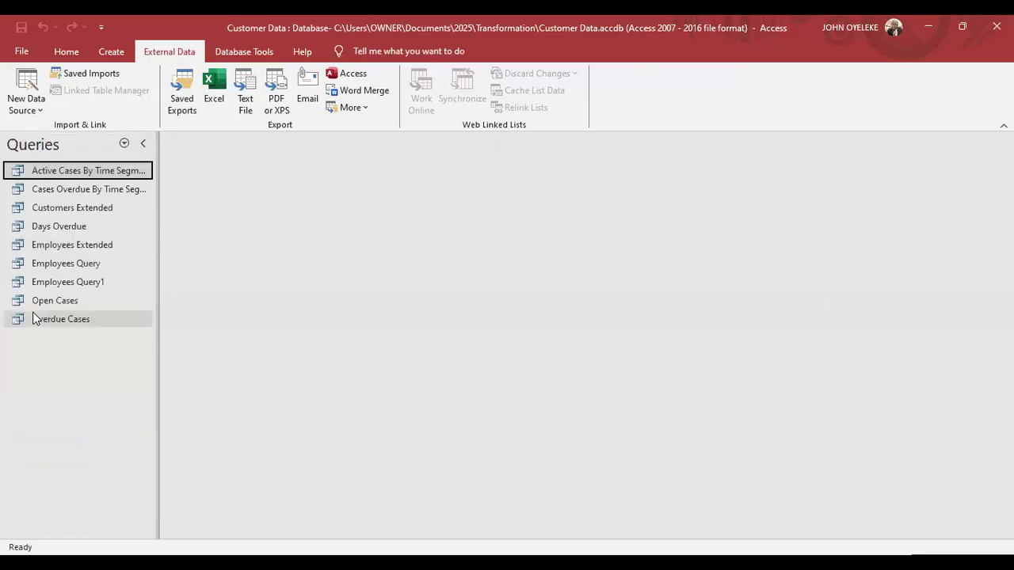
left_click(124, 143)
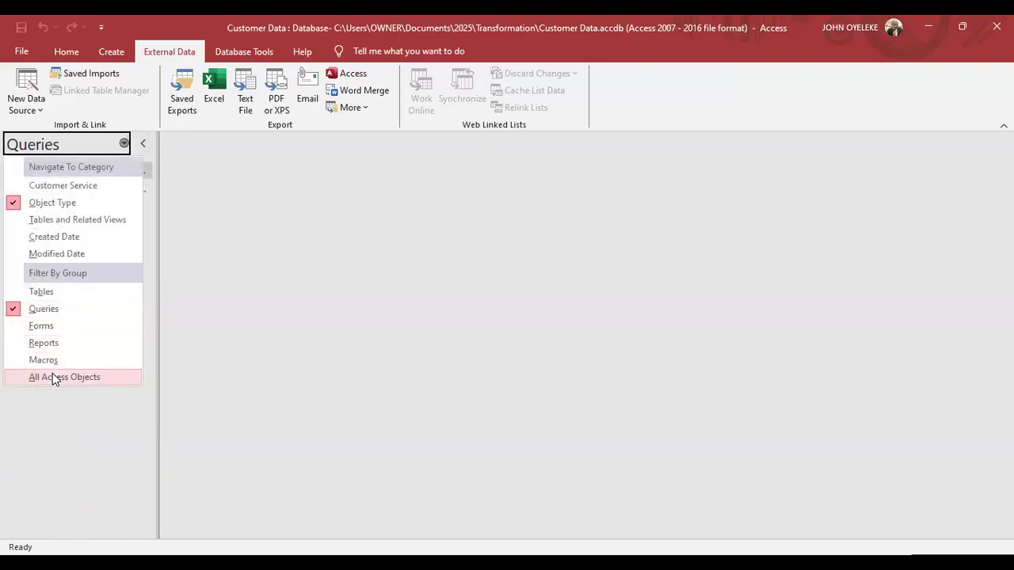
left_click(52, 373)
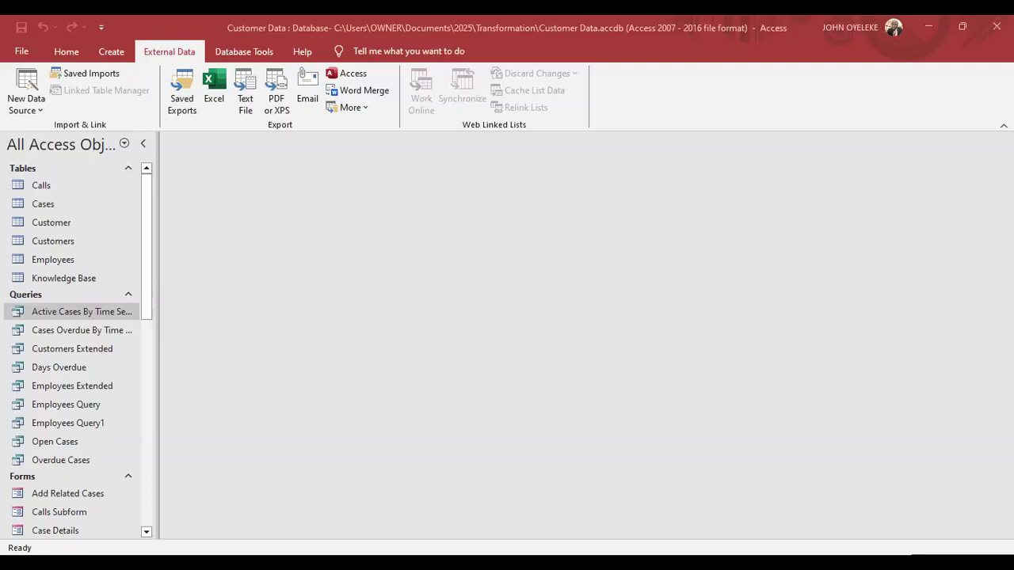
Show the Active Cases By Time Segment query in Print Preview.
left_click(53, 54)
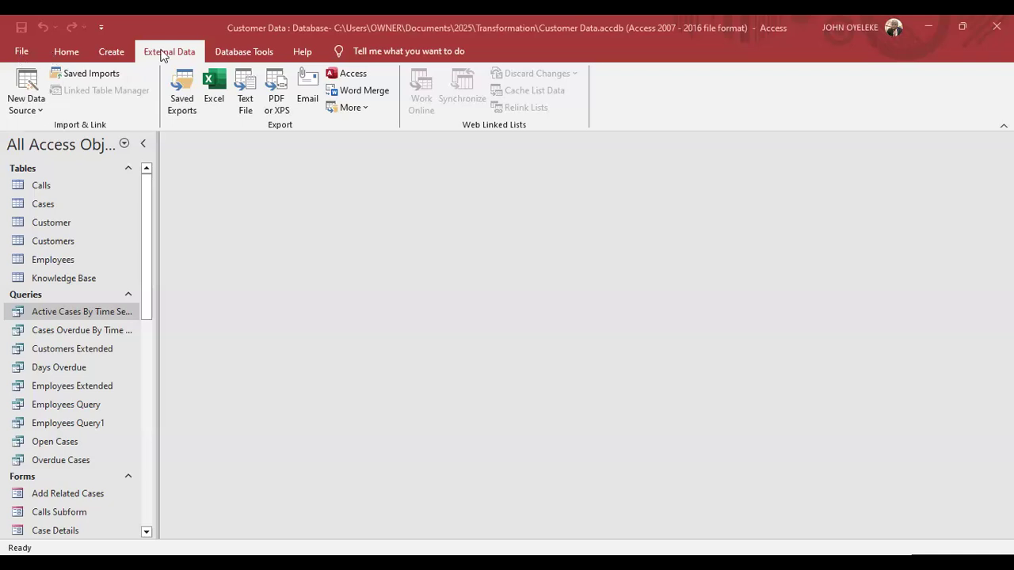
left_click(225, 50)
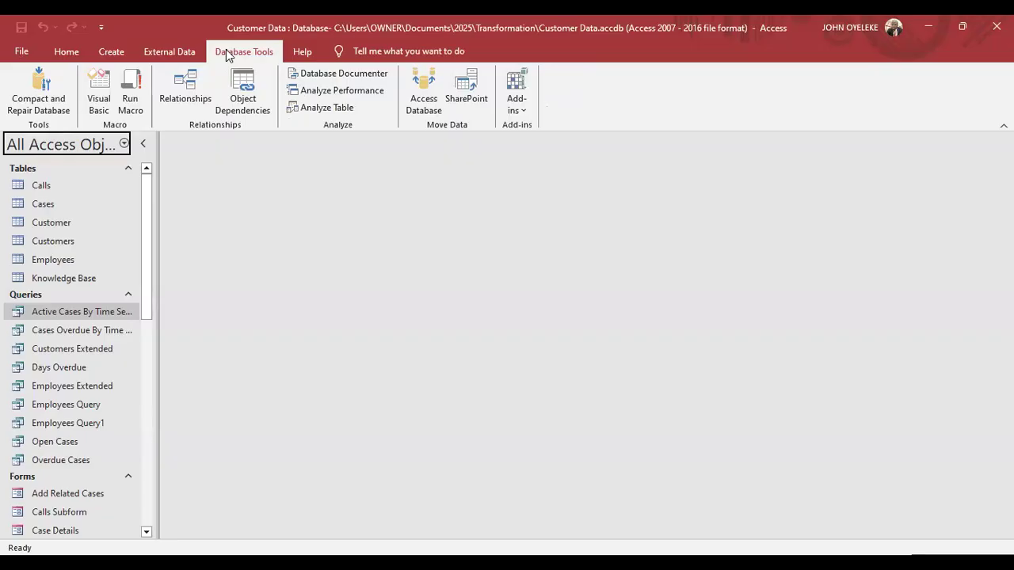
left_click(20, 54)
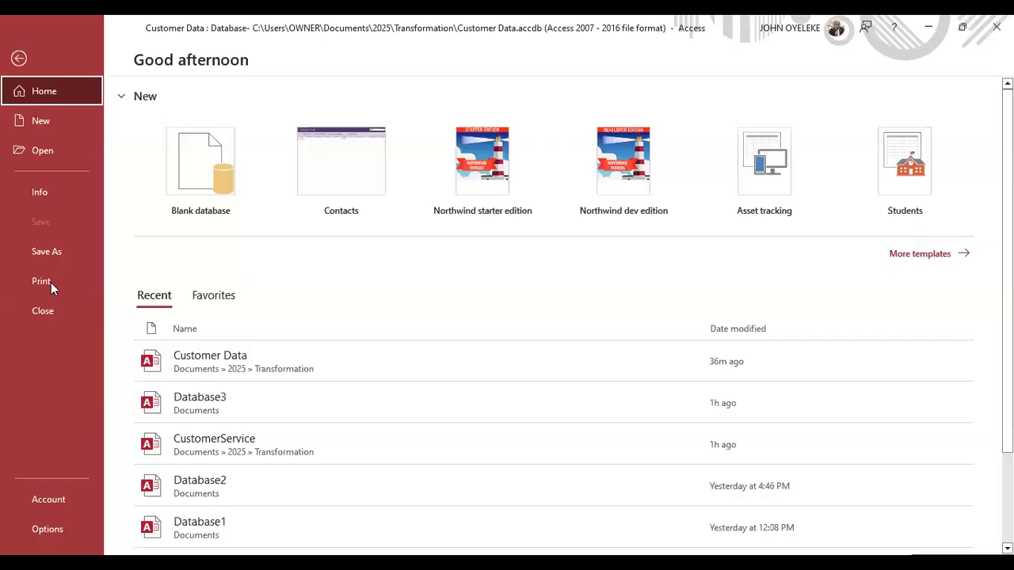
left_click(51, 282)
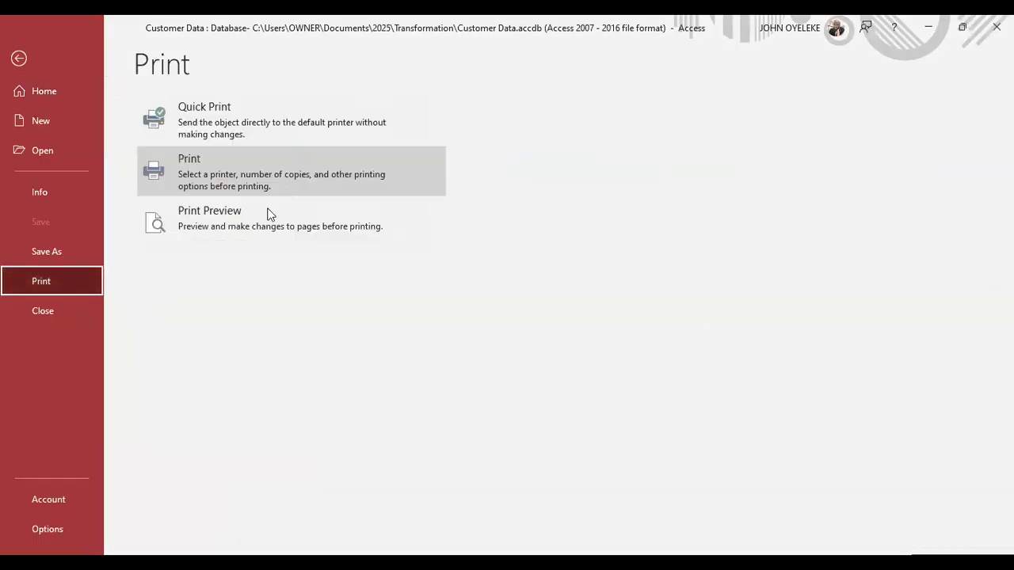
left_click(265, 211)
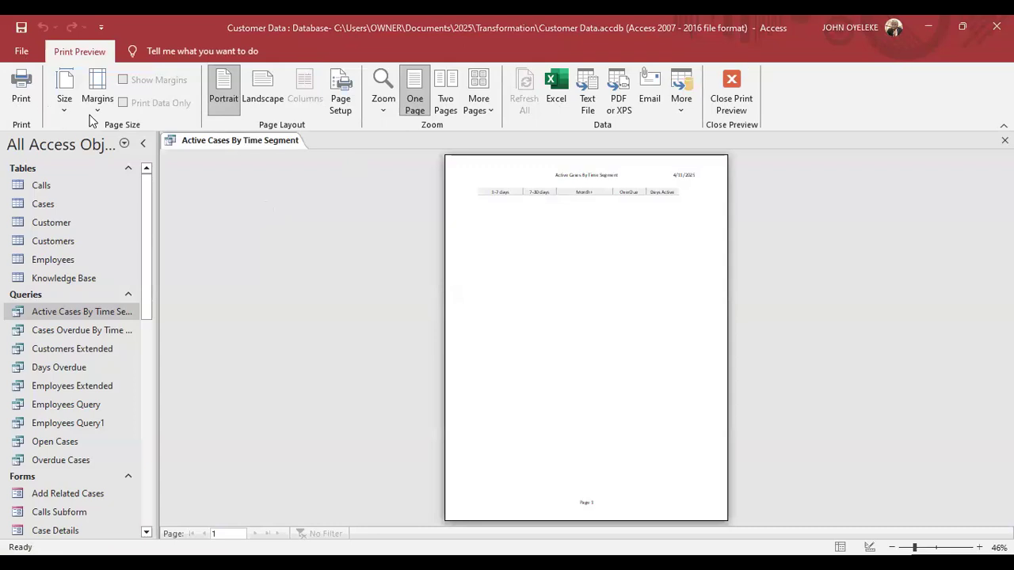
left_click(37, 57)
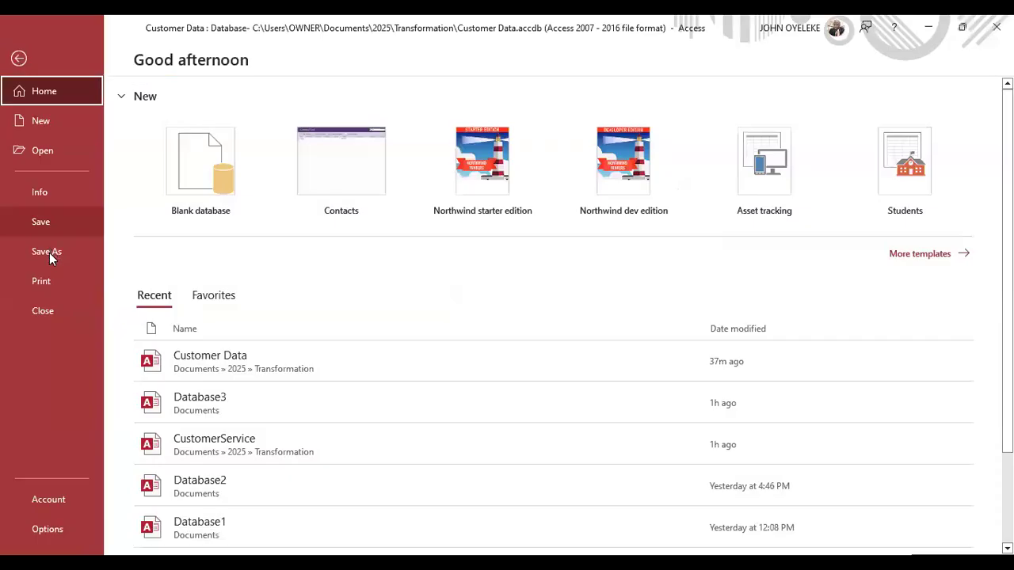
left_click(46, 277)
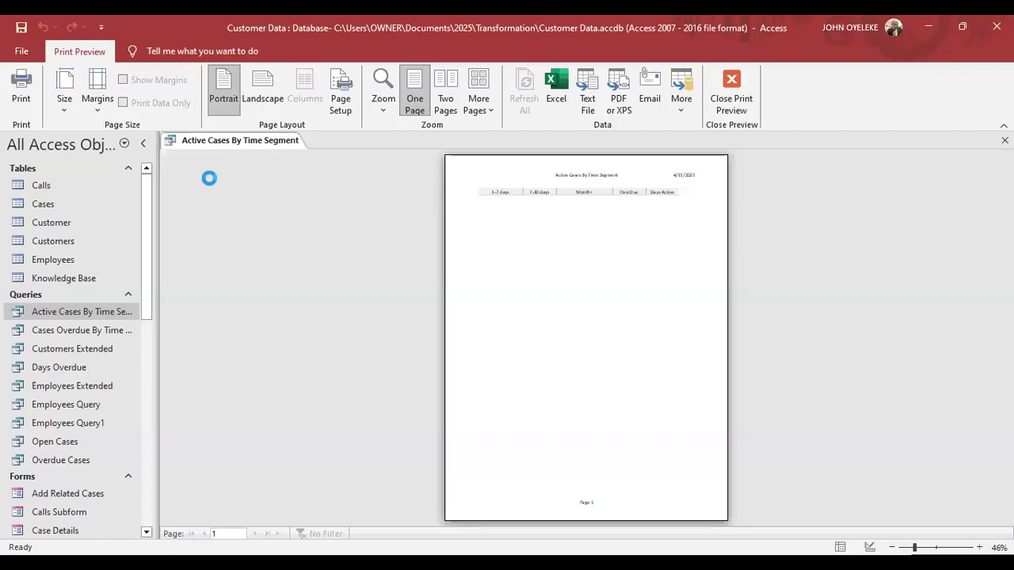
key("ctrl+p")
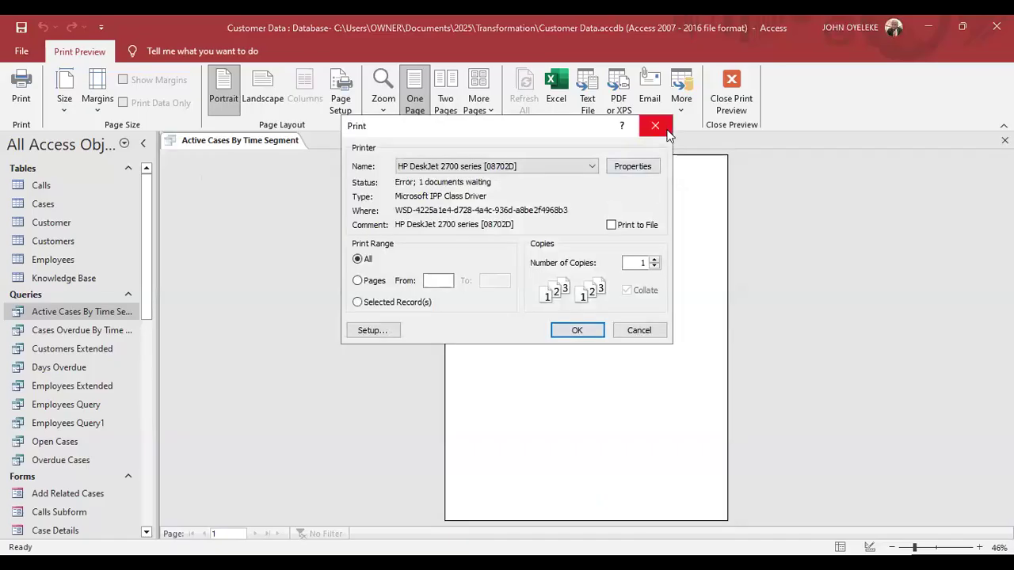
key("Escape")
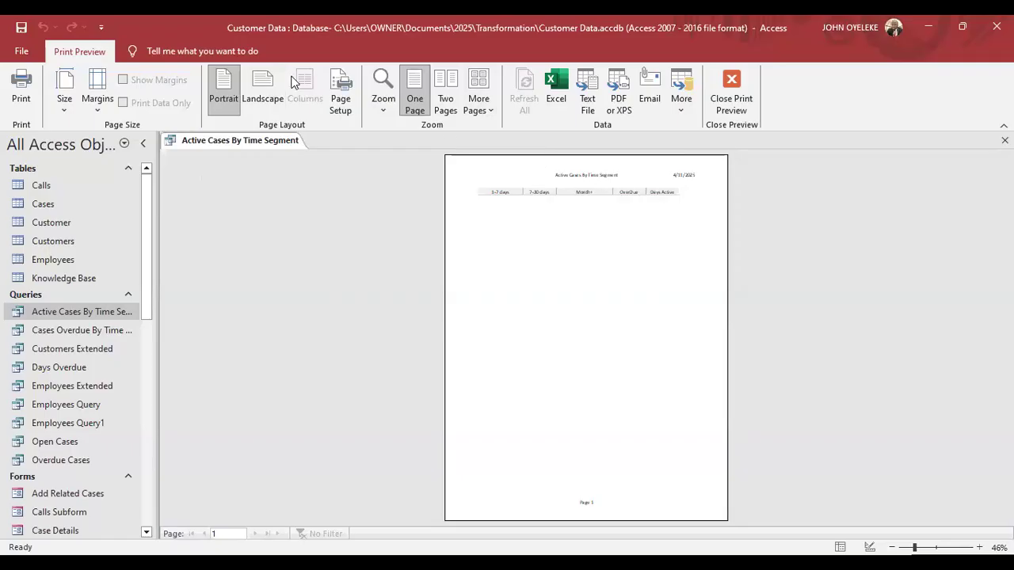
Set the preview page to landscape, zooming on the headings, then switch to PowerPoint.
left_click(264, 93)
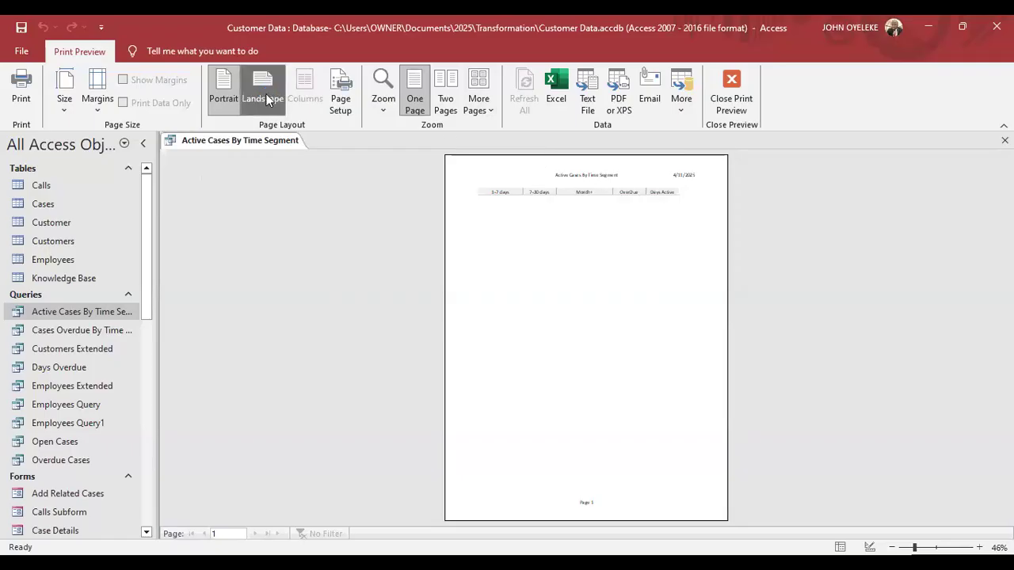
left_click(228, 93)
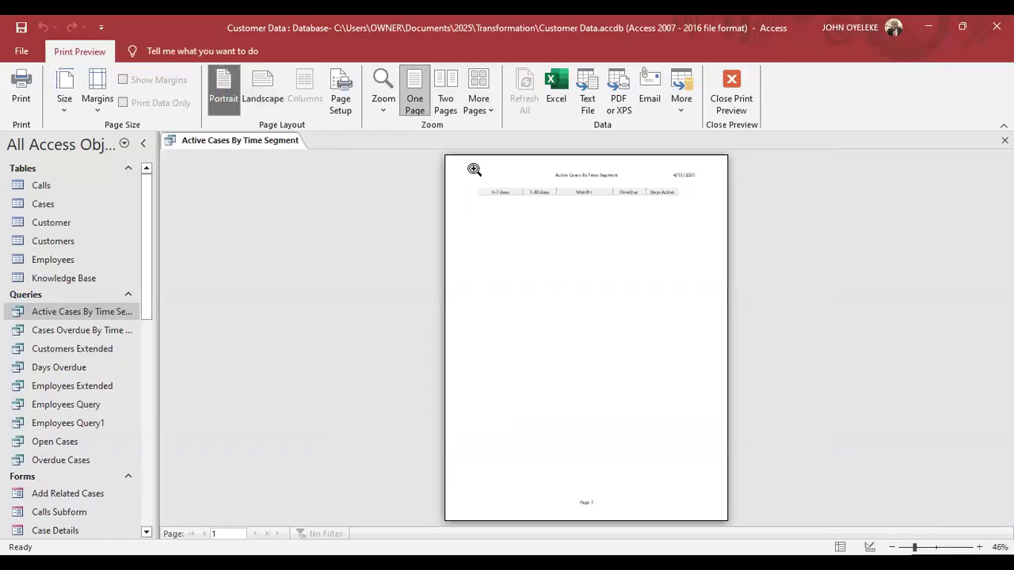
left_click(630, 192)
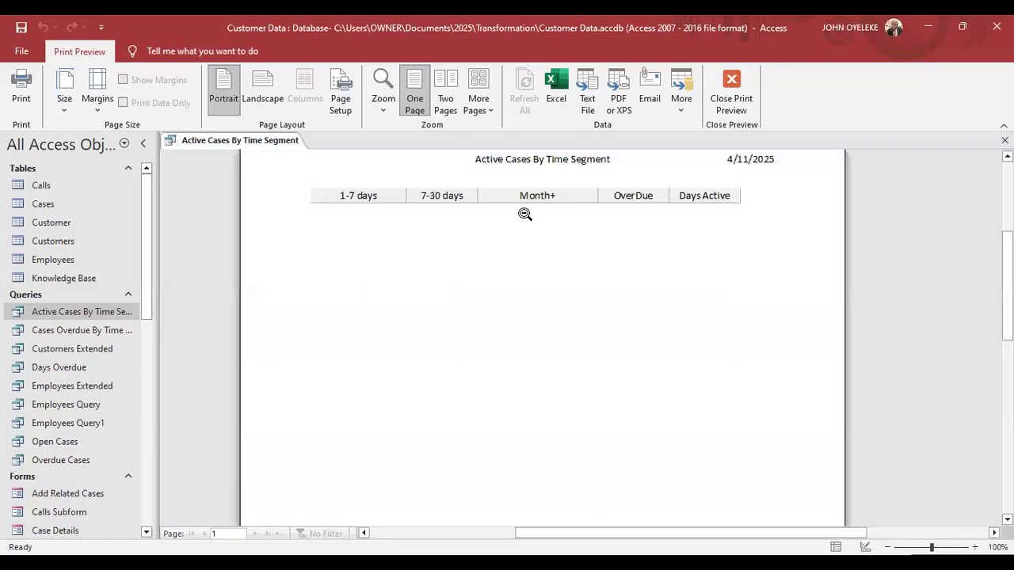
left_click(263, 85)
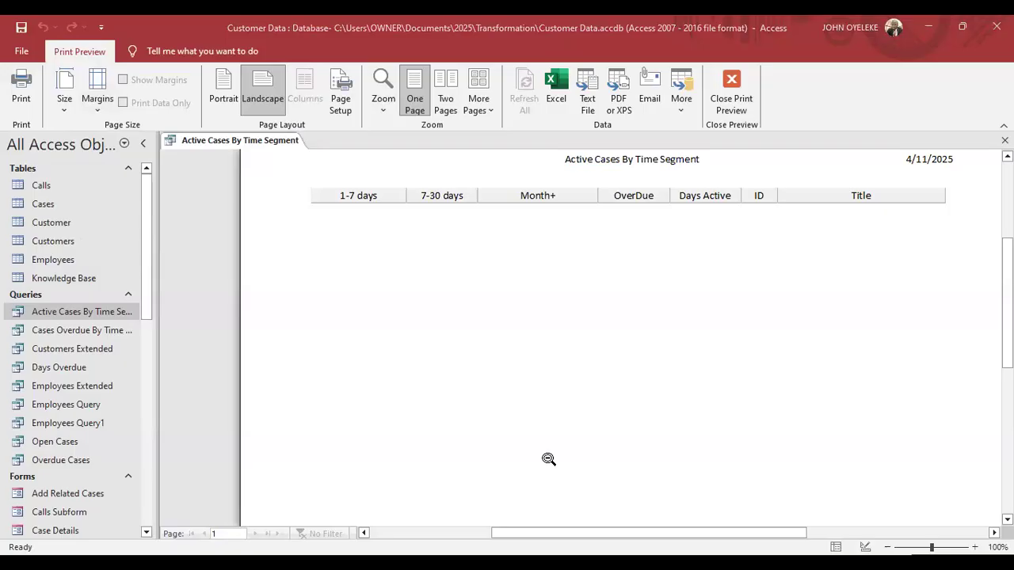
key("alt+Tab")
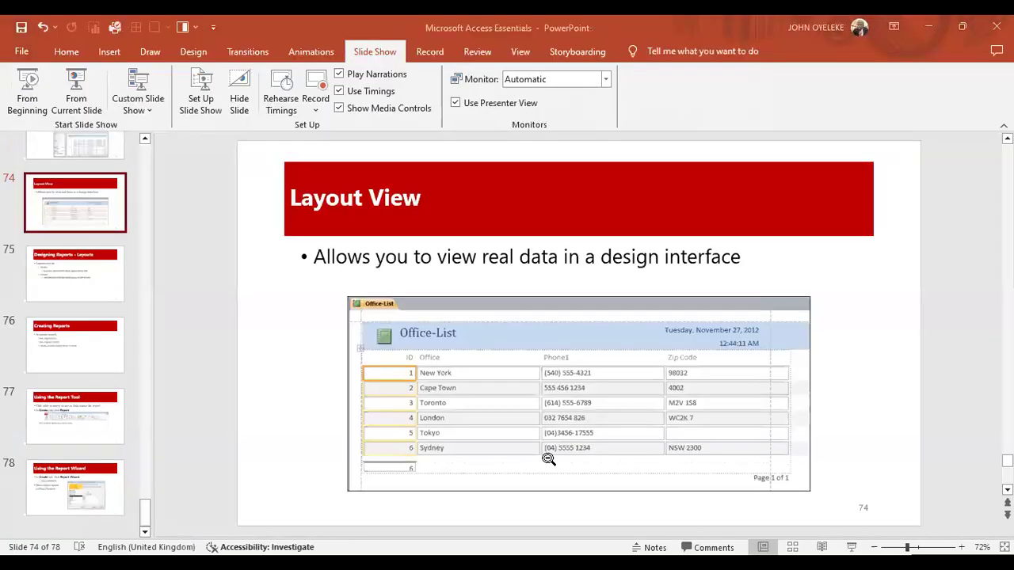
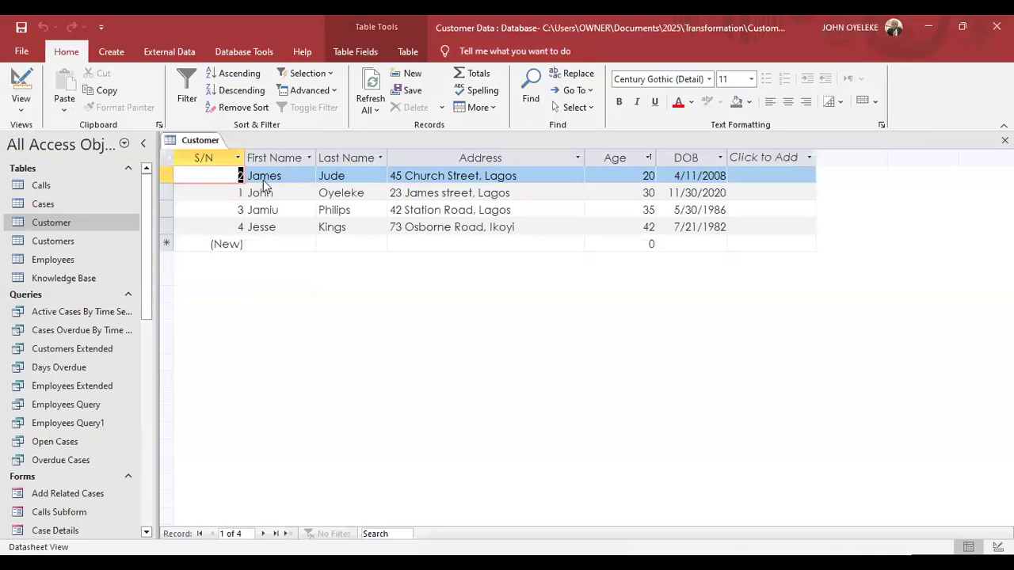
left_click(538, 104)
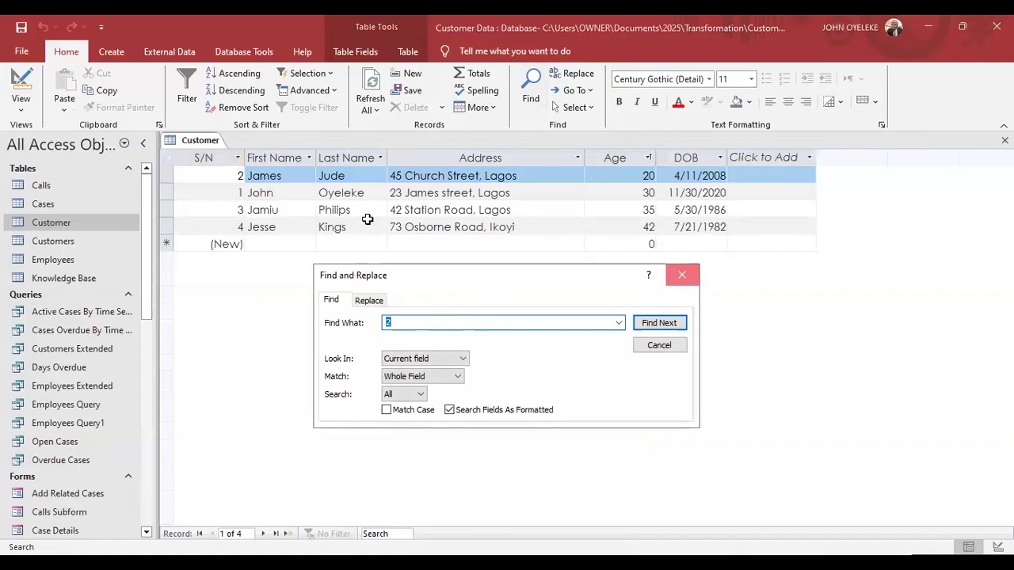
left_click(297, 157)
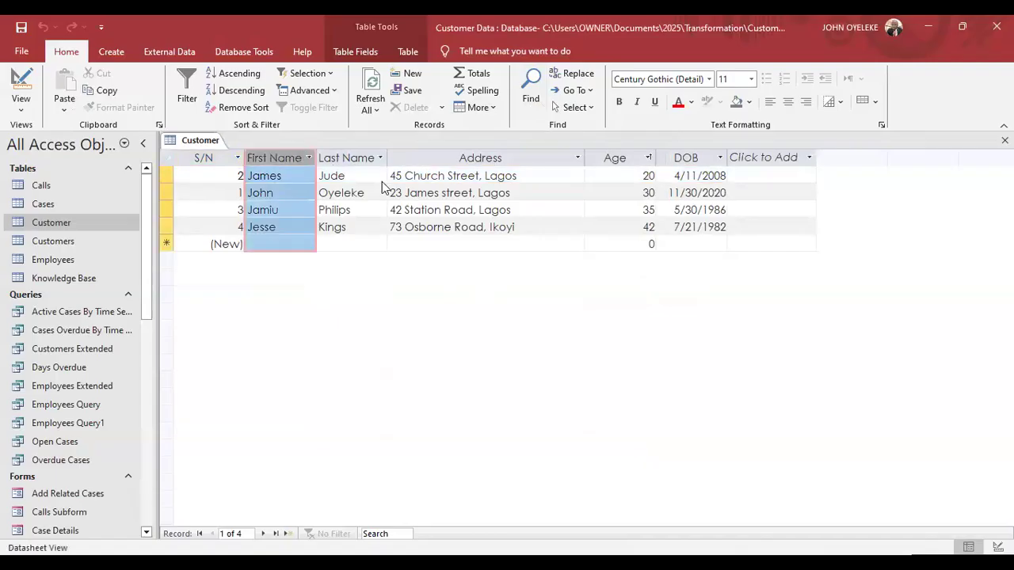
key("Tab")
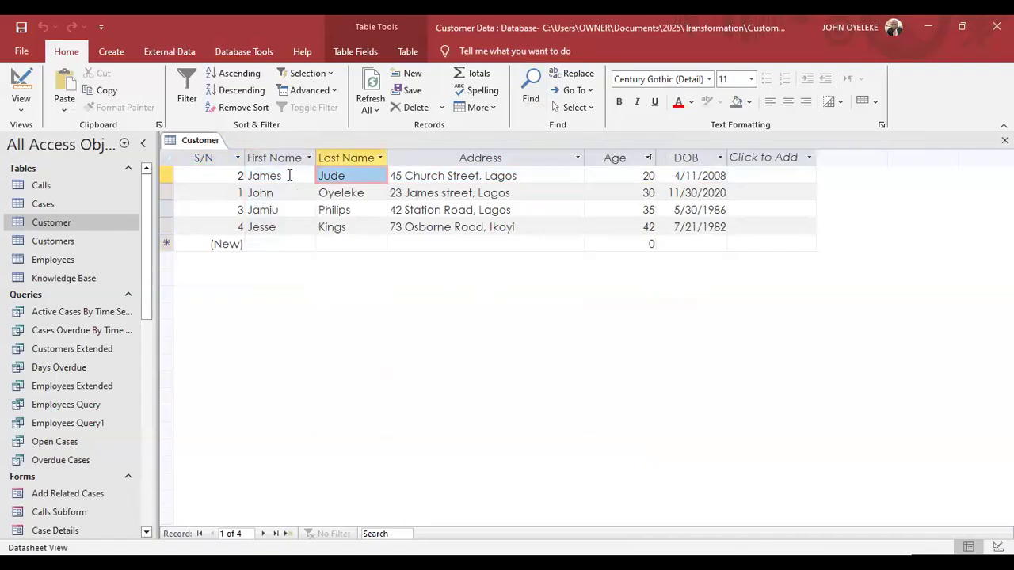
left_click(250, 192)
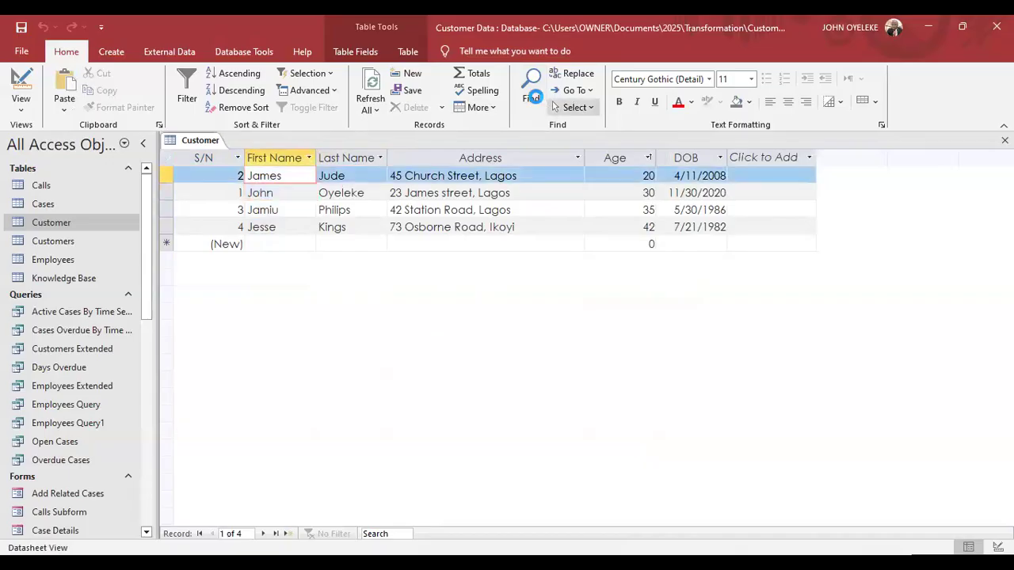
left_click(535, 96)
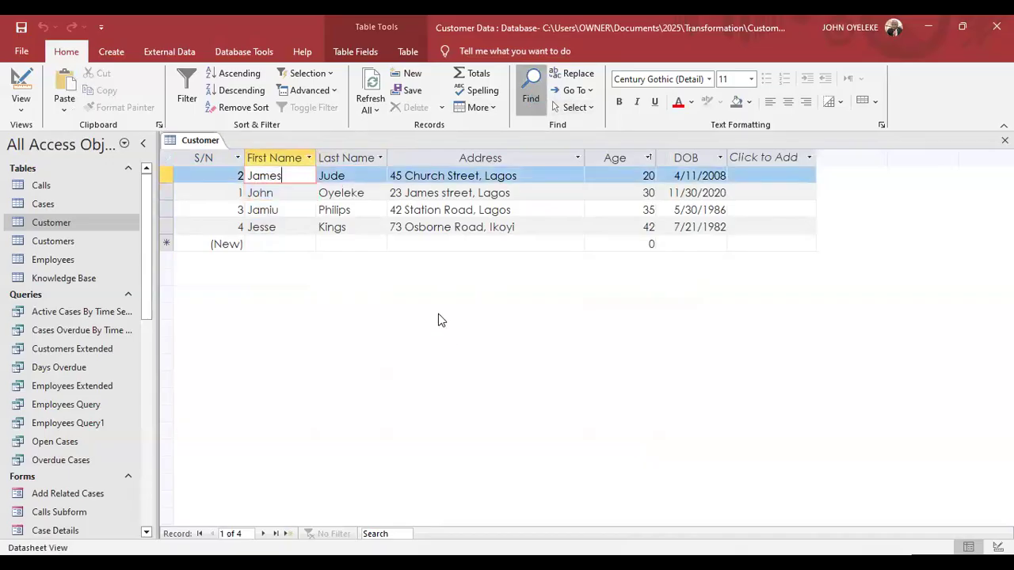
type("John")
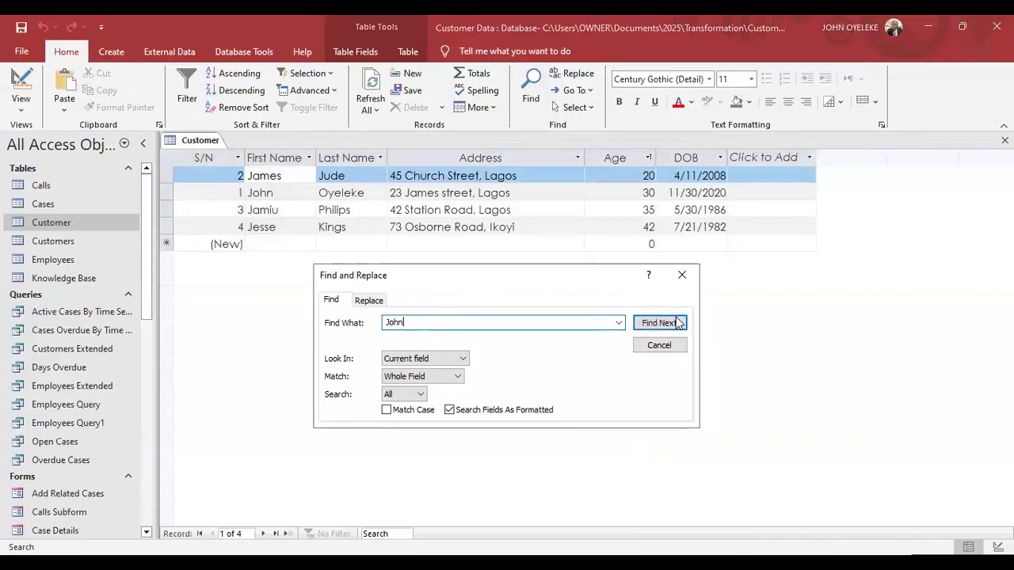
left_click(659, 322)
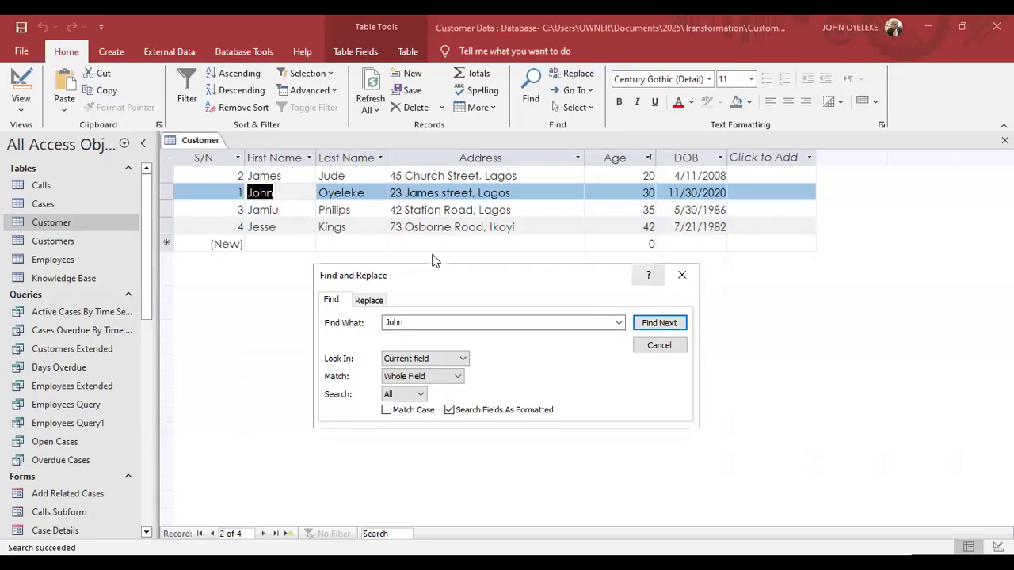
left_click(285, 176)
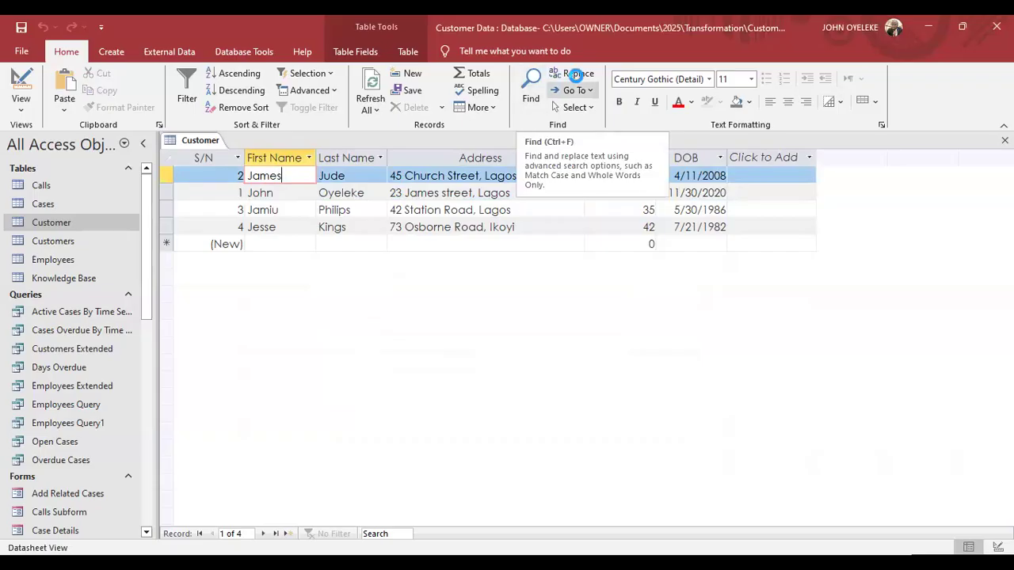
Try replacing John with Johnson, dismissing the text-not-found message.
left_click(410, 340)
type("Johnson")
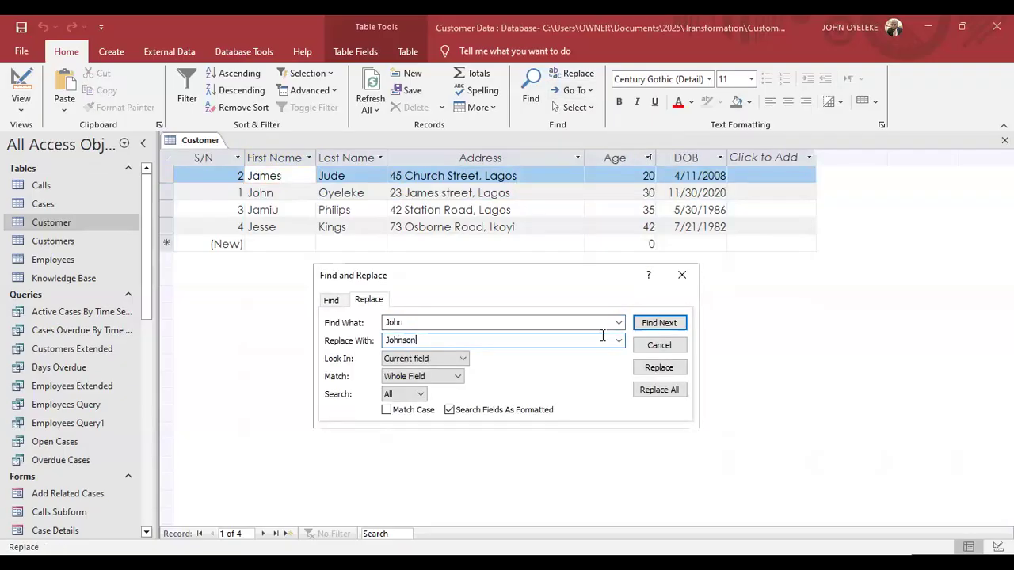
left_click(663, 370)
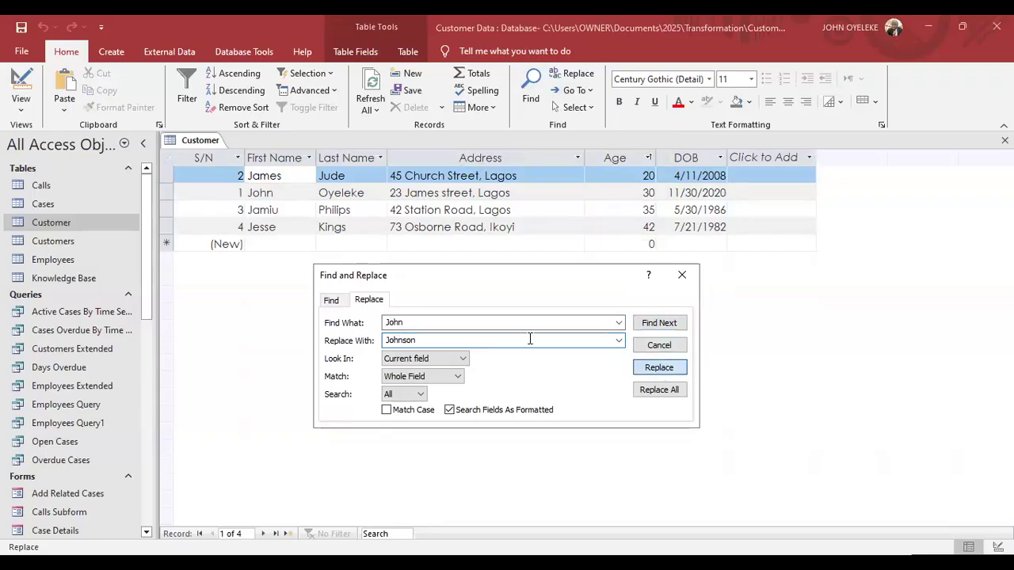
key("Return")
In the First Name column, replace all John with Johnson, matching Any Part of Field.
left_click(278, 161)
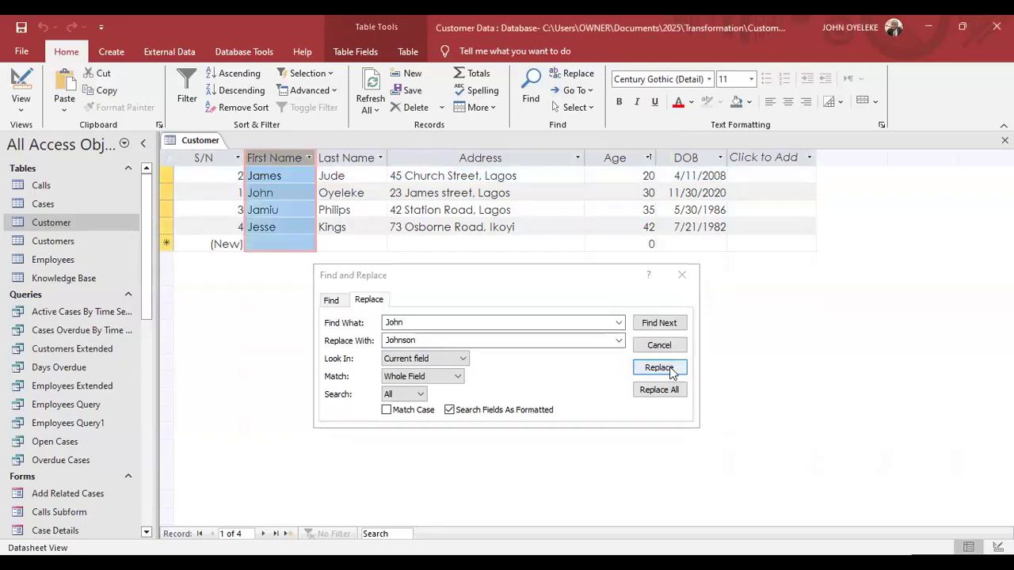
left_click(672, 372)
left_click(427, 319)
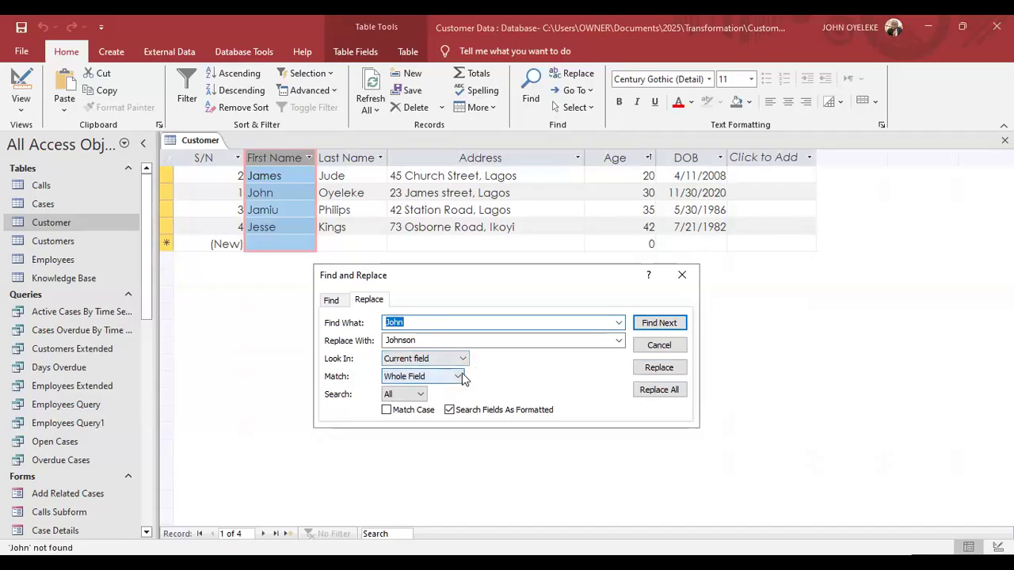
left_click(461, 373)
left_click(449, 388)
left_click(670, 390)
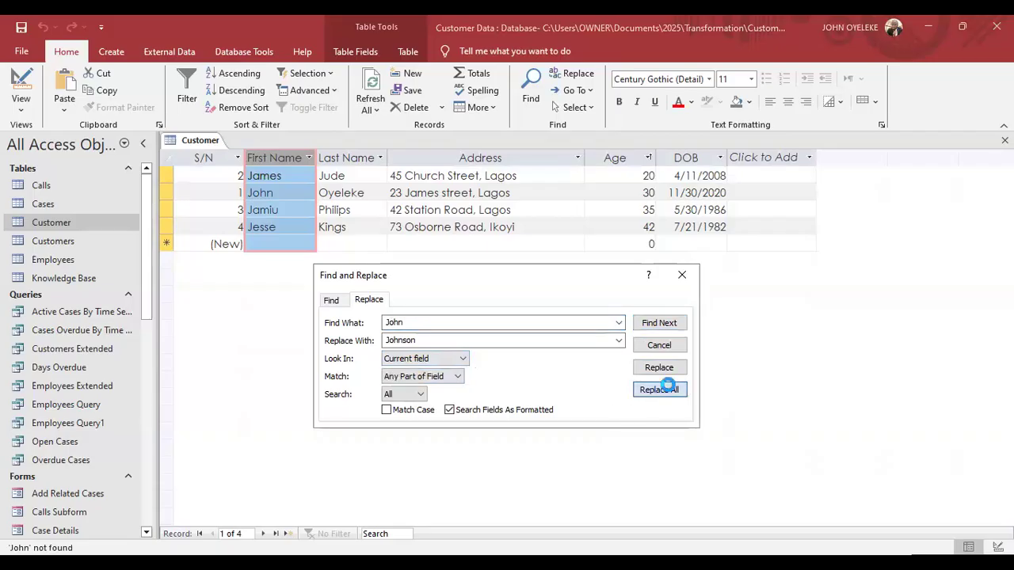
left_click(481, 338)
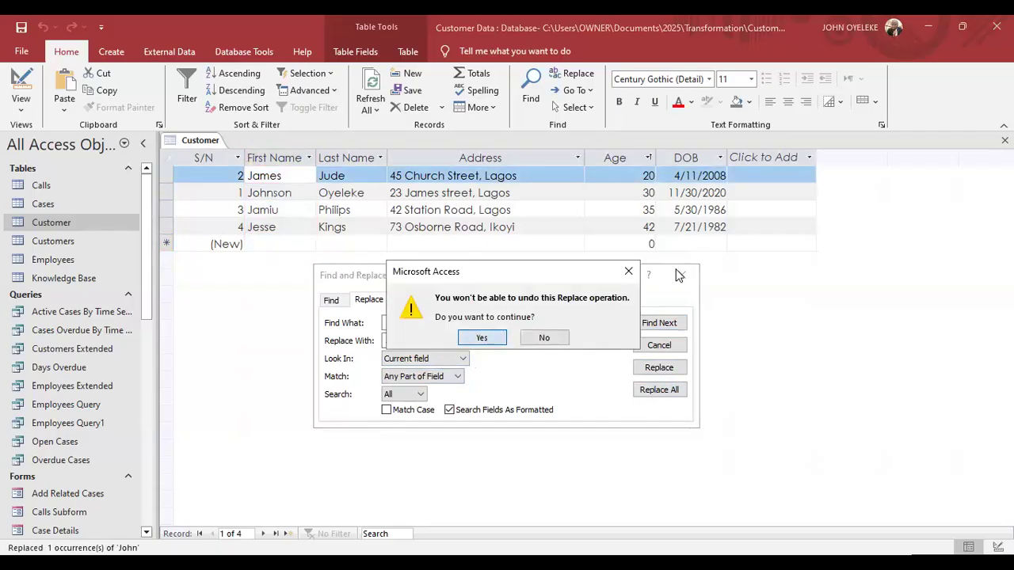
left_click(680, 275)
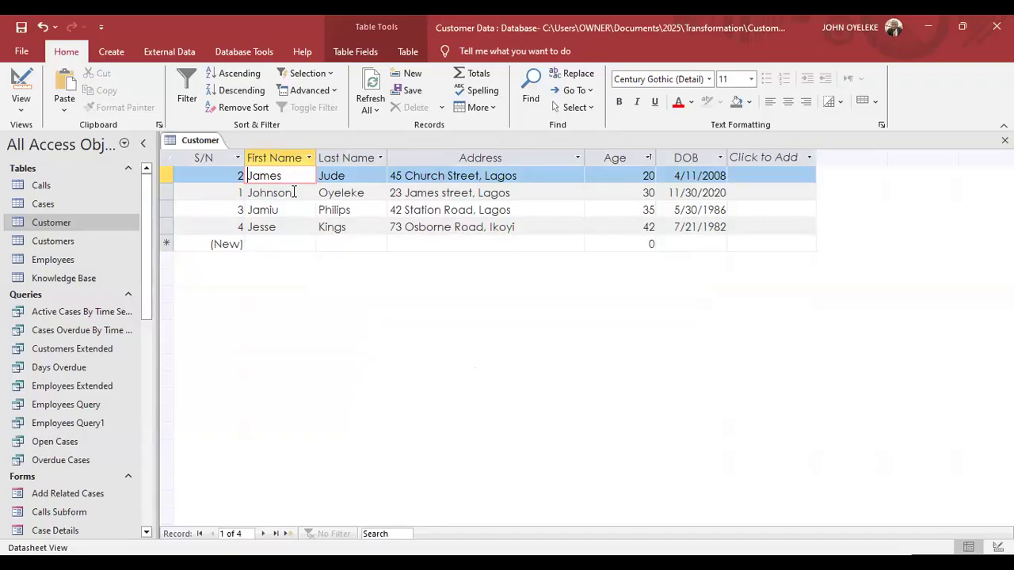
Browse the Create, External Data, Database Tools, Table Fields and Table ribbon tabs.
left_click(109, 54)
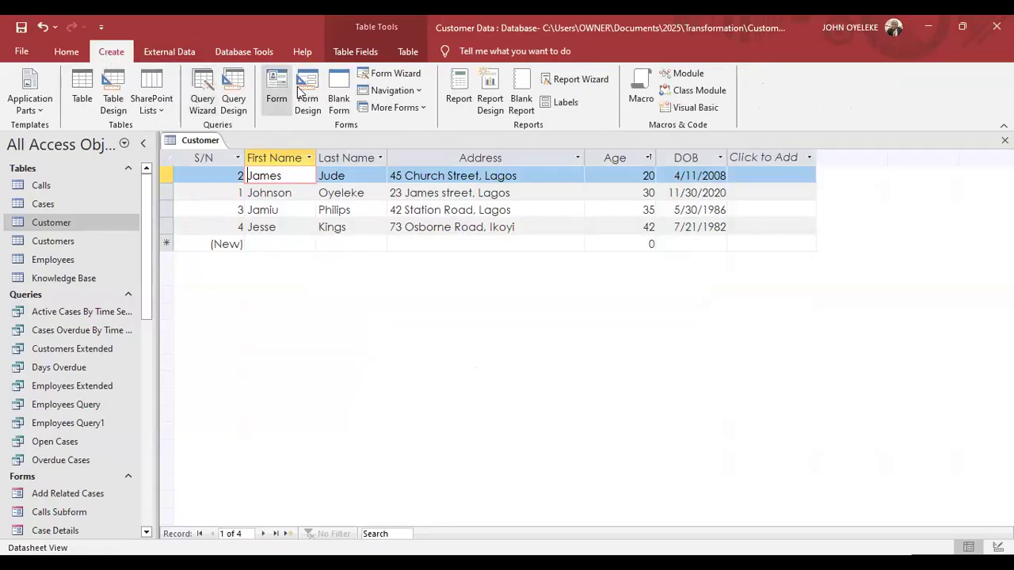
left_click(194, 48)
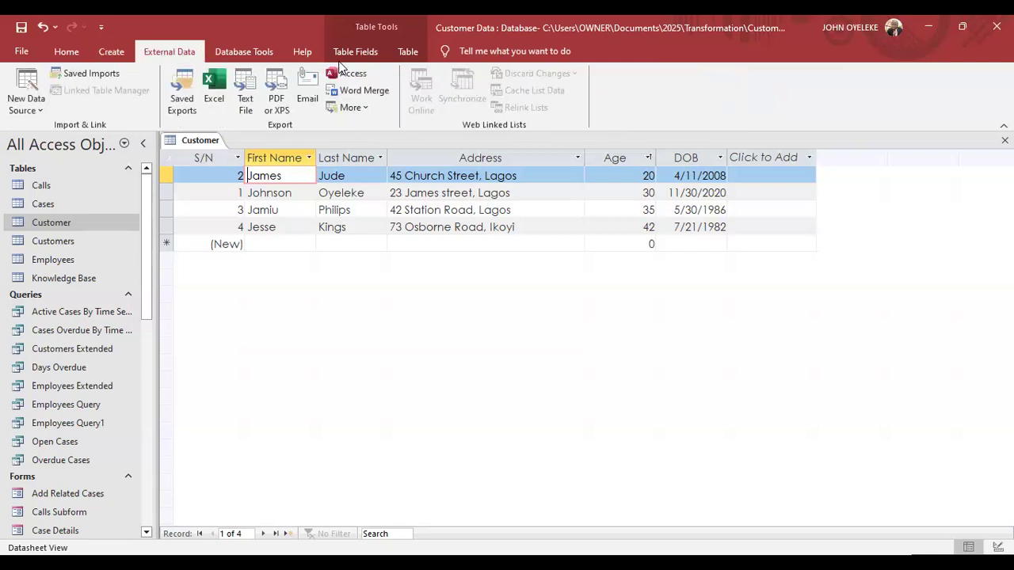
left_click(261, 57)
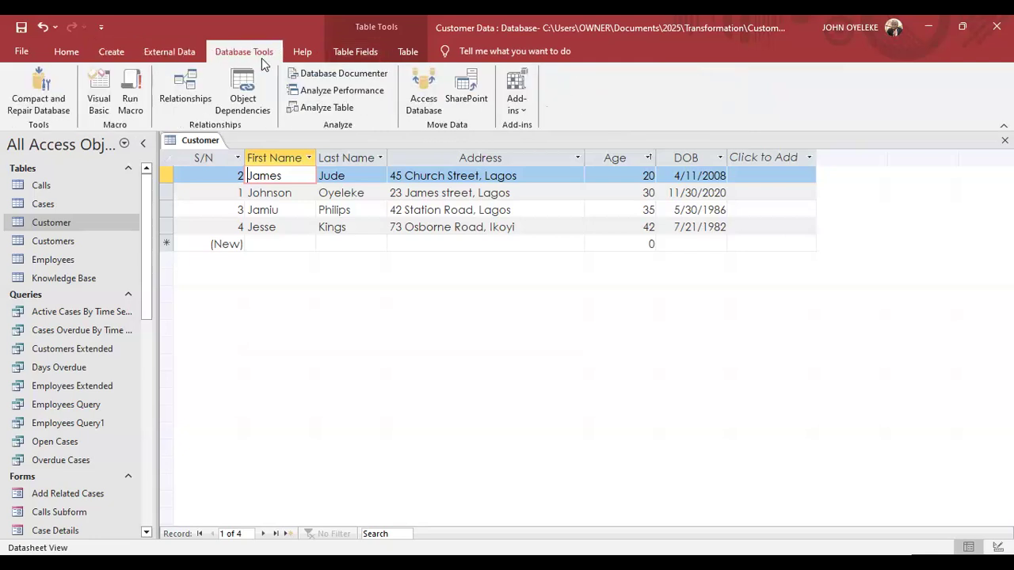
left_click(169, 56)
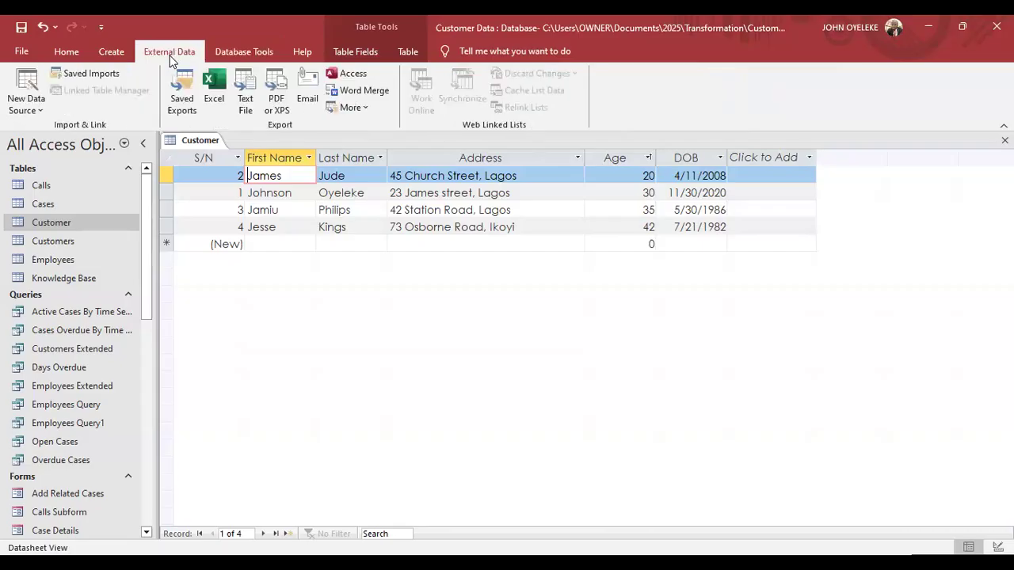
left_click(244, 56)
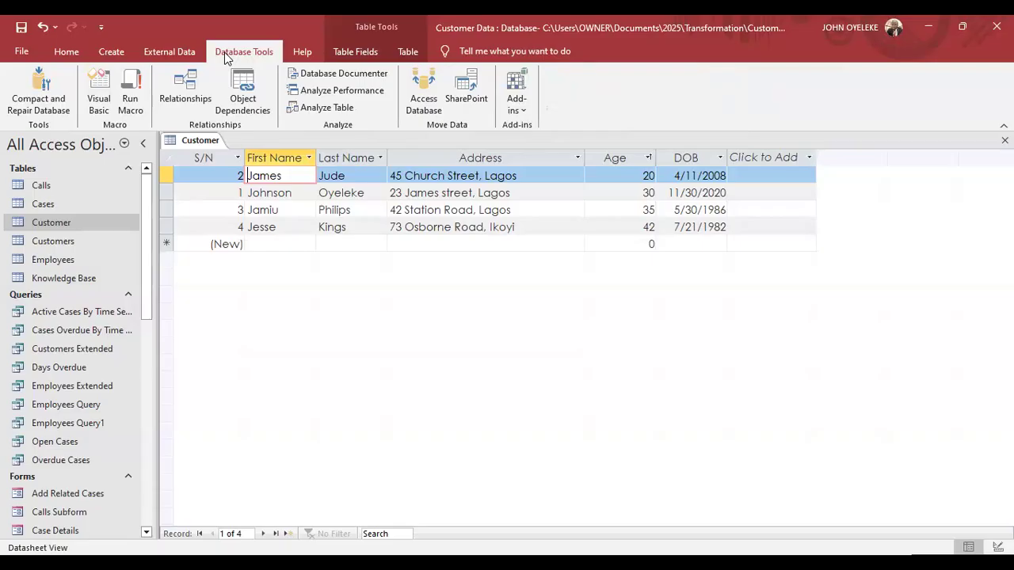
left_click(353, 56)
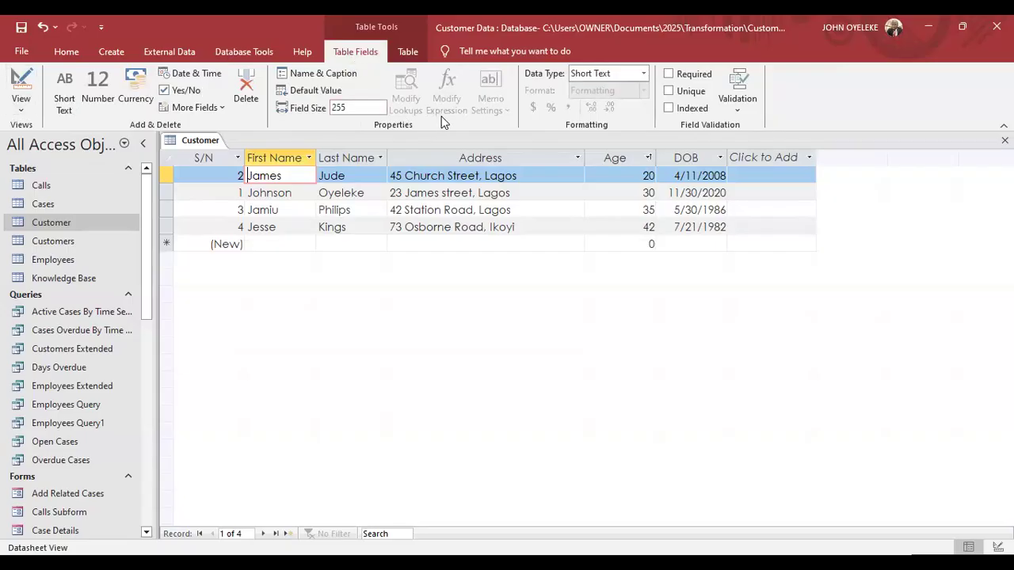
left_click(411, 54)
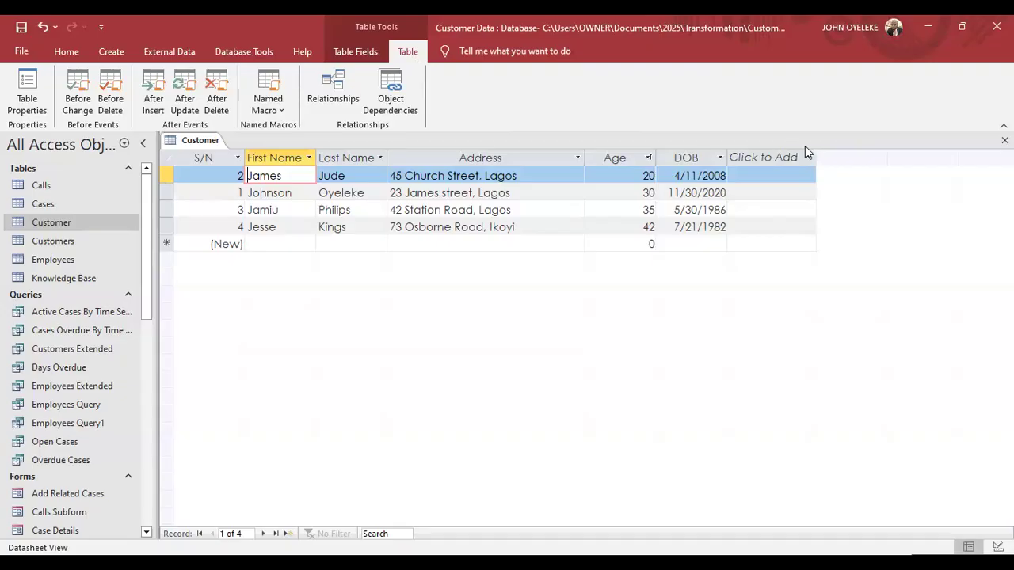
key("Tab")
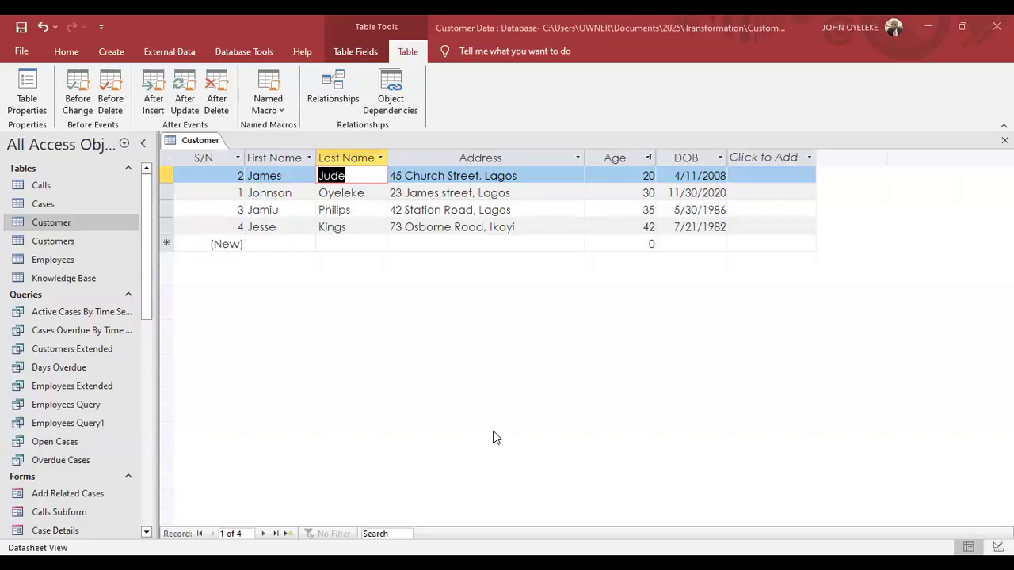
key("F2")
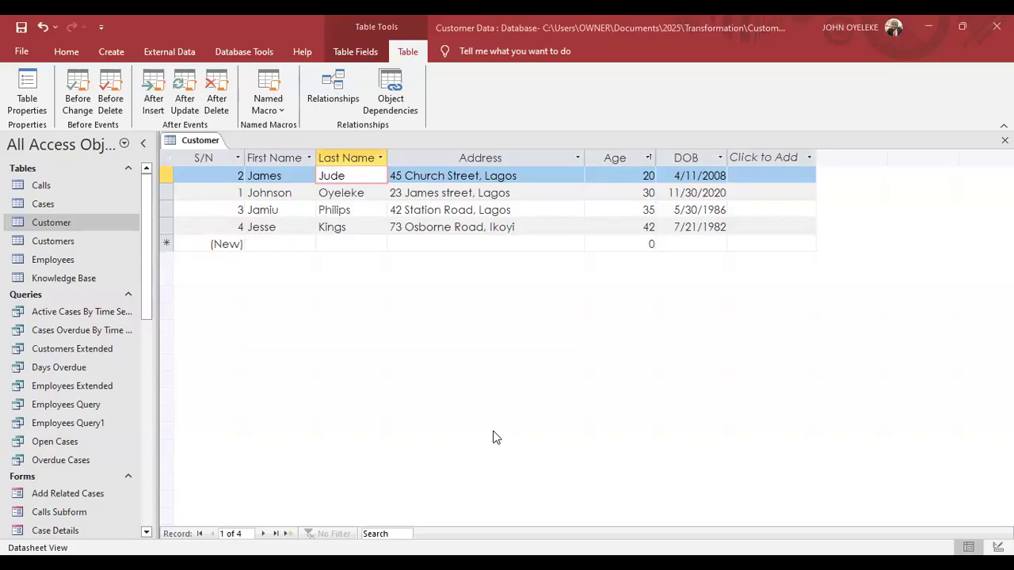